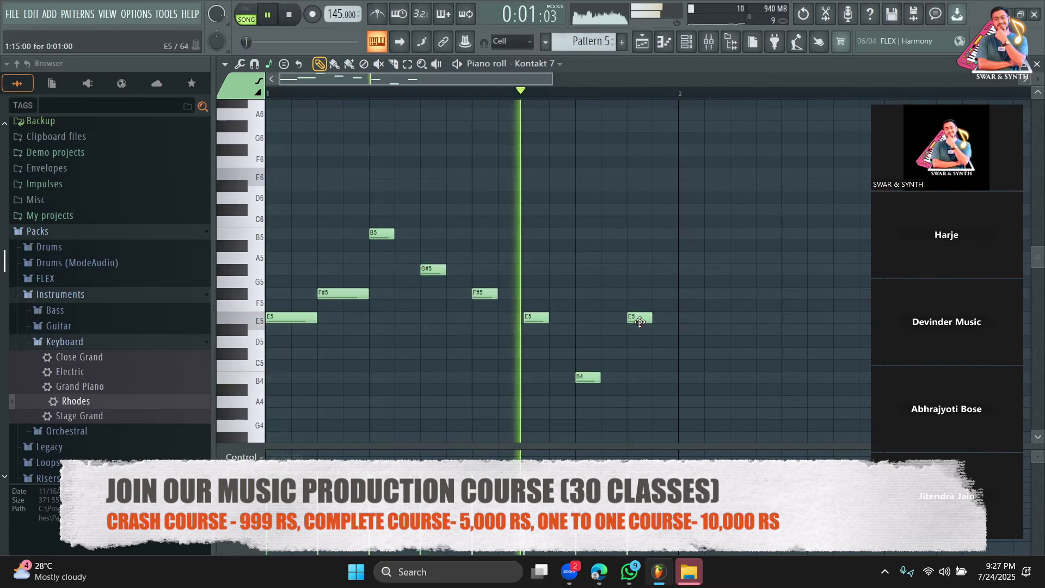
Add a new note to the Pattern 5 melody, lower it to E5, and audition the extended phrase.
key("space")
left_click_drag(552, 79, 686, 79)
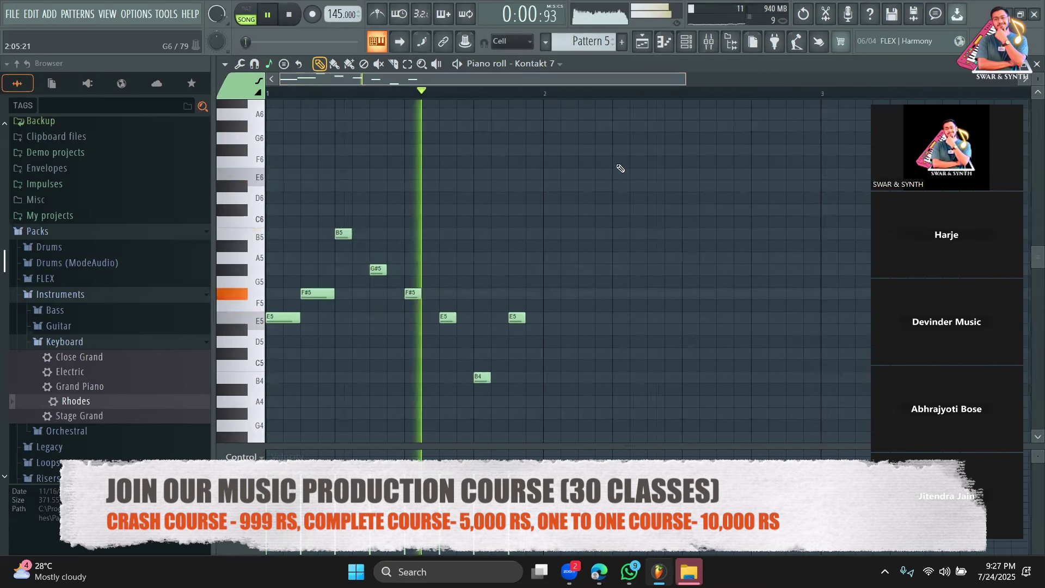
left_click(586, 270)
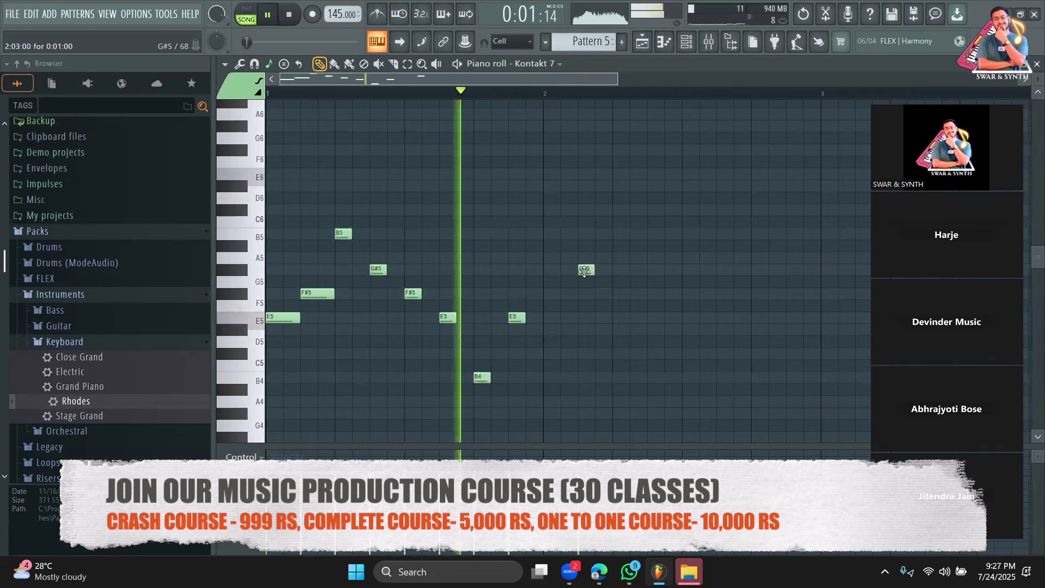
key("space")
left_click_drag(586, 269, 589, 317)
key("space")
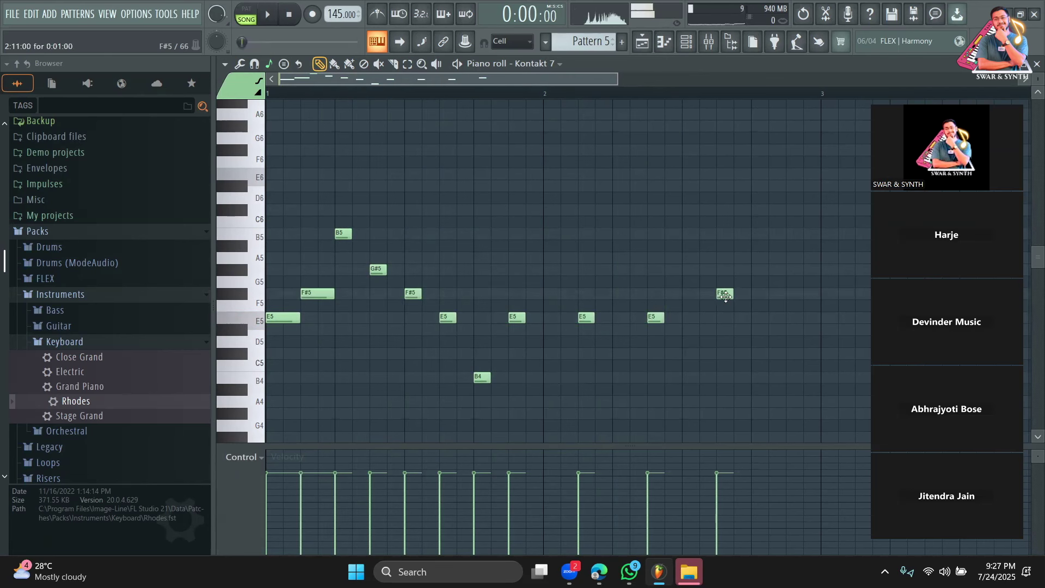
key("space")
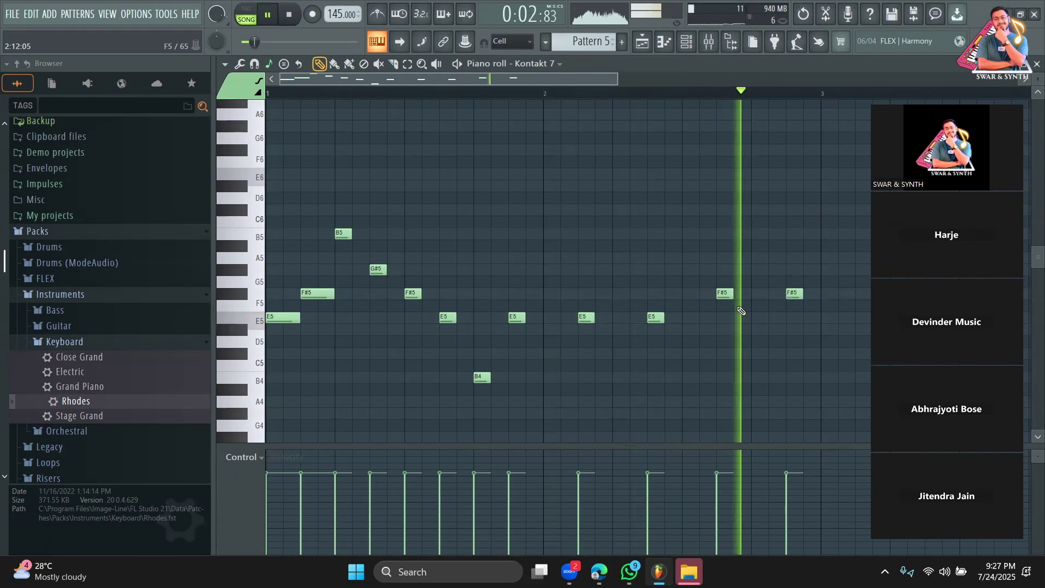
key("space")
left_click_drag(616, 85, 918, 85)
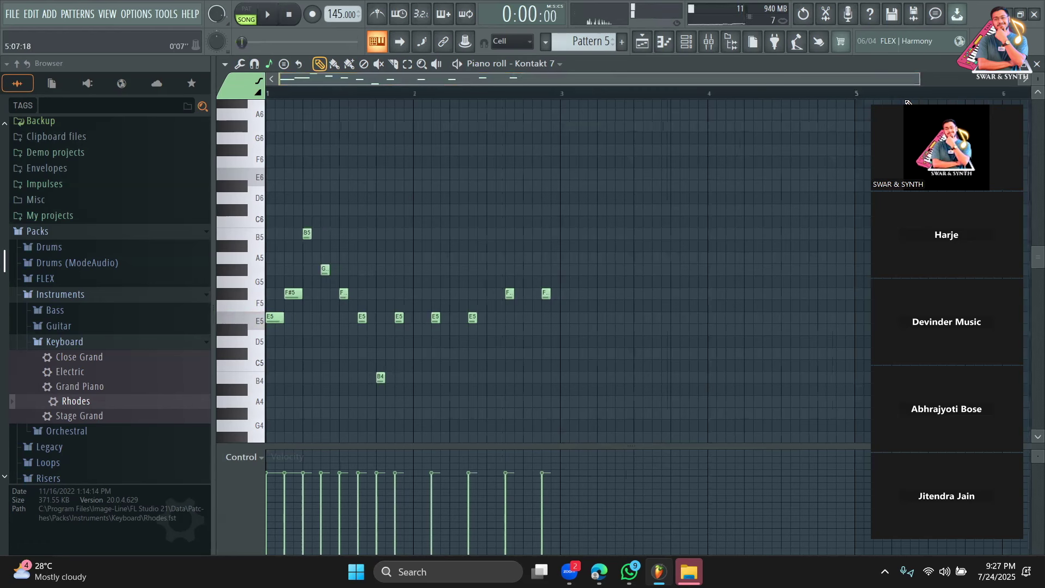
Duplicate the Pattern 5 melody into bars 3–5 and show bars 1–5.
key("ctrl+a")
key("ctrl+b")
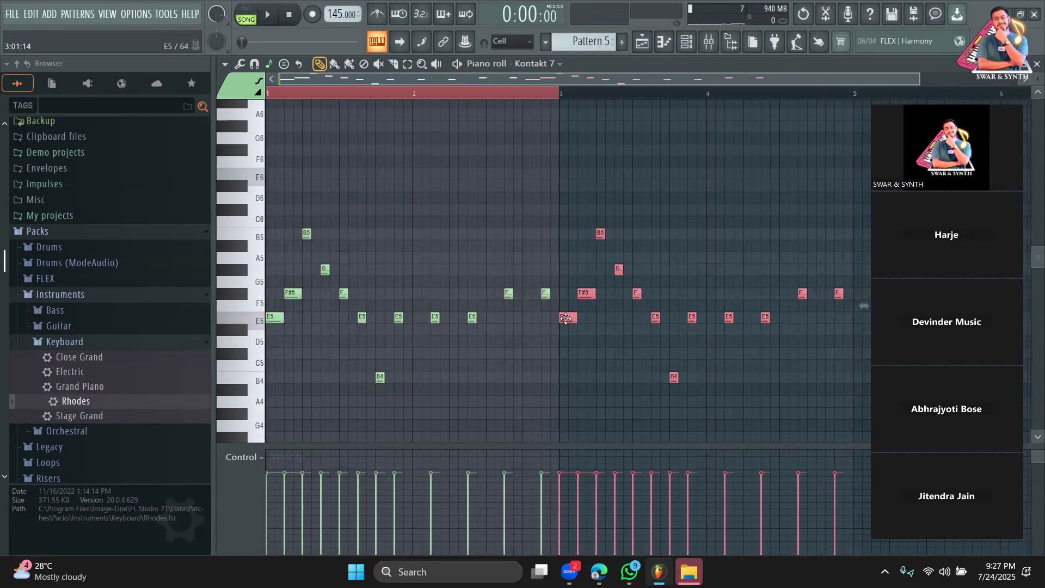
left_click_drag(558, 99, 853, 121)
left_click_drag(759, 81, 874, 88)
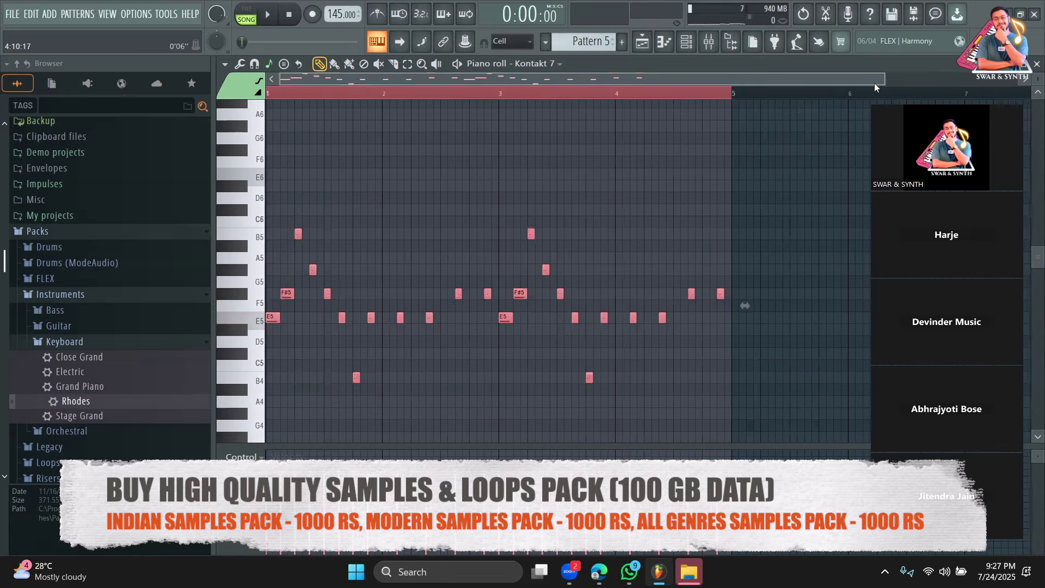
Play back the repeated melody and switch the piano roll to note painting.
key("space")
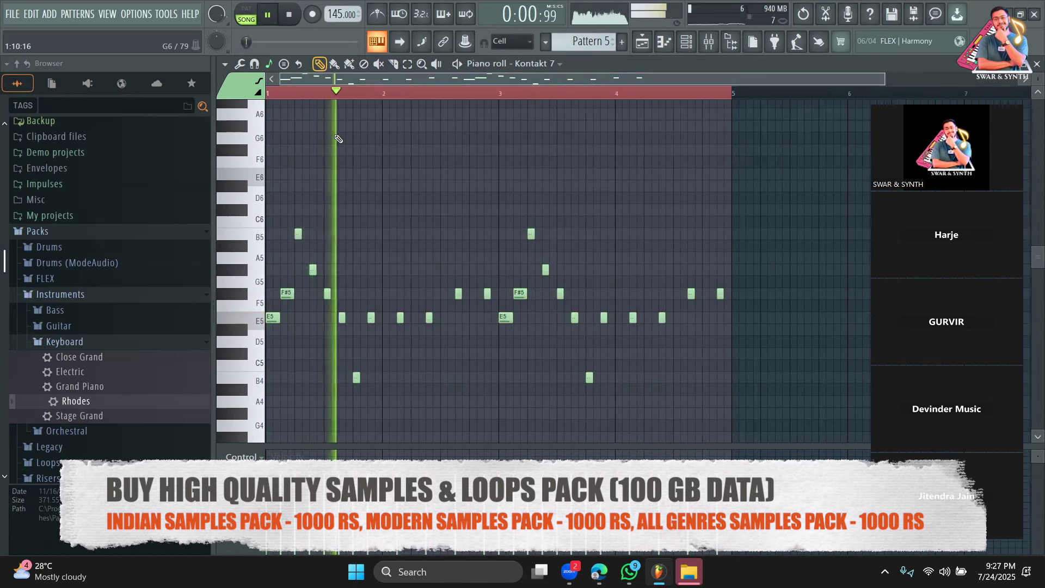
left_click(350, 64)
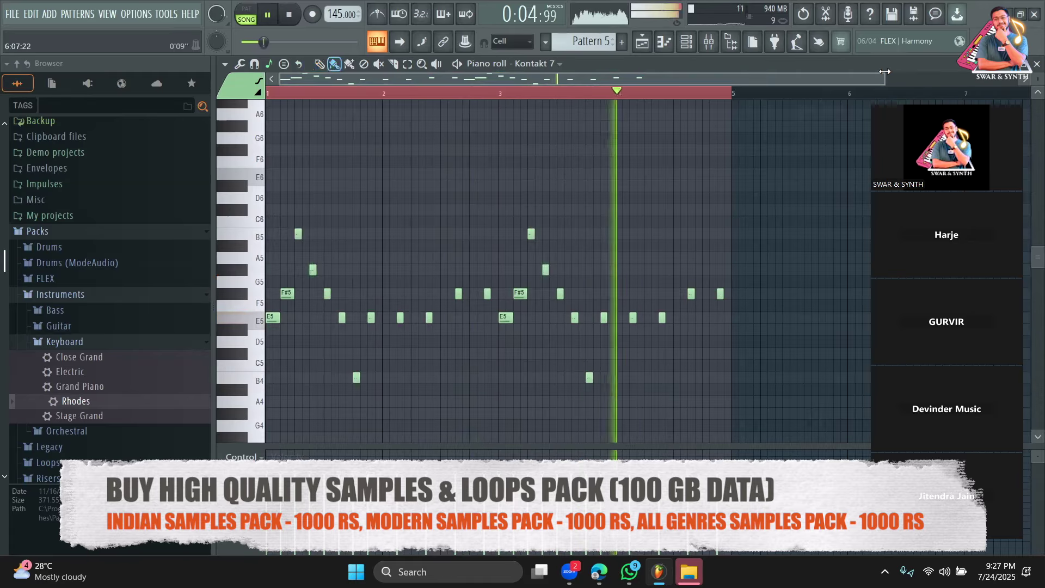
key("space")
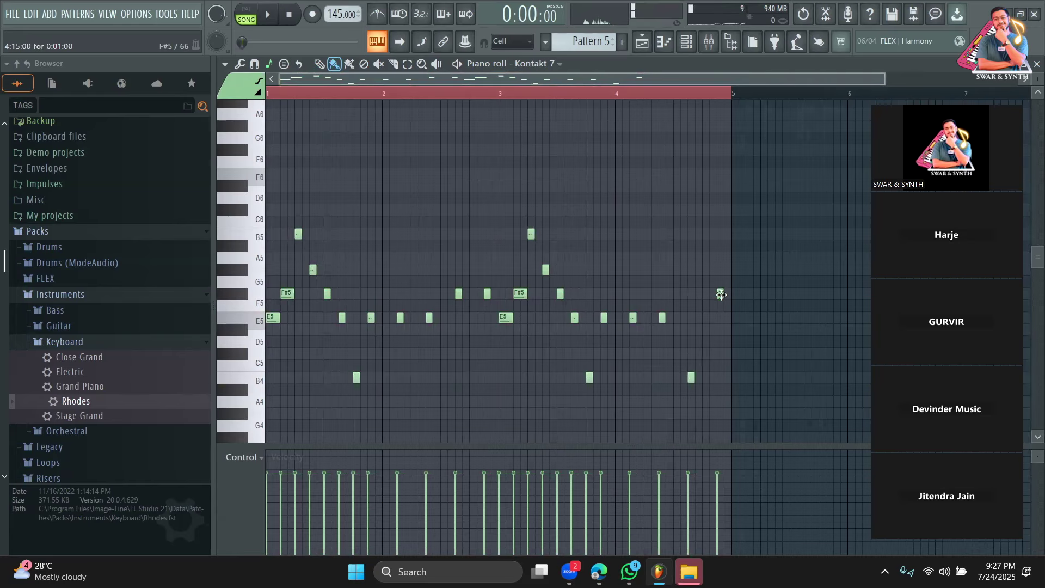
key("space")
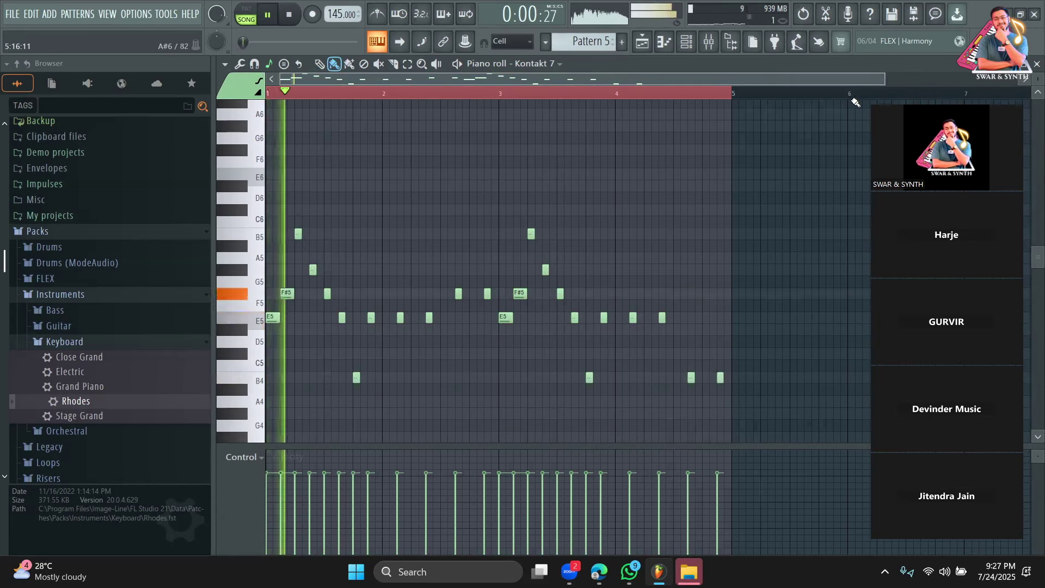
Paint two adjacent F#5 notes and two B4 notes near the end of the melody.
scroll(595, 139, "up", 2)
key("space")
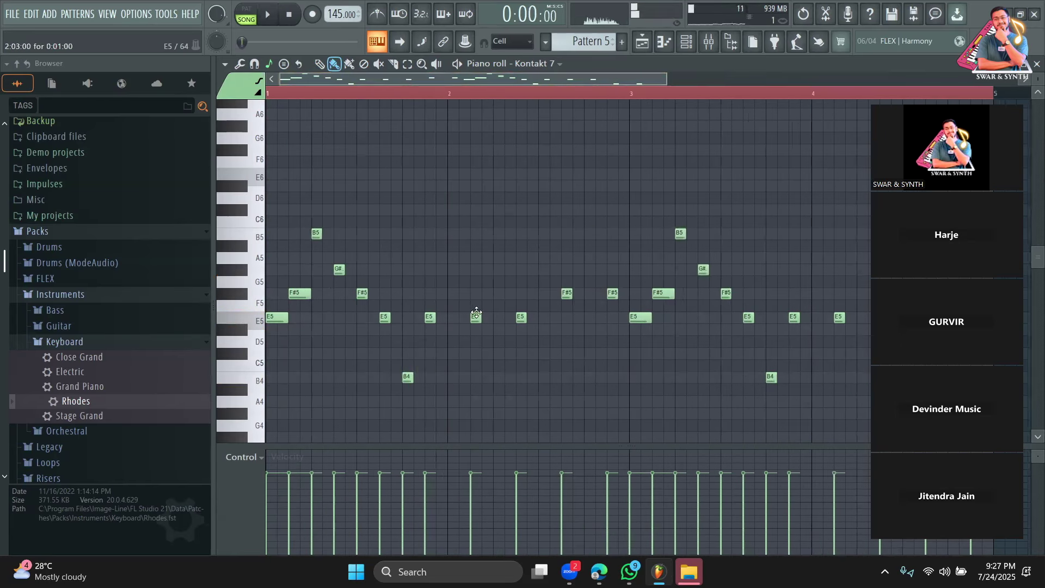
key("space")
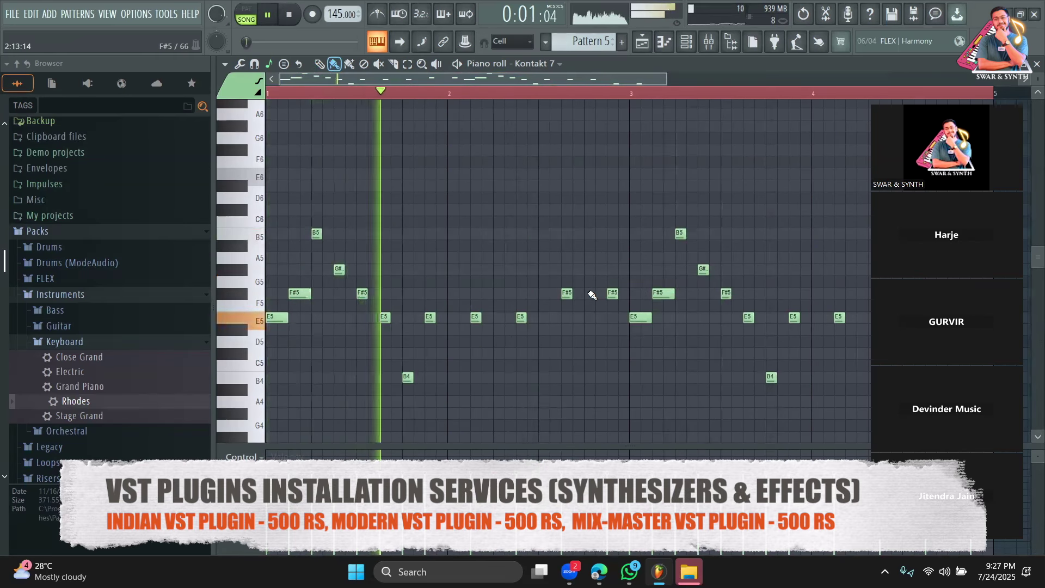
left_click_drag(591, 294, 601, 294)
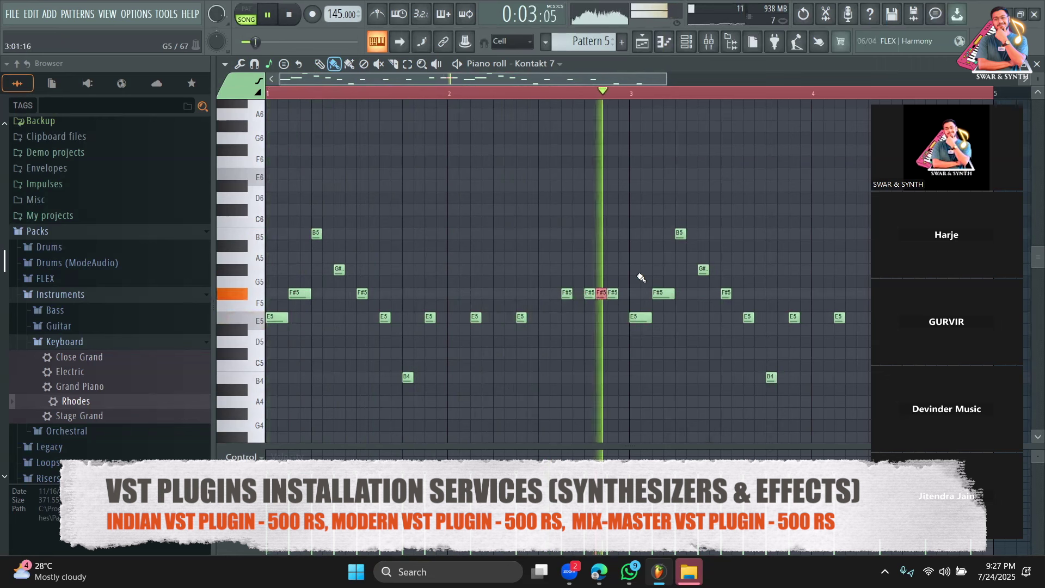
left_click_drag(593, 82, 711, 85)
left_click(723, 377)
left_click(734, 377)
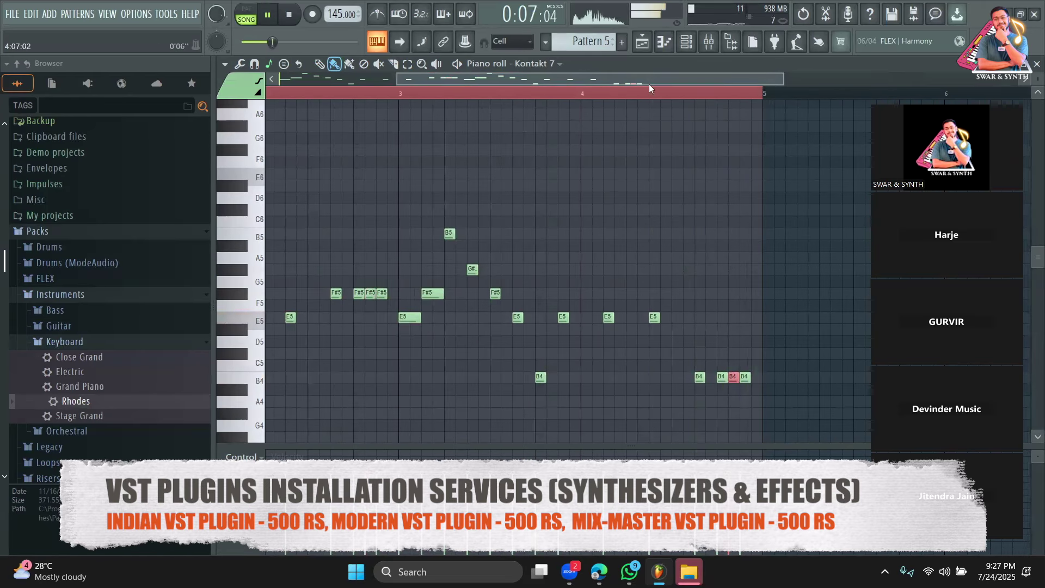
left_click(646, 47)
Add a second Pattern 5 clip on Track 6 at bar 5, then create an empty Pattern 8.
left_click(506, 304)
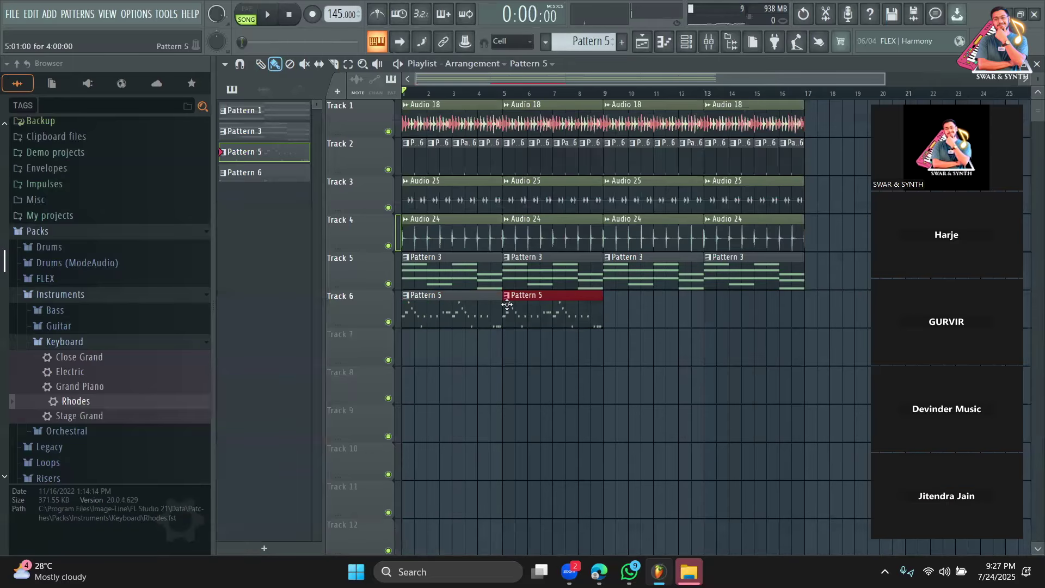
key("space")
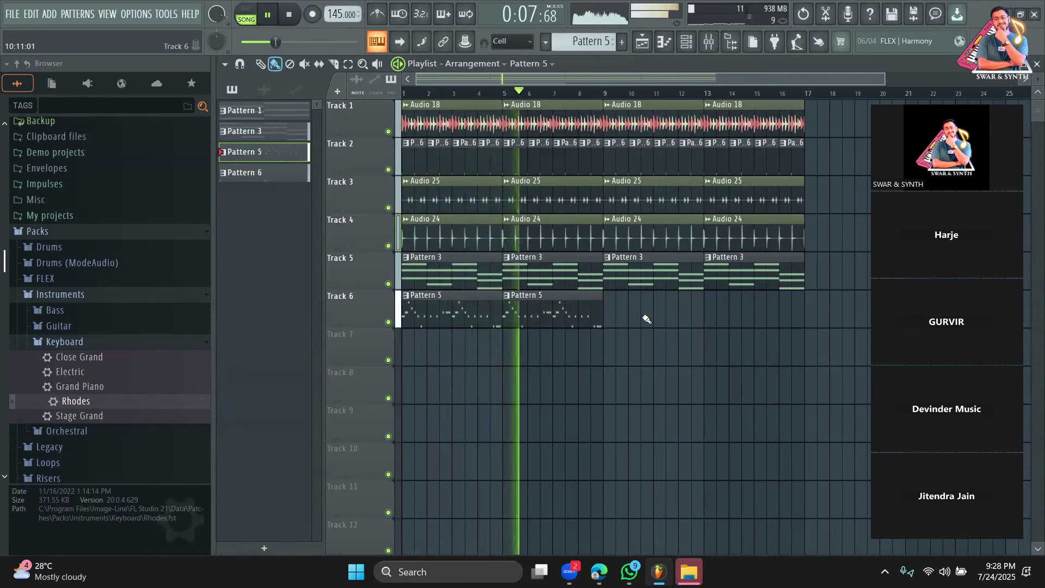
left_click(686, 41)
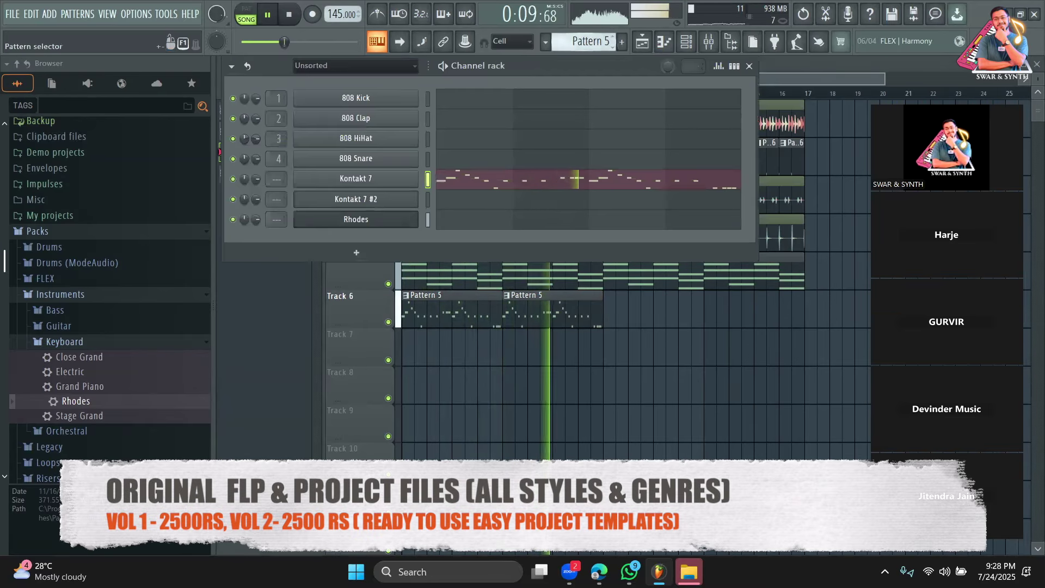
left_click_drag(591, 42, 590, 35)
left_click(603, 349)
right_click(601, 354)
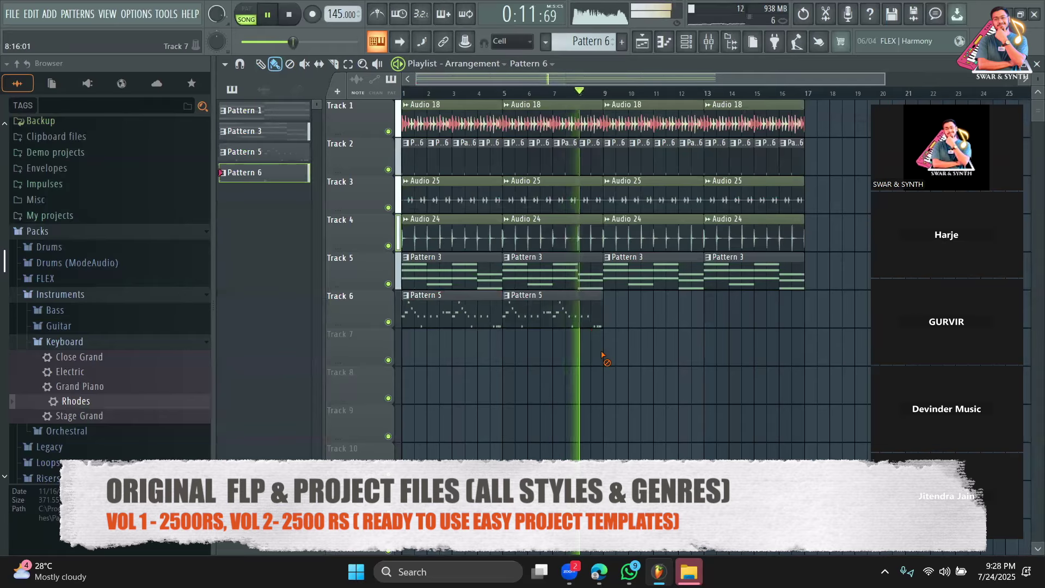
left_click(685, 41)
key("space")
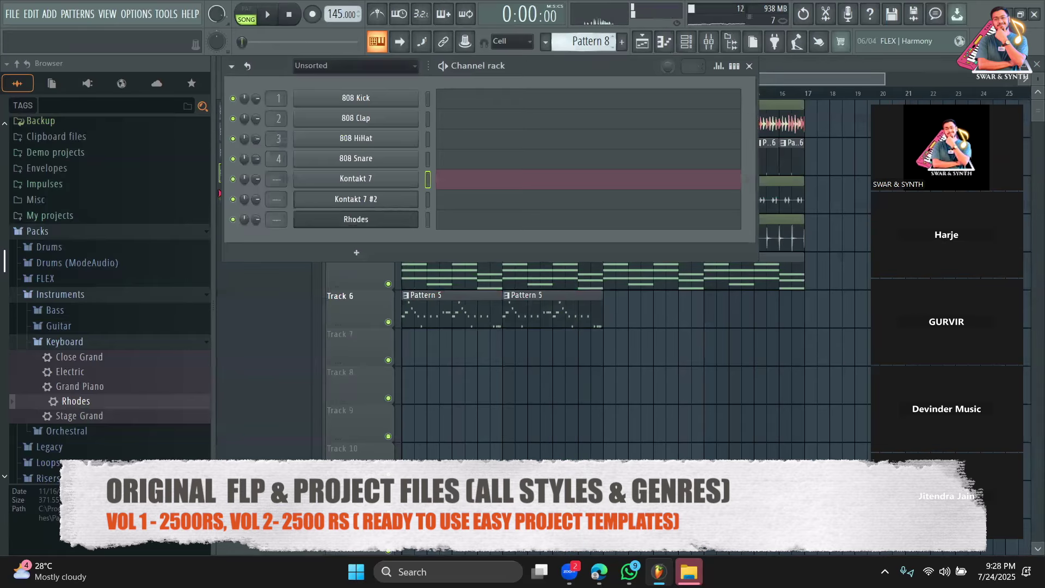
Place Pattern 8 on Track 7 at bar 9, stretch it to bar 13, and open Kontakt 7 #2's piano roll.
left_click(607, 346)
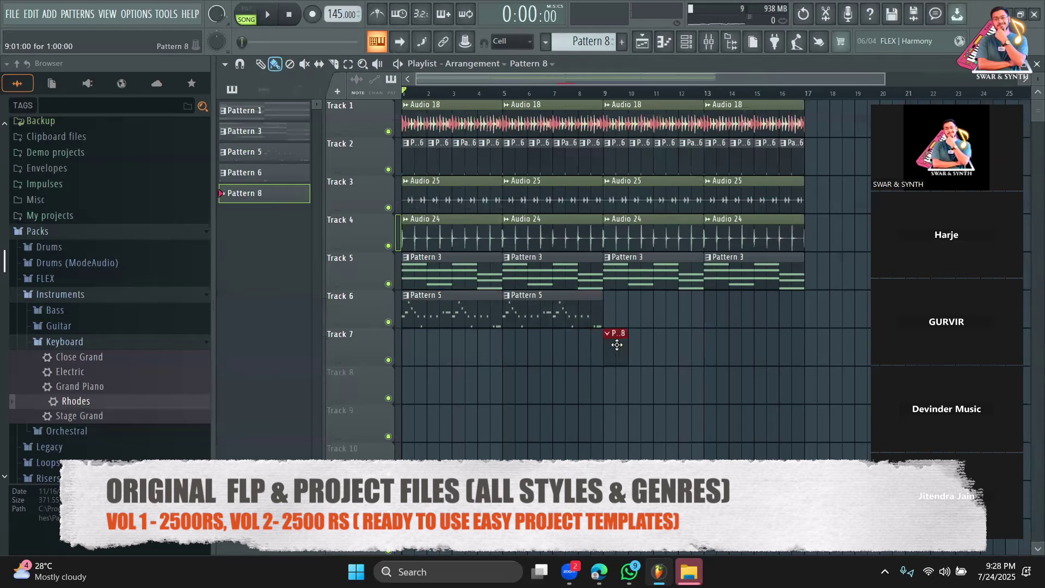
left_click_drag(630, 342, 705, 347)
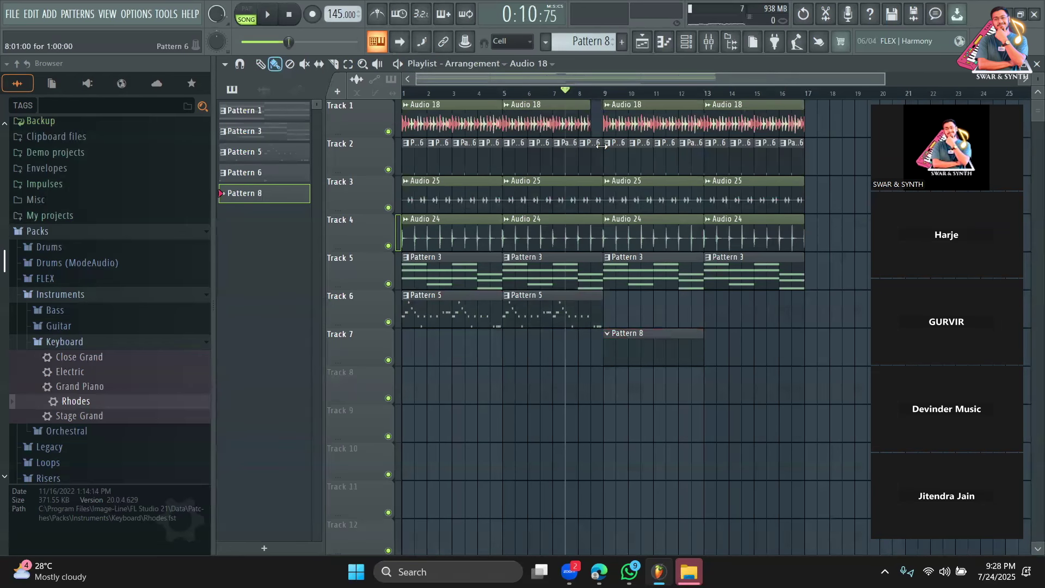
key("space")
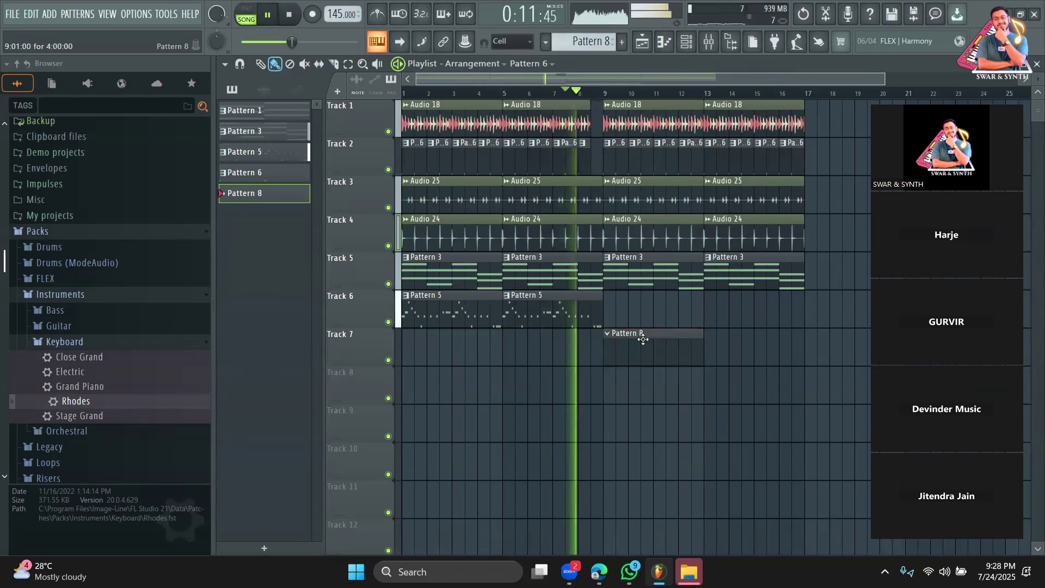
double_click(643, 340)
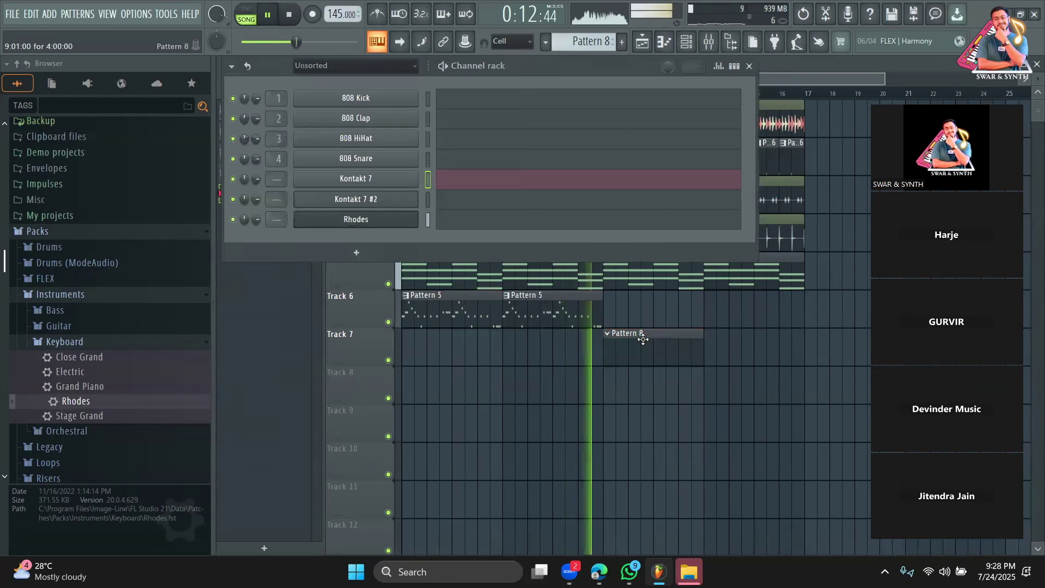
key("space")
left_click(456, 195)
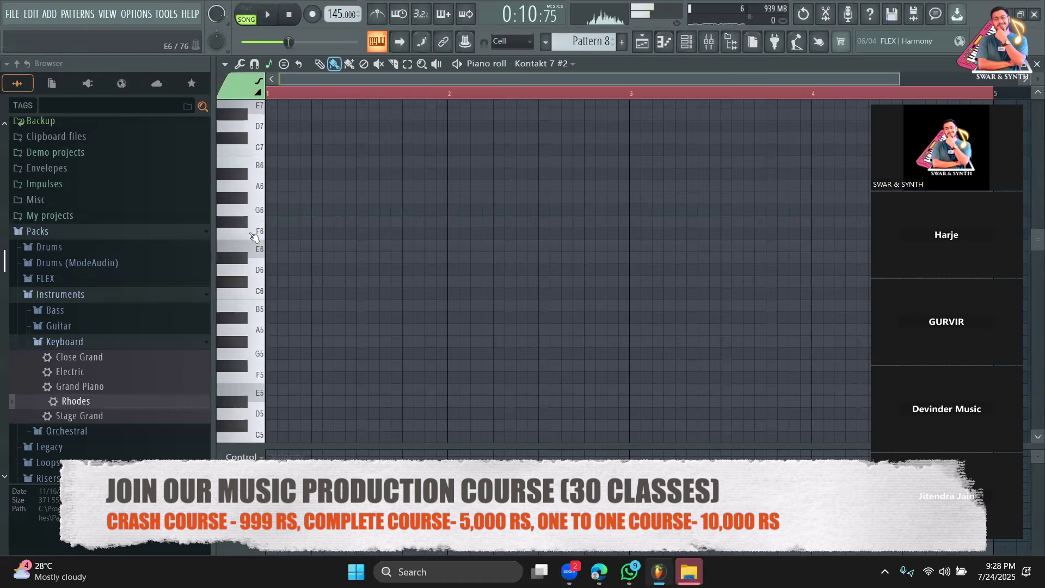
Audition the G5 note, then try a B5 after the G#5 and delete it.
scroll(261, 327, "down", 1)
key("space")
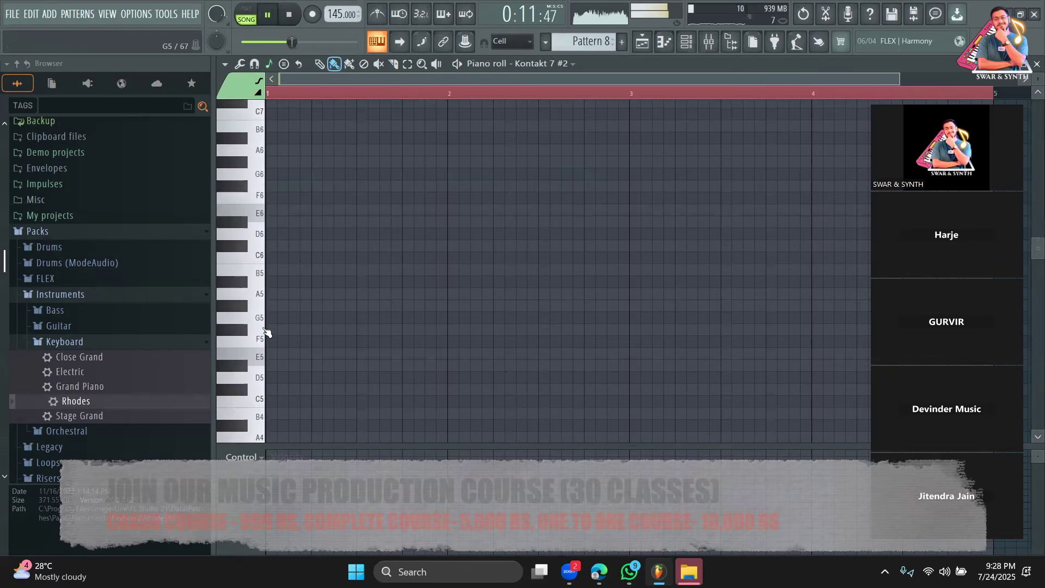
left_click(260, 328)
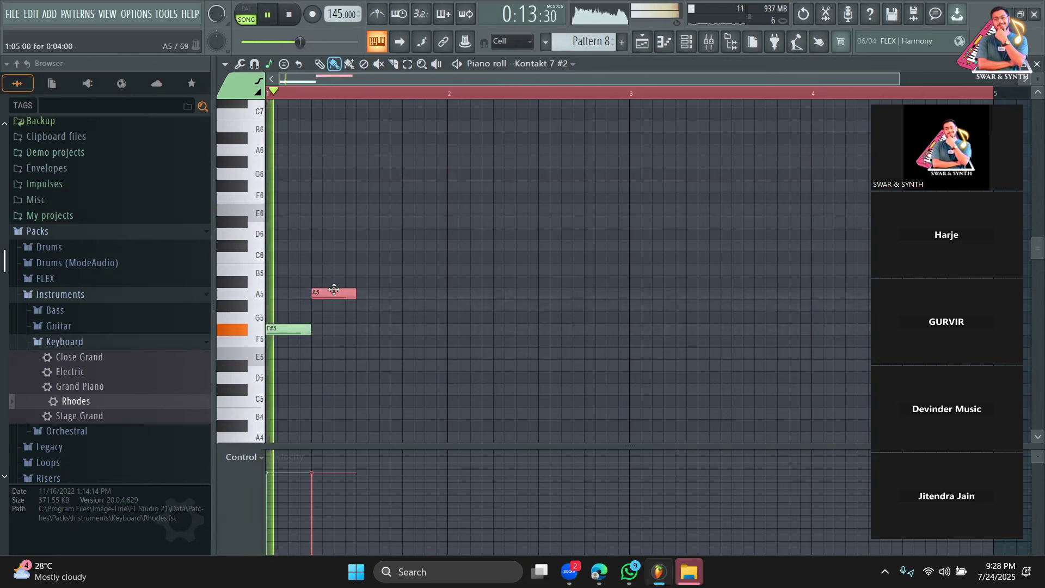
key("space")
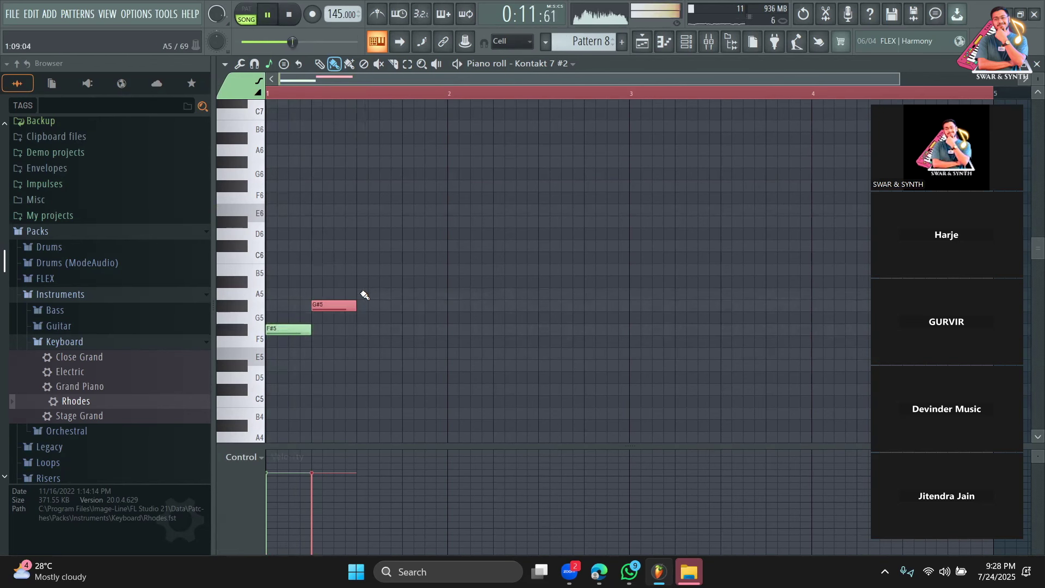
left_click(366, 270)
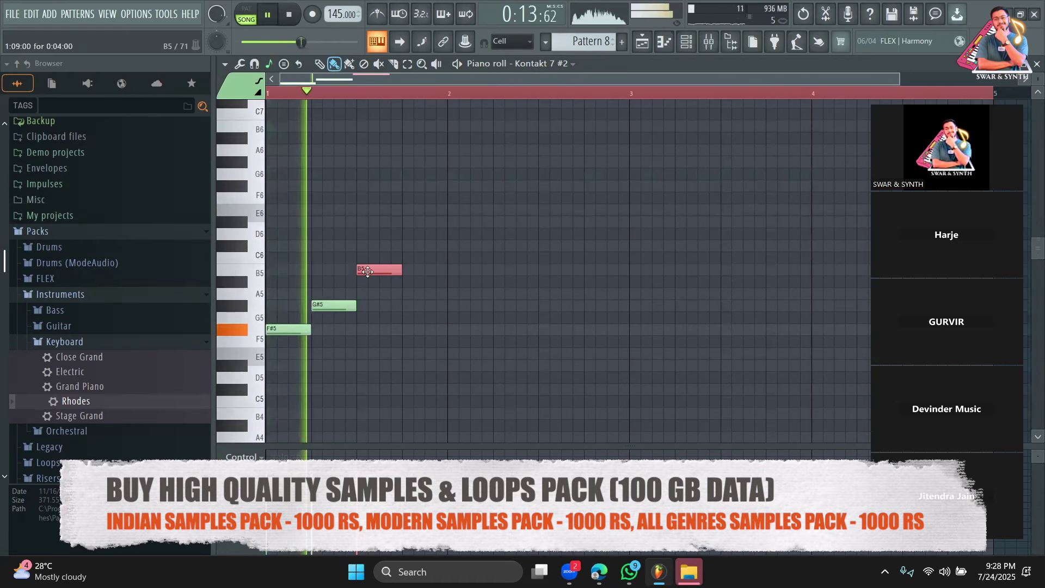
right_click(367, 271)
key("space")
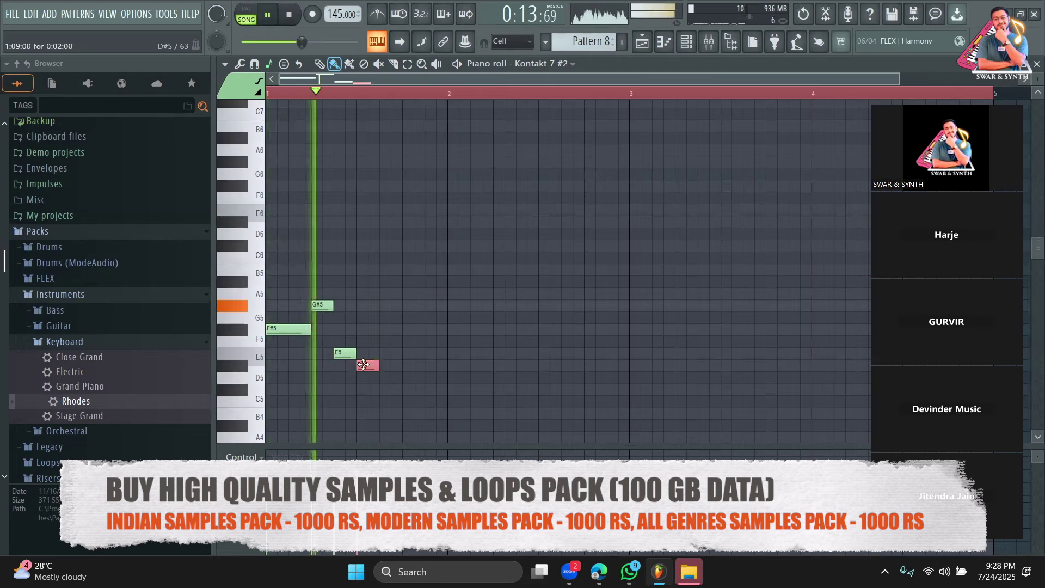
Replay the notes and delete the E5 and C#5, leaving only F#5 and G#5.
key("space")
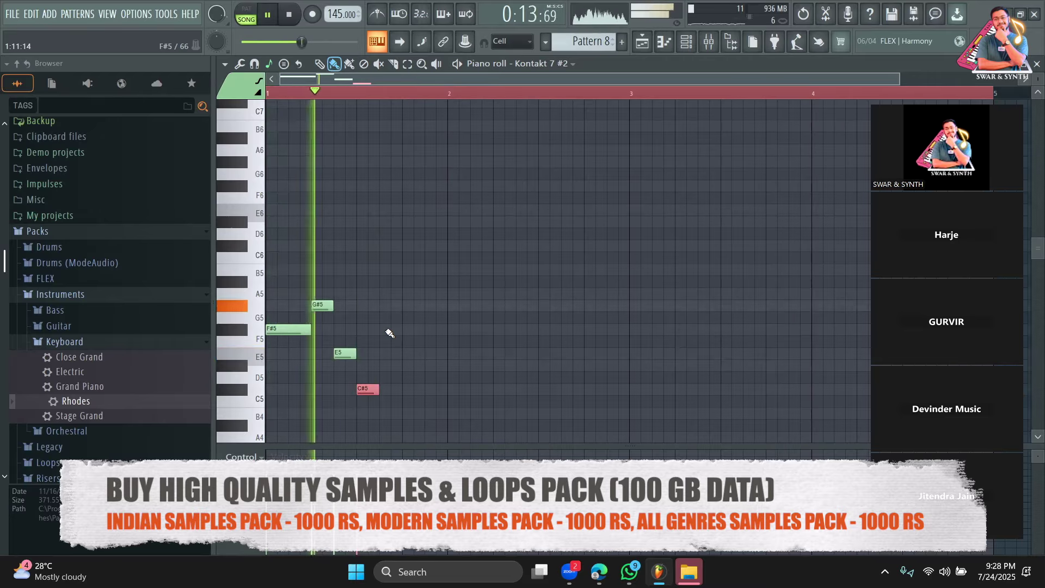
key("space")
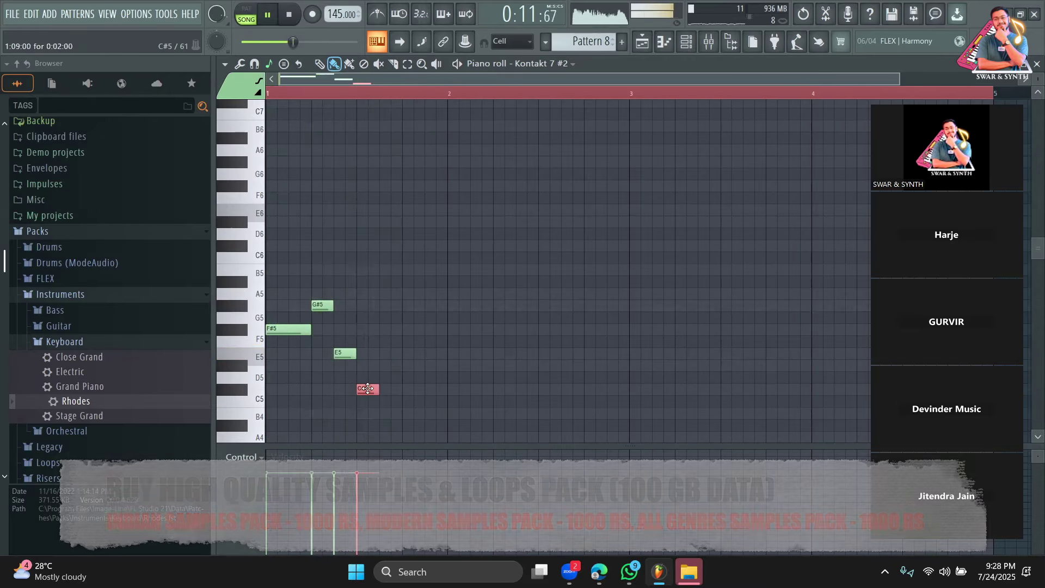
right_click(345, 355)
right_click(362, 389)
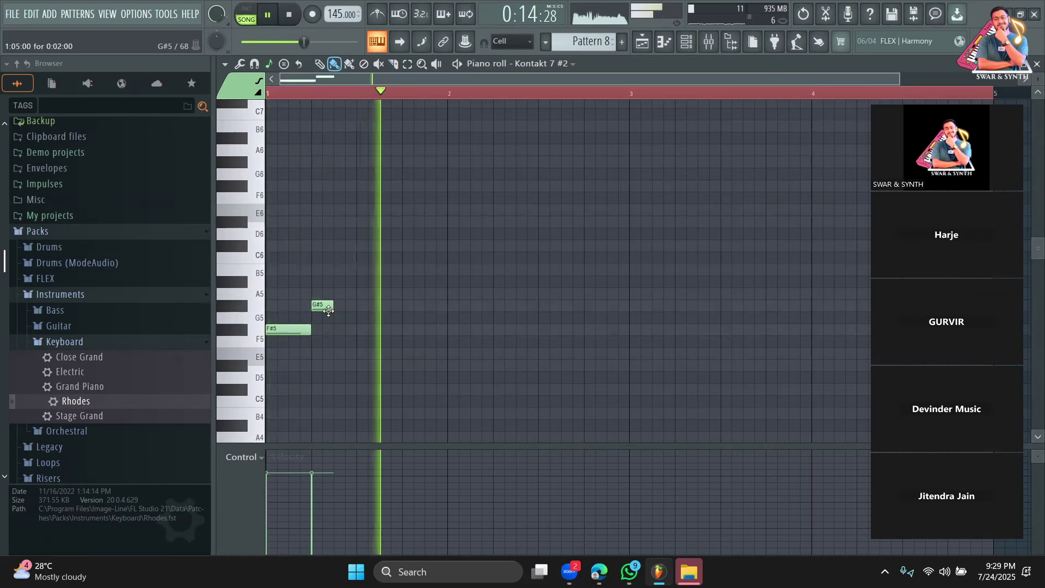
Duplicate the F#5–G#5 pair and add two C#6 notes to fill bar 1.
key("ctrl+a")
key("space")
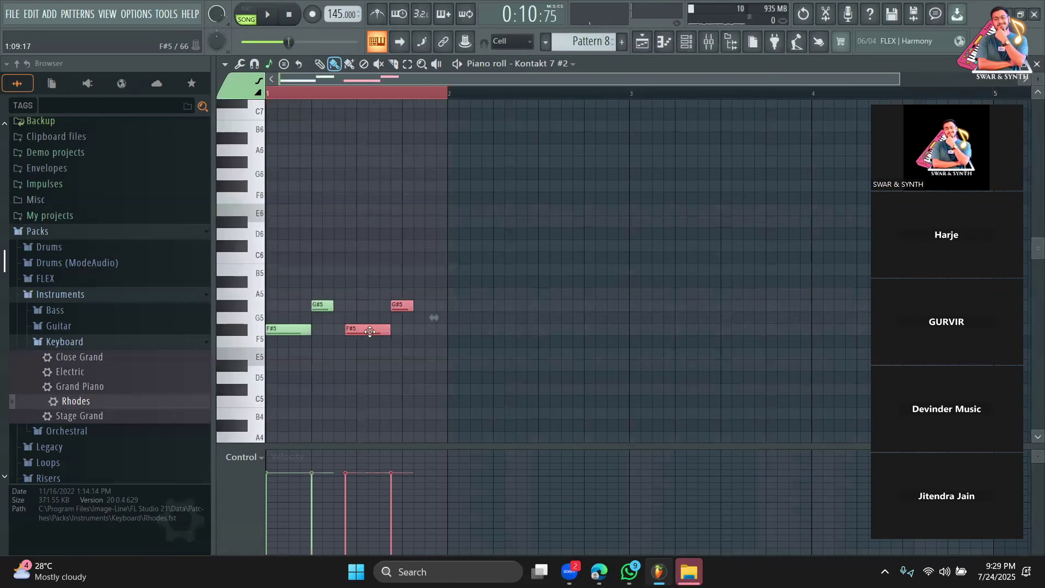
left_click_drag(455, 100, 997, 97)
key("space")
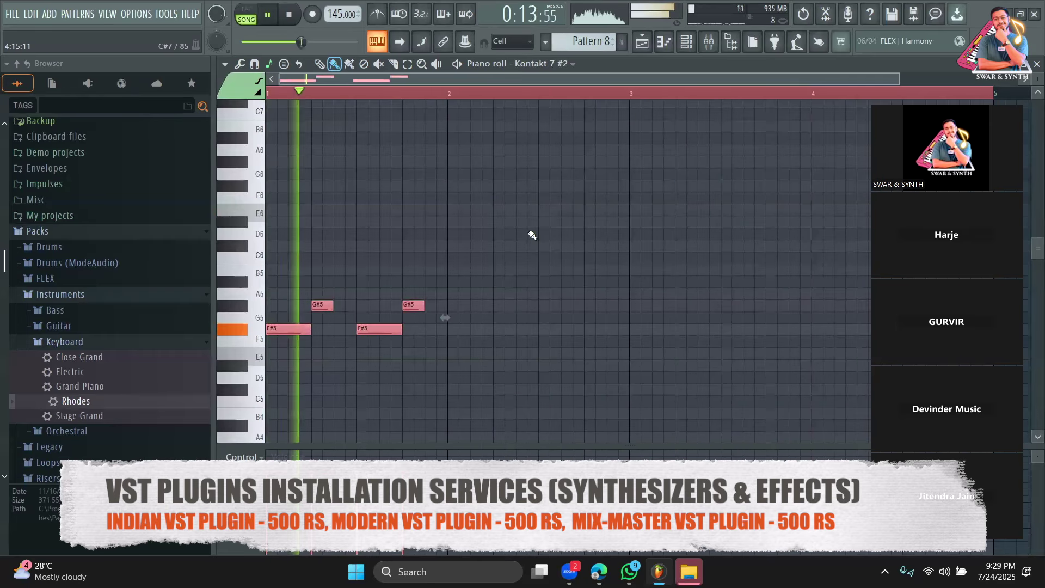
left_click(532, 235, "ctrl")
key("space")
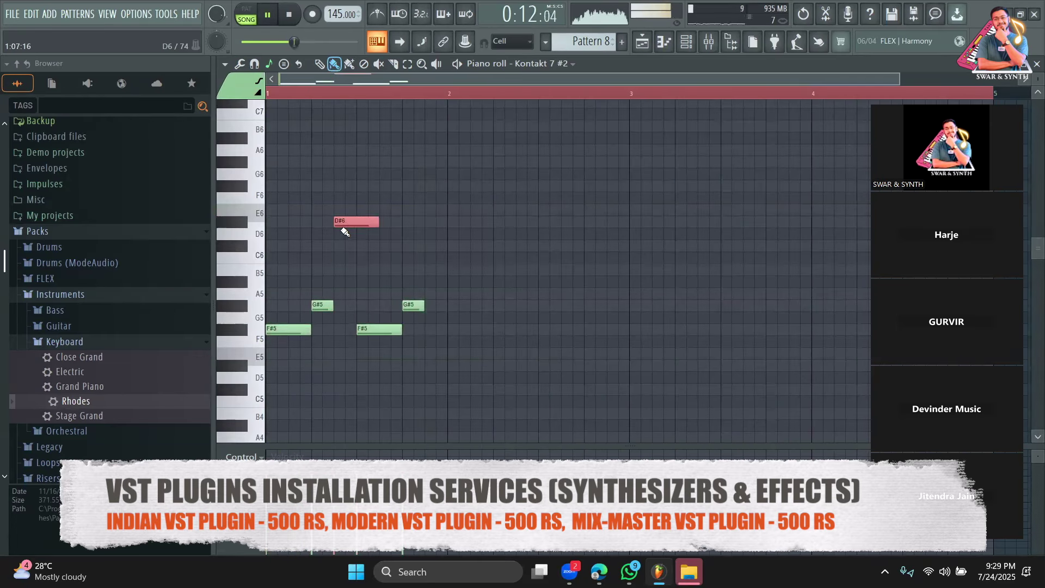
left_click_drag(371, 221, 354, 250)
key("space")
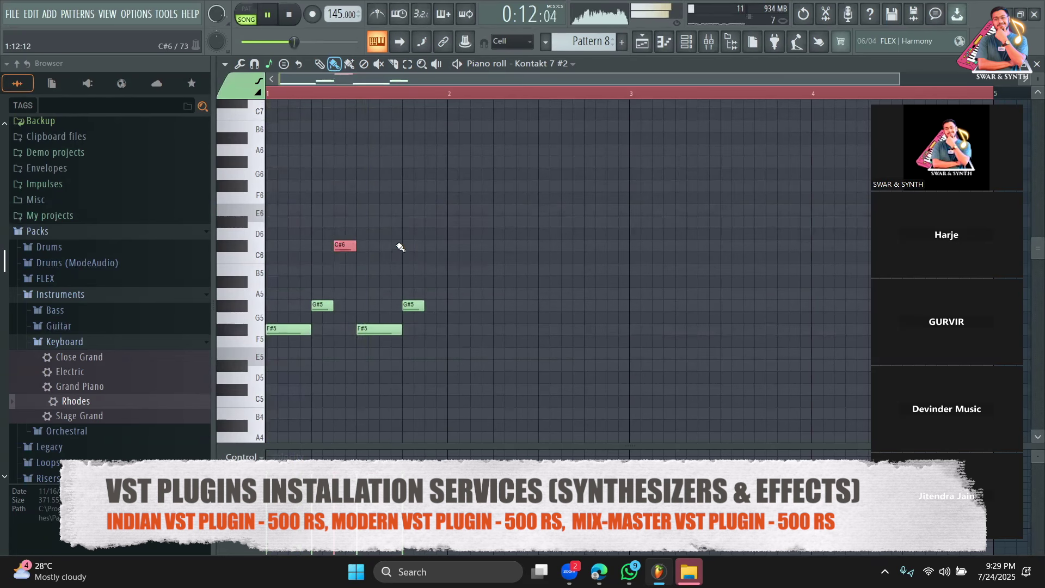
key("space")
left_click(392, 246)
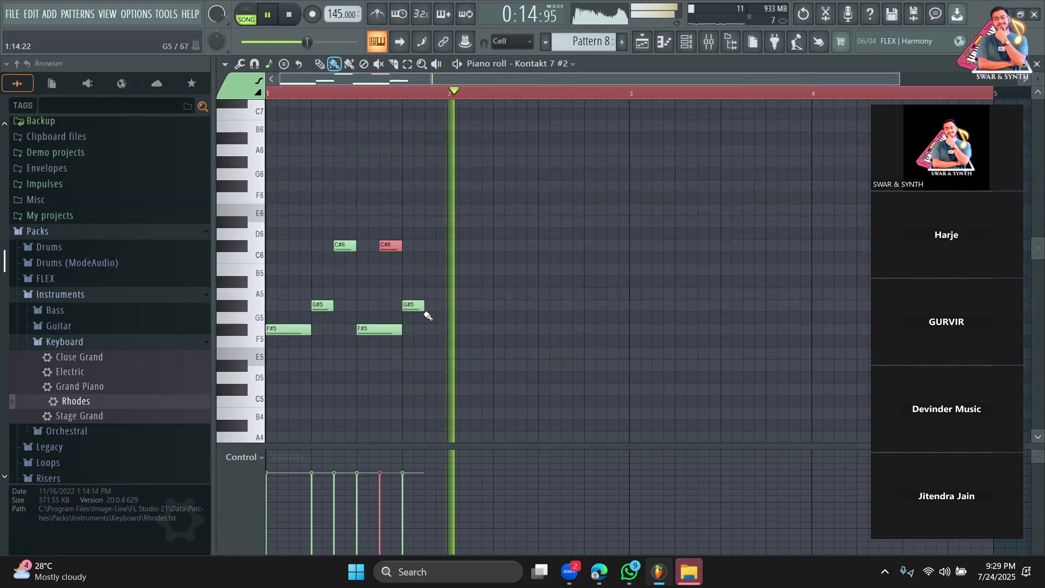
Copy the bar 1 phrase into bar 2 two semitones lower, then erase the four copied notes.
key("ctrl+a")
key("space")
left_click_drag(297, 330, 474, 370)
key("space")
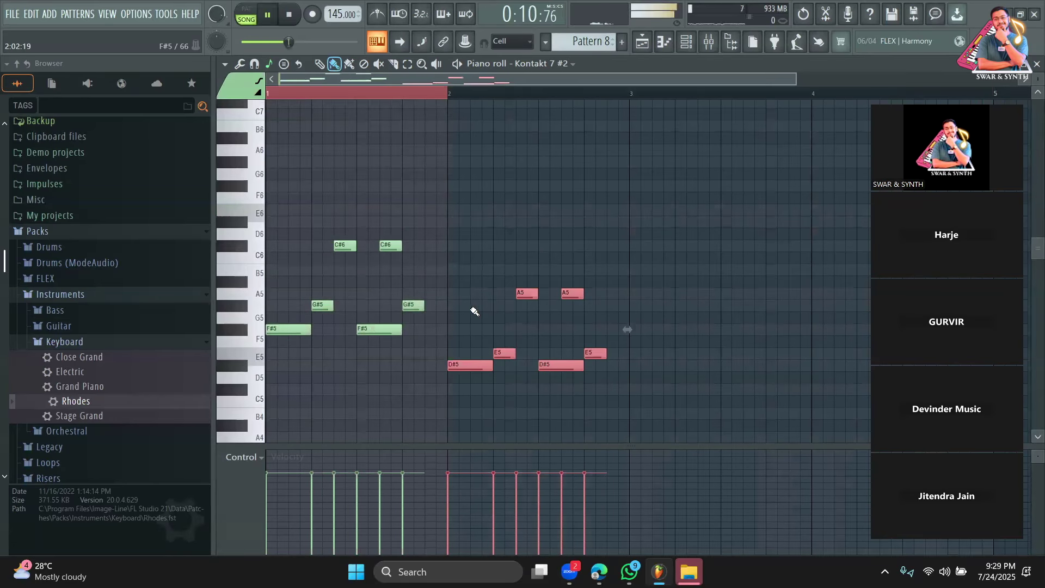
left_click_drag(540, 95, 640, 91)
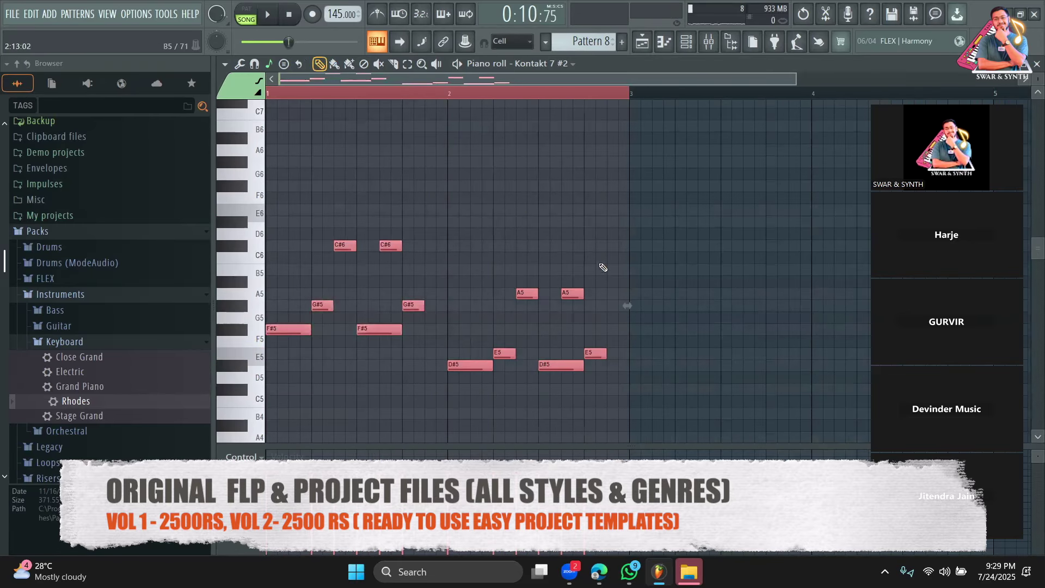
right_click(595, 353)
right_click(566, 364)
right_click(573, 294)
right_click(526, 294)
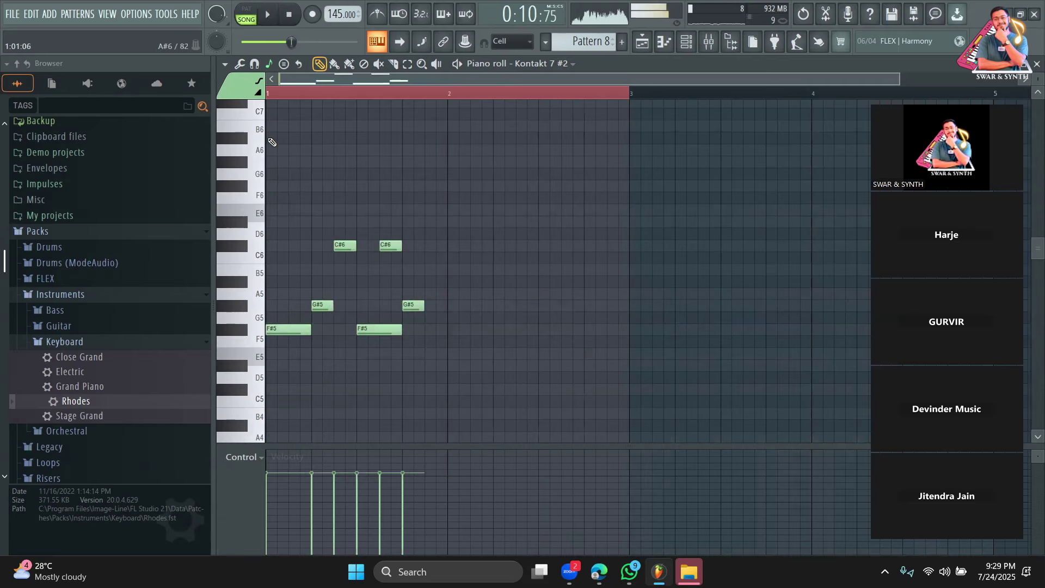
key("space")
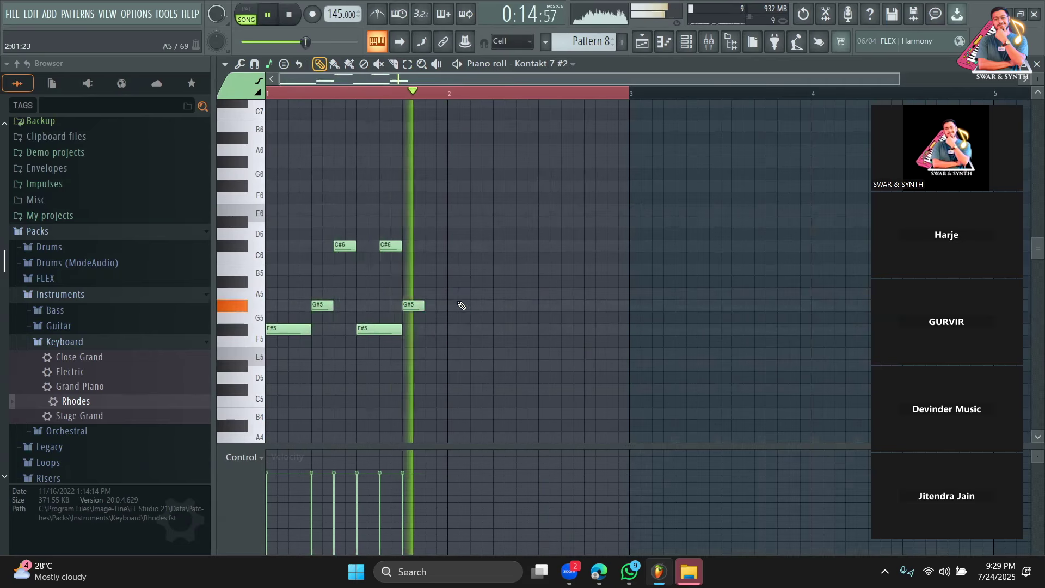
Draw the bar 2 notes: C#6, E6, a lengthened C#6, B5 and G#5.
left_click(453, 248)
left_click(479, 210)
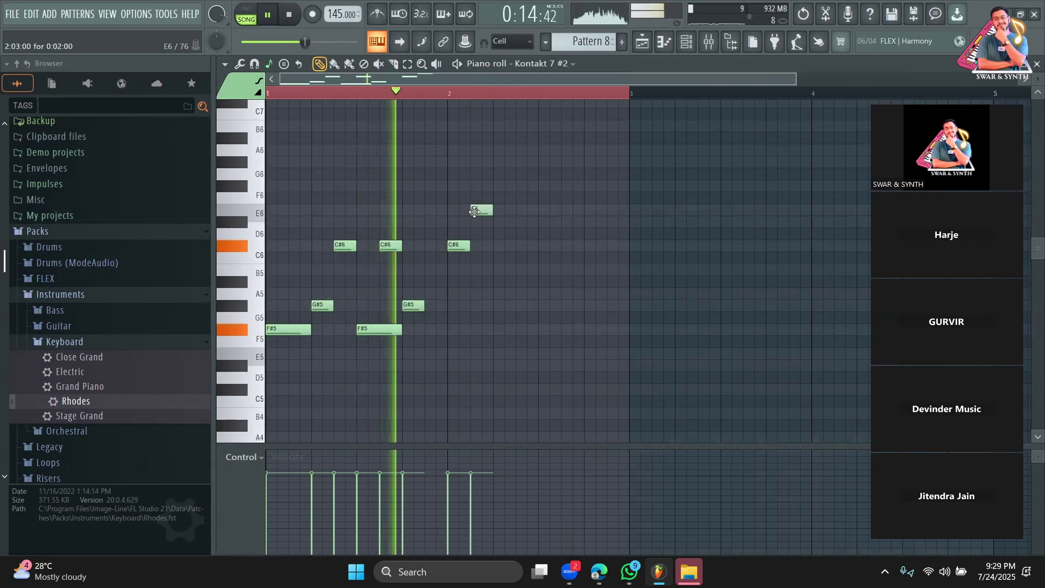
scroll(506, 292, "up", 3)
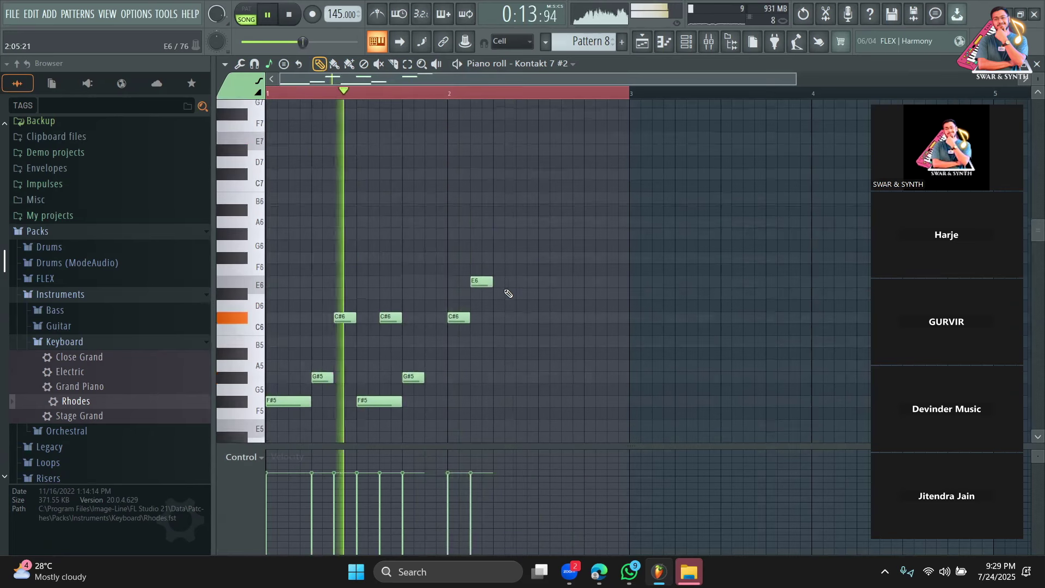
left_click(504, 318)
left_click_drag(514, 317, 537, 317)
left_click(558, 344)
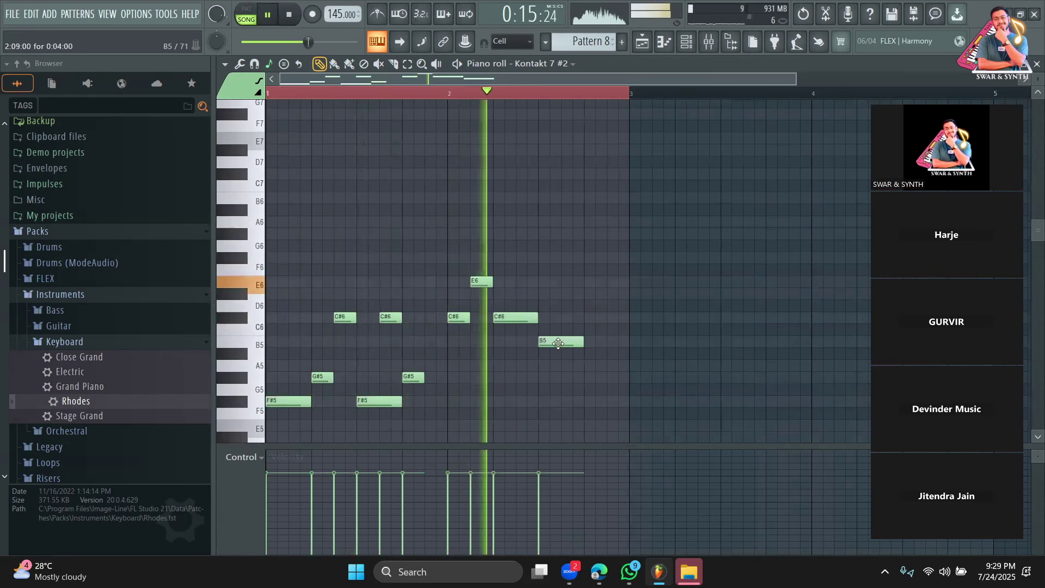
right_click(560, 345)
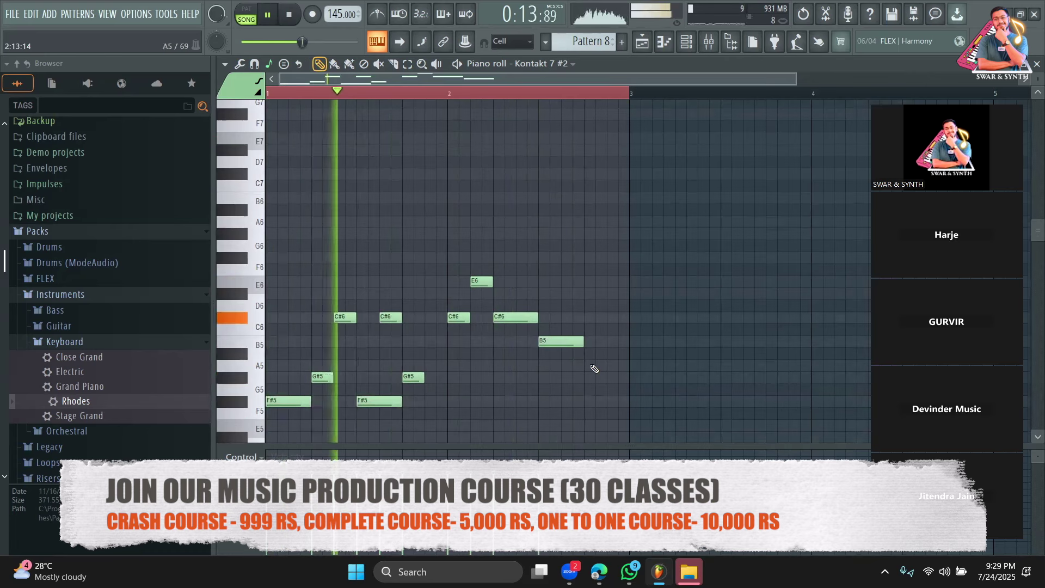
left_click(591, 375)
scroll(558, 303, "down", 2)
scroll(579, 276, "up", 1)
key("space")
Duplicate the two-bar phrase into bars 3–4 and play it back.
key("ctrl+a")
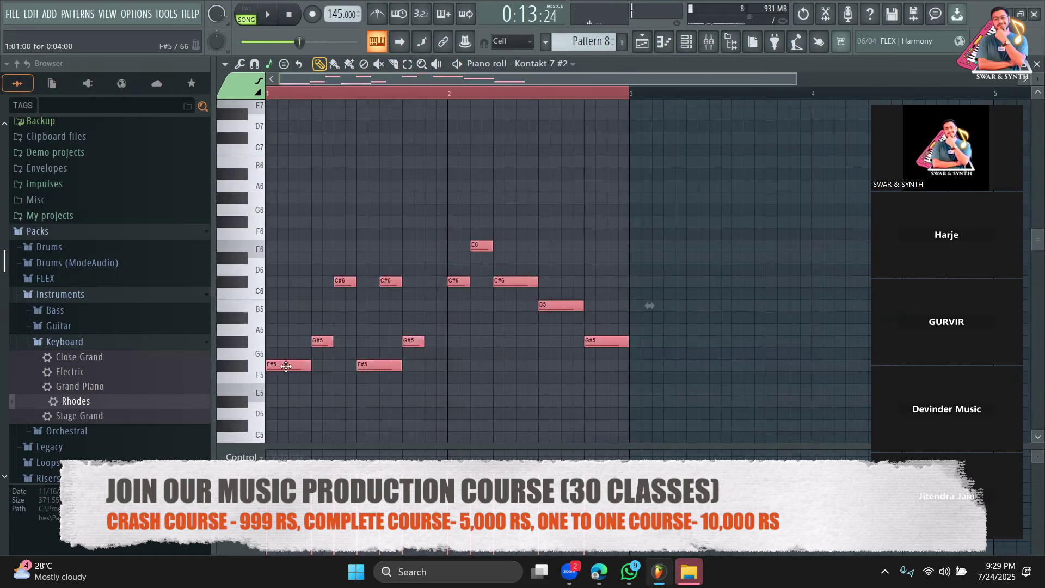
left_click_drag(285, 366, 653, 370)
left_click_drag(666, 78, 1003, 81)
right_click(656, 93)
right_click(701, 188)
key("space")
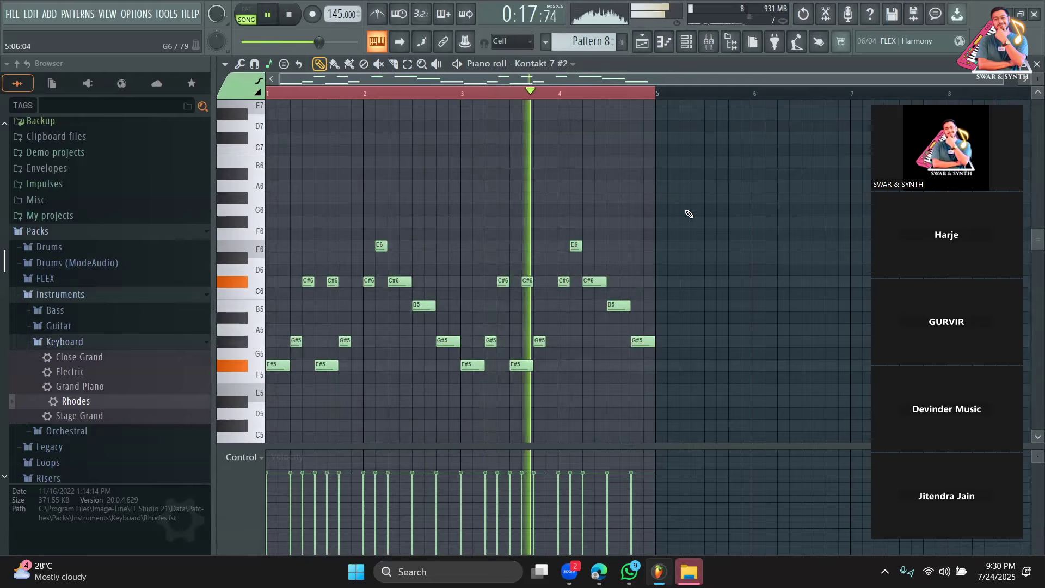
key("space")
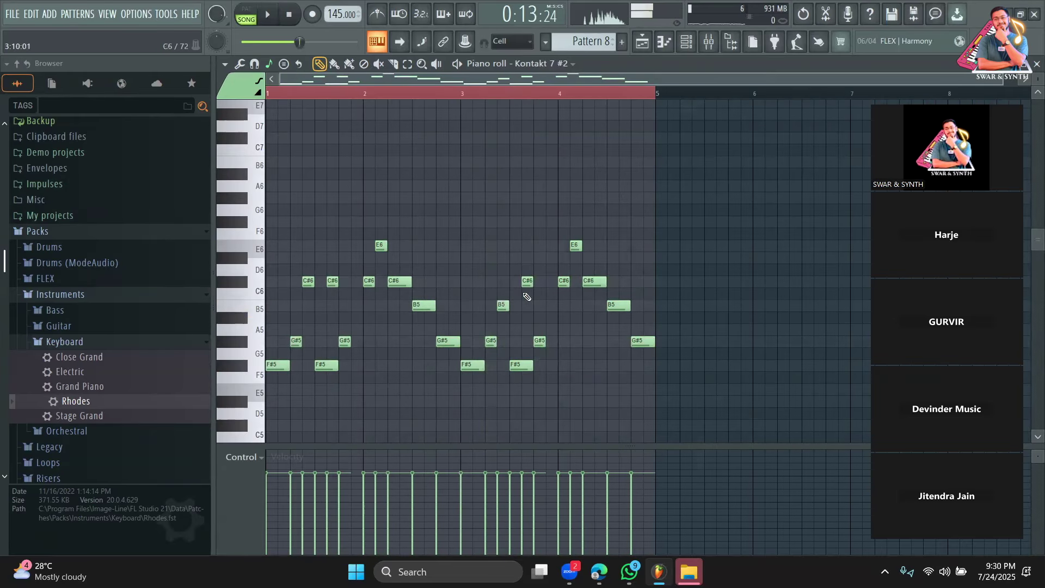
Play the four-bar Kontakt 7 #2 melody to hear bars 3–4.
key("space")
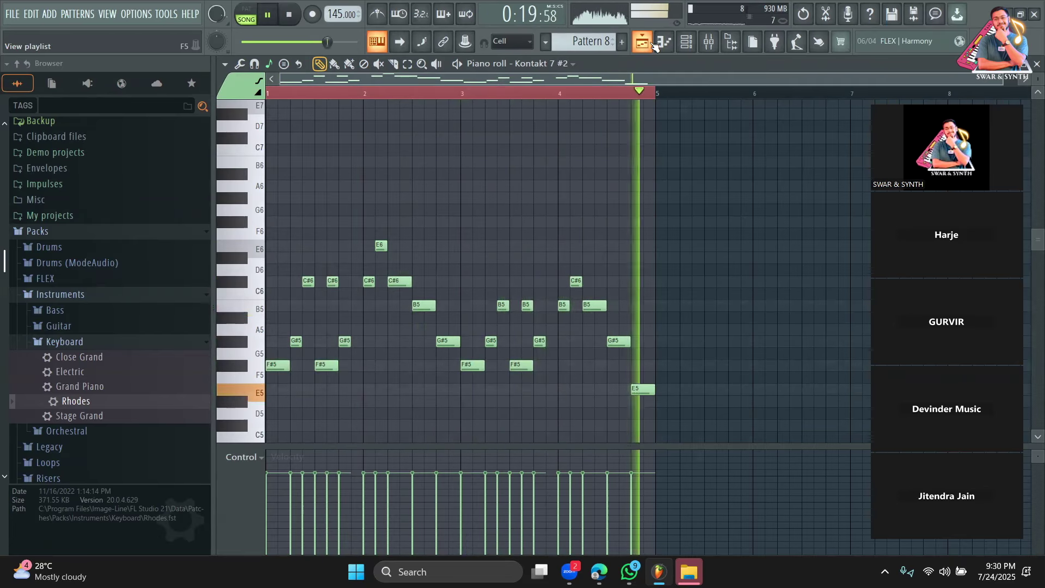
Add a second Pattern 8 clip on Track 7 at bar 13 and play the arrangement.
key("space")
left_click(654, 46)
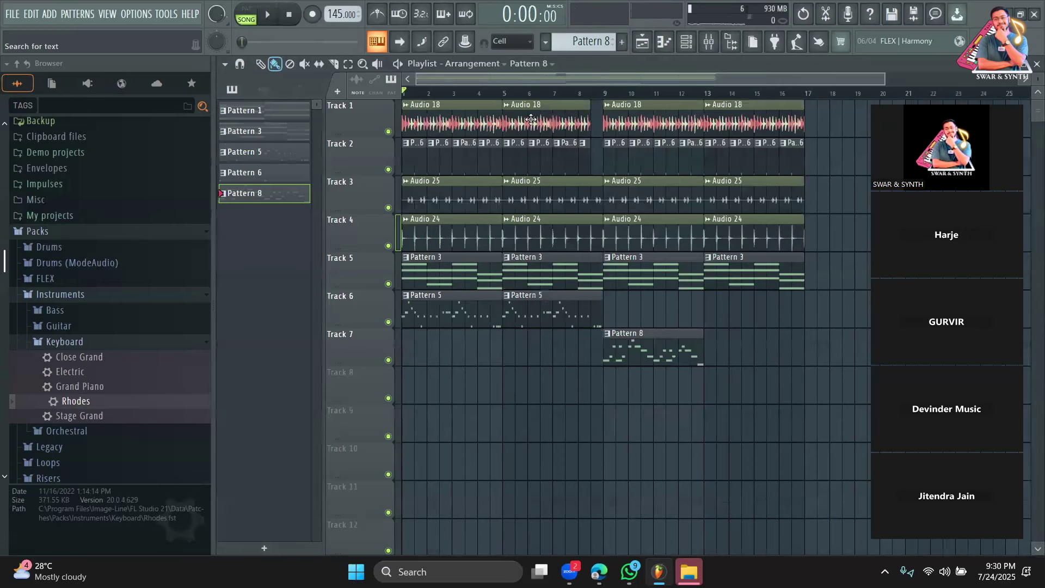
left_click(720, 347)
key("space")
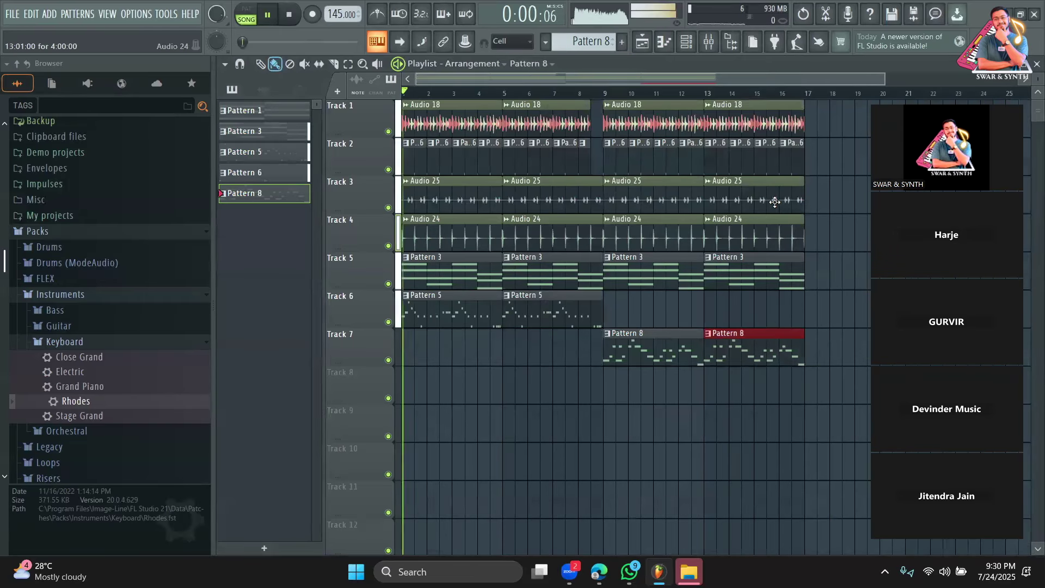
left_click_drag(871, 79, 974, 76)
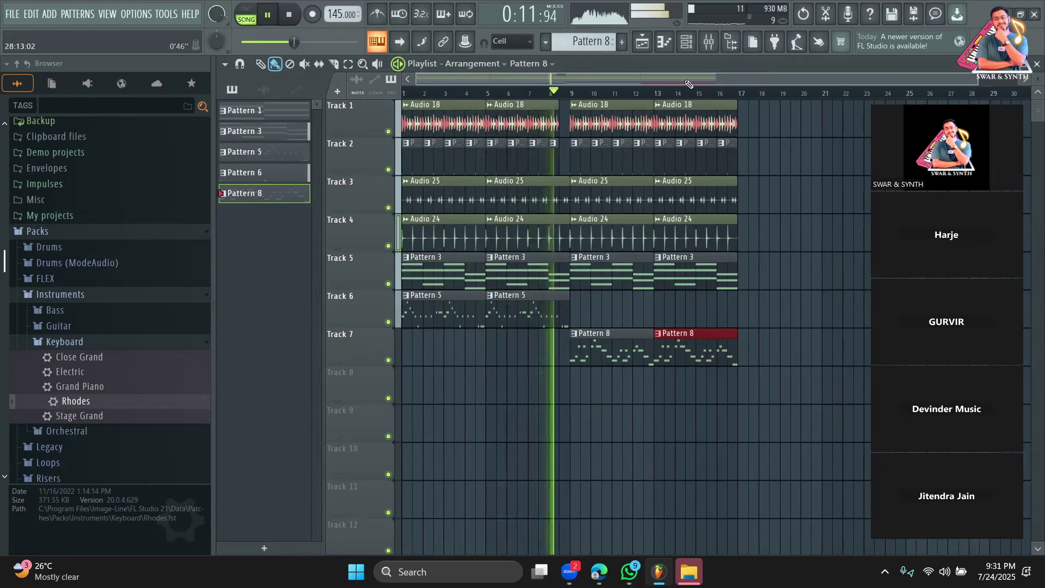
Open the Kontakt 7 #2 instrument window and remove Lead Masala from its rack.
double_click(671, 348)
key("space")
left_click(686, 42)
left_click(388, 202)
left_click_drag(739, 147, 723, 106)
left_click(755, 198)
scroll(283, 422, "down", 5)
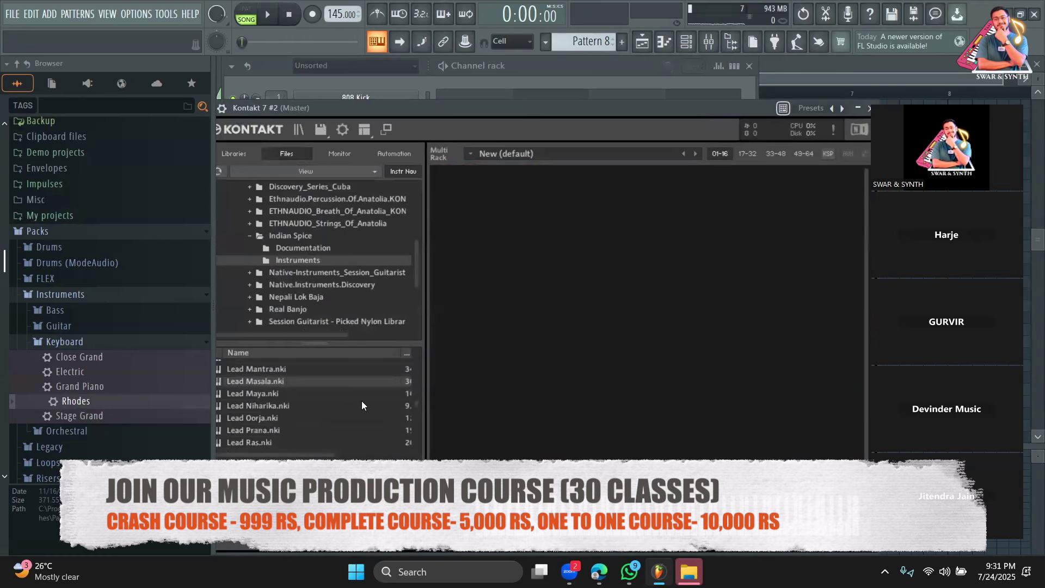
Load Lead Oorja, then reopen the Kontakt 7 #2 window and bring it fully into view.
double_click(273, 420)
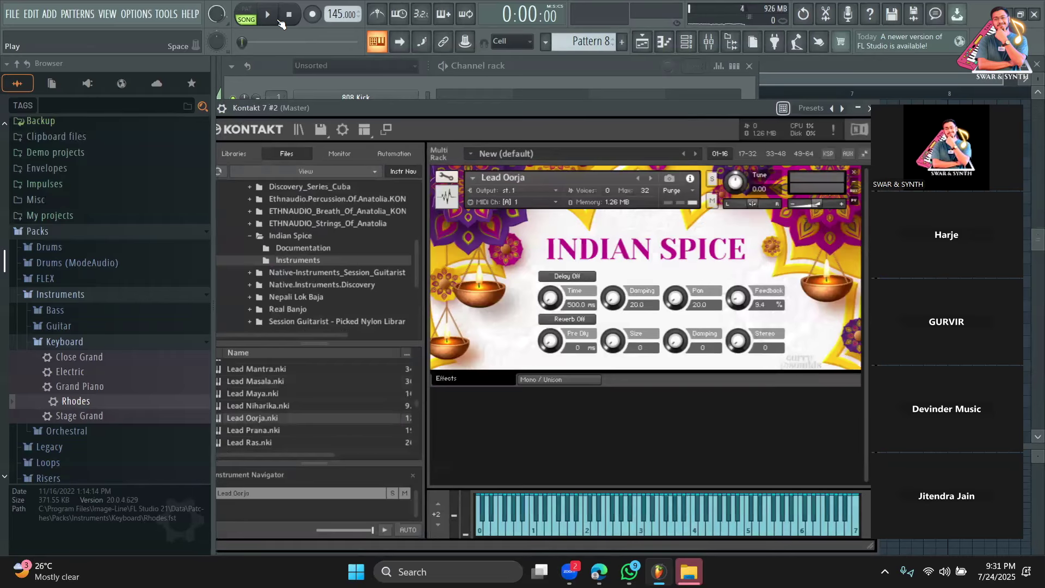
left_click(642, 41)
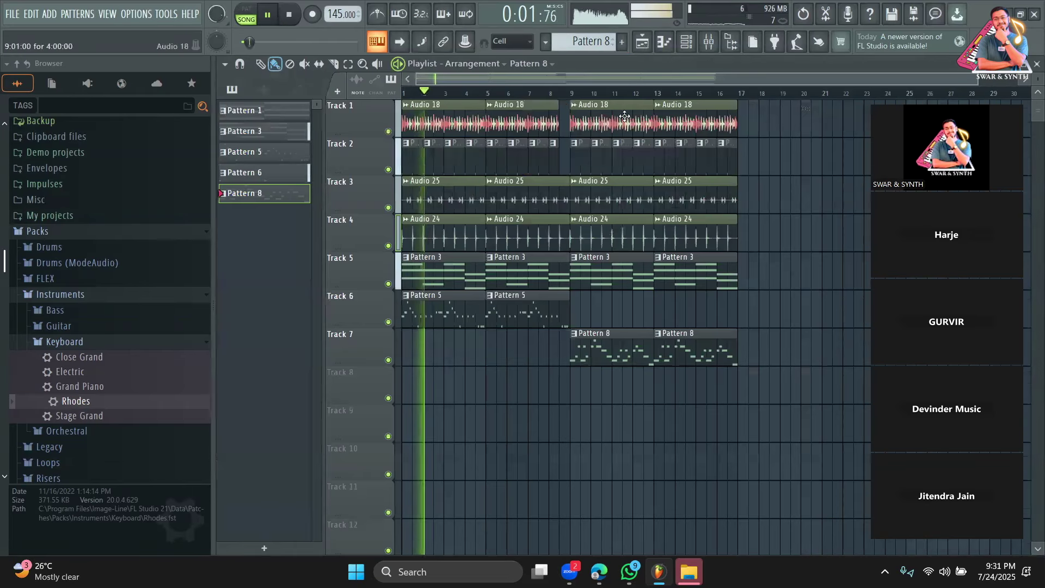
left_click(679, 49)
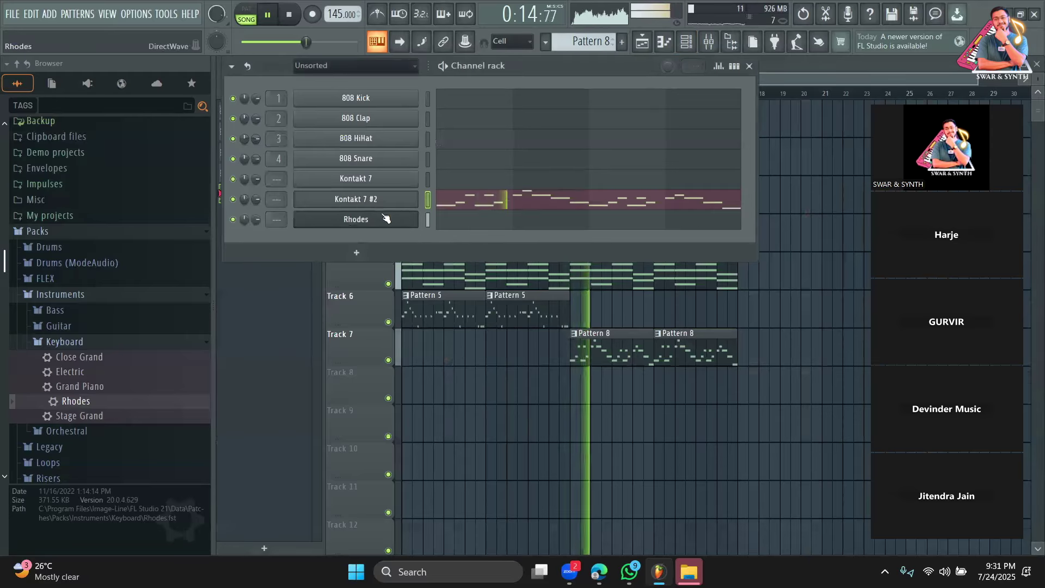
left_click(397, 202)
left_click_drag(591, 109, 551, 53)
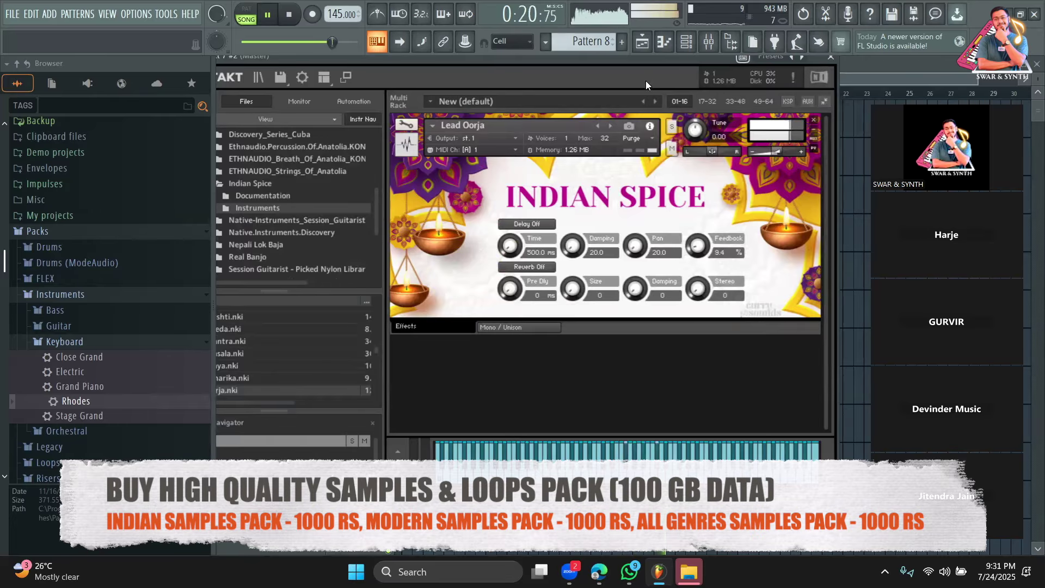
left_click_drag(643, 59, 686, 68)
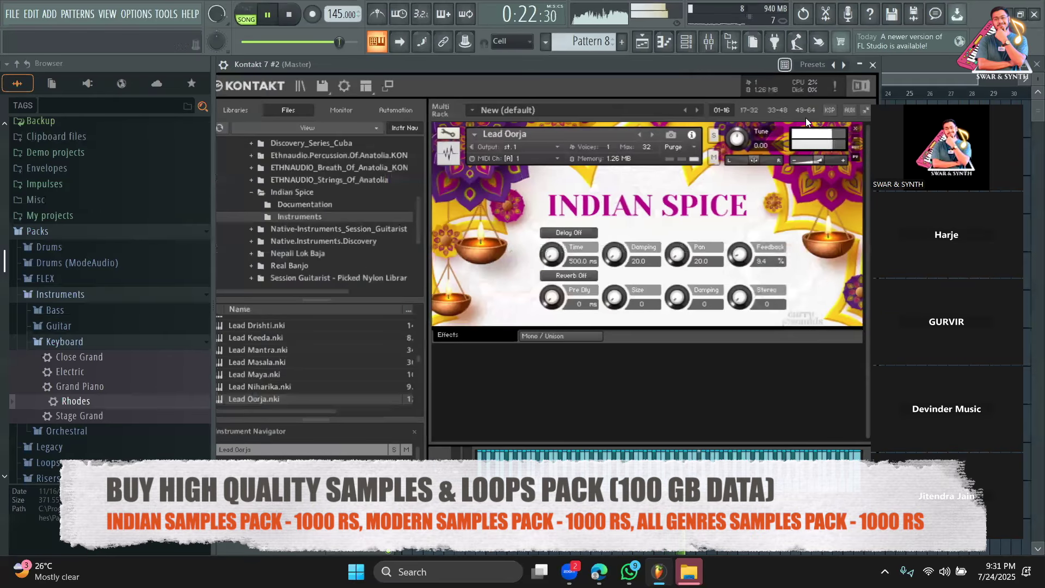
left_click_drag(962, 96, 980, 96)
Replace Lead Oorja with Lead Prana.nki in Kontakt and return to the Playlist.
left_click(857, 132)
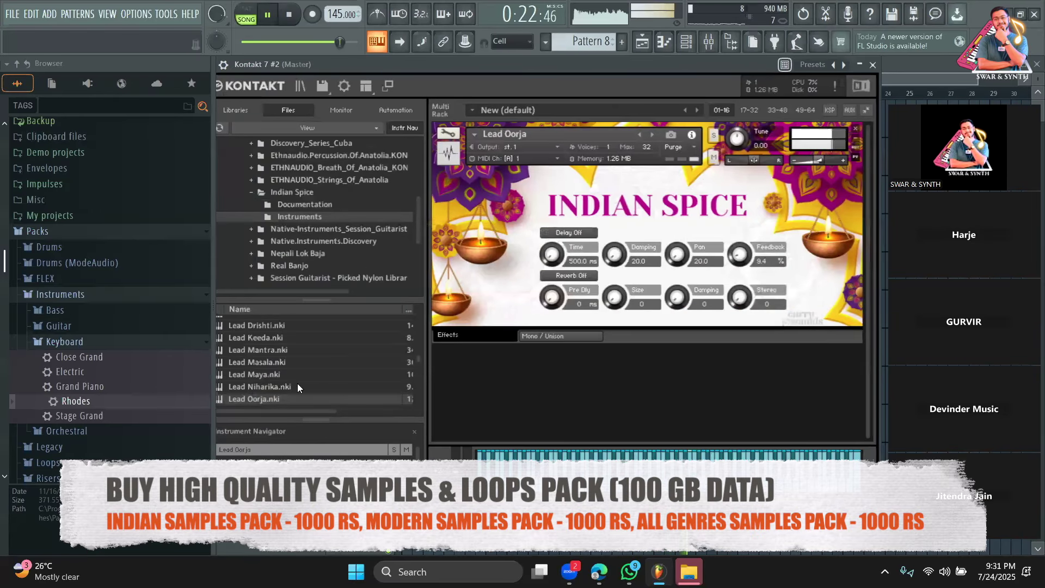
scroll(286, 380, "down", 1)
left_click_drag(265, 386, 570, 328)
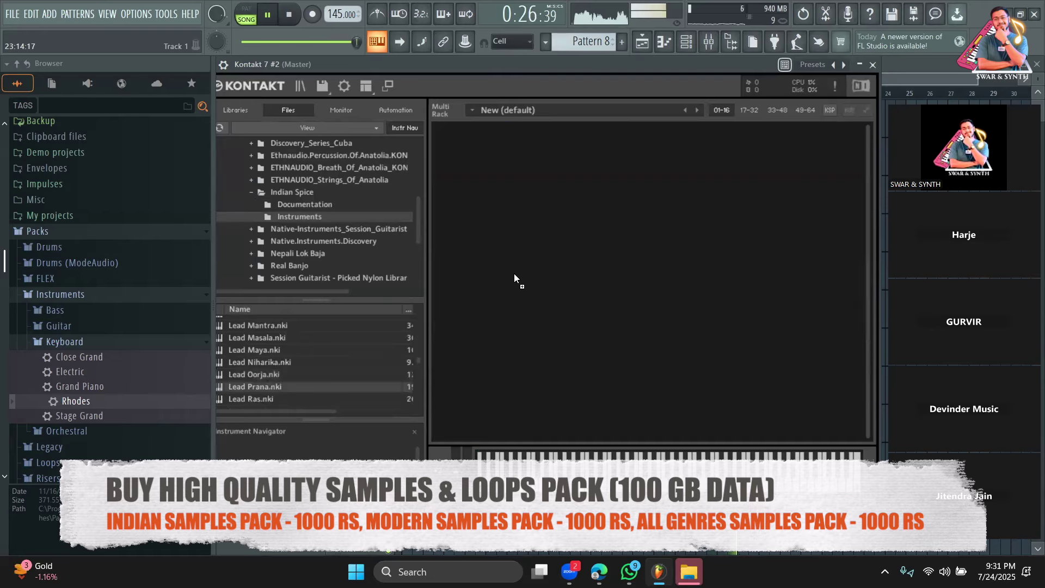
left_click(297, 42)
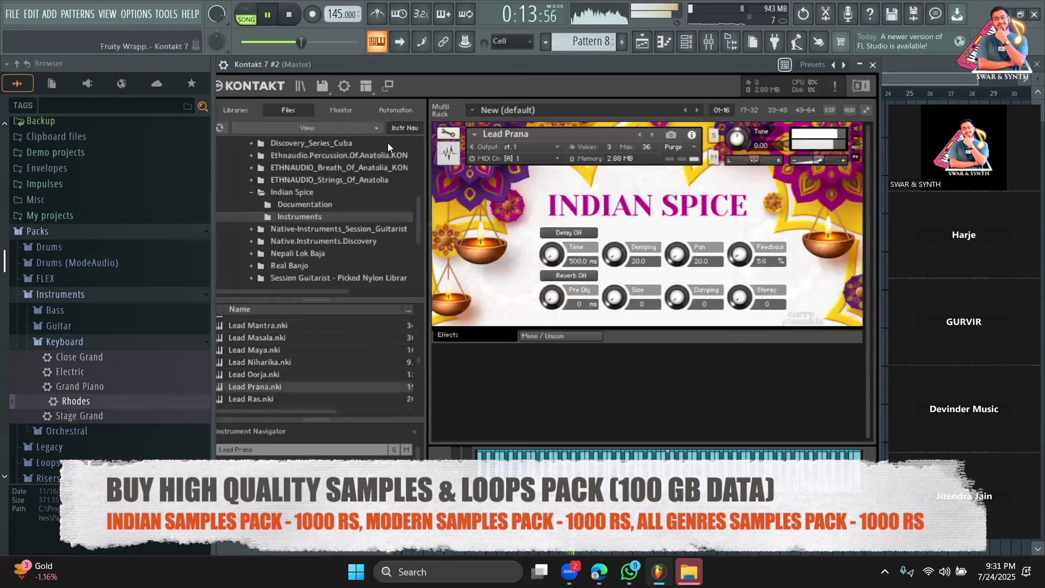
left_click(873, 64)
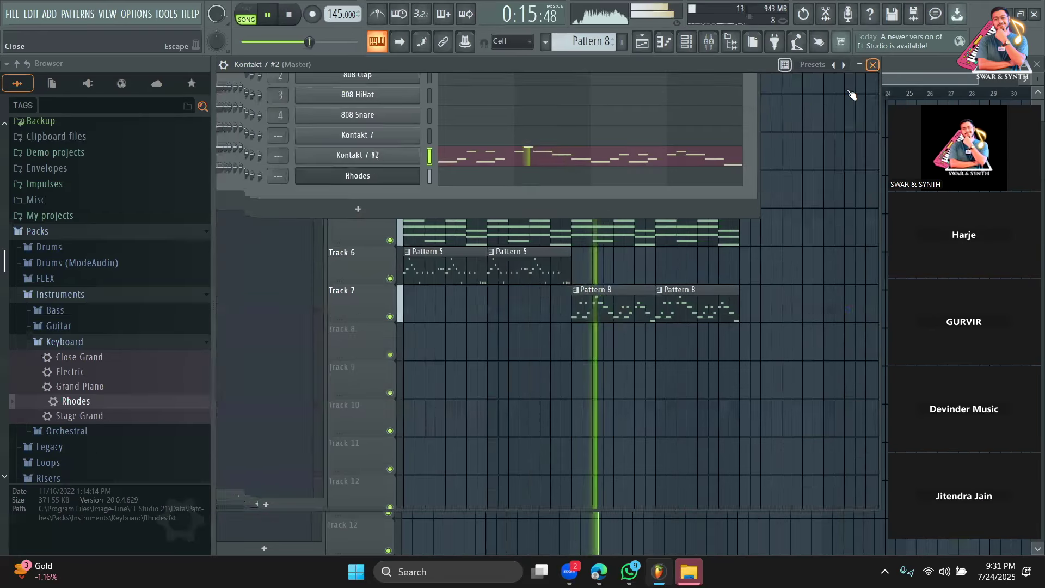
left_click(816, 78)
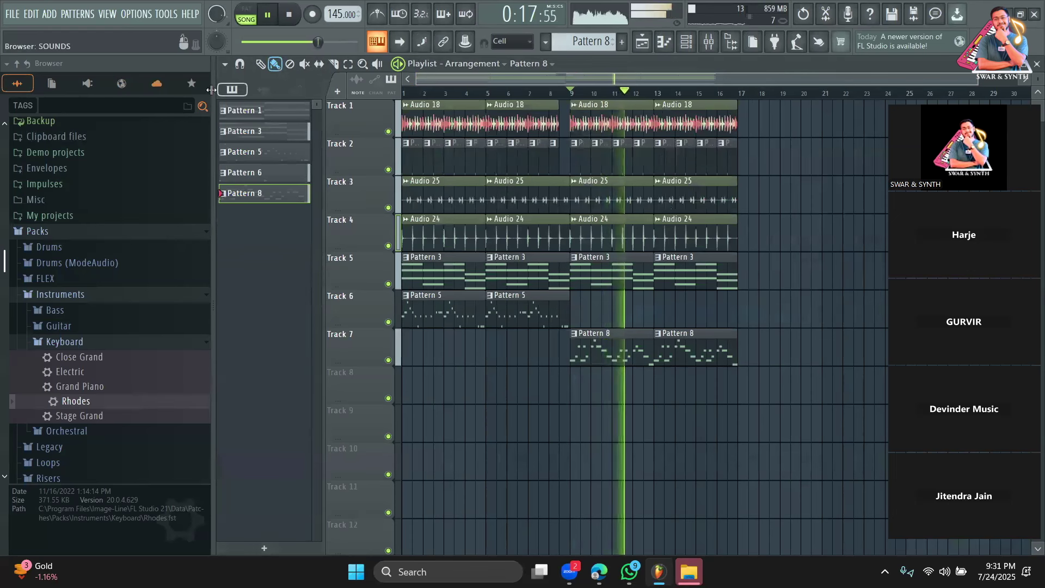
Save the project as PAHADI.flp with Ctrl+S.
key("ctrl+s")
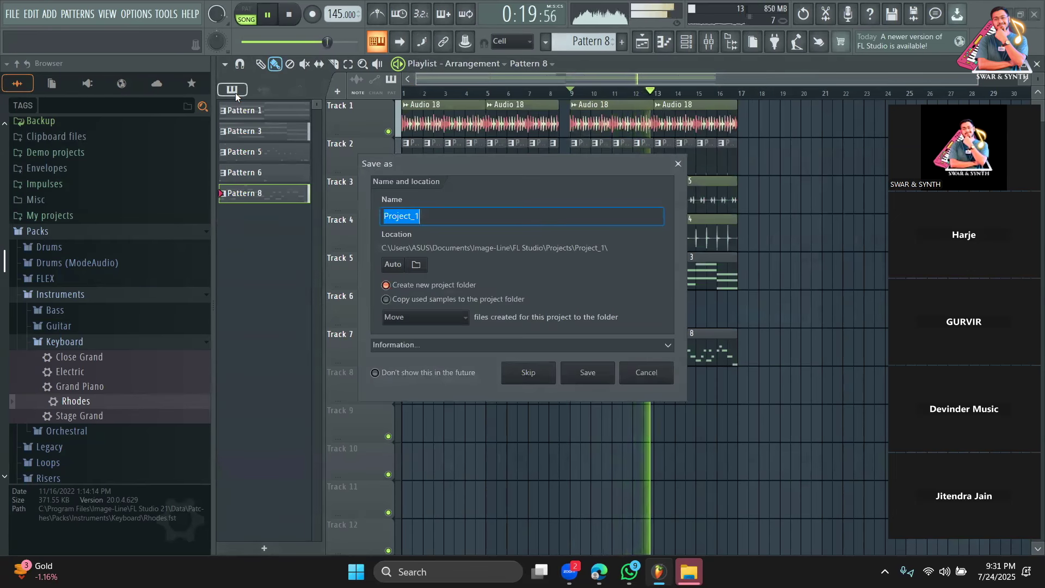
type("PAHADI")
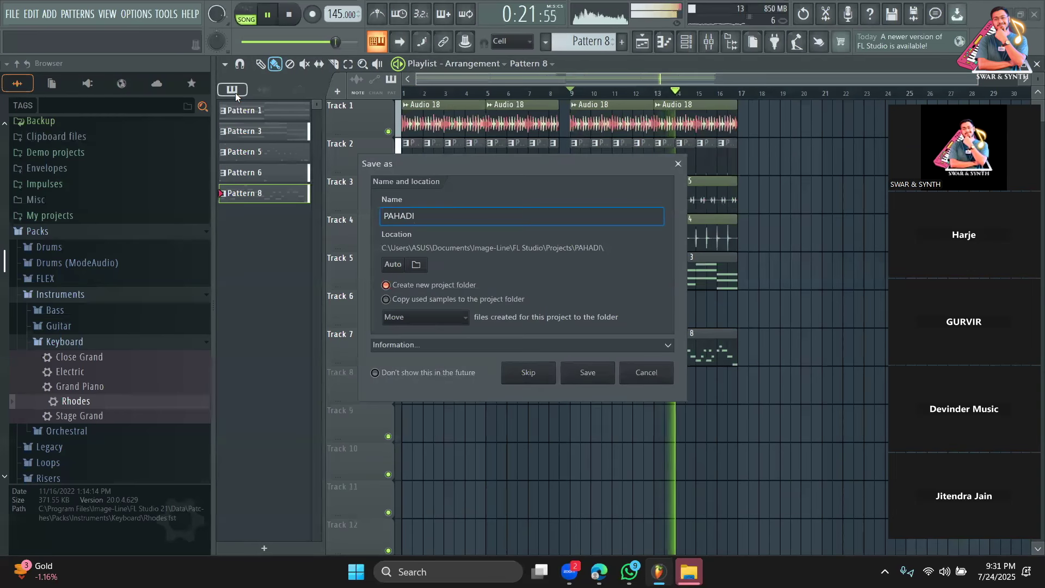
left_click(588, 372)
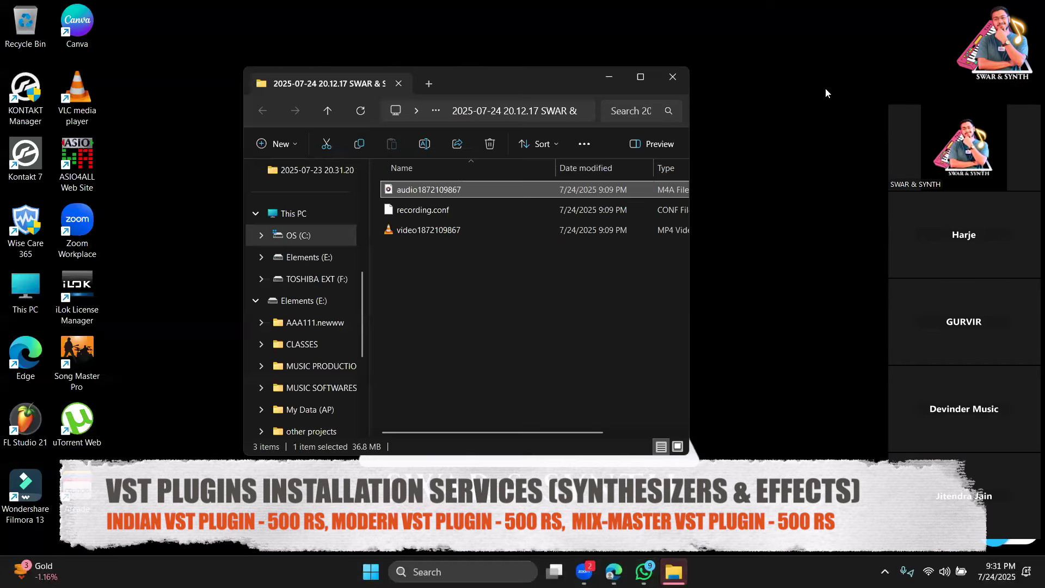
Minimize the recording folder window and refresh the desktop.
left_click(621, 83)
right_click(372, 117)
mouse_move(379, 181)
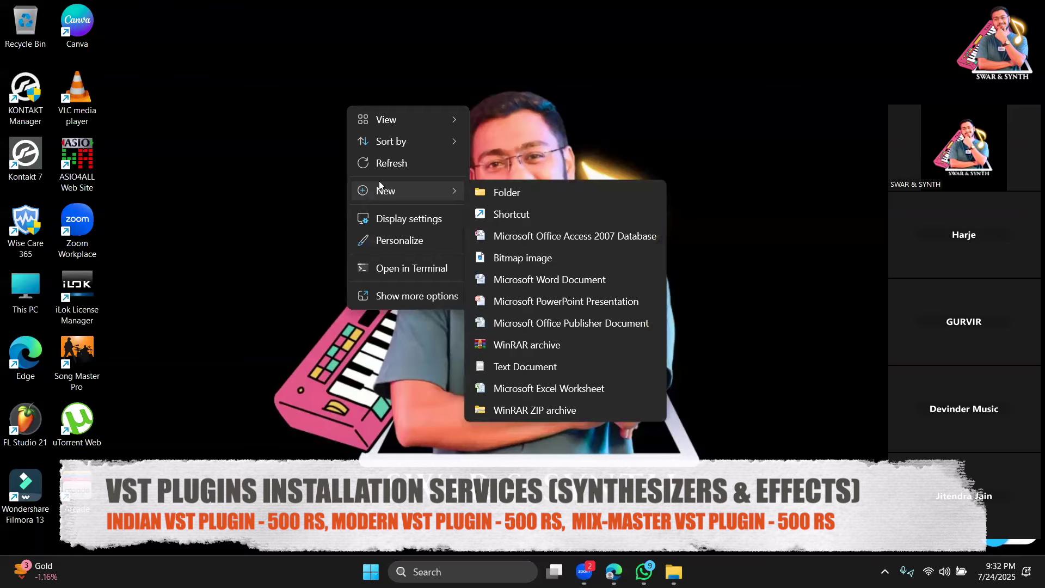
mouse_move(384, 119)
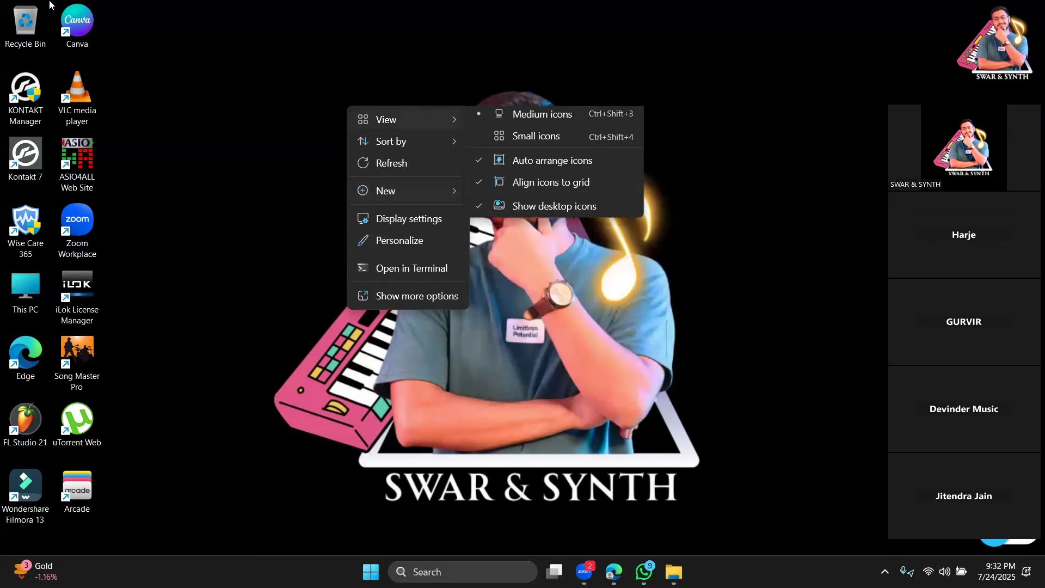
left_click(379, 159)
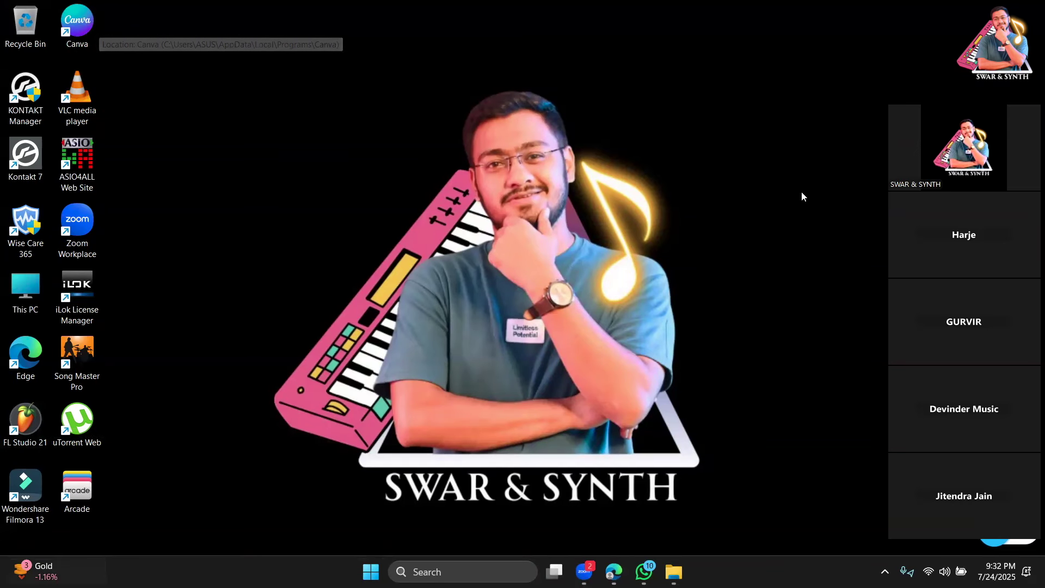
Refresh the desktop a second time from its right-click menu.
right_click(401, 215)
mouse_move(429, 257)
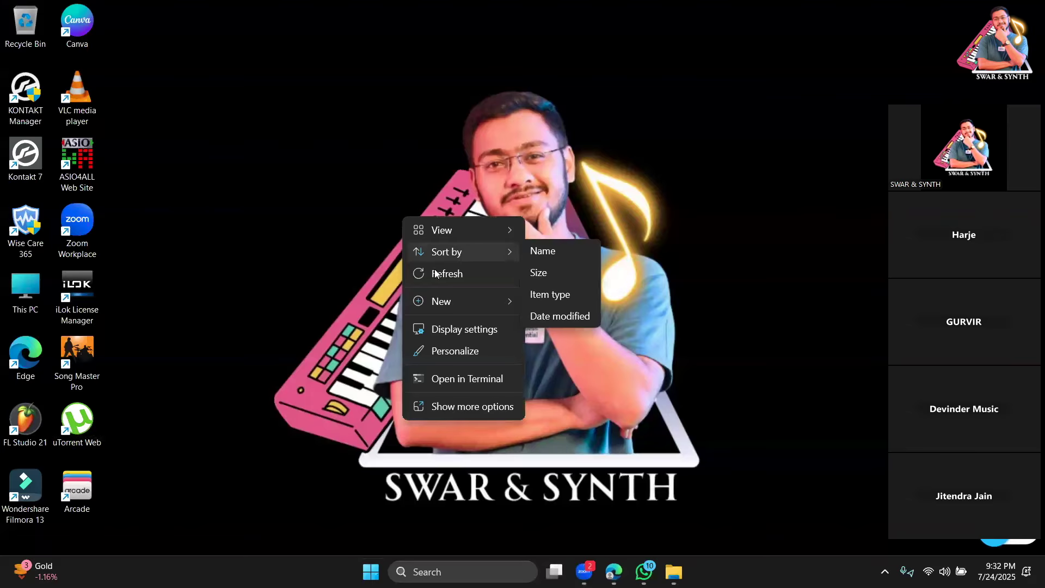
right_click(261, 180)
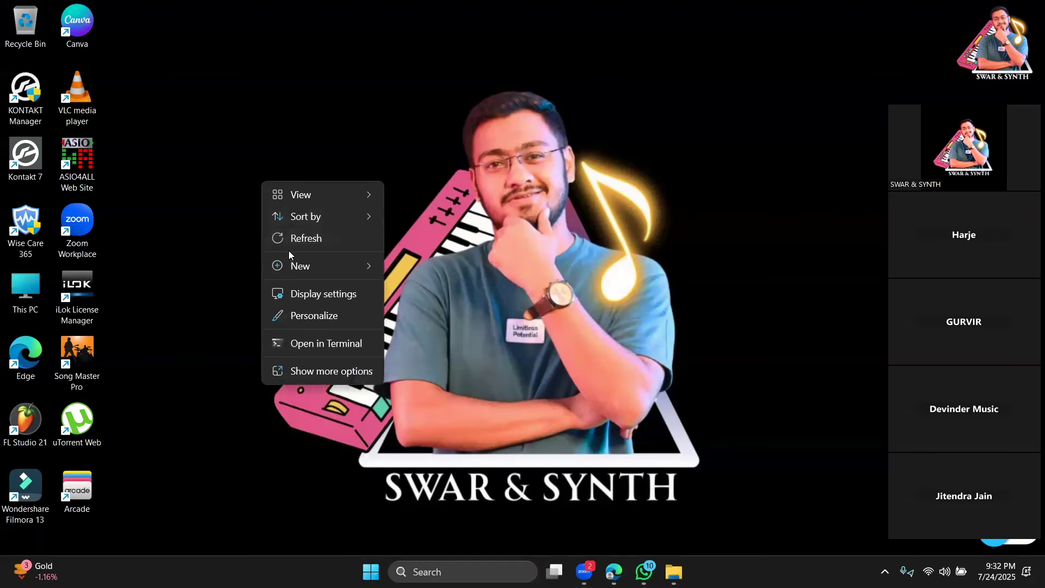
left_click(292, 229)
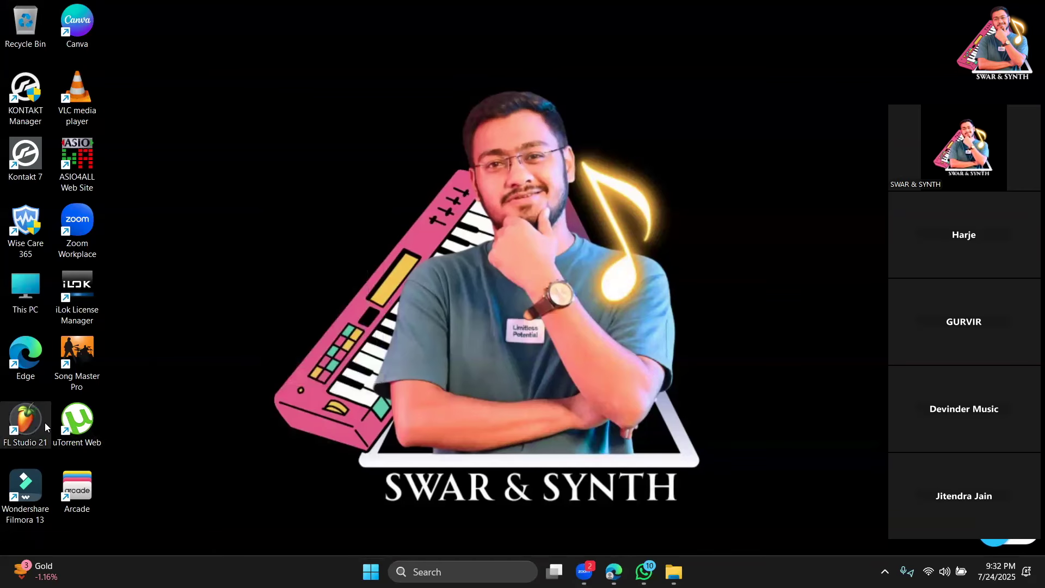
Launch Edge, open YouTube and view its notifications, then switch to WhatsApp.
double_click(31, 366)
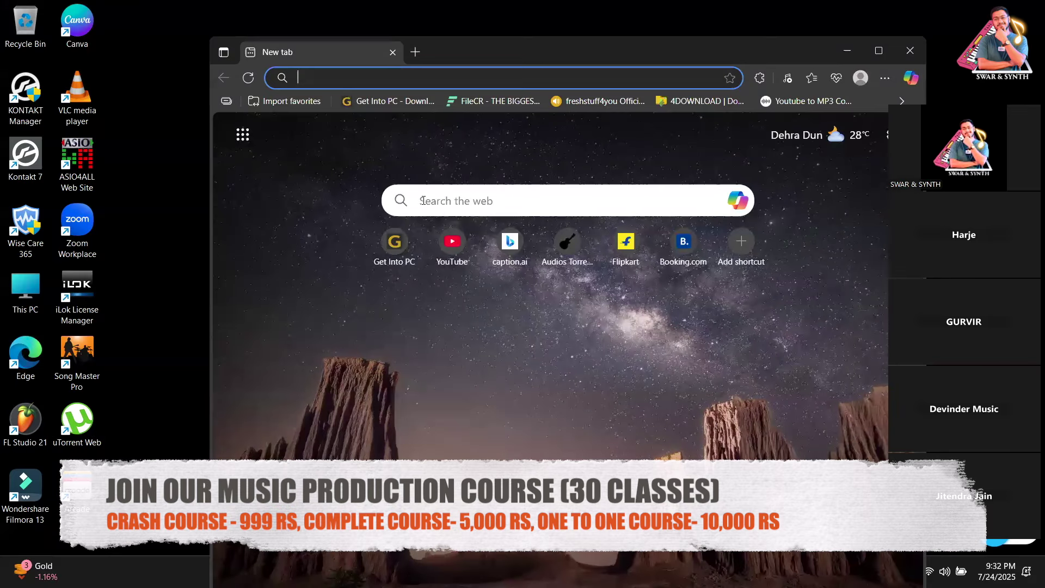
left_click(442, 252)
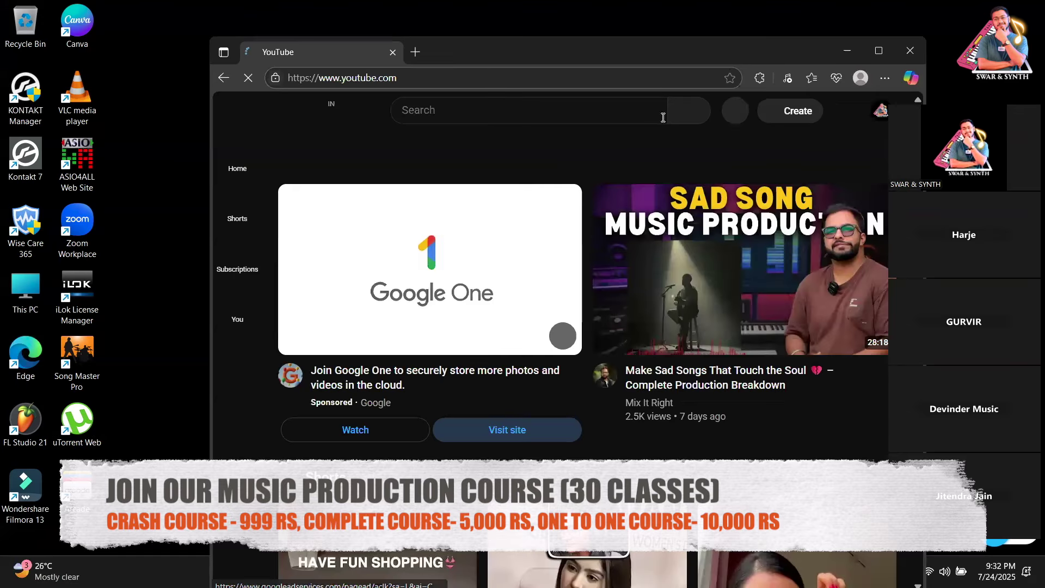
left_click_drag(731, 53, 666, 36)
scroll(665, 262, "down", 5)
scroll(612, 268, "up", 1)
scroll(612, 269, "up", 3)
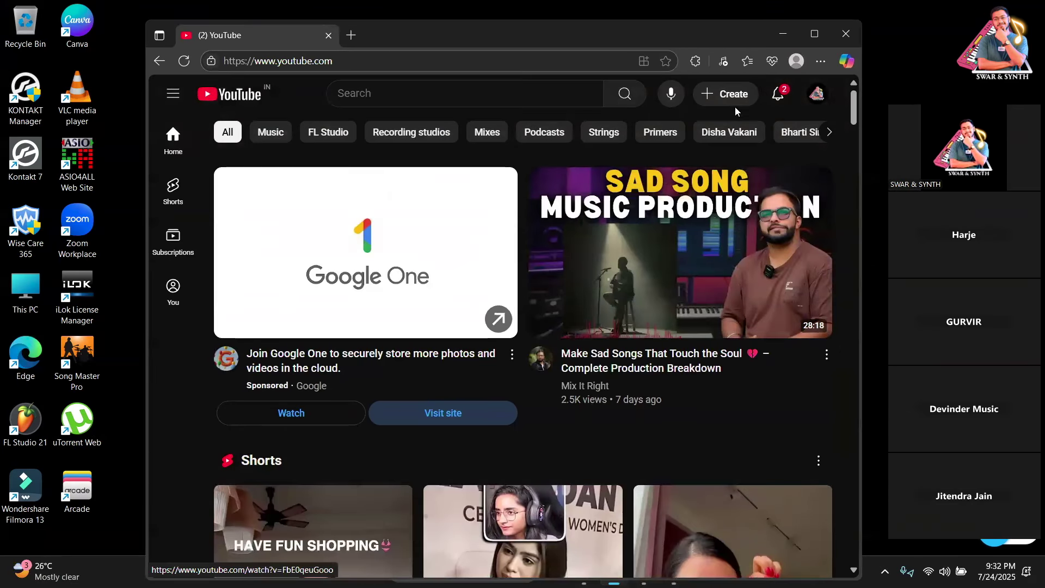
left_click(778, 94)
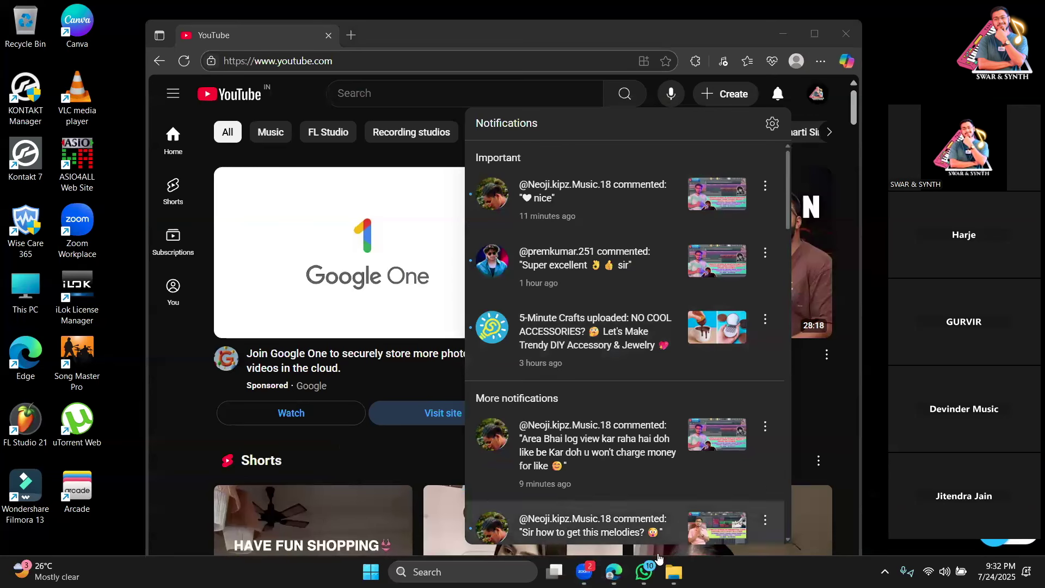
left_click(645, 571)
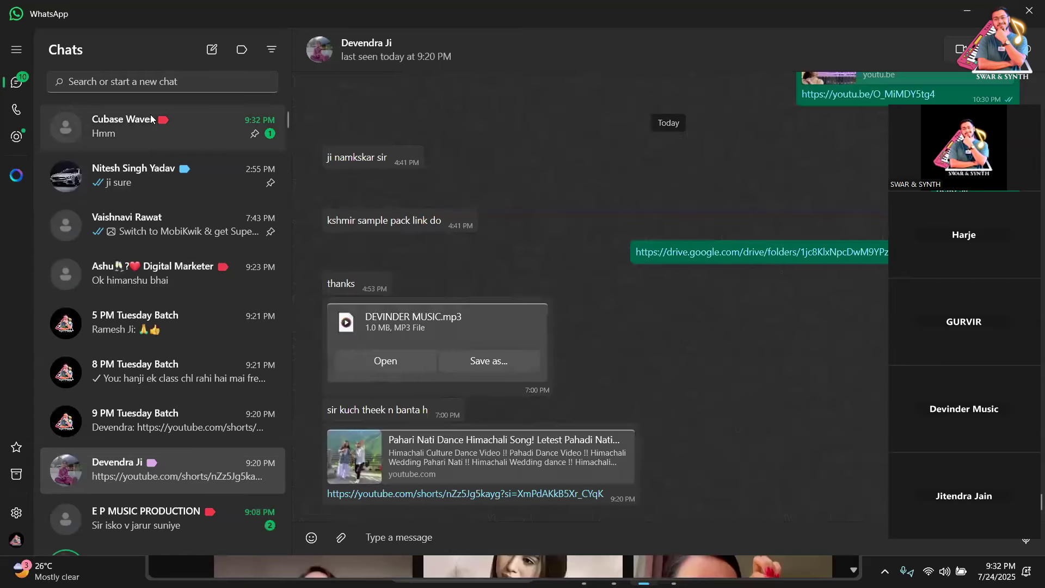
Search the chat list for the contact's name and open their chat.
left_click(145, 80)
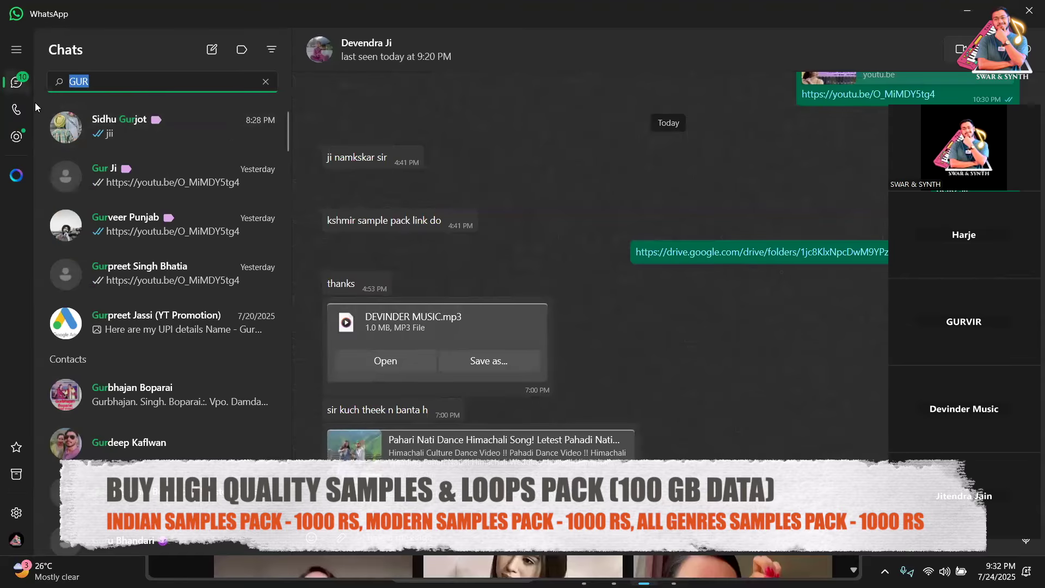
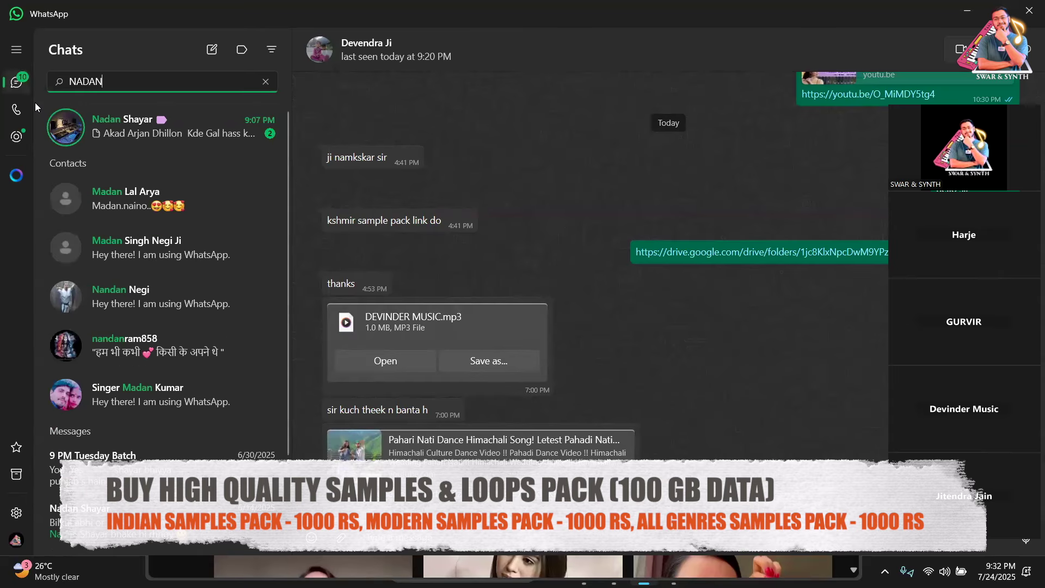
left_click(79, 140)
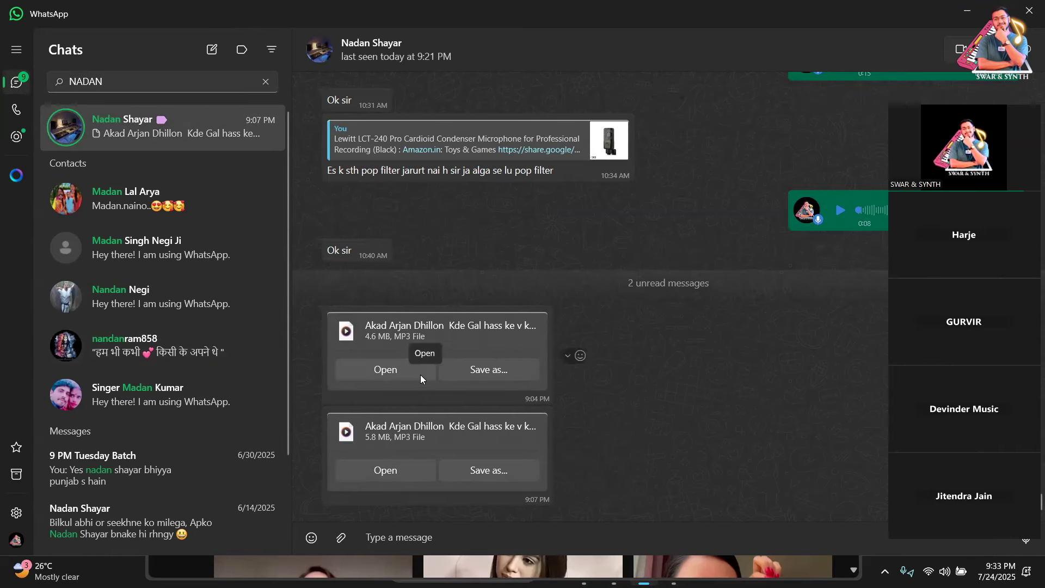
Preview both MP3 attachments in the media player, closing it after each.
left_click(416, 369)
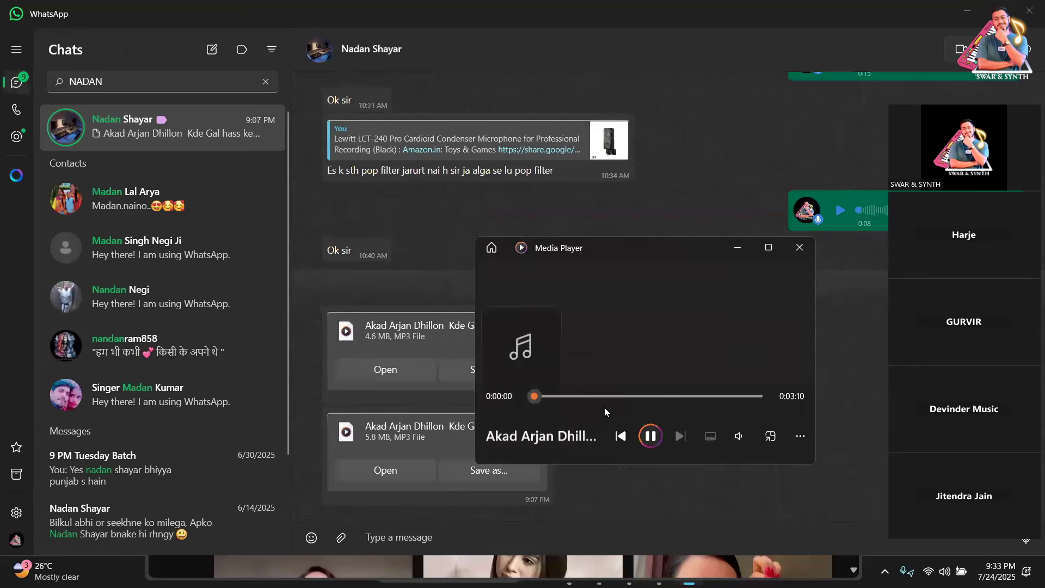
left_click(797, 249)
left_click(396, 469)
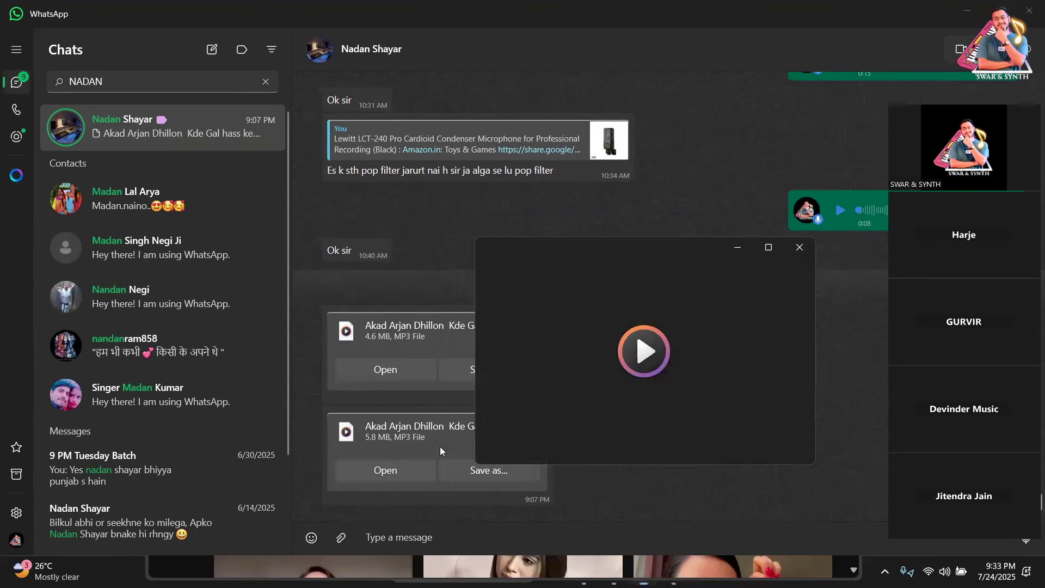
left_click(590, 396)
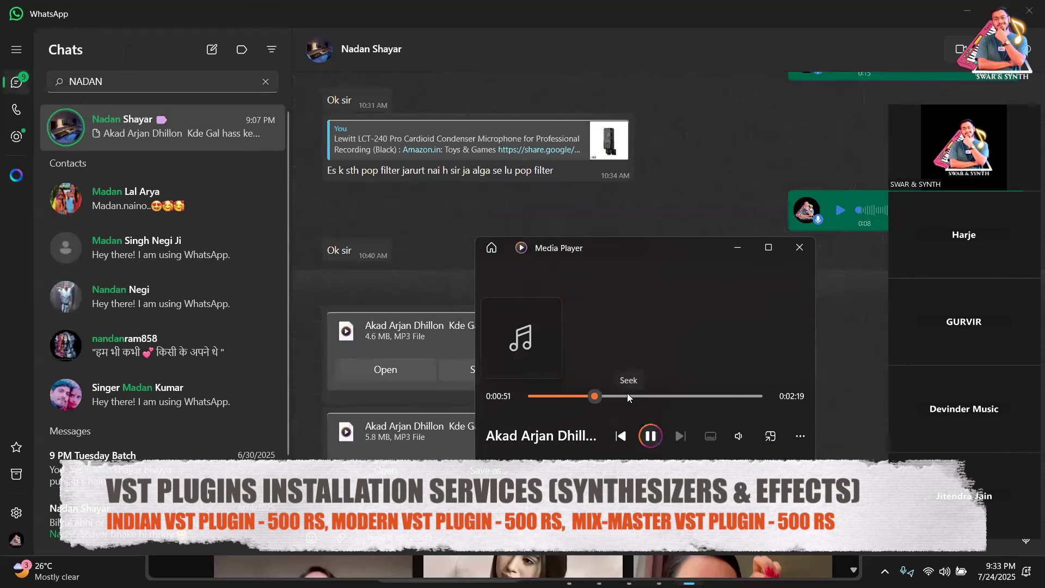
left_click(796, 257)
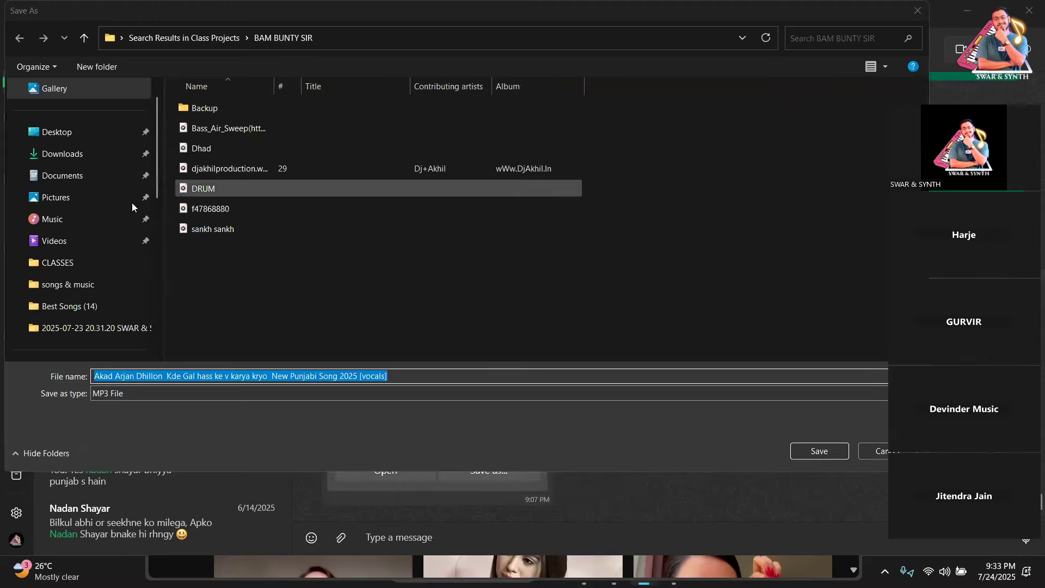
left_click(69, 241)
left_click(819, 450)
scroll(479, 408, "up", 10)
scroll(480, 407, "up", 15)
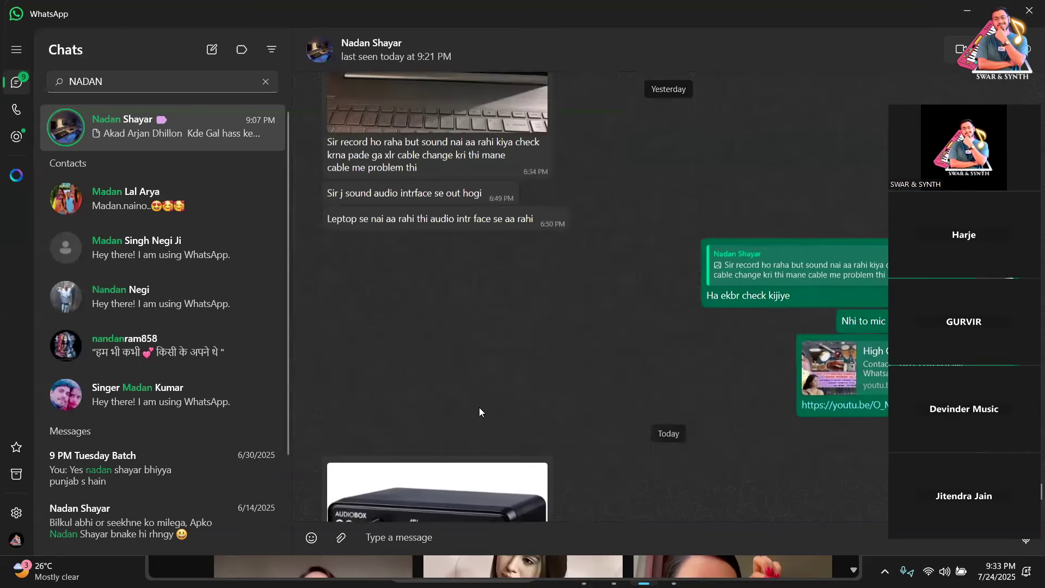
scroll(479, 407, "down", 4)
left_click(403, 368)
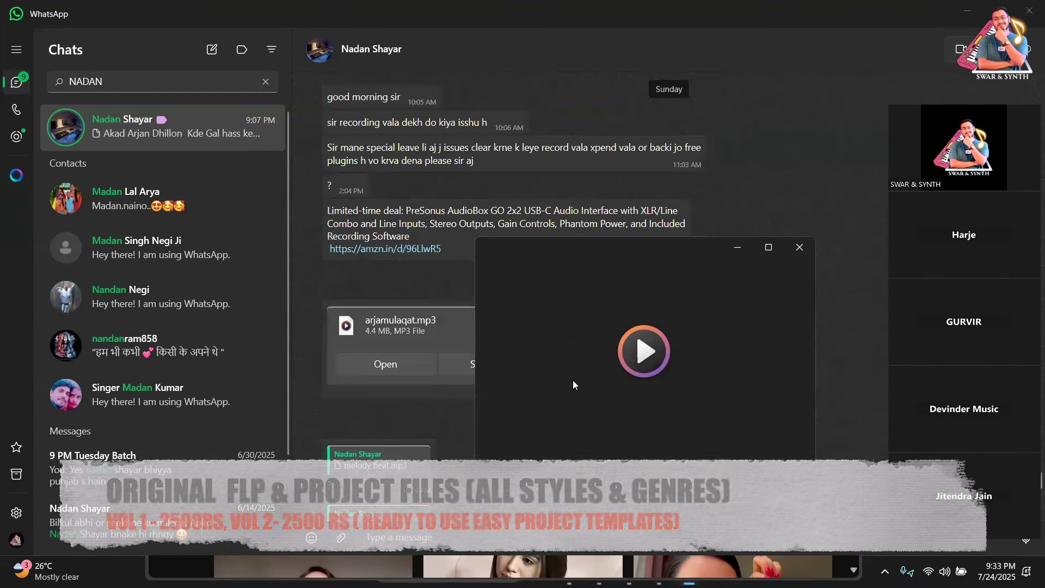
left_click(795, 253)
Minimize WhatsApp and search YouTube for MANYA ARORA, scrolling through the results.
left_click(976, 15)
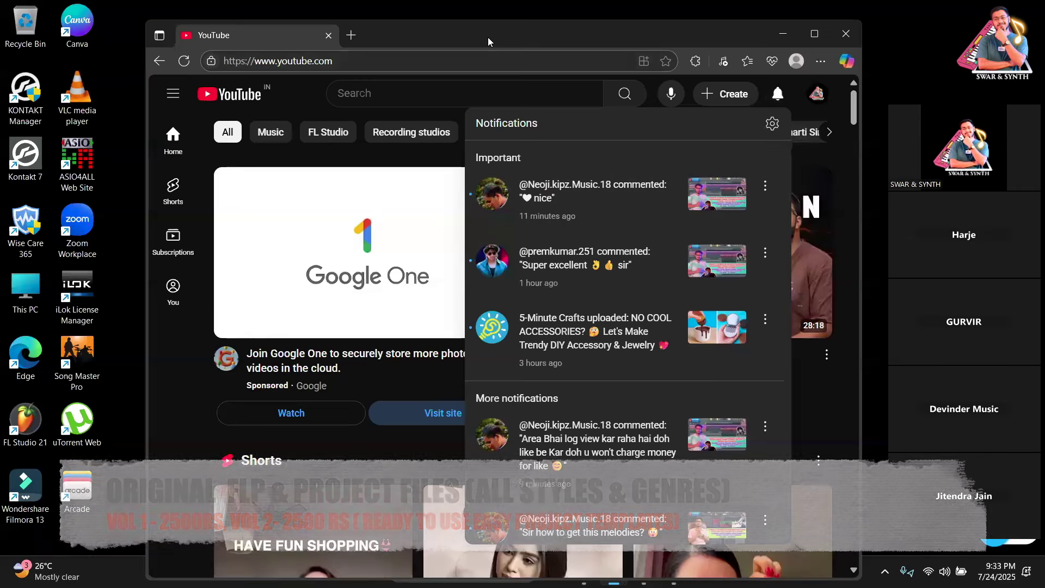
left_click(363, 98)
type("MANYA ARORA")
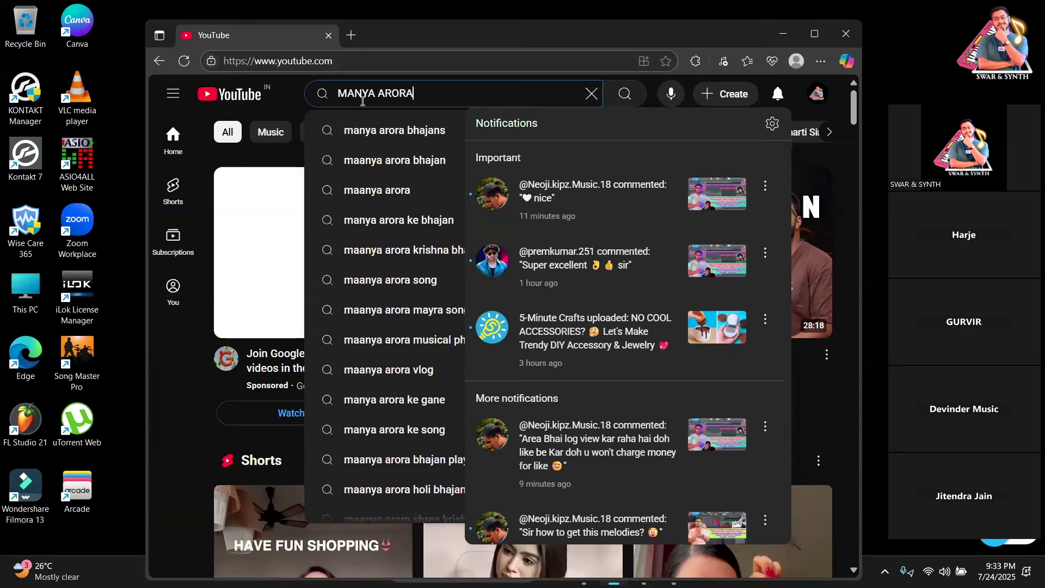
key("Return")
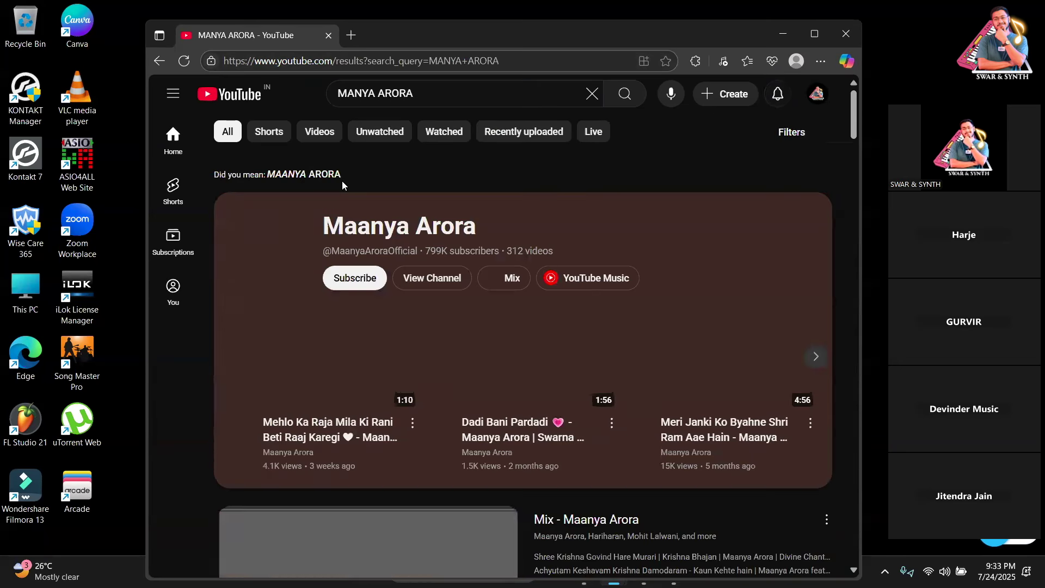
scroll(544, 252, "down", 10)
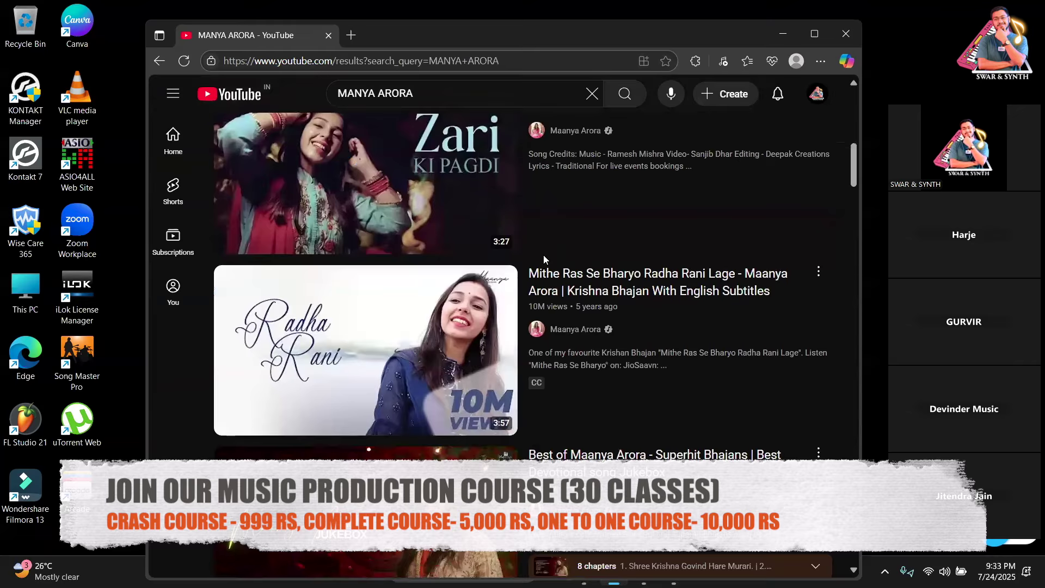
scroll(543, 254, "down", 3)
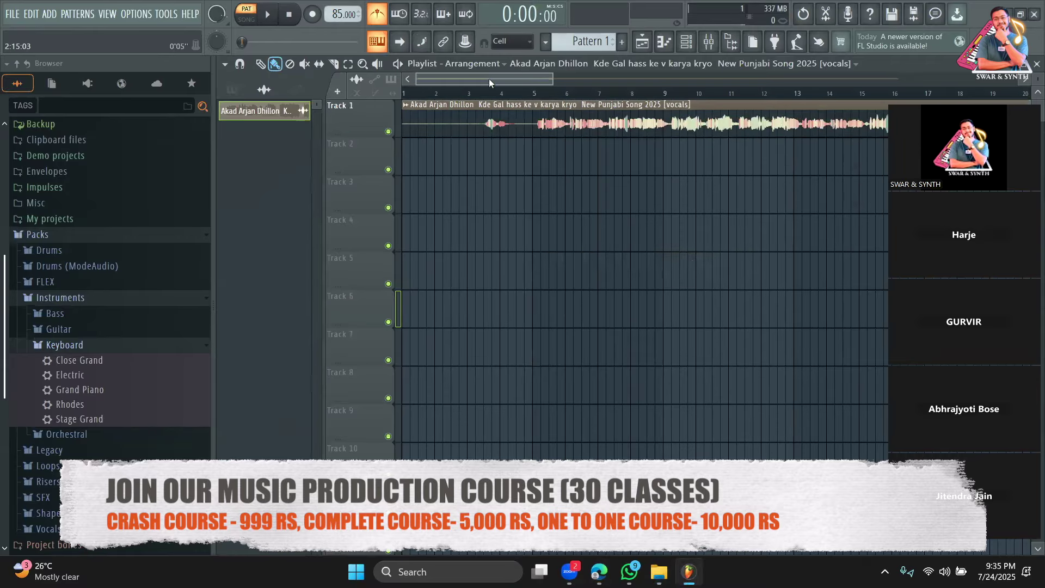
Play the song and drag the vocal clip around Track 1 toward its start.
left_click(544, 94)
key("space")
left_click_drag(551, 81, 511, 84)
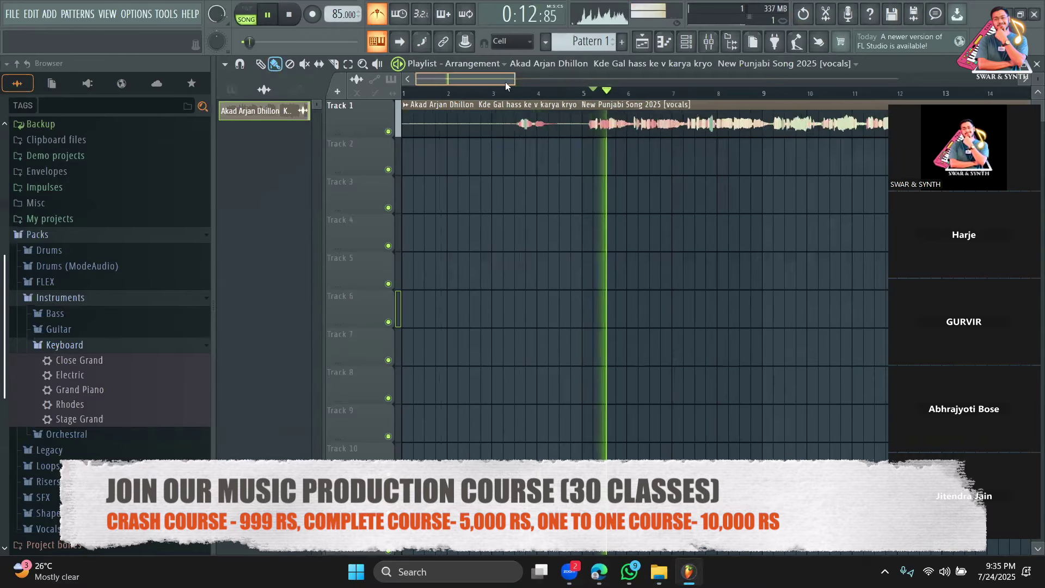
left_click_drag(416, 130, 595, 138)
key("space")
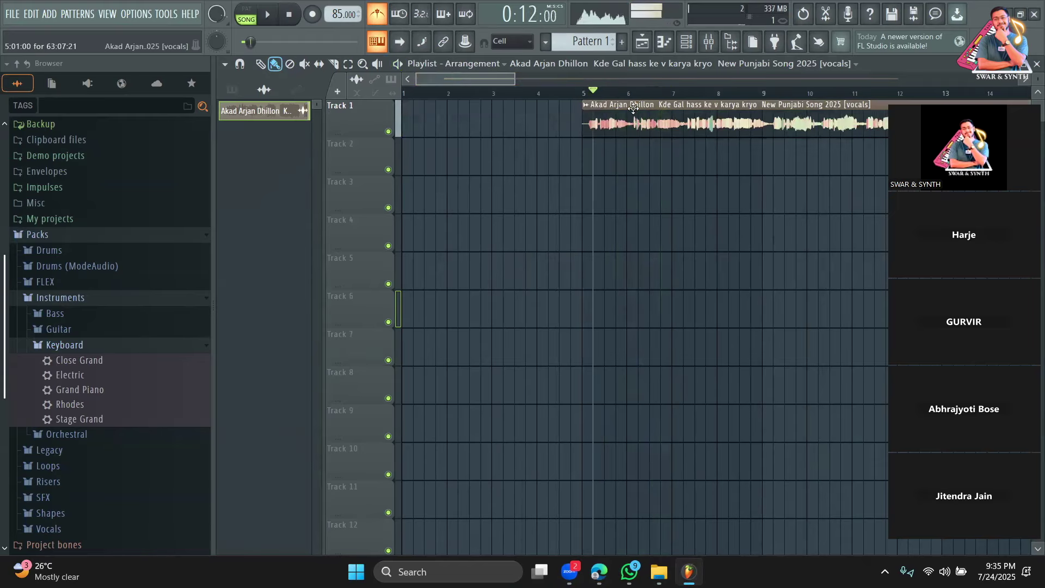
left_click_drag(632, 108, 621, 108)
left_click_drag(512, 80, 444, 80)
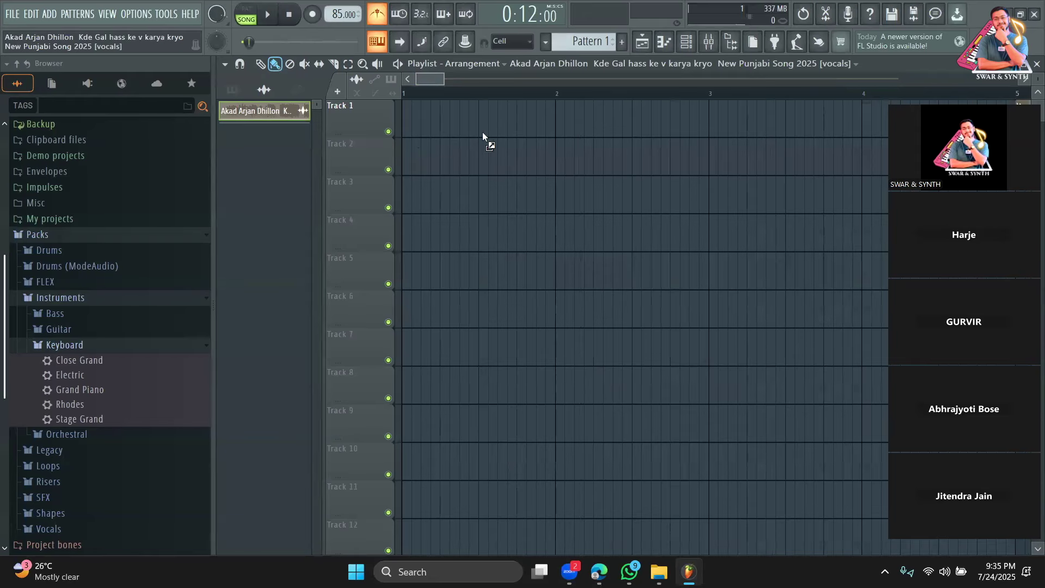
left_click(537, 132)
left_click_drag(614, 133, 602, 129)
Start playback just before bar 2 and fine-tune the vocal clip's position by ear.
scroll(555, 84, "down", 1)
left_click(527, 90)
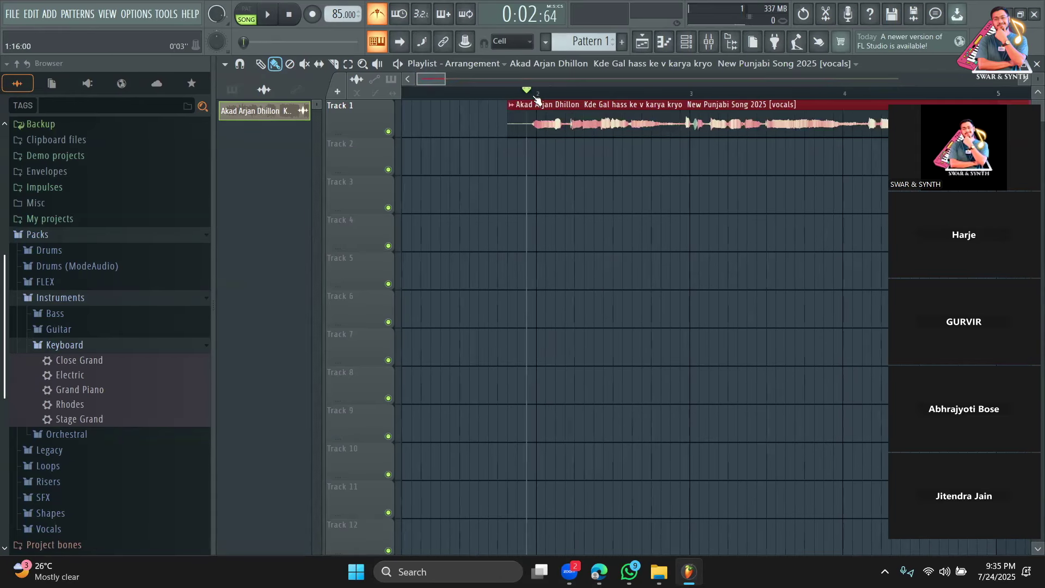
scroll(451, 81, "up", 2)
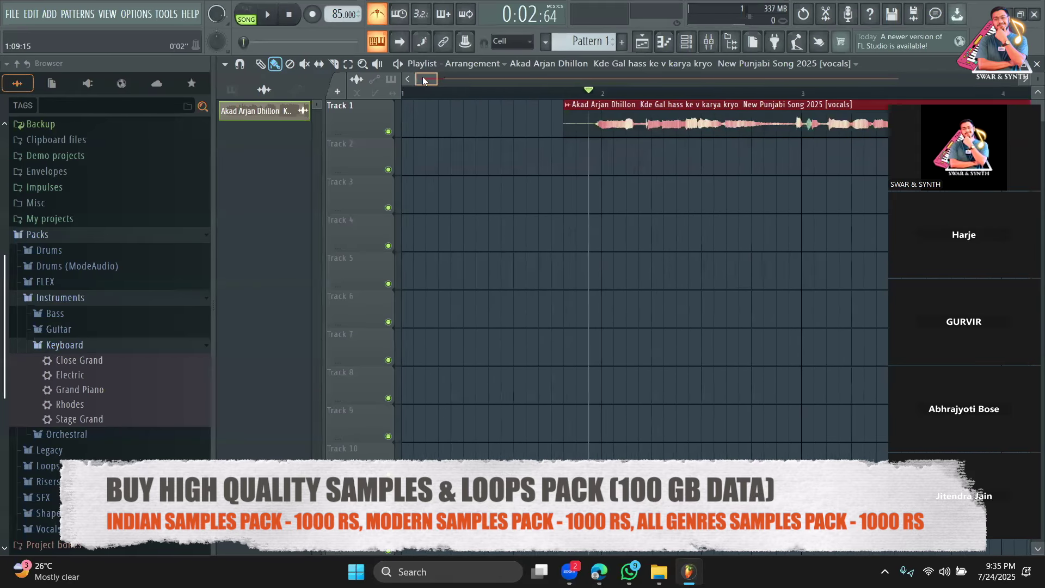
key("space")
key("space")
left_click_drag(676, 125, 627, 125)
key("space")
left_click(552, 91)
key("space")
left_click_drag(597, 124, 621, 121)
key("space")
key("space")
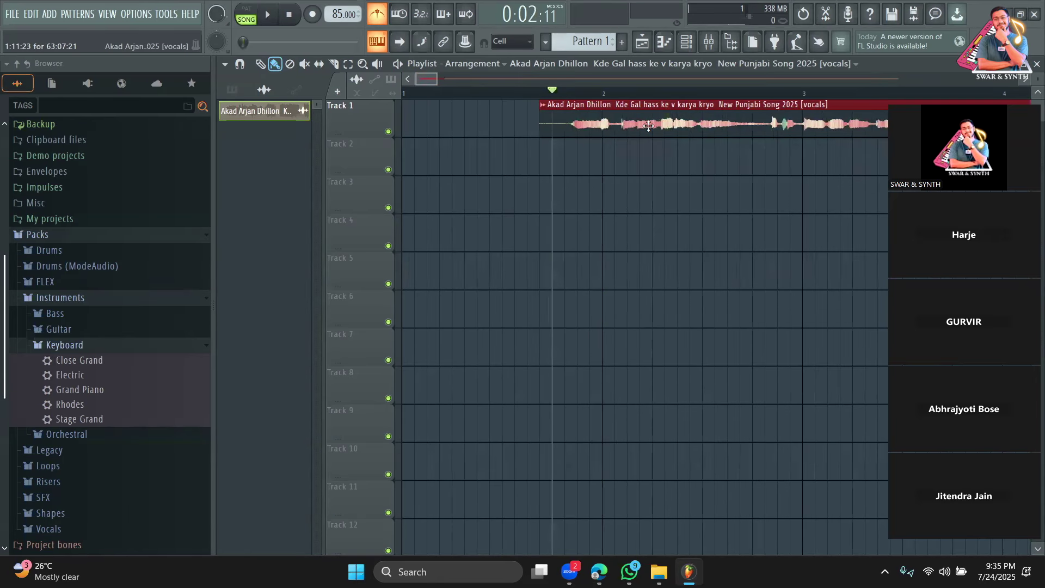
key("space")
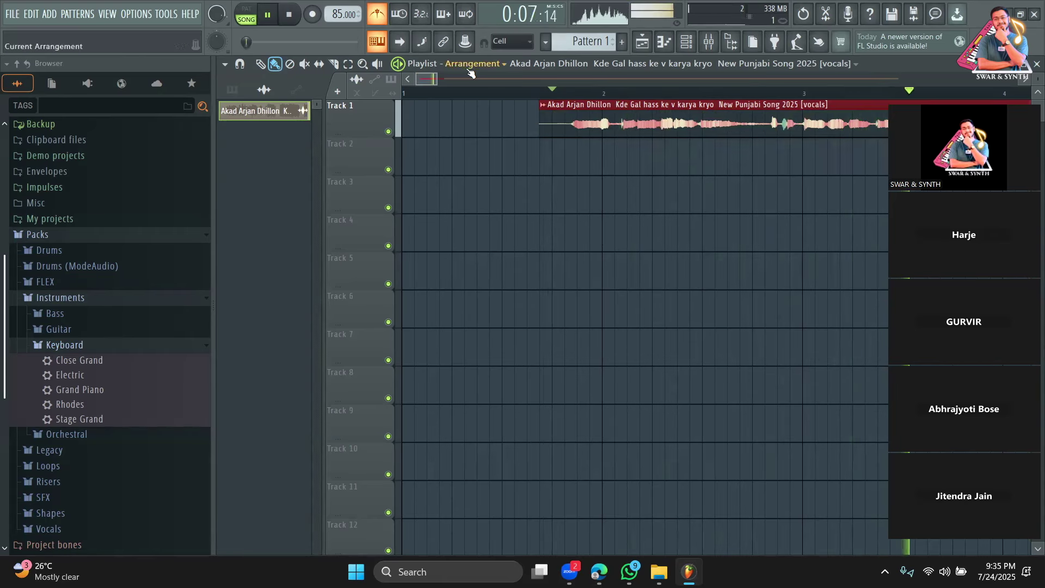
left_click_drag(437, 79, 484, 78)
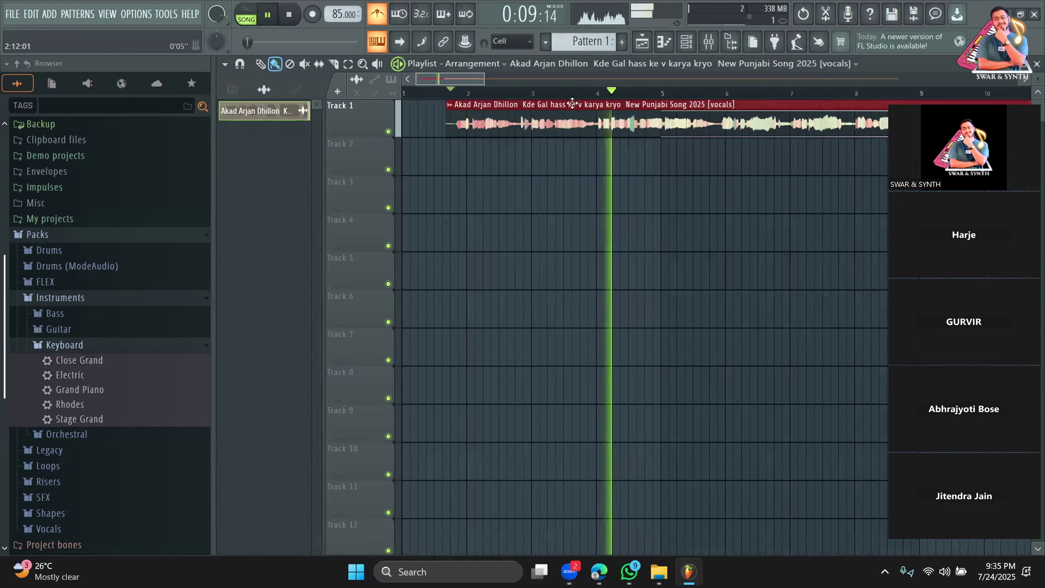
Delete the overlapping duplicate clip, shift the vocal slightly earlier, replay, then open the Channel rack.
right_click(693, 128)
key("space")
left_click_drag(696, 124, 446, 79)
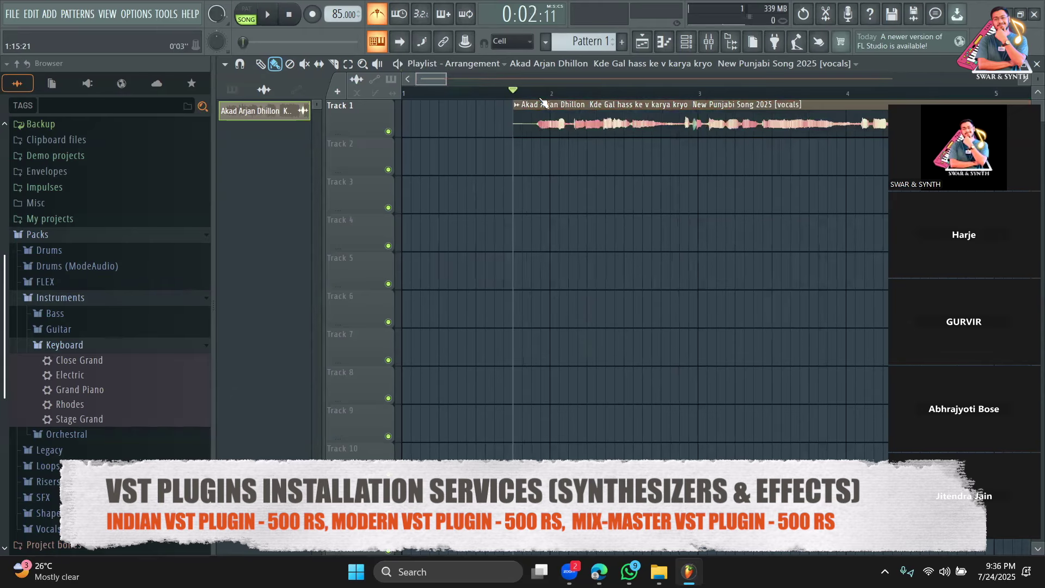
left_click_drag(587, 131, 568, 124)
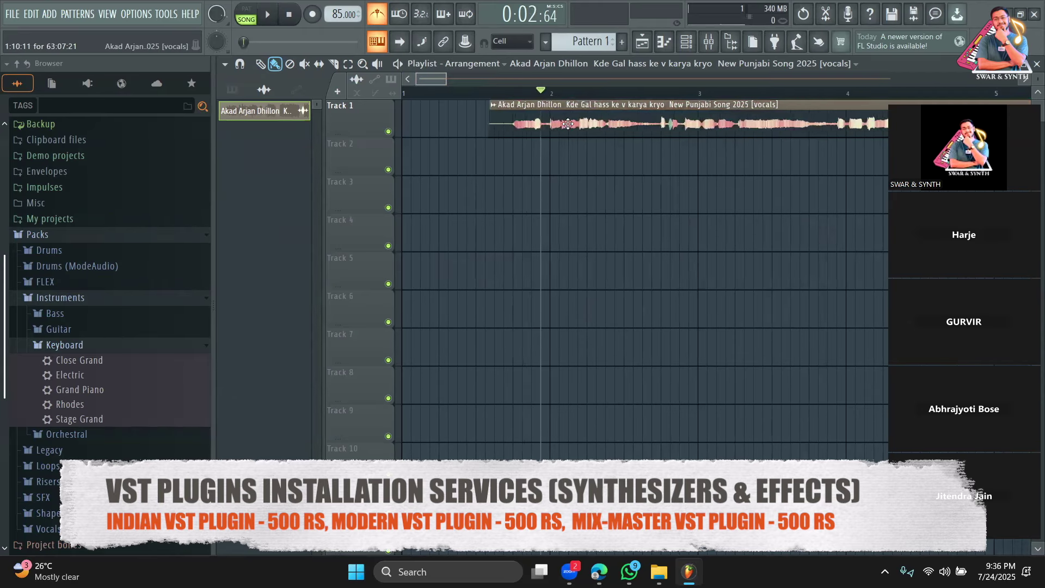
left_click(524, 93)
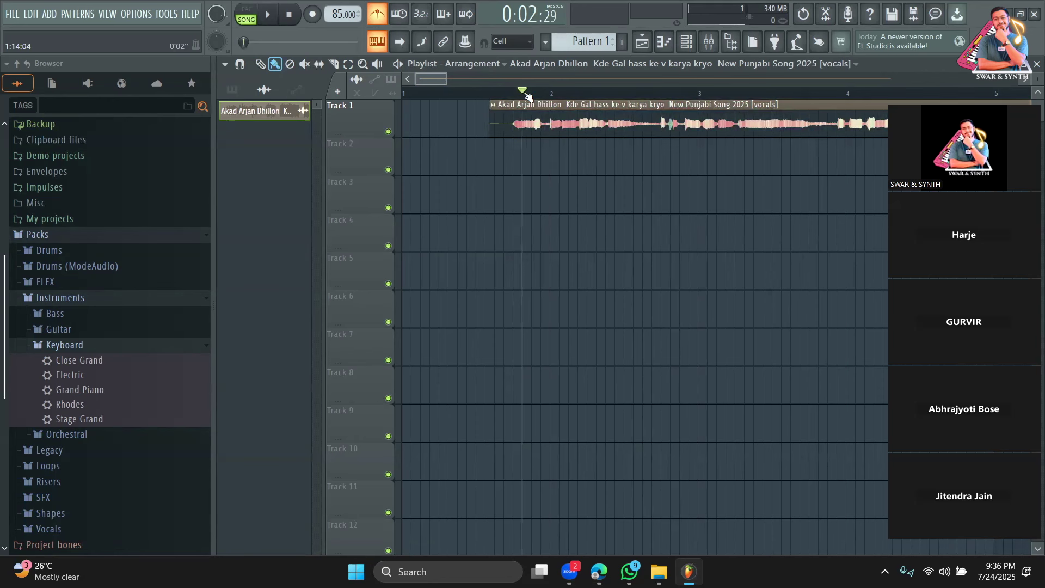
key("space")
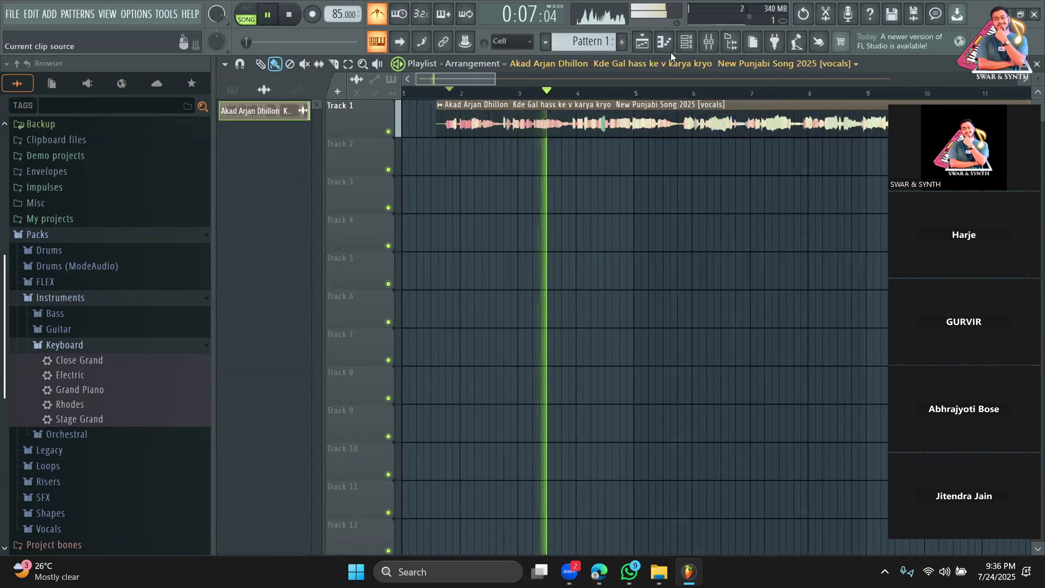
left_click(686, 42)
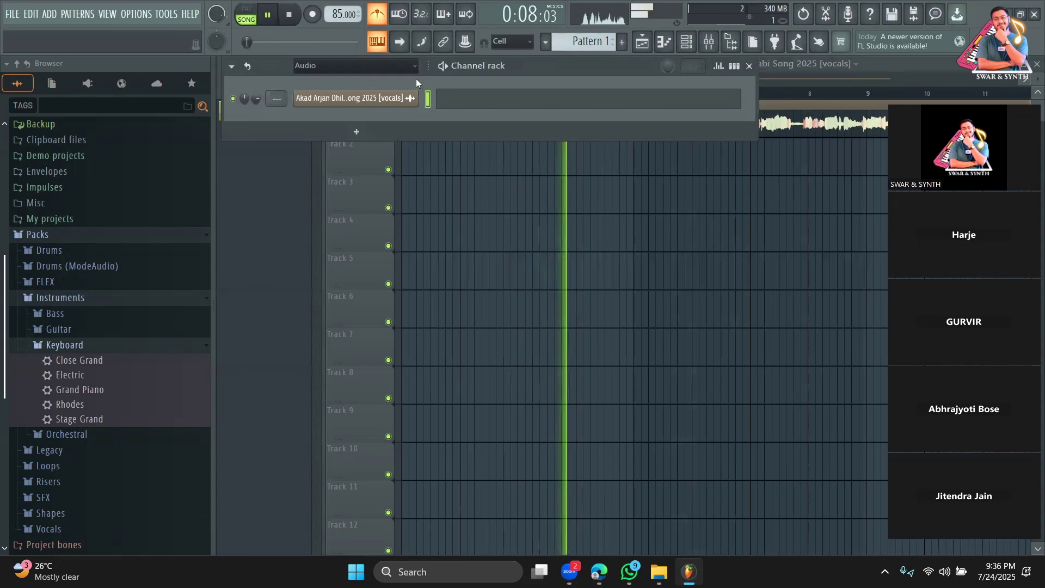
Show the unsorted channel group, toggle the graph editor, and close the channel rack.
left_click(349, 69)
left_click(347, 105)
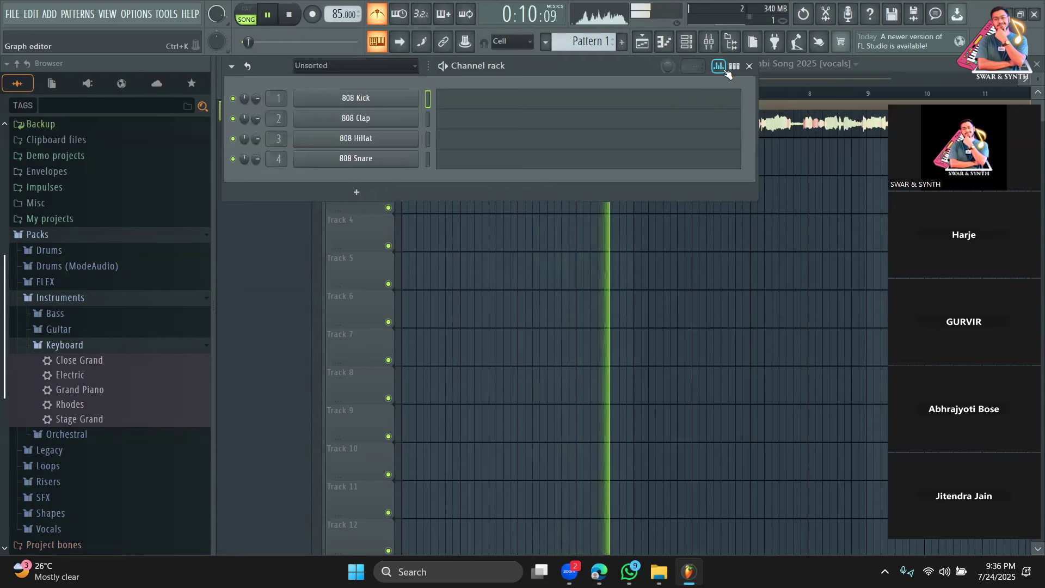
left_click(718, 66)
left_click(719, 66)
left_click(750, 66)
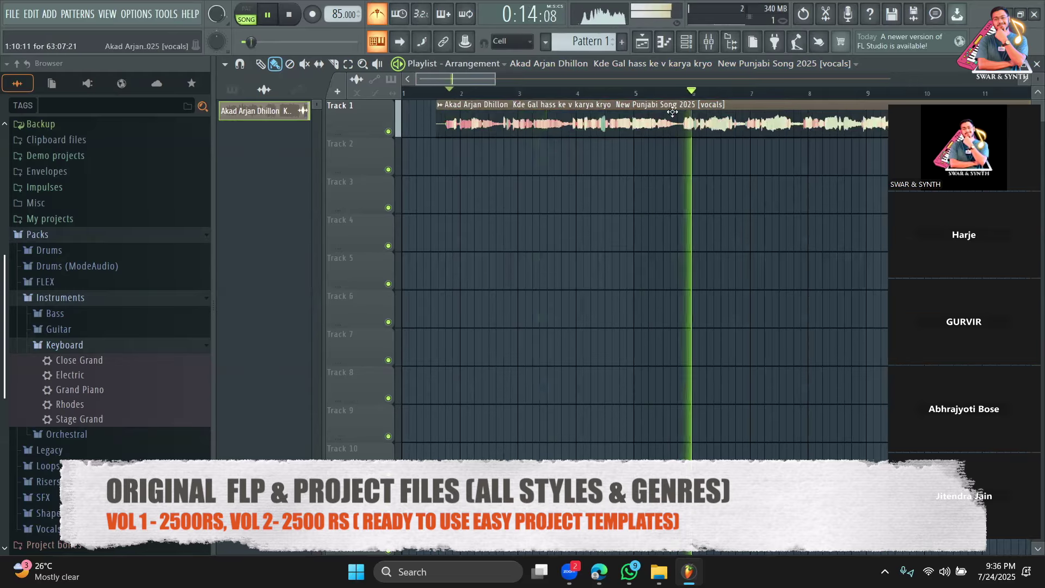
Stop playback and zoom the playlist out to show more bars.
mouse_move(477, 92)
left_mouse_down()
mouse_move(527, 87)
mouse_move(486, 78)
left_mouse_up()
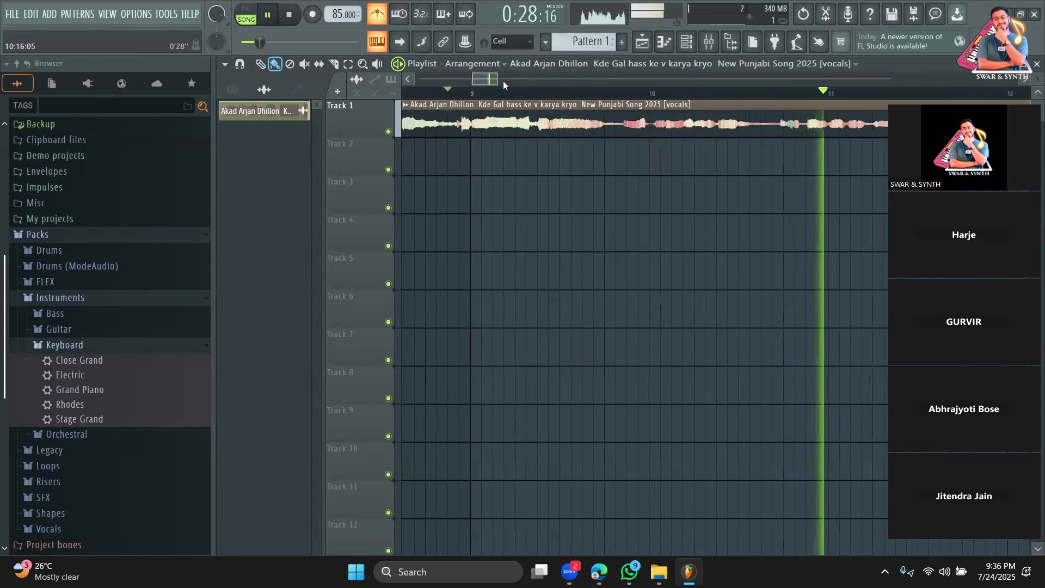
key("space")
left_click_drag(503, 81, 540, 81)
Switch back to WhatsApp and scroll down the contact's chat.
mouse_move(598, 572)
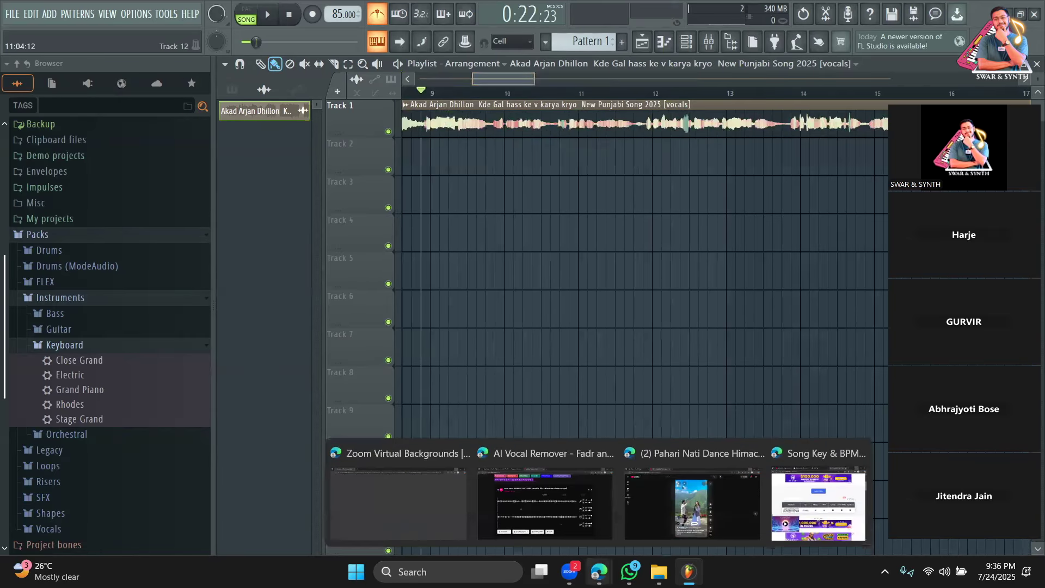
left_click(629, 572)
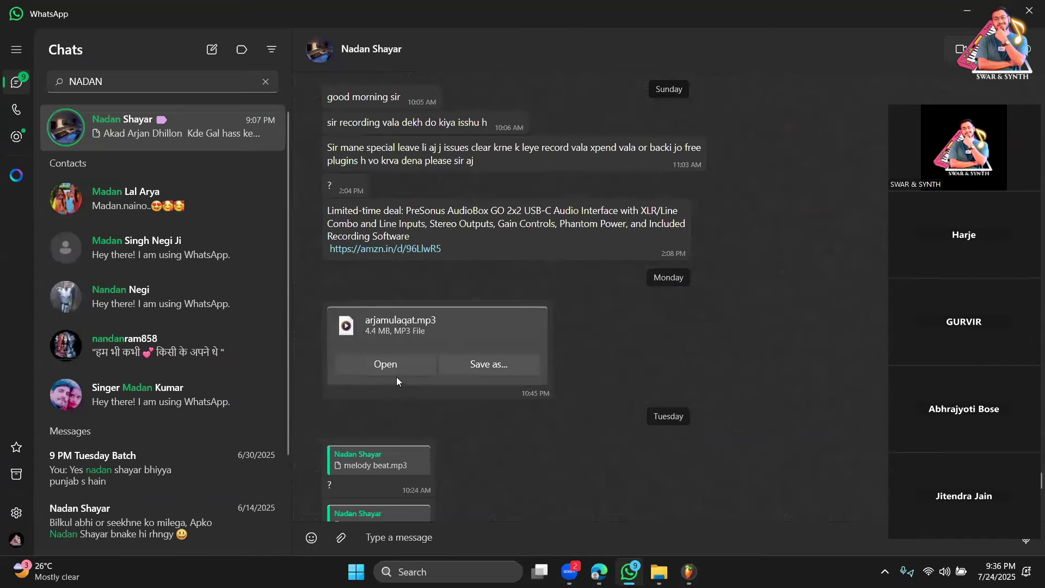
scroll(450, 323, "down", 10)
scroll(441, 324, "down", 10)
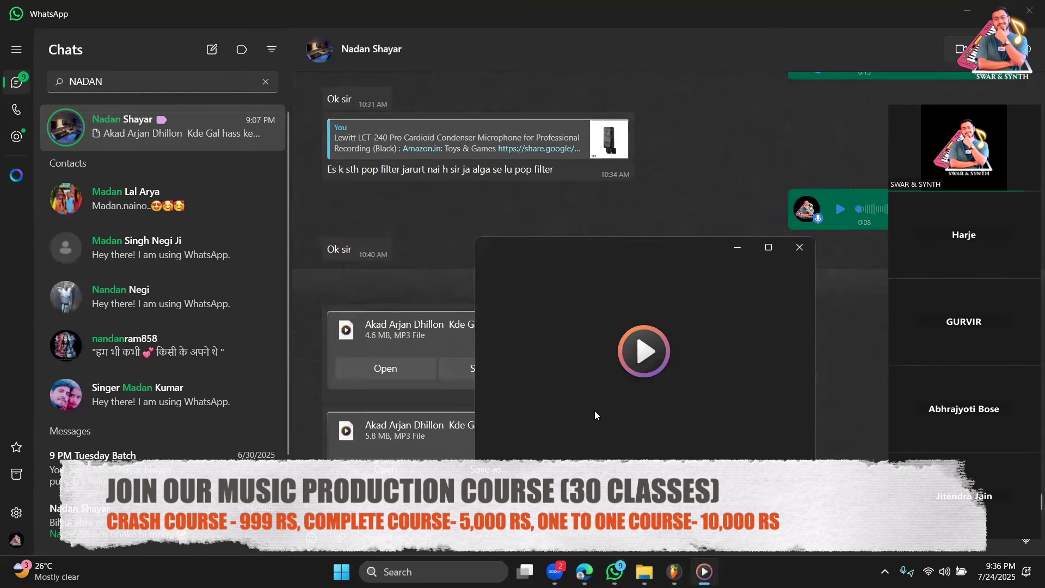
Seek through the playing Akad Arjan Dhillon MP3, ending around 15 seconds.
left_click(598, 396)
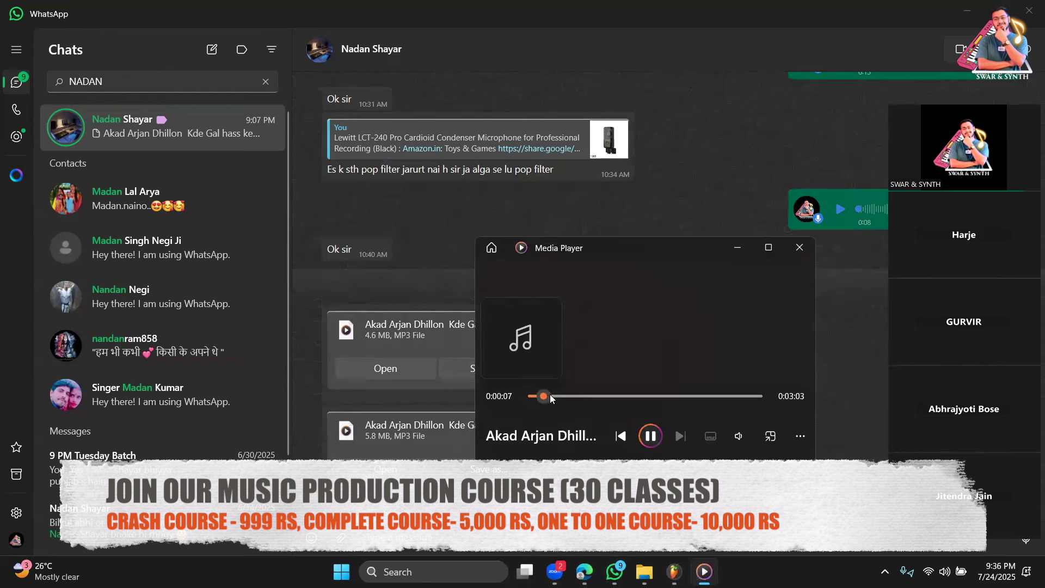
left_click(554, 396)
left_click(565, 397)
left_click(553, 395)
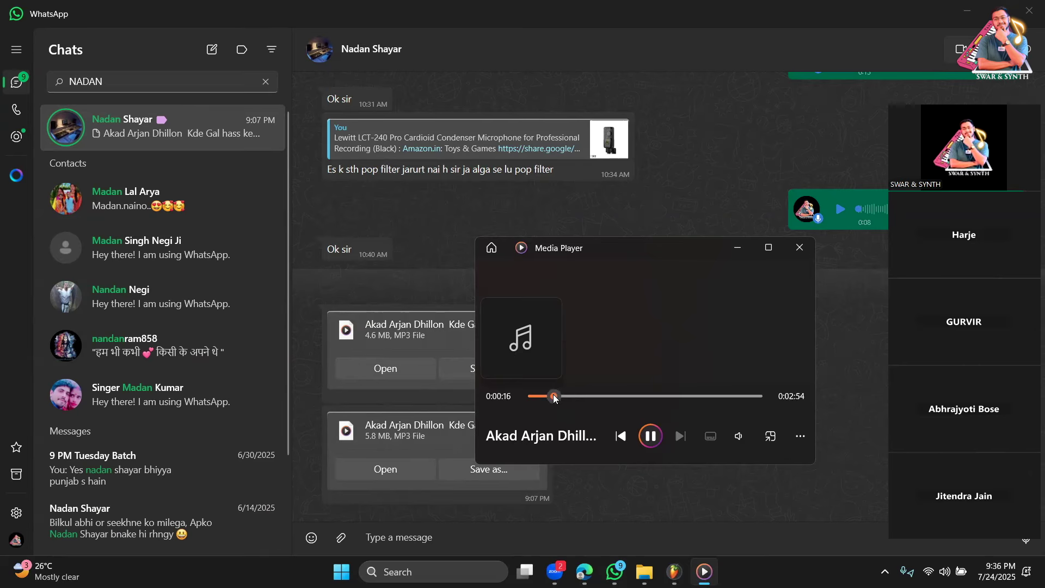
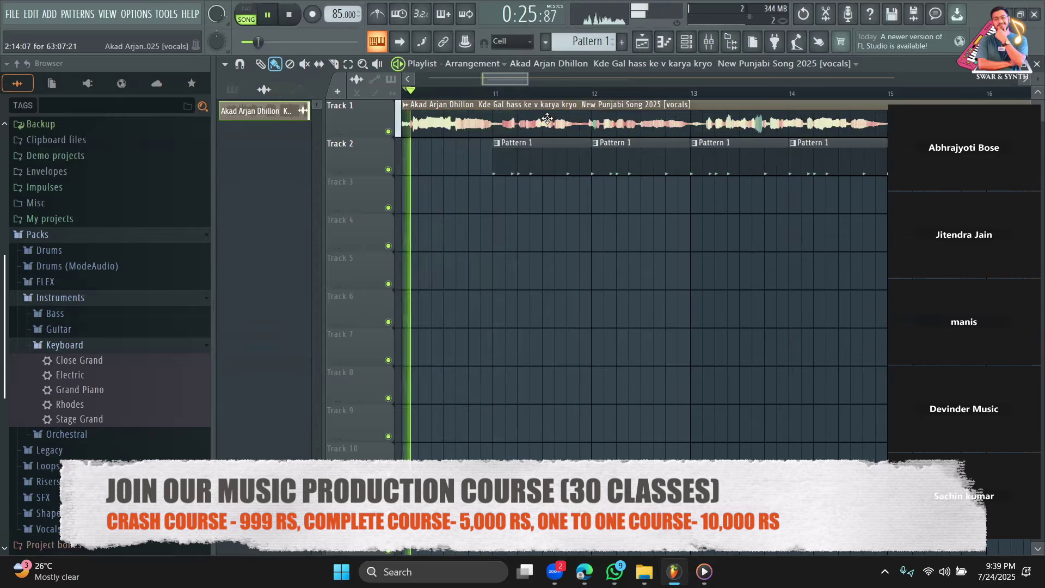
Play the vocal-and-drums arrangement from bar 11 several times, scrubbing around that spot.
left_click(500, 94)
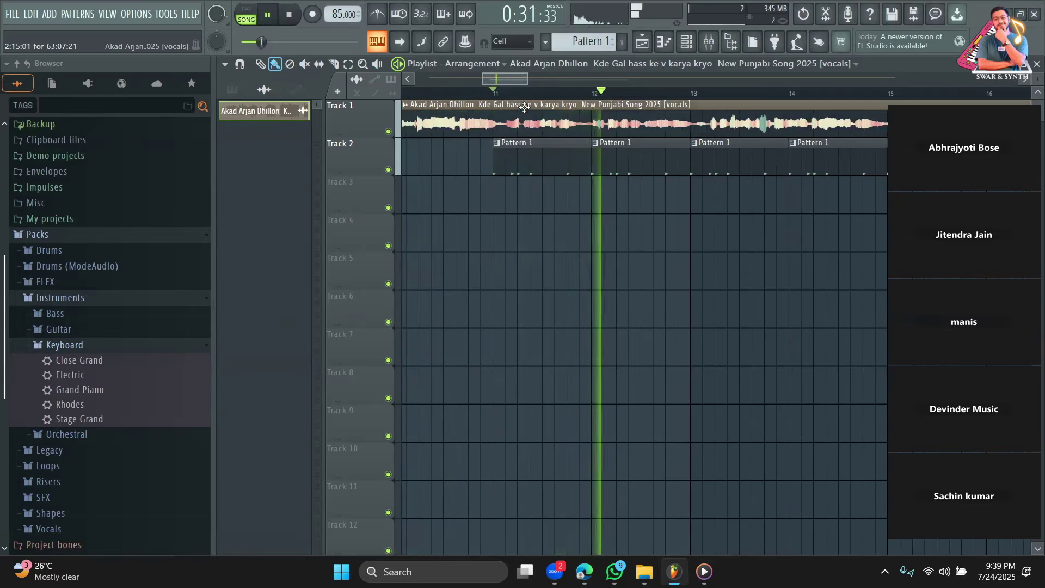
left_click(499, 95)
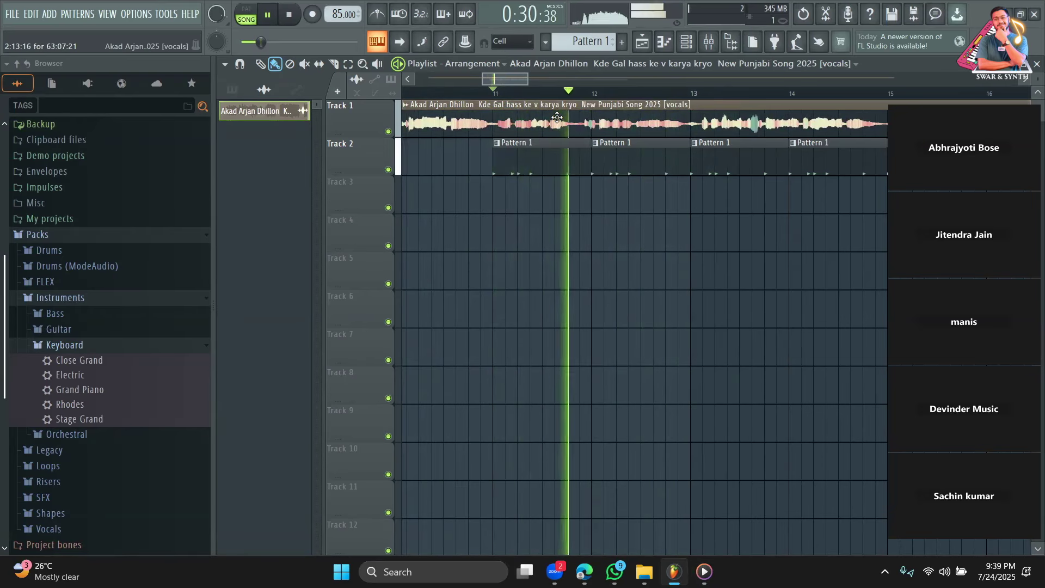
left_click_drag(528, 80, 513, 80)
left_click(526, 90)
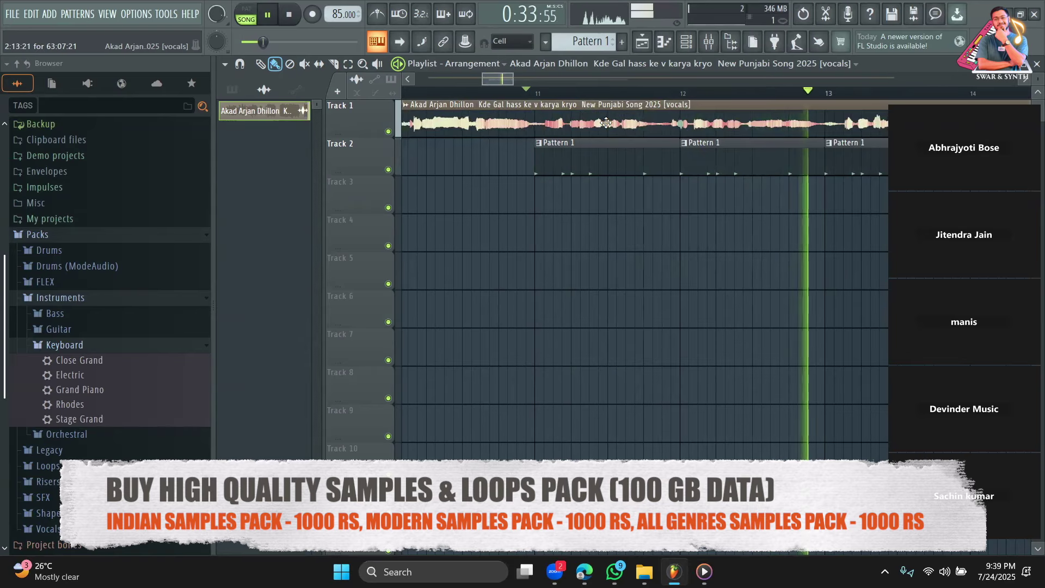
left_click_drag(511, 79, 539, 78)
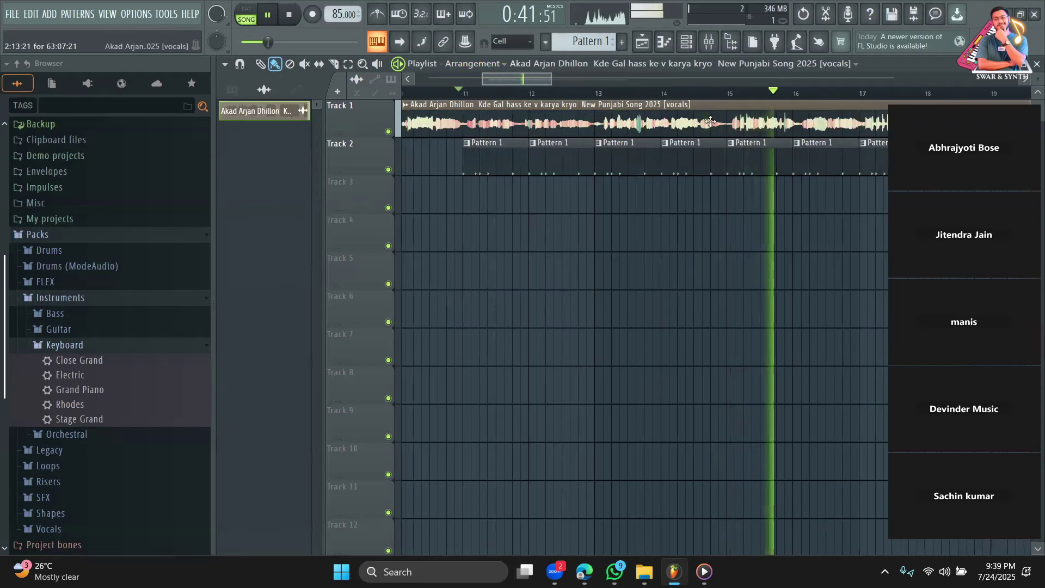
Replay from bar 11 once more, then bring up the original song in Media Player.
left_click(471, 91)
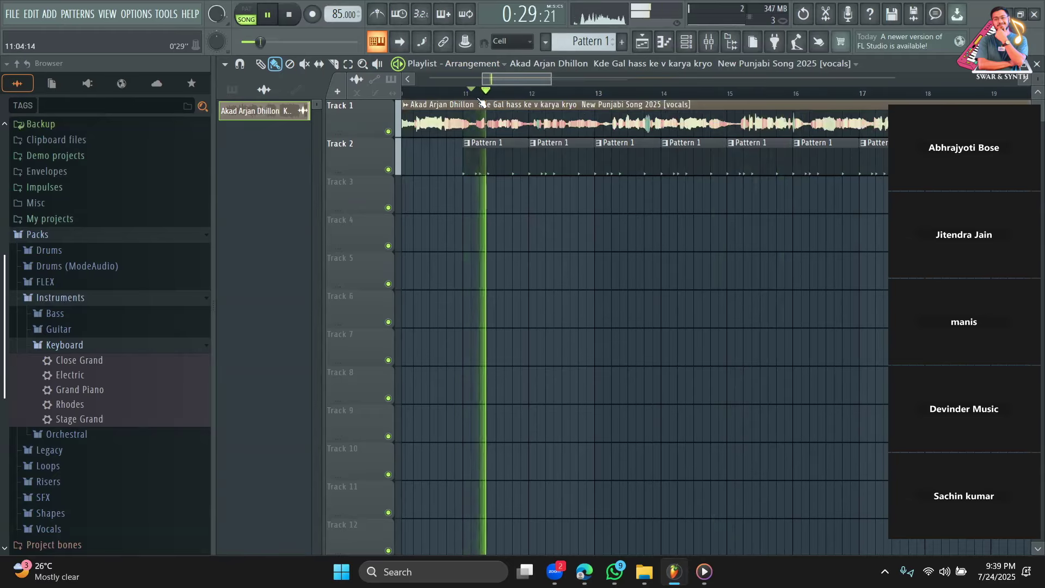
left_click_drag(551, 78, 512, 75)
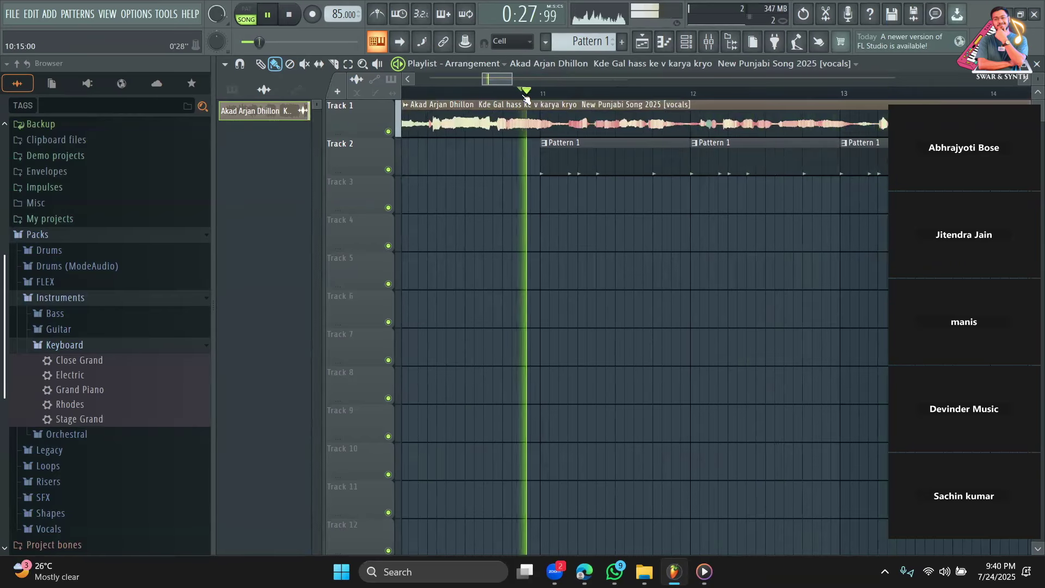
key("space")
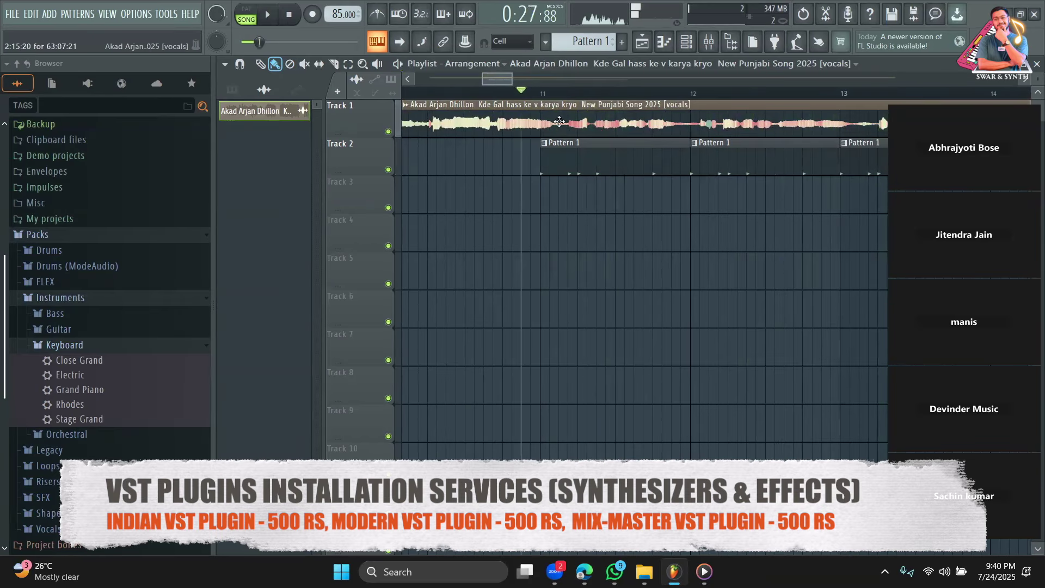
key("space")
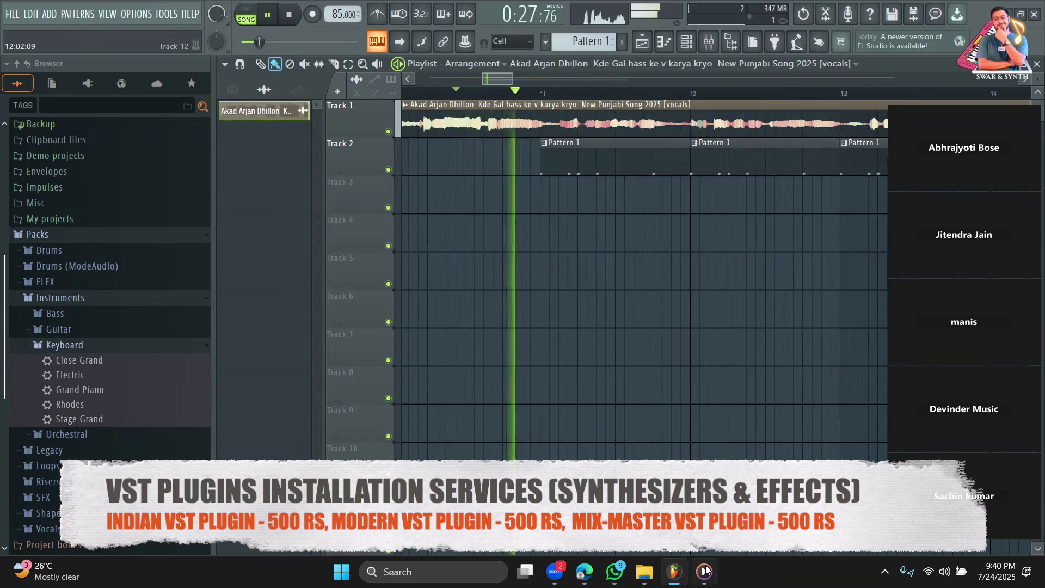
left_click(703, 570)
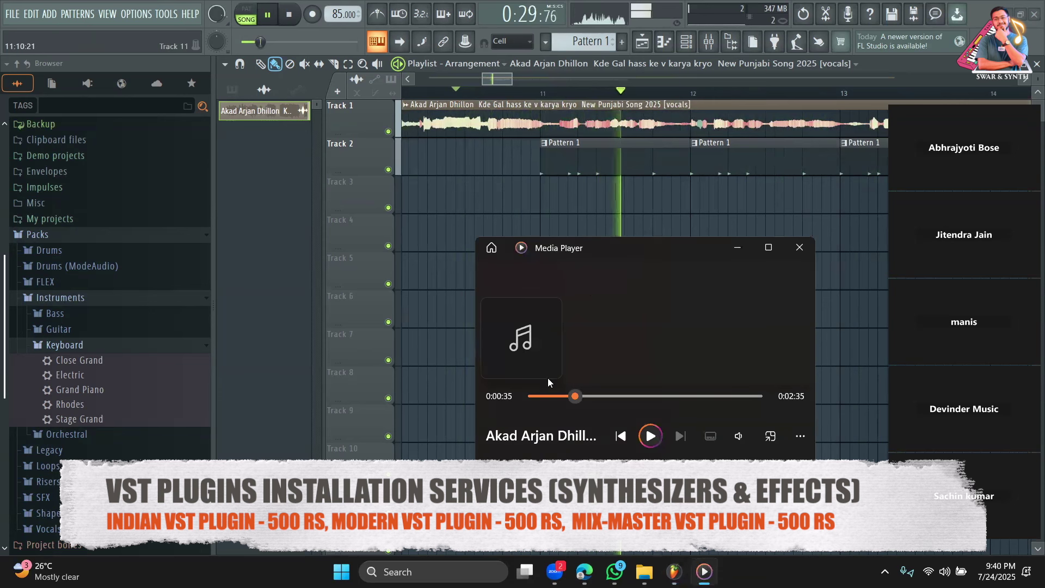
Replay the original song in Media Player from about 0:27, then resume the FL Studio arrangement.
left_click(306, 21)
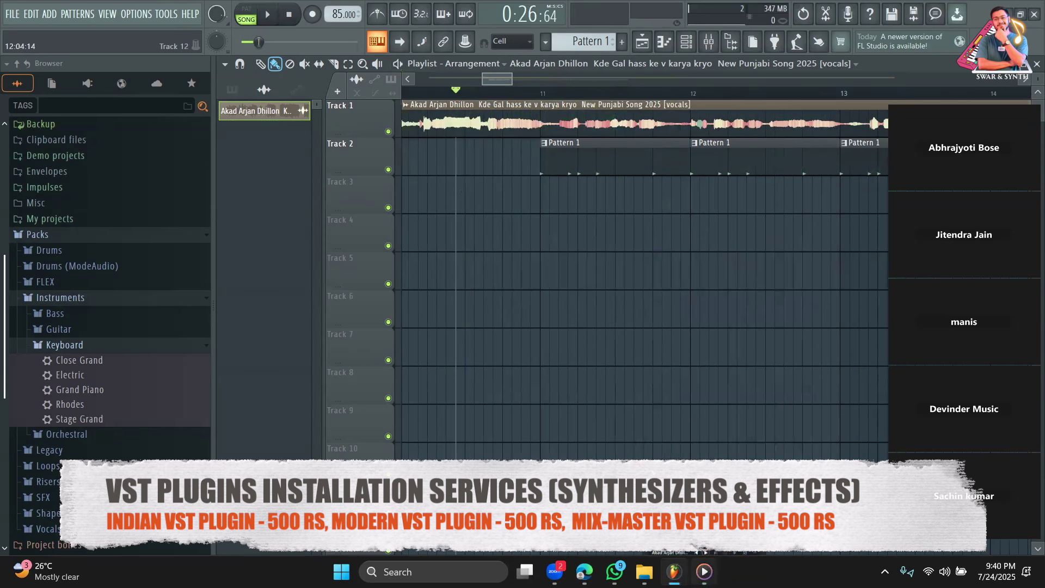
left_click(699, 536)
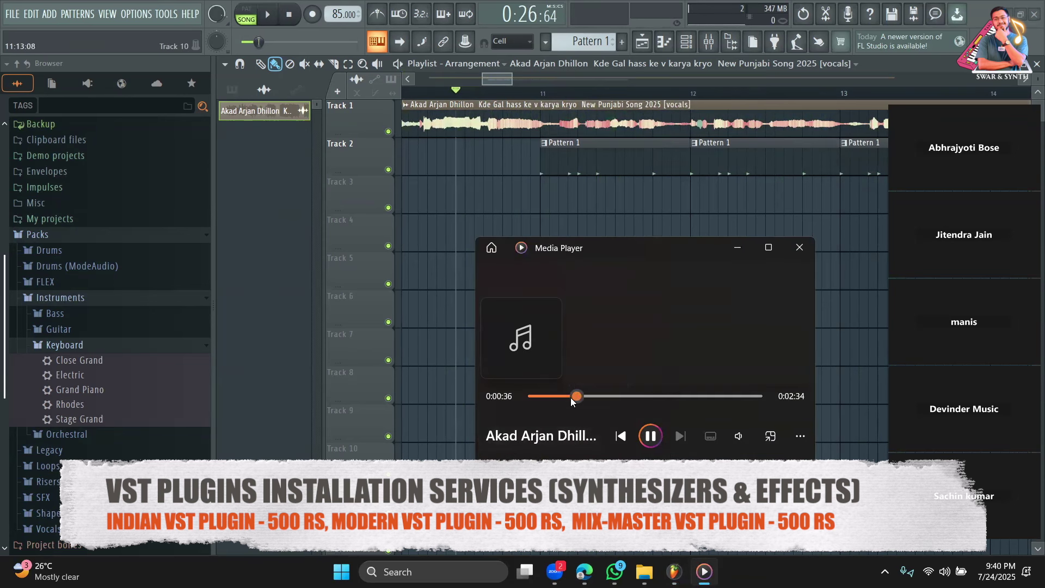
left_click_drag(571, 397, 566, 397)
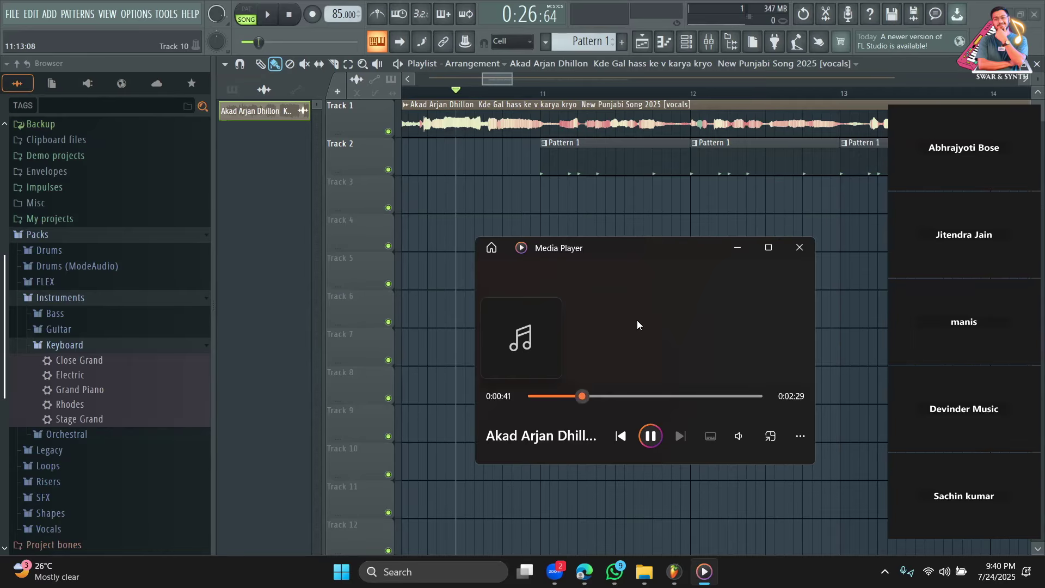
left_click(646, 433)
left_click(521, 91)
key("space")
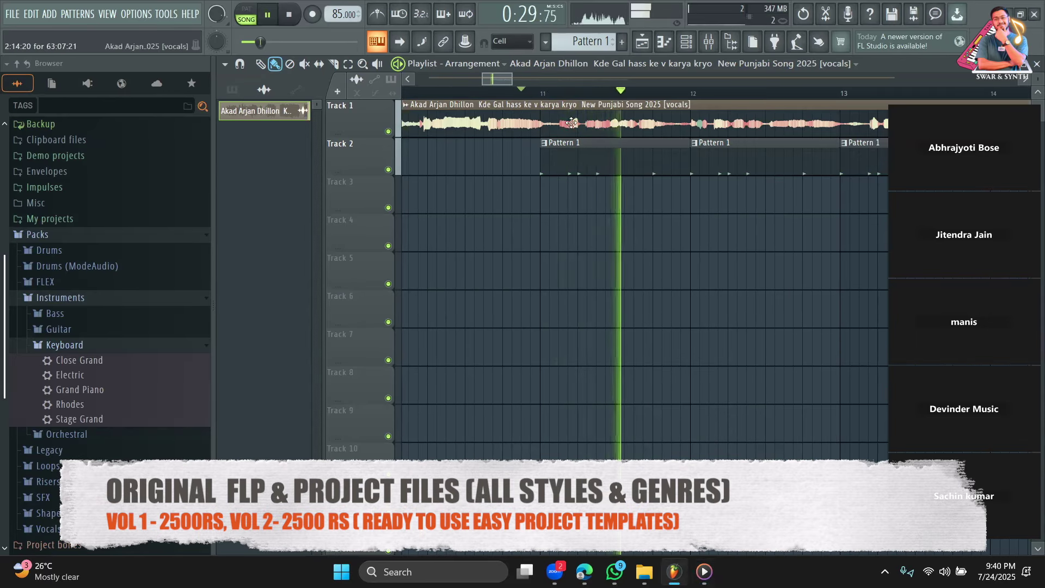
Open Pattern 1 in the Channel rack step sequencer and play it.
left_click(614, 161)
double_click(614, 161)
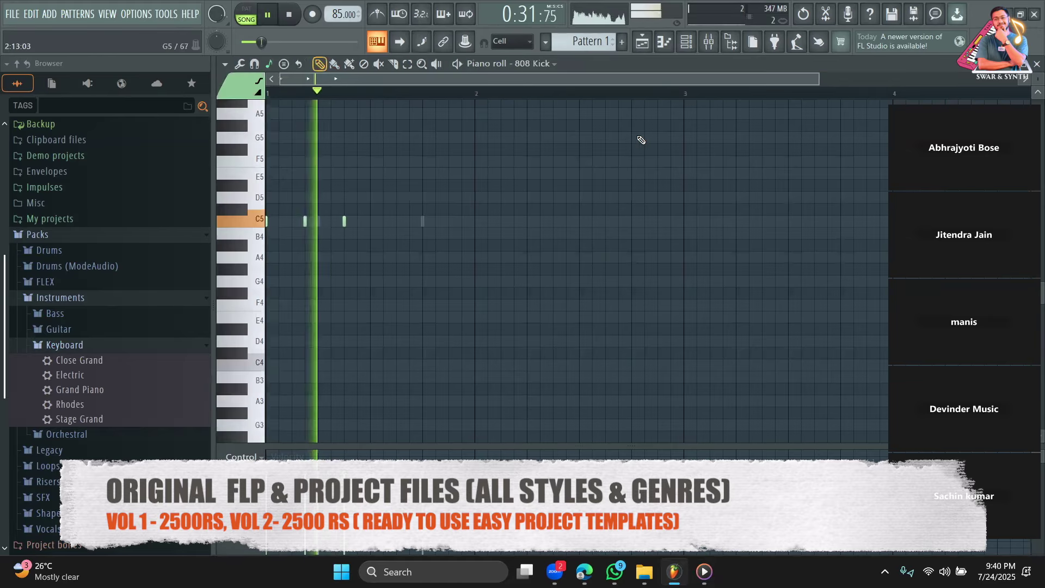
left_click(685, 43)
key("space")
key("space")
left_click(506, 98)
Add 808 Kick hits on steps 9, 10 and 15, then return to the playlist.
left_click(518, 98)
left_click(518, 99)
left_click(527, 99)
left_click(549, 99)
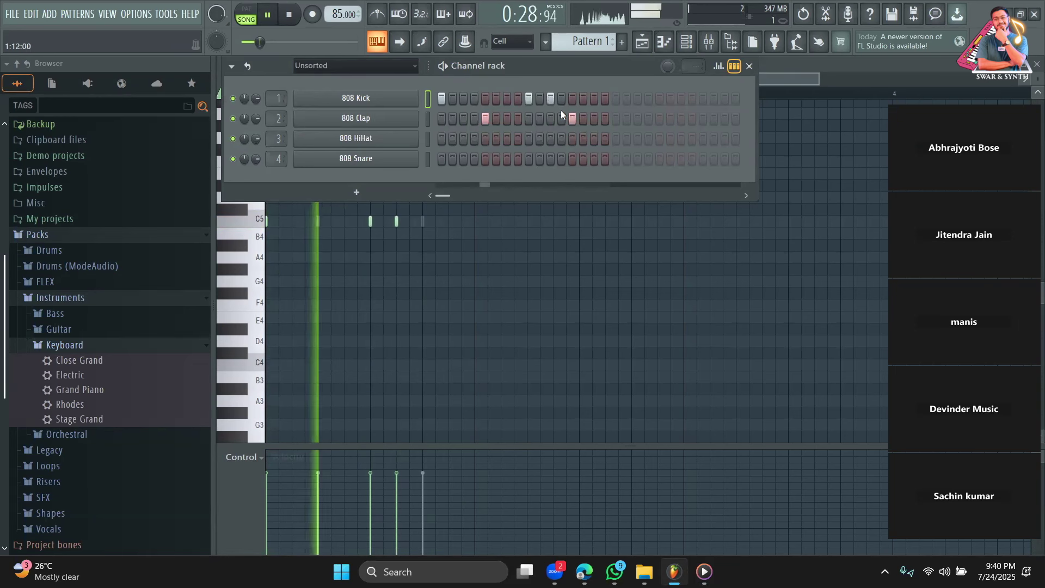
left_click(550, 100)
left_click(540, 99)
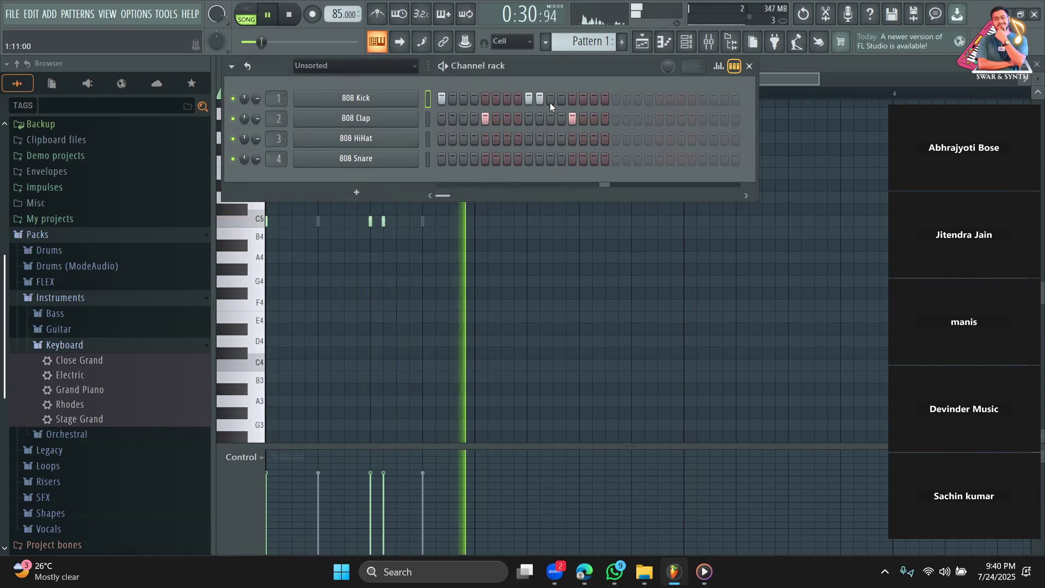
left_click(605, 99)
left_click(605, 99)
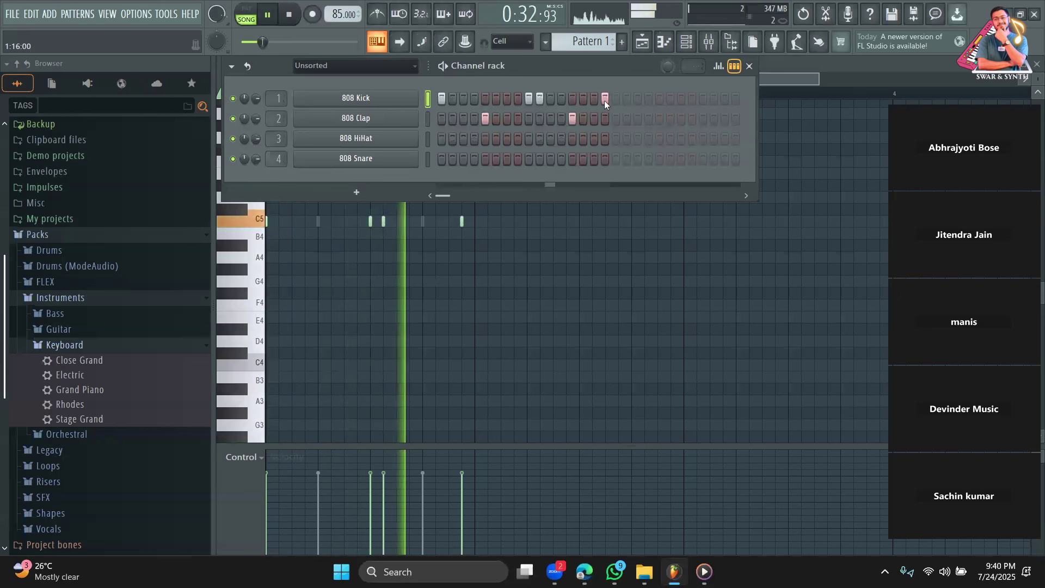
left_click(595, 101)
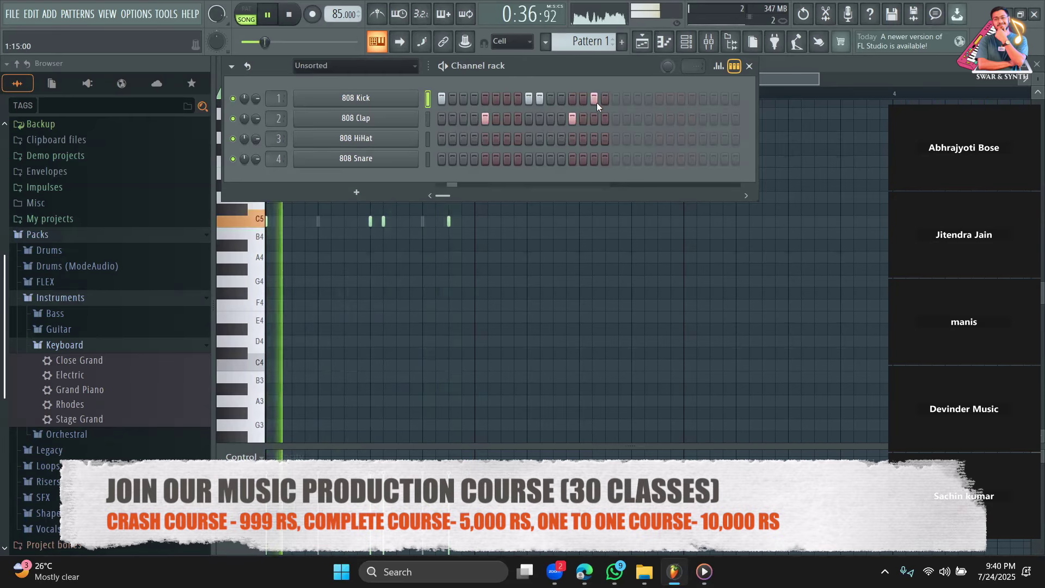
left_click(646, 44)
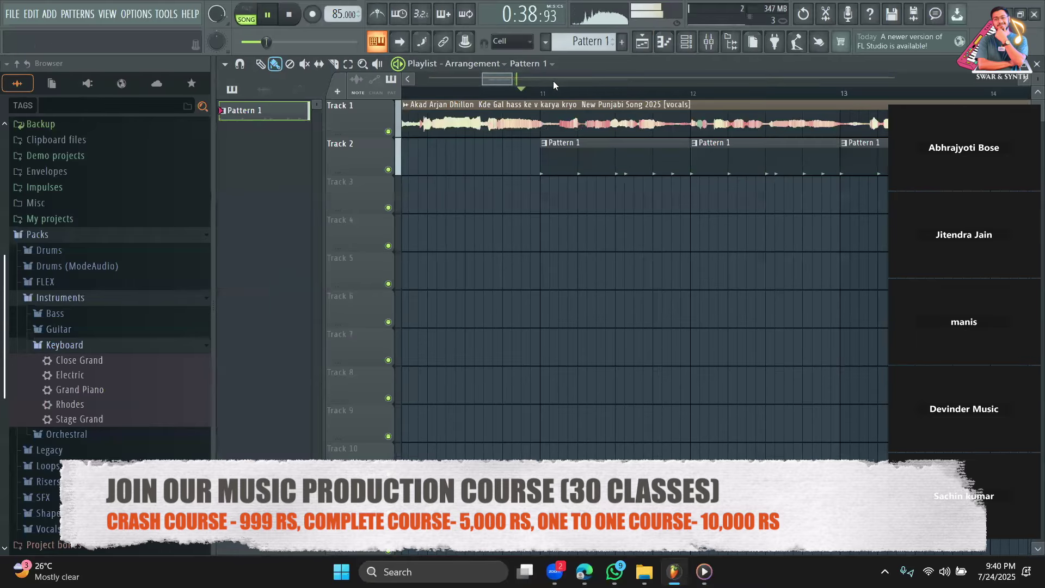
mouse_move(512, 80)
left_mouse_down()
mouse_move(483, 83)
mouse_move(493, 84)
left_mouse_up()
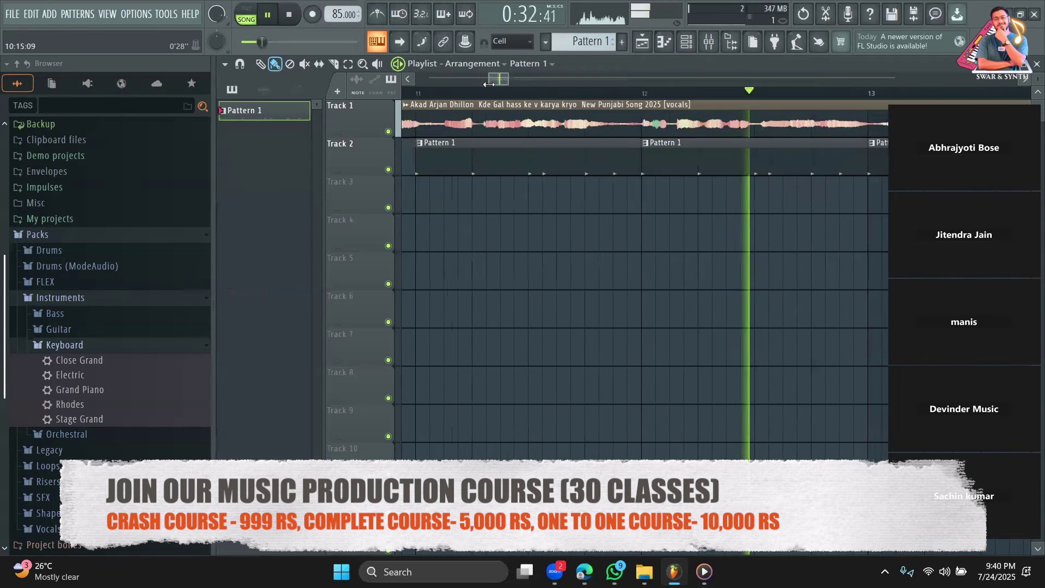
left_click(654, 124)
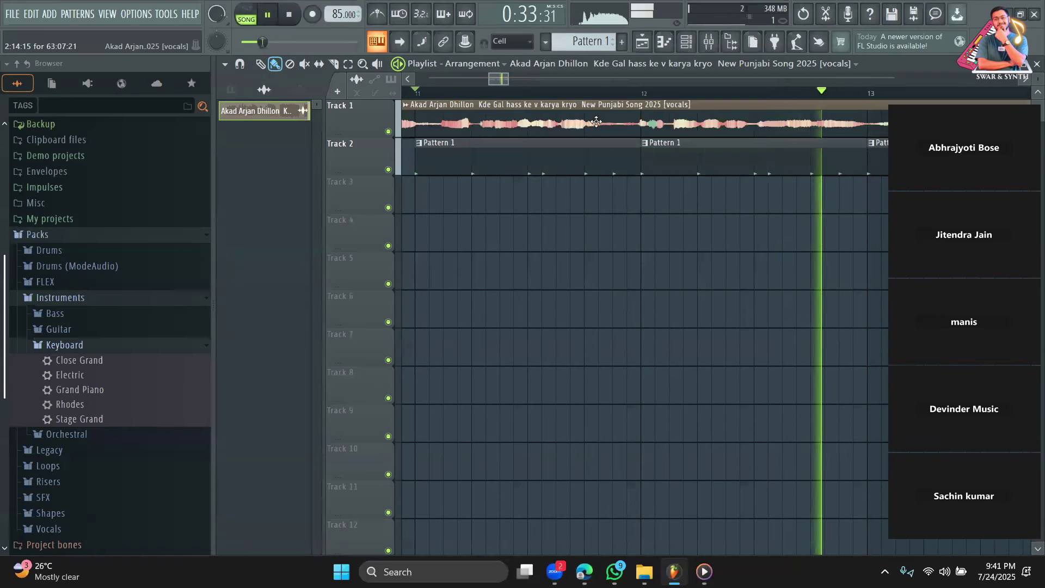
left_click_drag(511, 80, 585, 82)
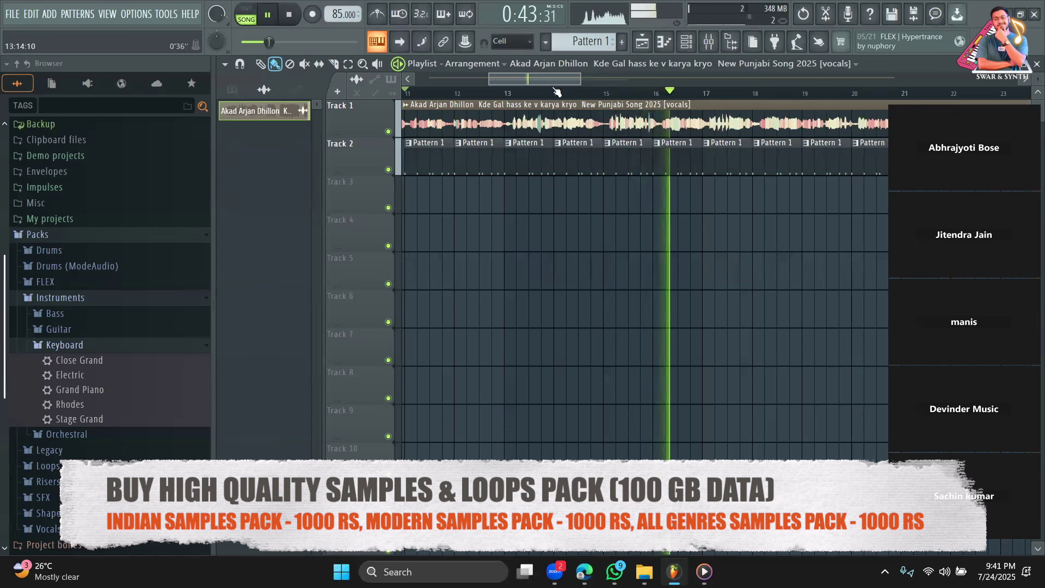
mouse_move(578, 76)
left_mouse_down()
mouse_move(506, 77)
mouse_move(585, 82)
left_mouse_up()
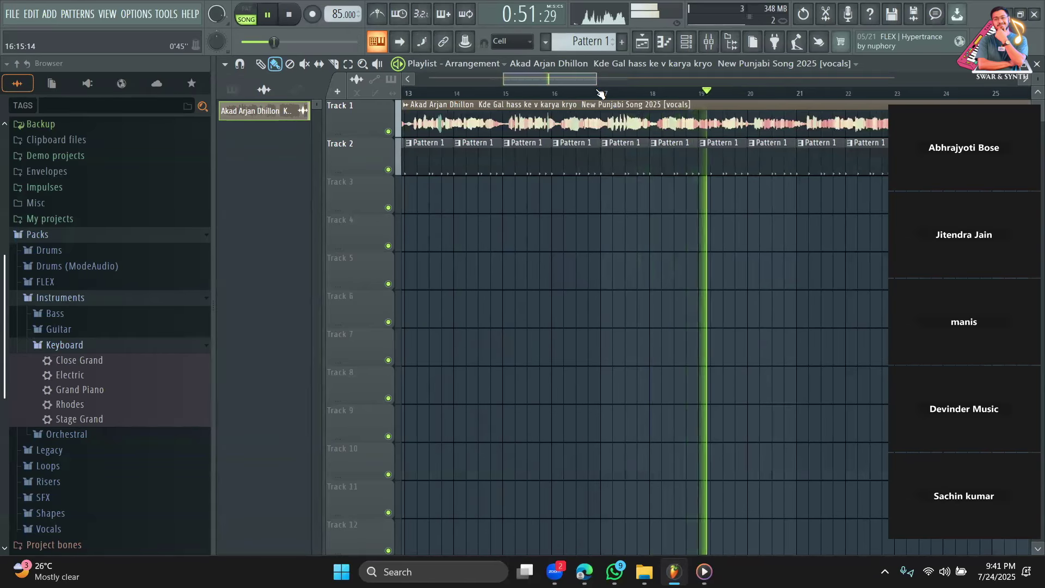
key("space")
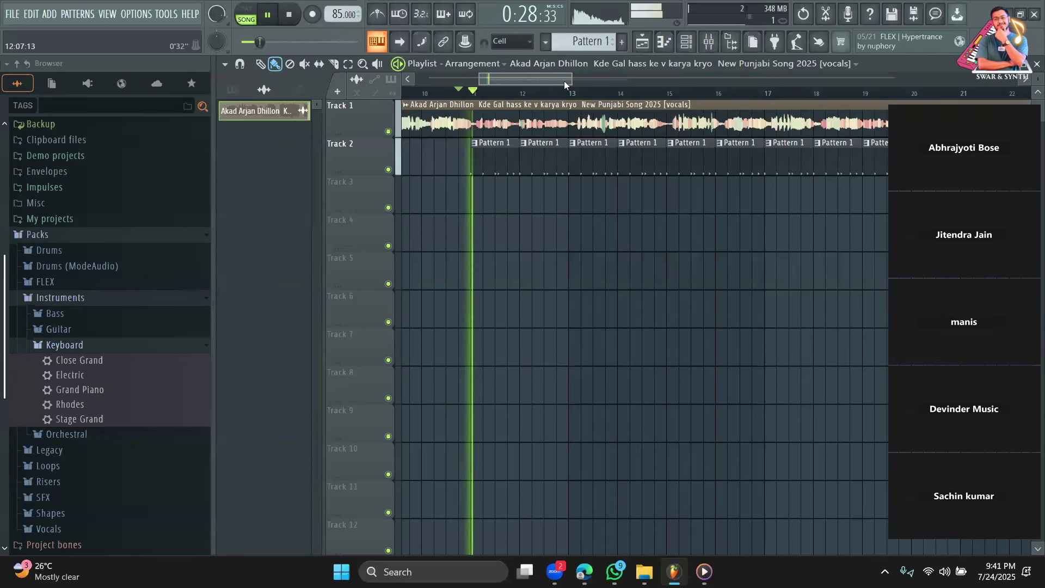
left_click_drag(569, 79, 529, 79)
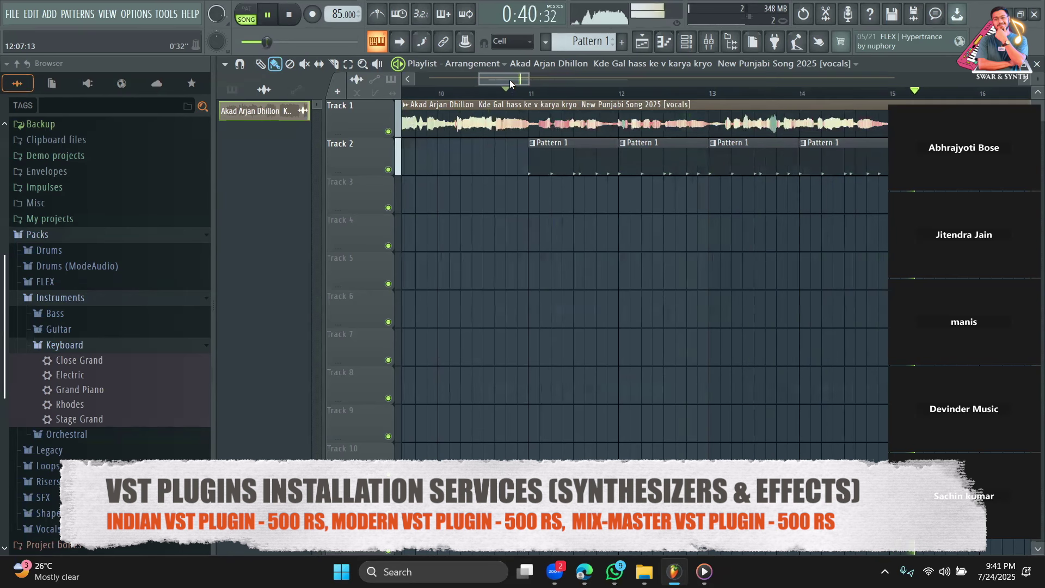
key("space")
left_click_drag(528, 79, 498, 79)
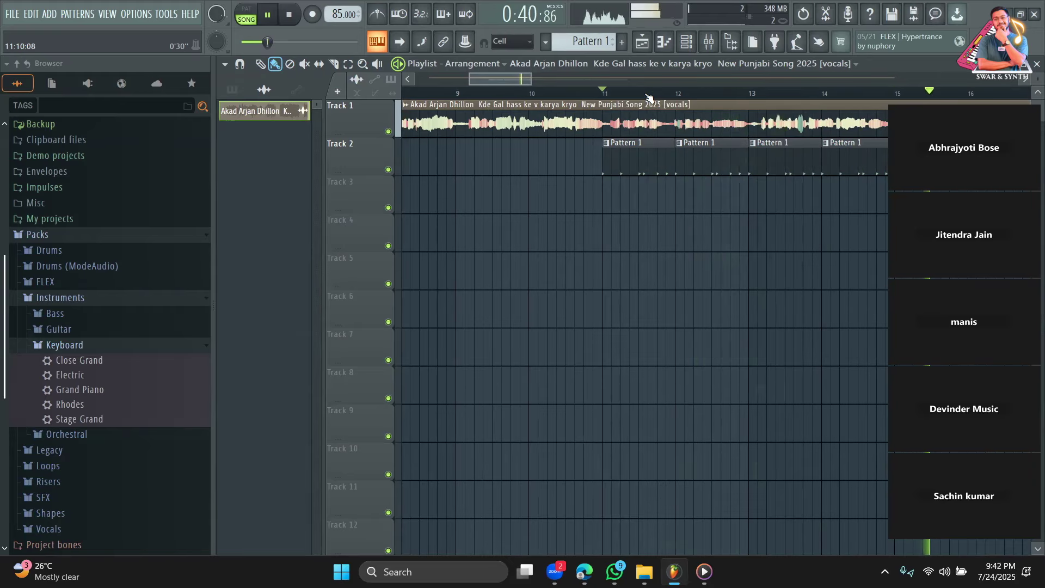
key("space")
scroll(539, 91, "down", 4)
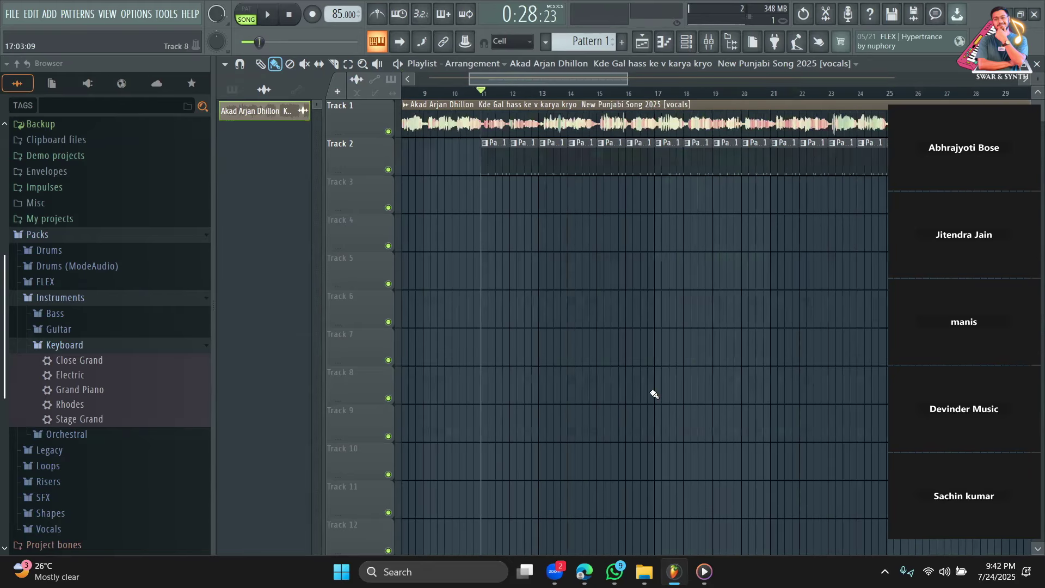
left_click(615, 571)
mouse_move(583, 571)
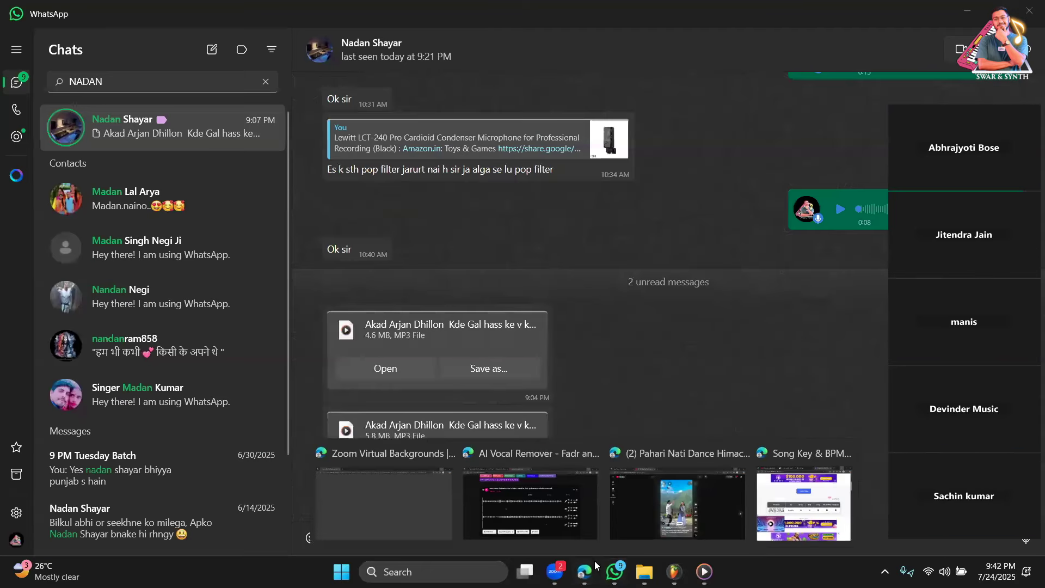
left_click(525, 512)
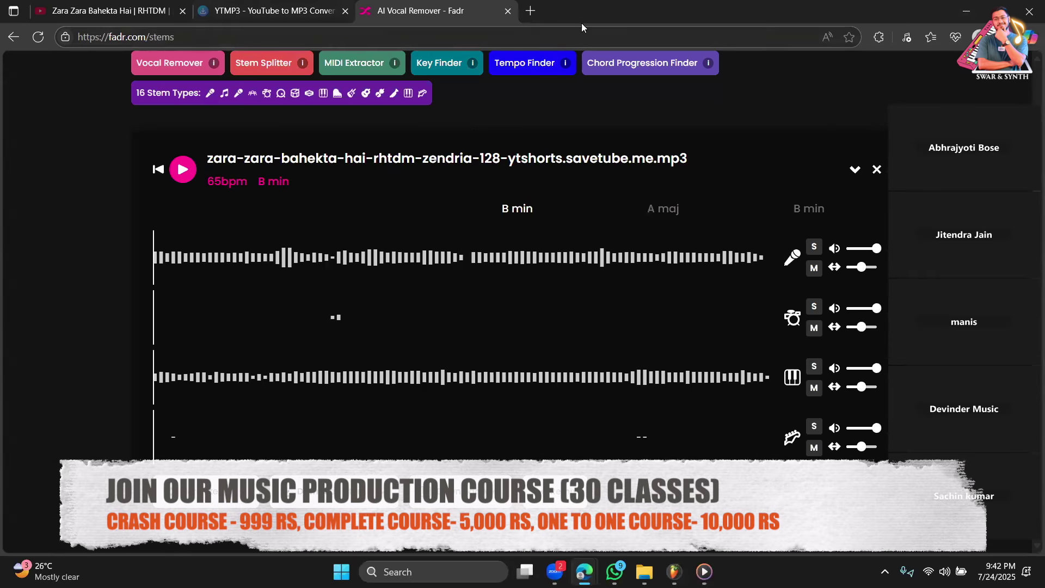
mouse_move(584, 571)
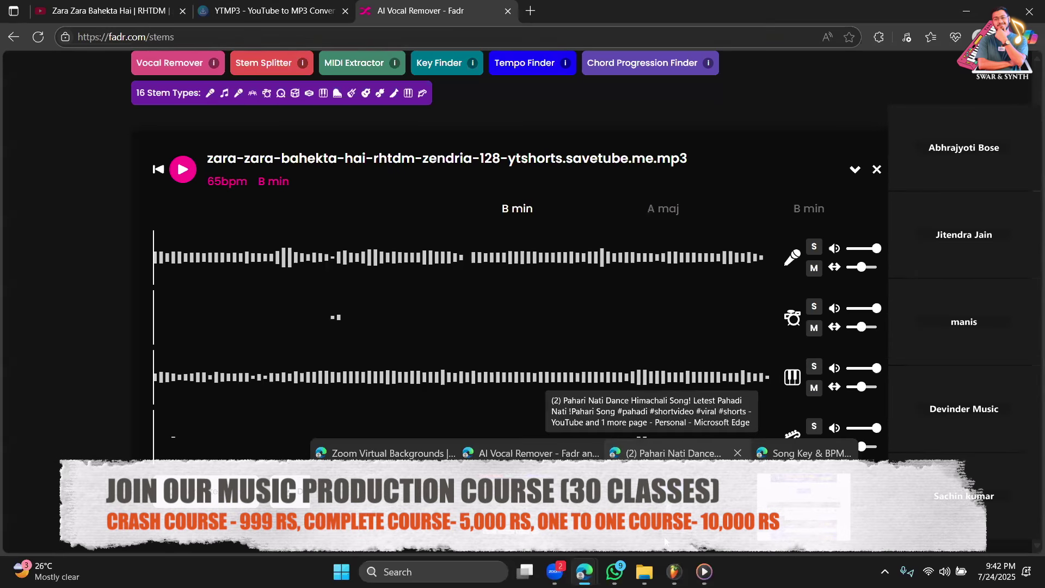
left_click(806, 503)
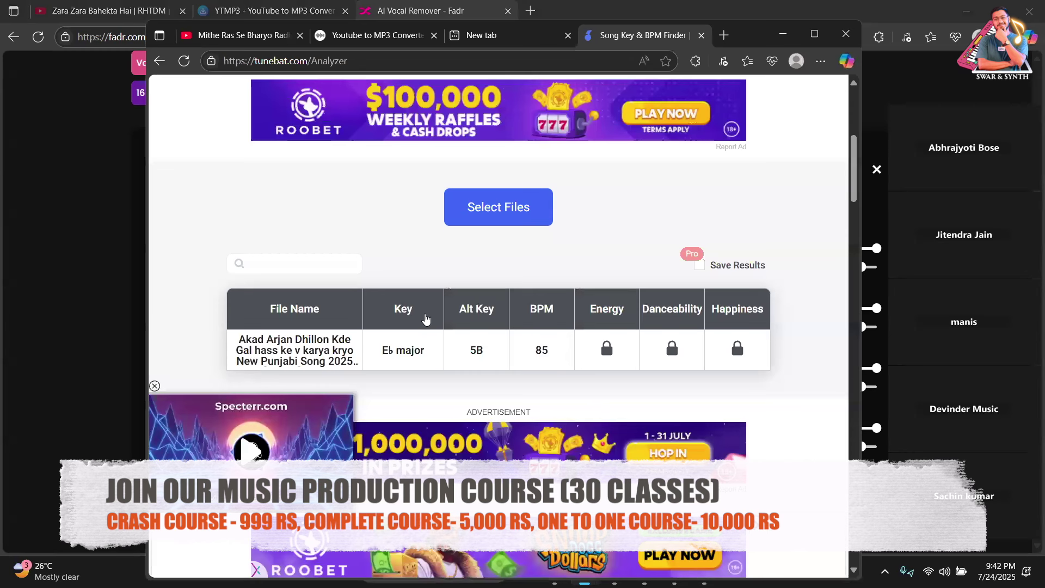
left_click(846, 33)
left_click(1030, 12)
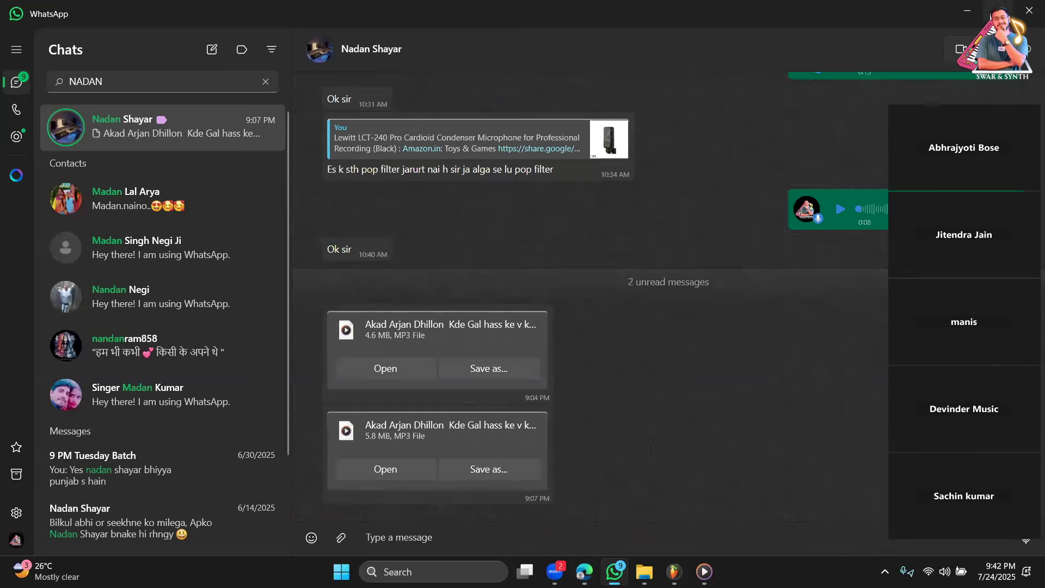
left_click(978, 12)
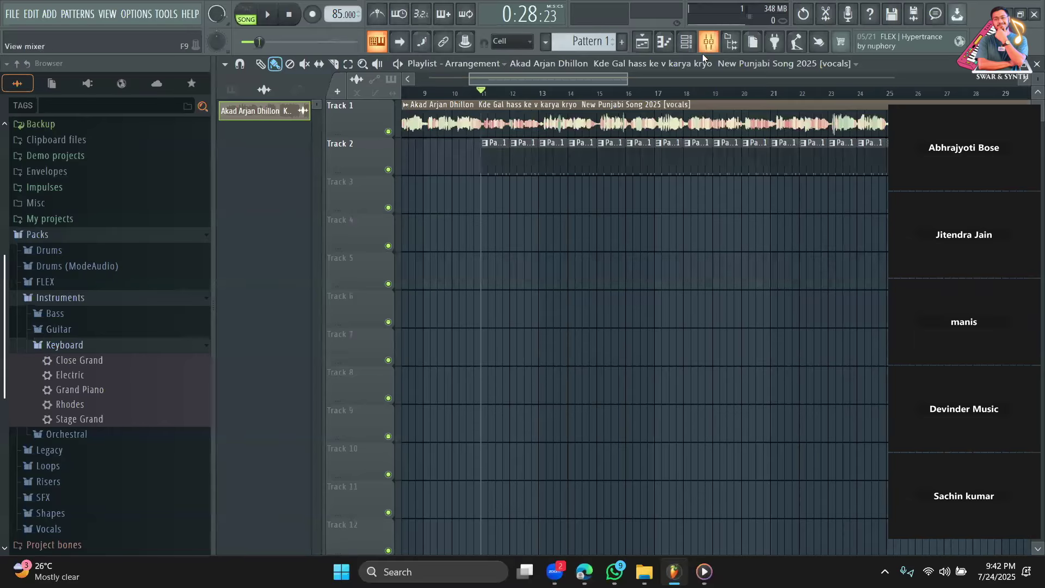
Add the Rhodes.fst preset to the Channel rack as a new channel.
left_click(687, 44)
left_click_drag(109, 404, 289, 229)
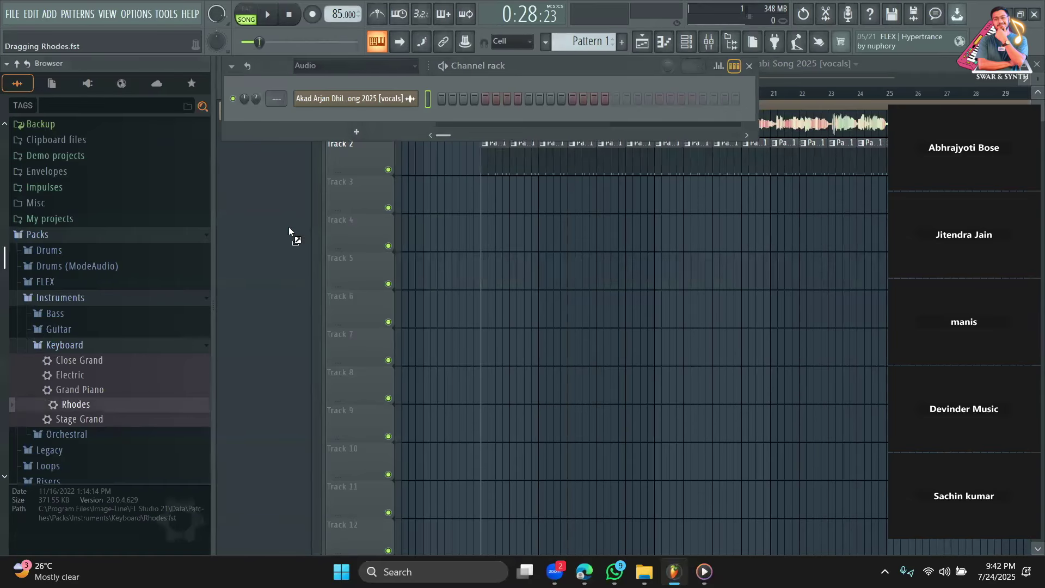
left_click_drag(342, 126, 330, 128)
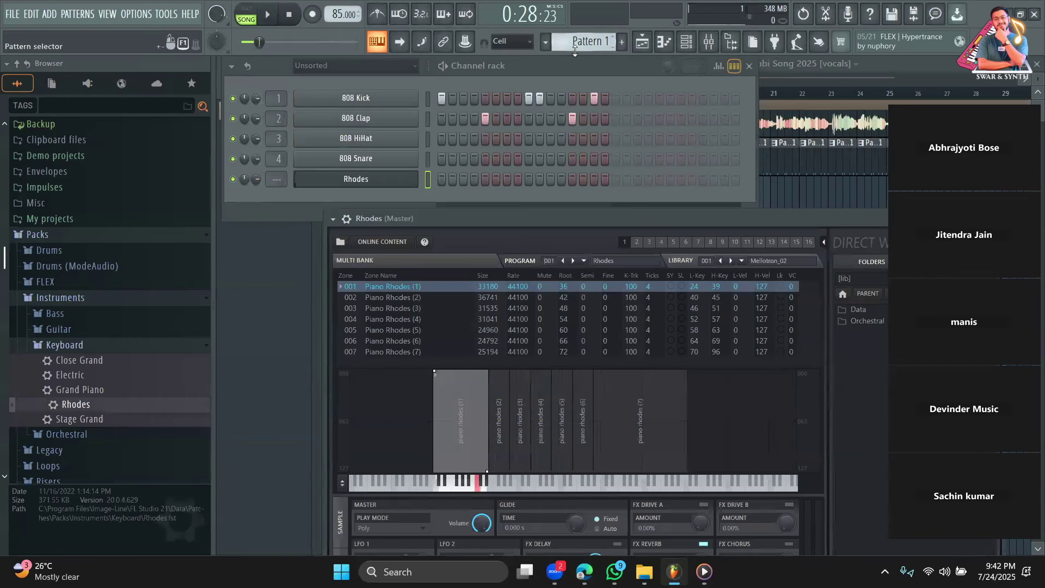
Stamp a one-bar E♭ major chord (D#4, G4, A#4) in the Rhodes piano roll.
left_click(733, 66)
left_click(479, 190)
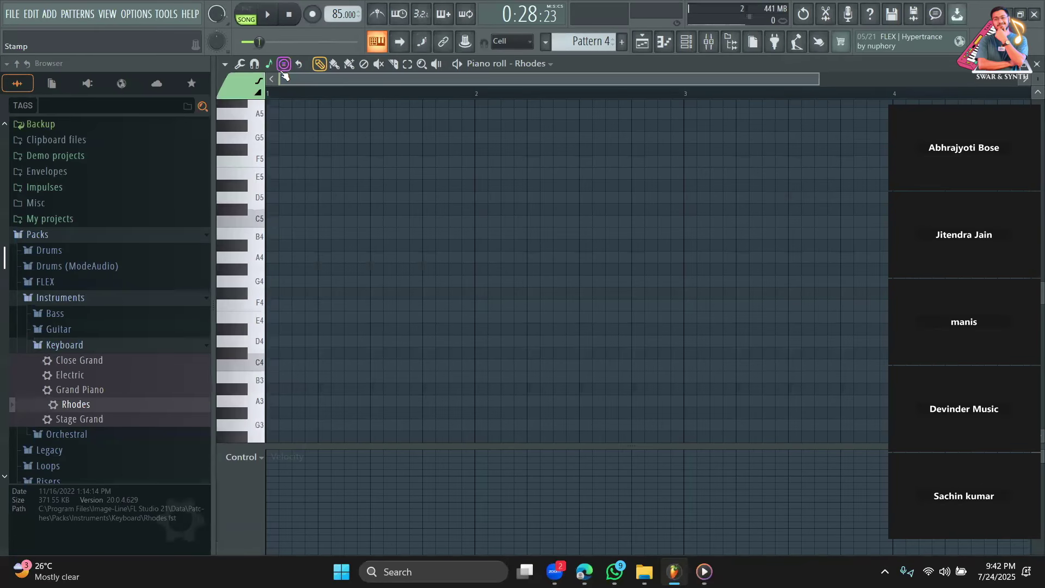
left_click(285, 66)
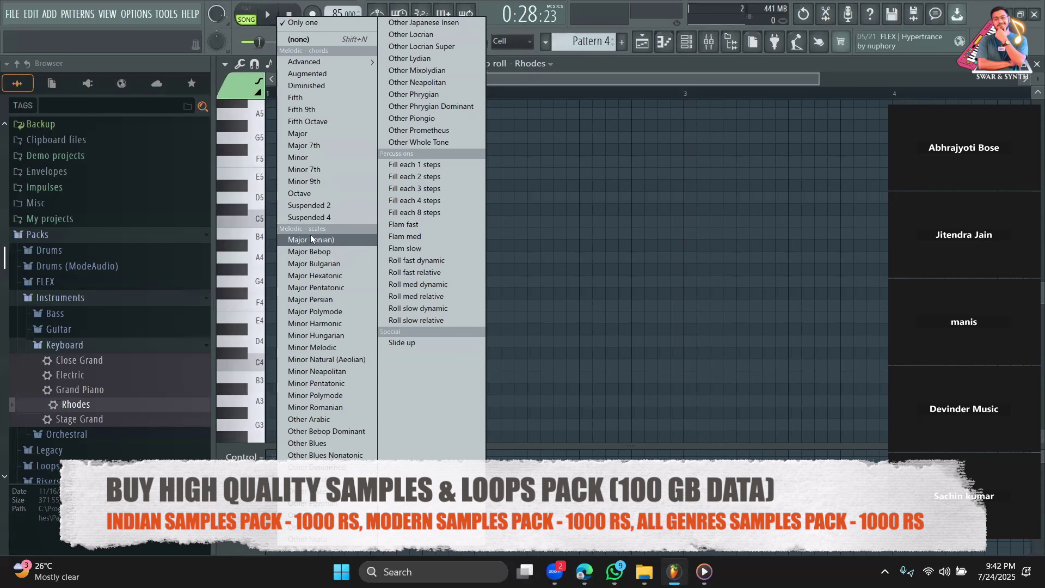
left_click(323, 136)
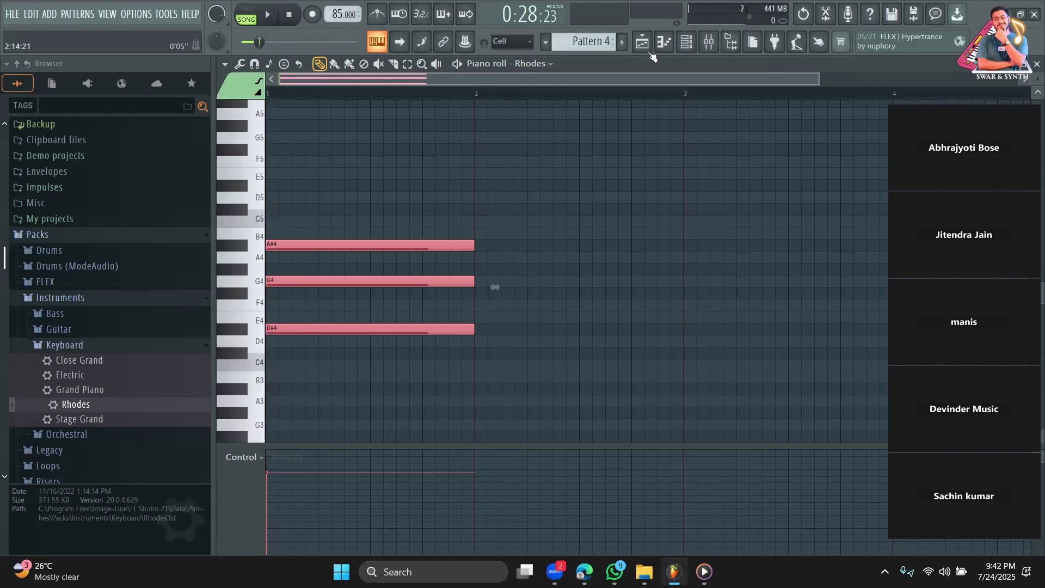
left_click(642, 42)
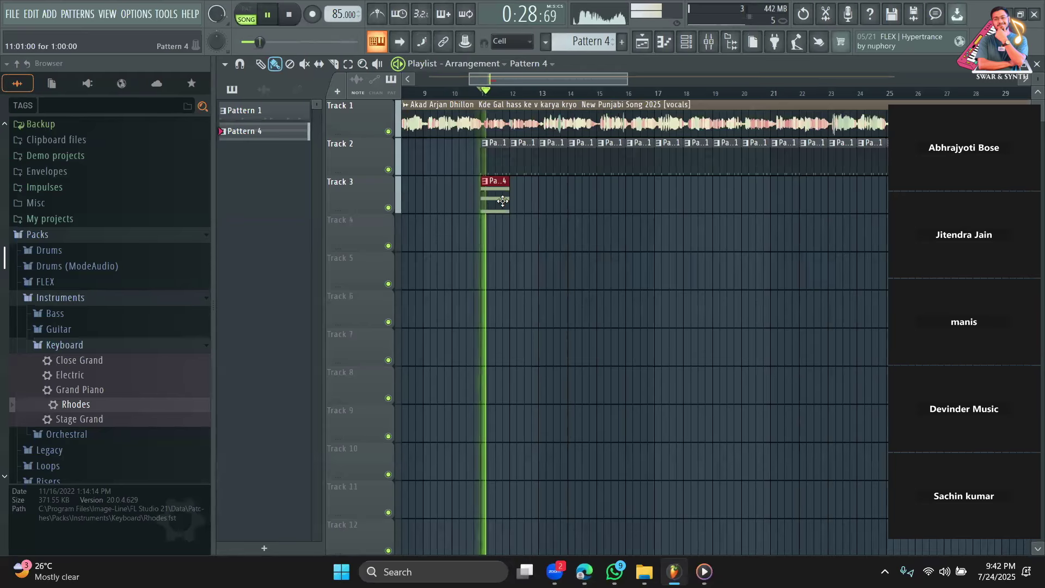
Lower the chord's G4 to F#4, audition it, then delete all three Rhodes notes.
key("space")
double_click(489, 198)
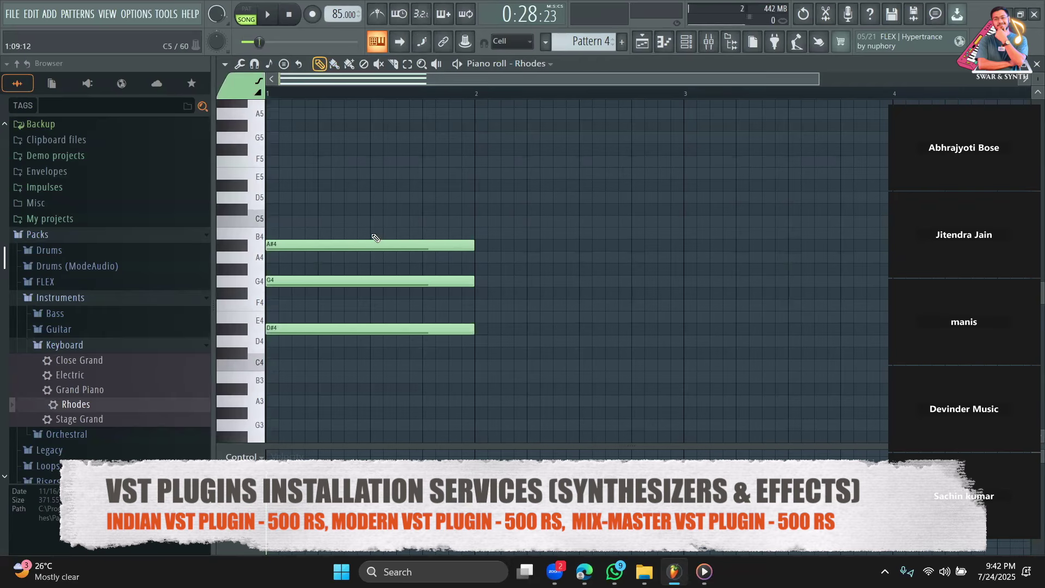
left_click_drag(303, 279, 299, 296)
key("space")
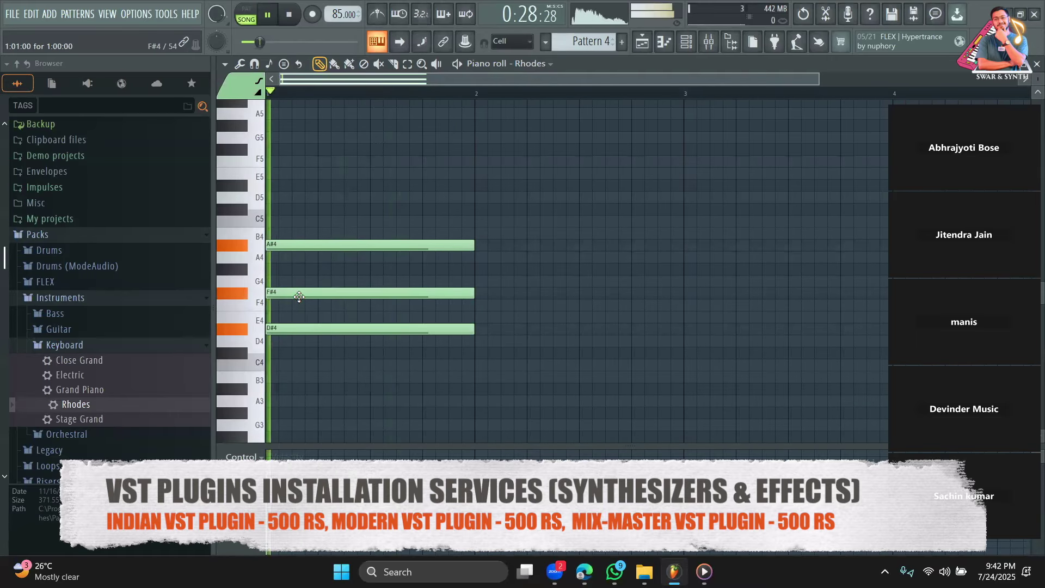
right_click(299, 297)
right_click(325, 245)
right_click(329, 328)
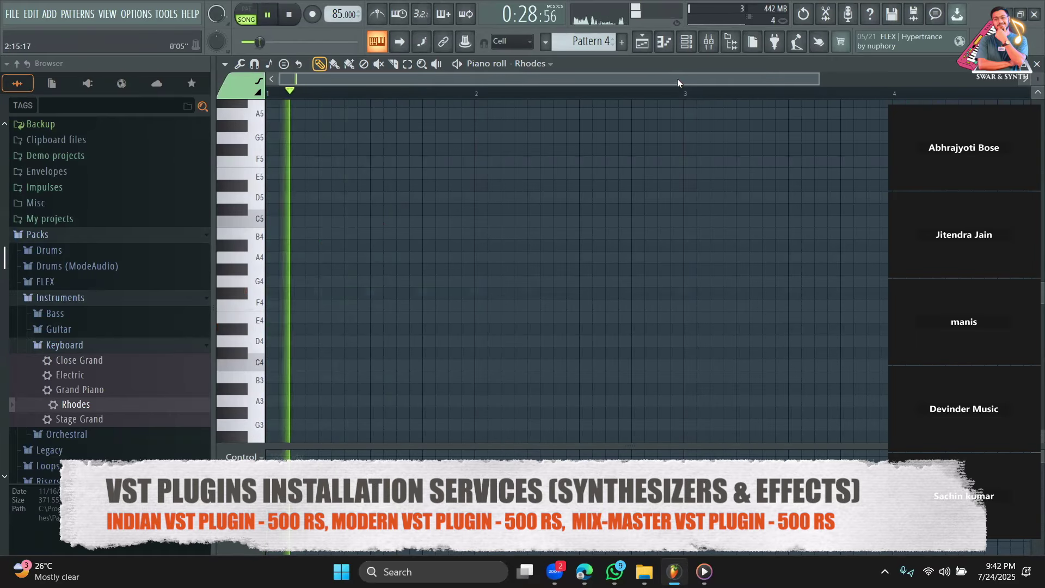
Return to the playlist and open the vocal clip's mixer Insert 10.
key("F5")
key("space")
double_click(638, 125)
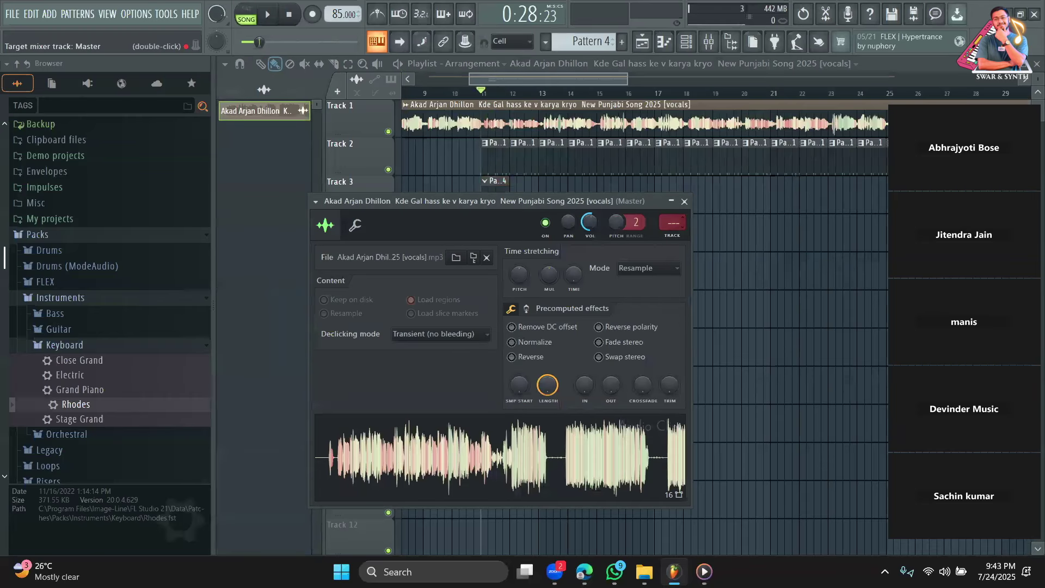
key("space")
double_click(674, 222)
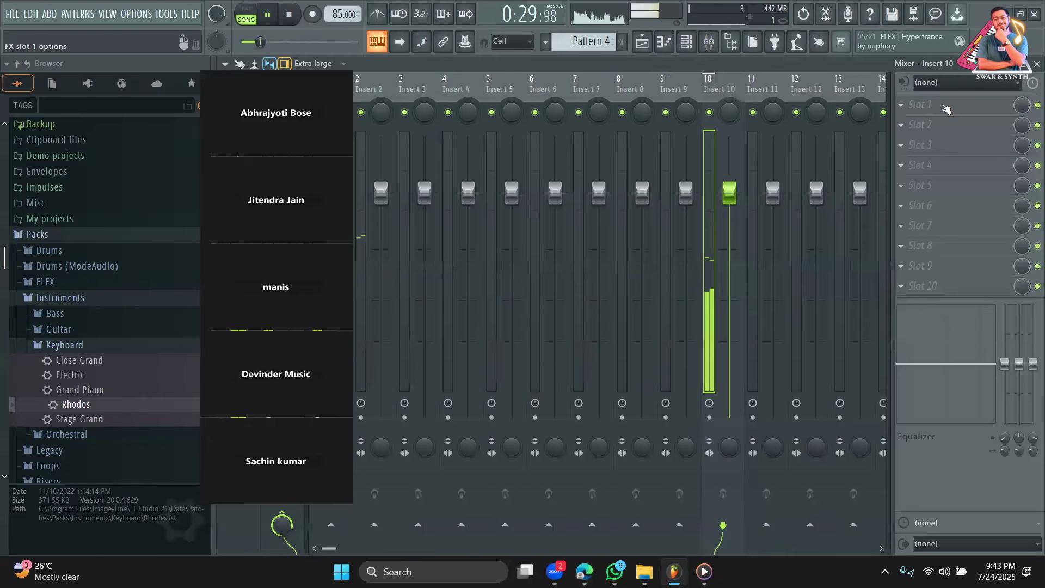
Load Antares Auto-Key into Insert 10's first slot and play the vocal so it detects C Minor.
key("space")
left_click(920, 104)
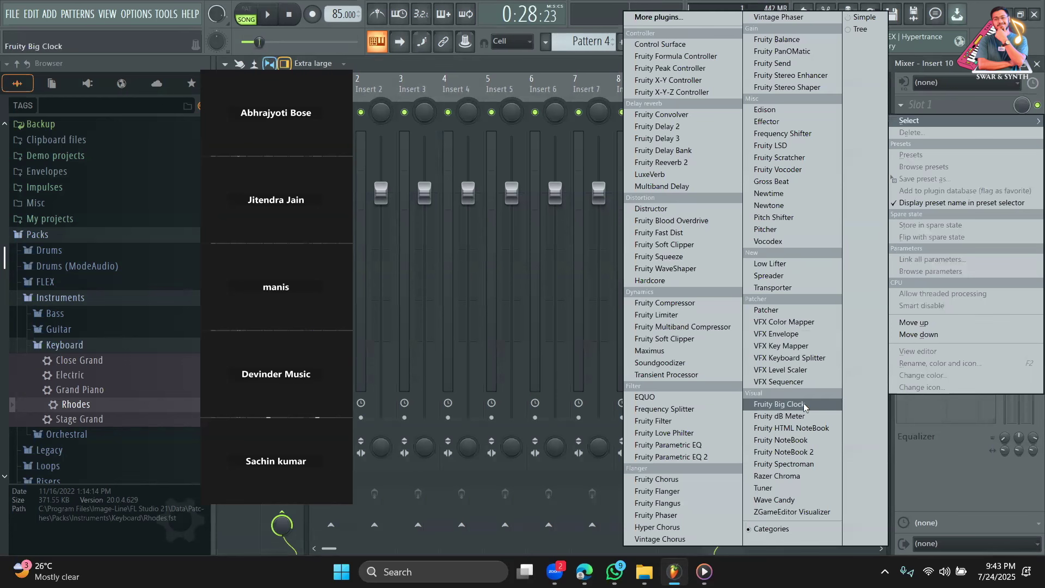
left_click(687, 17)
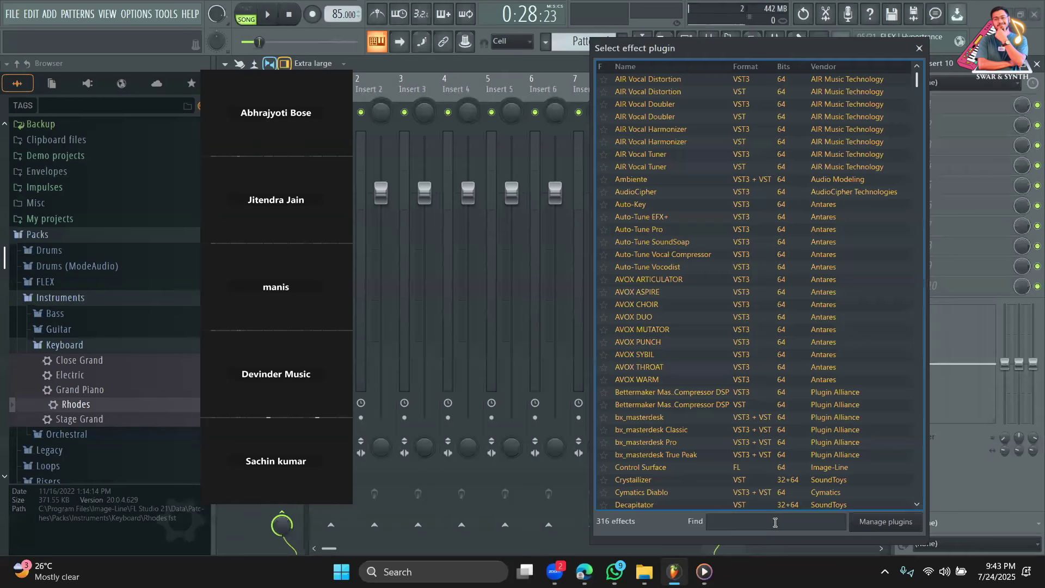
type("tun")
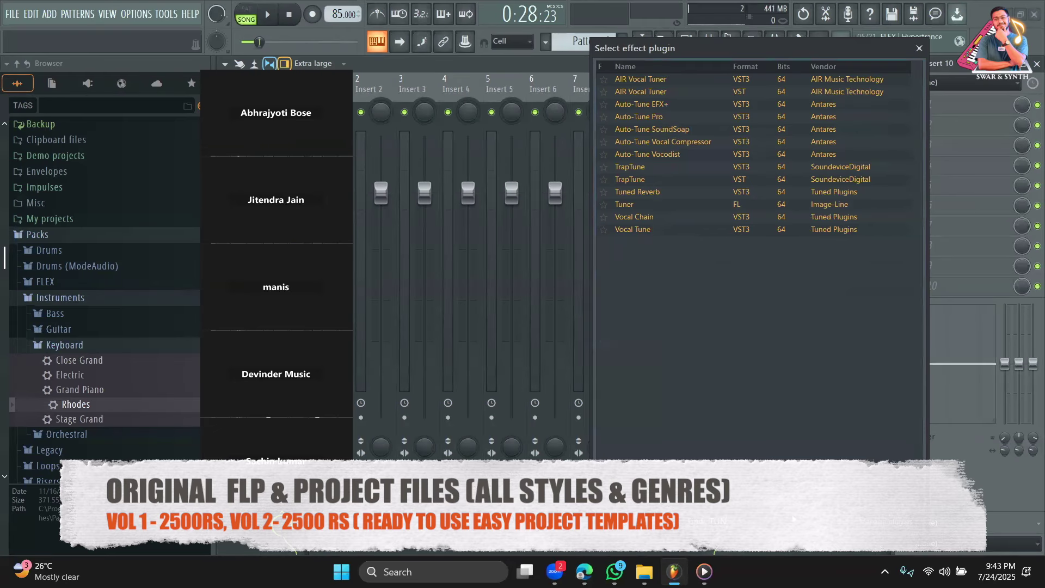
key("BackSpace")
key("BackSpace")
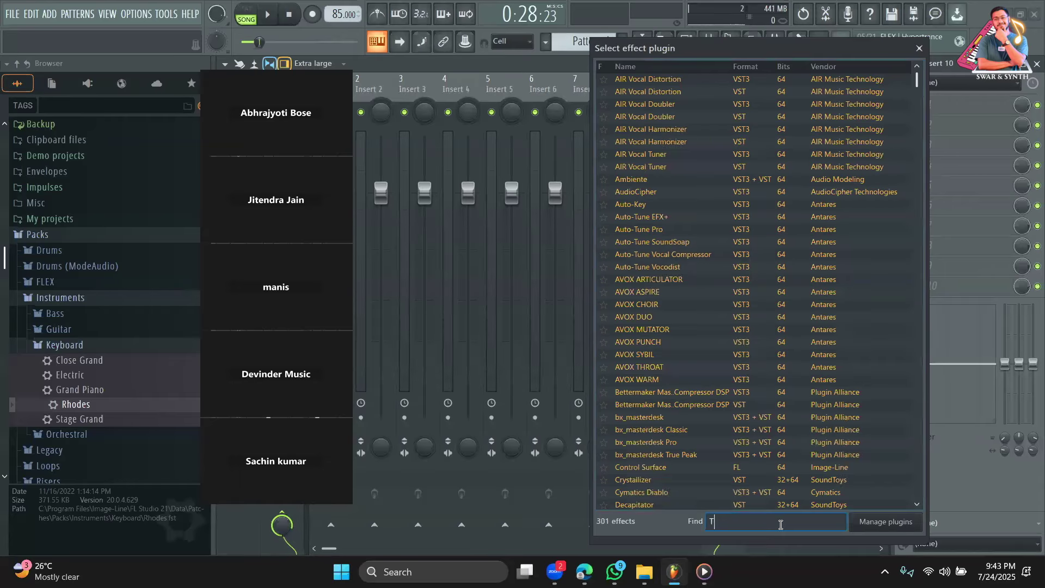
type("AUTO")
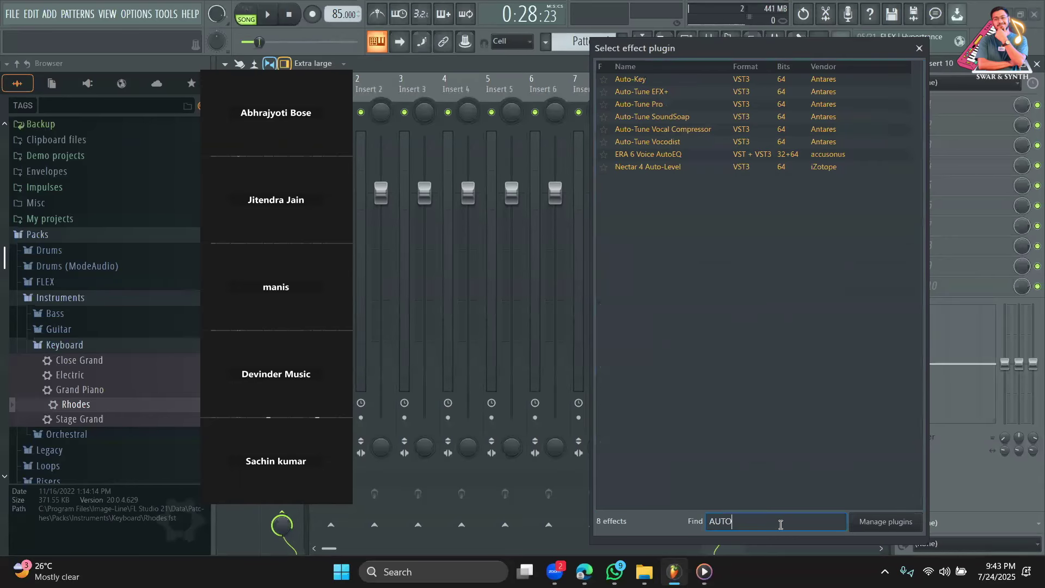
double_click(688, 81)
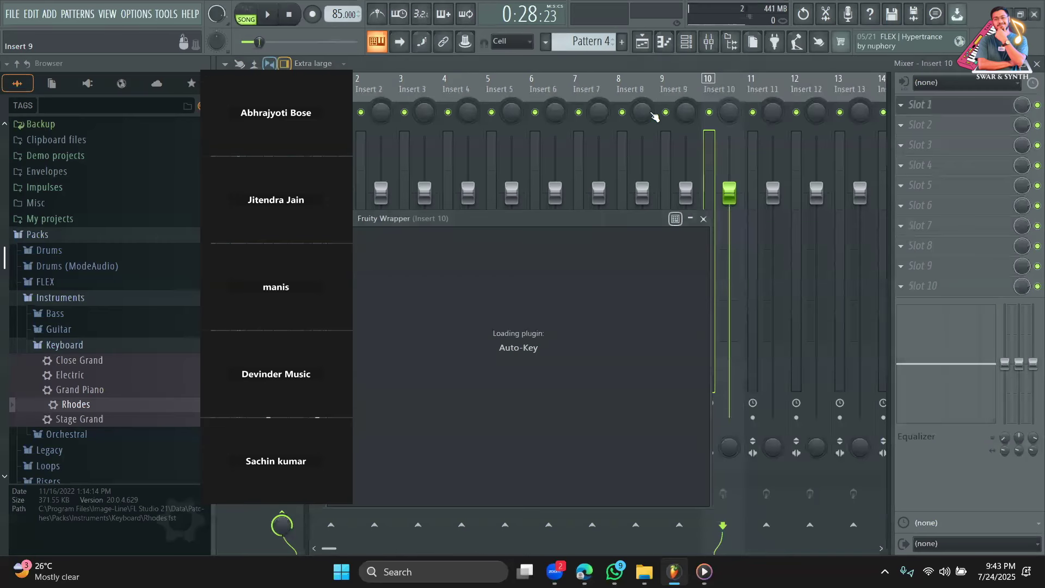
left_click_drag(533, 224, 683, 156)
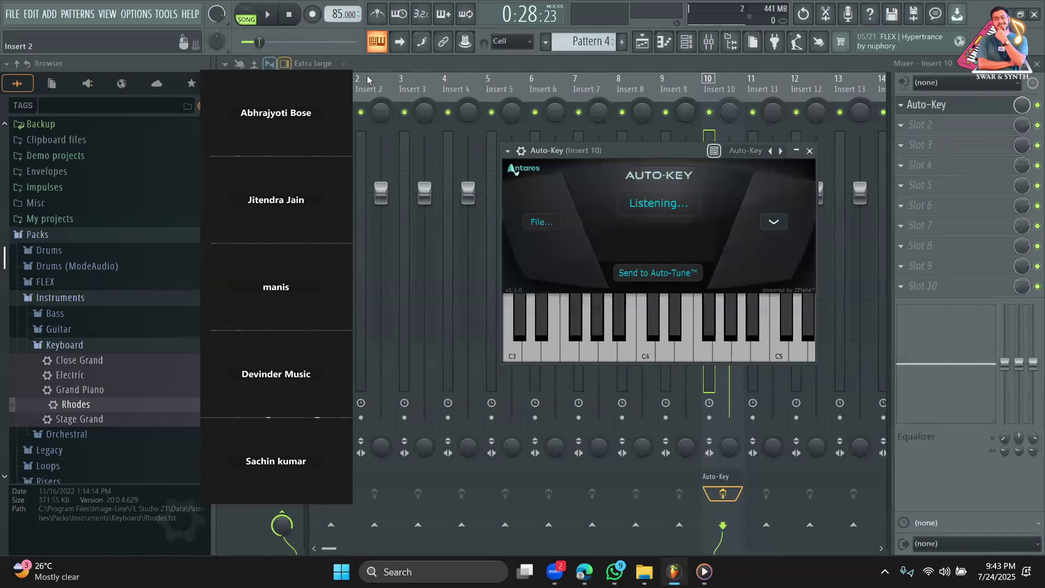
key("space")
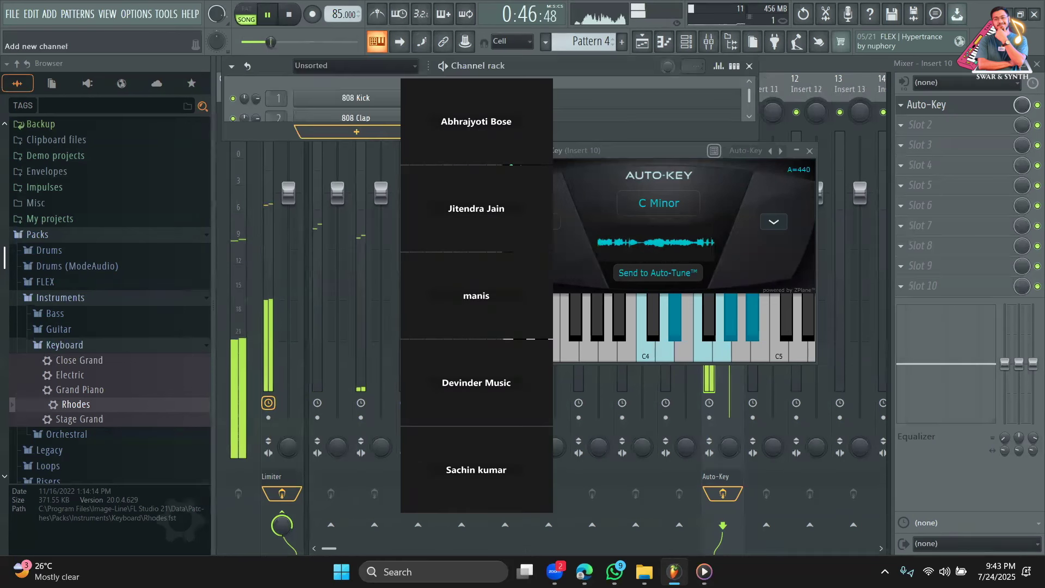
Enlarge the Channel rack to reveal the Rhodes channel and open its piano roll.
left_click(304, 131)
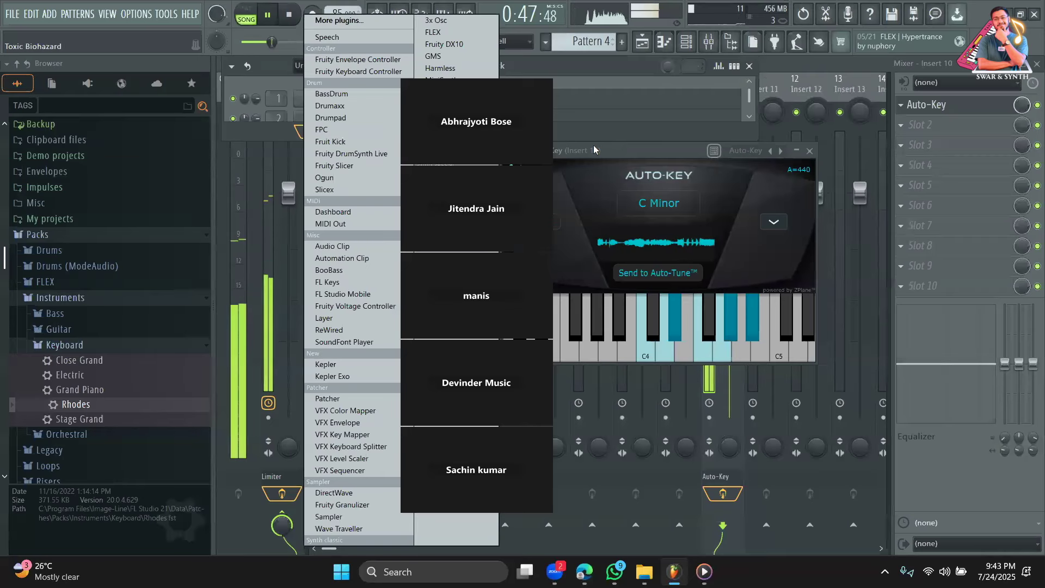
left_click(595, 149)
left_click_drag(611, 142, 757, 173)
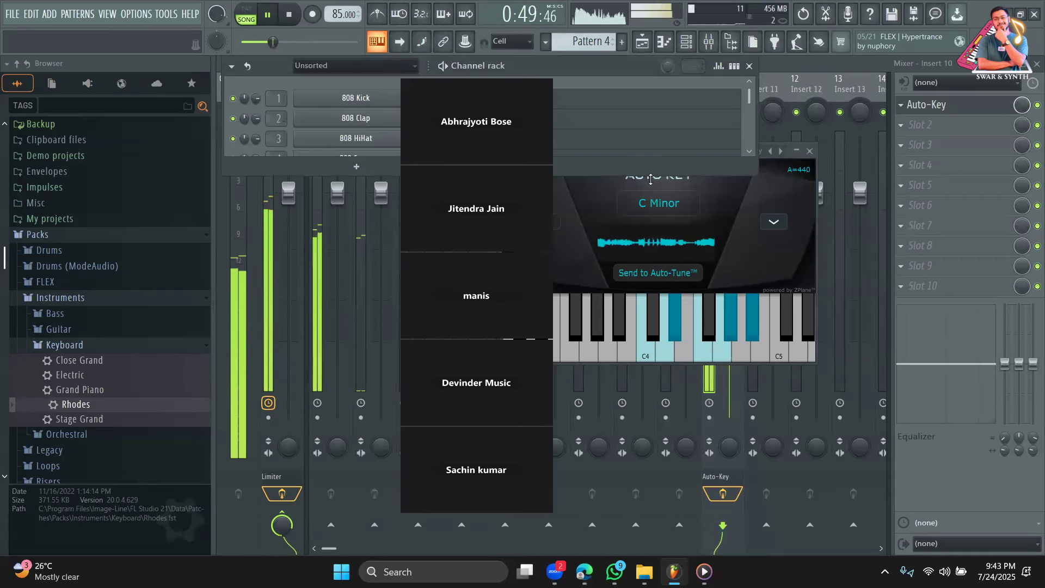
left_click_drag(651, 180, 632, 223)
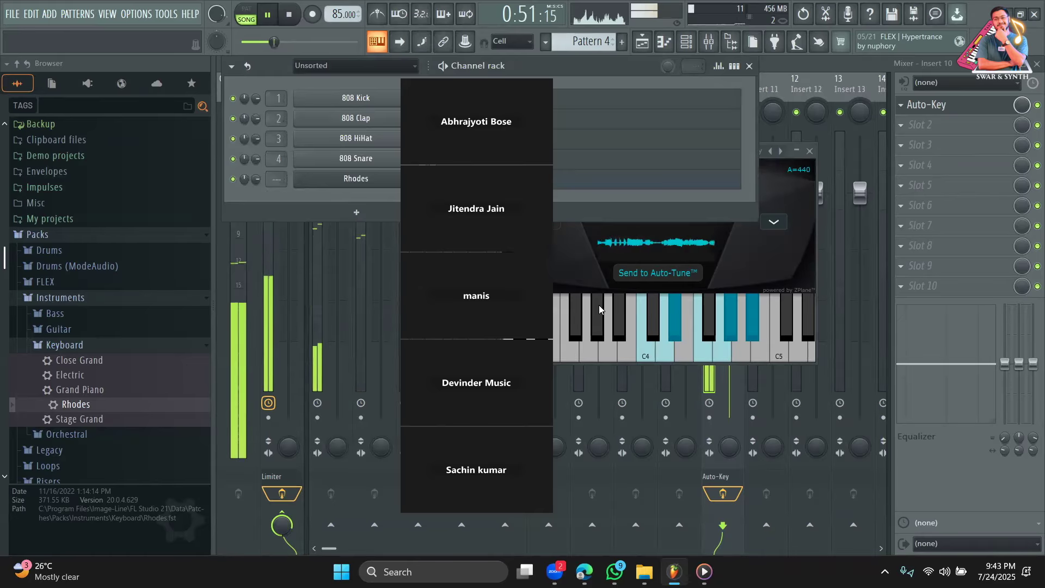
left_click(461, 178)
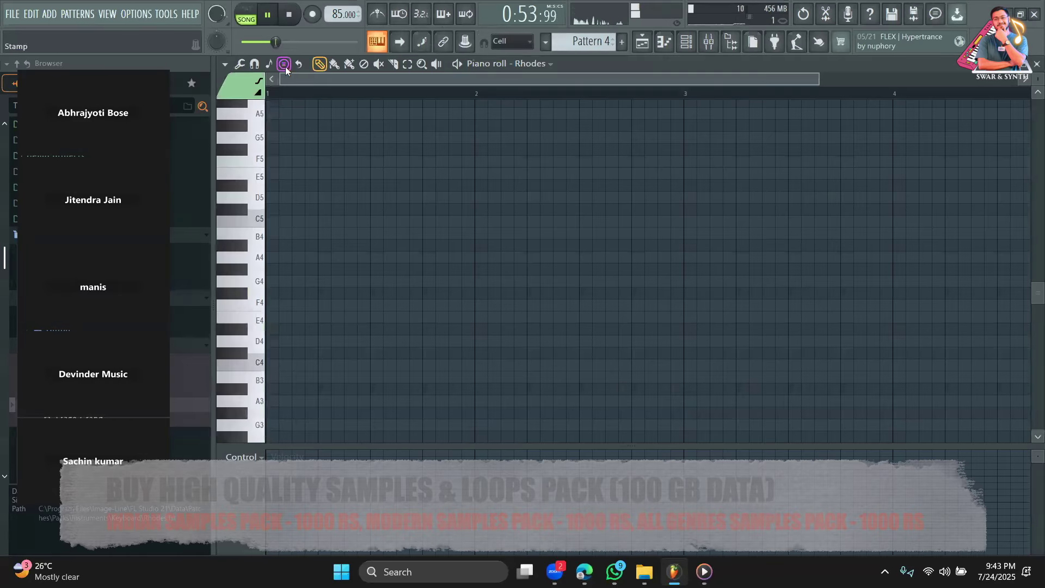
Stamp a C minor chord (C5–D#5–G5) in bar 1, play the pattern, and set the scale root.
left_click(285, 66)
left_click(313, 158)
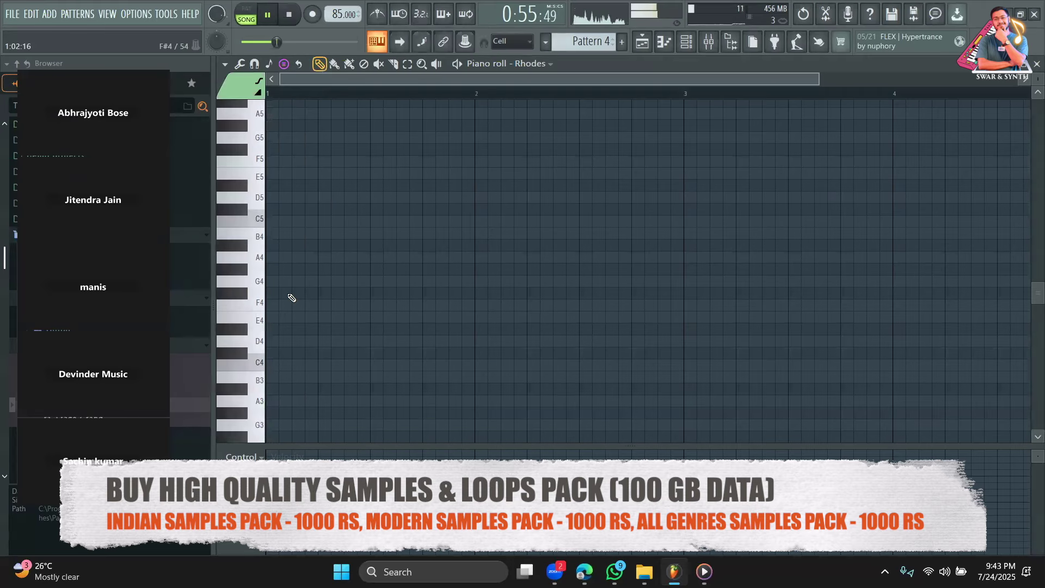
left_click(292, 220)
key("space")
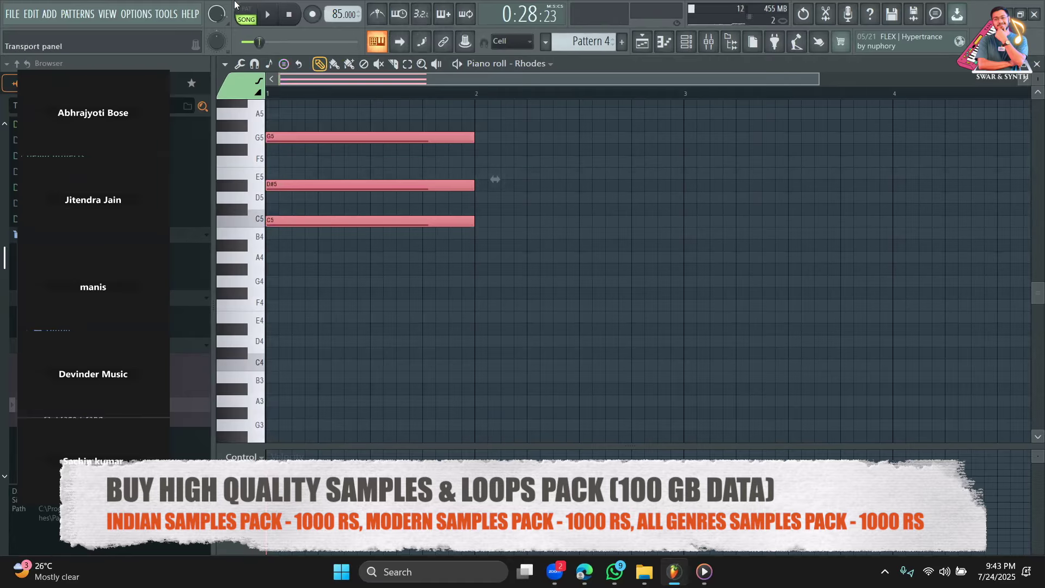
left_click(245, 10)
key("space")
key("space")
left_click_drag(819, 79, 1044, 109)
left_click(269, 64)
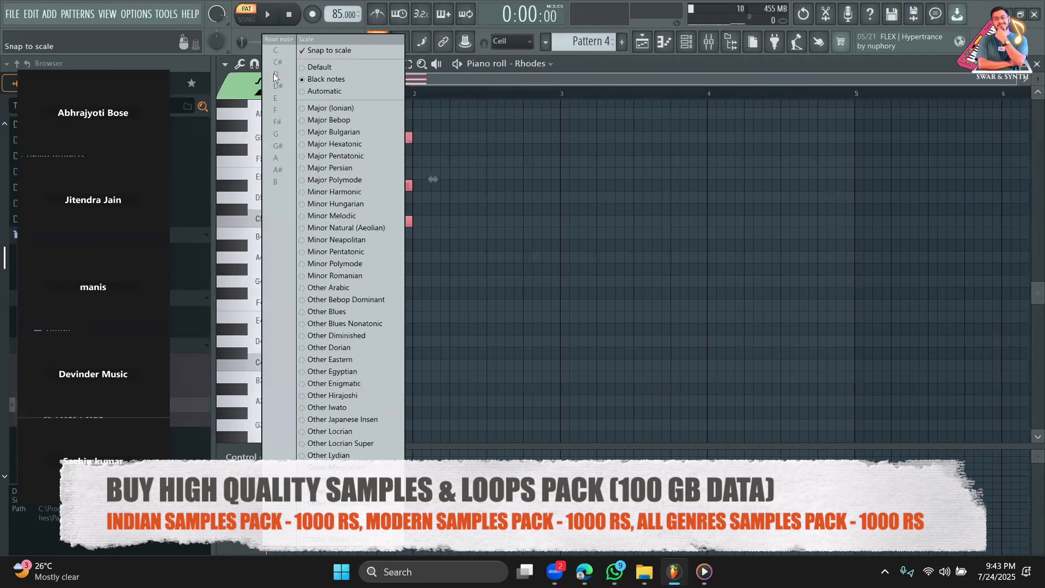
left_click(331, 229)
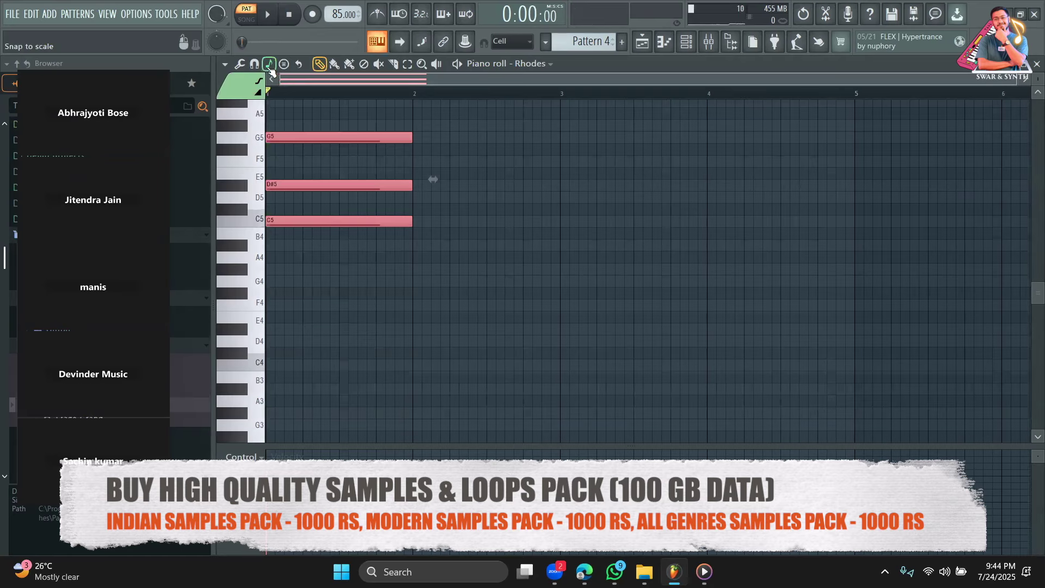
left_click(269, 64)
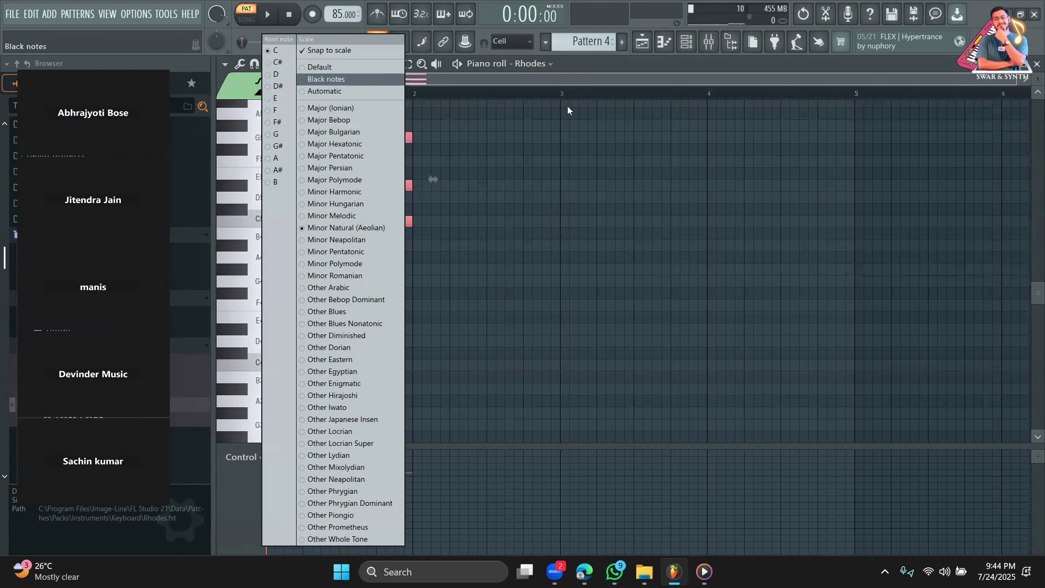
left_click(521, 93)
Duplicate the chord into bar 2 and raise the copy to D#5–G5–A#5.
key("ctrl+b")
left_click_drag(442, 221, 432, 185)
scroll(449, 255, "up", 3)
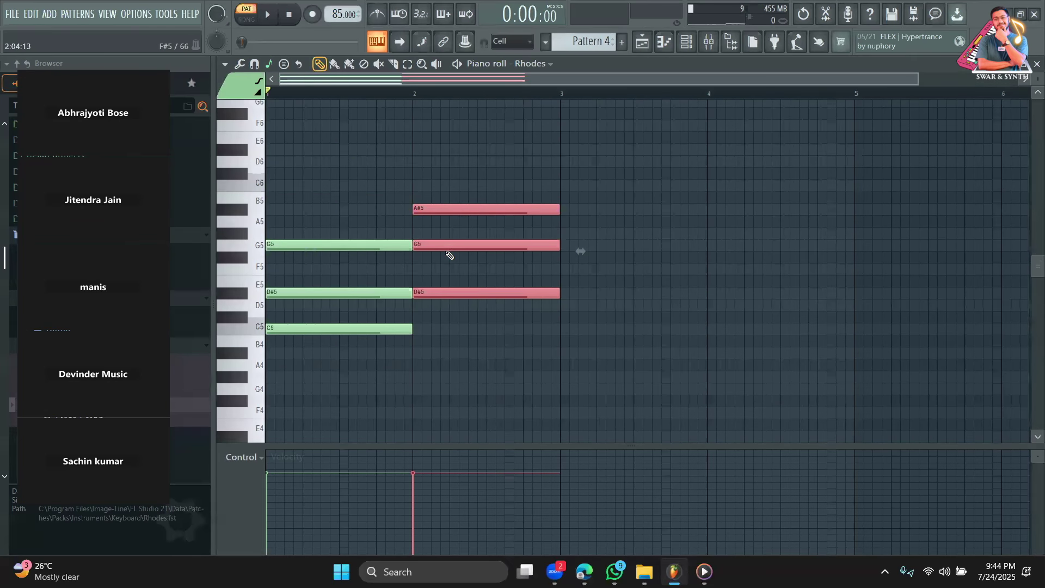
Play the arrangement from the playlist, then reopen the Rhodes piano roll.
left_click(646, 41)
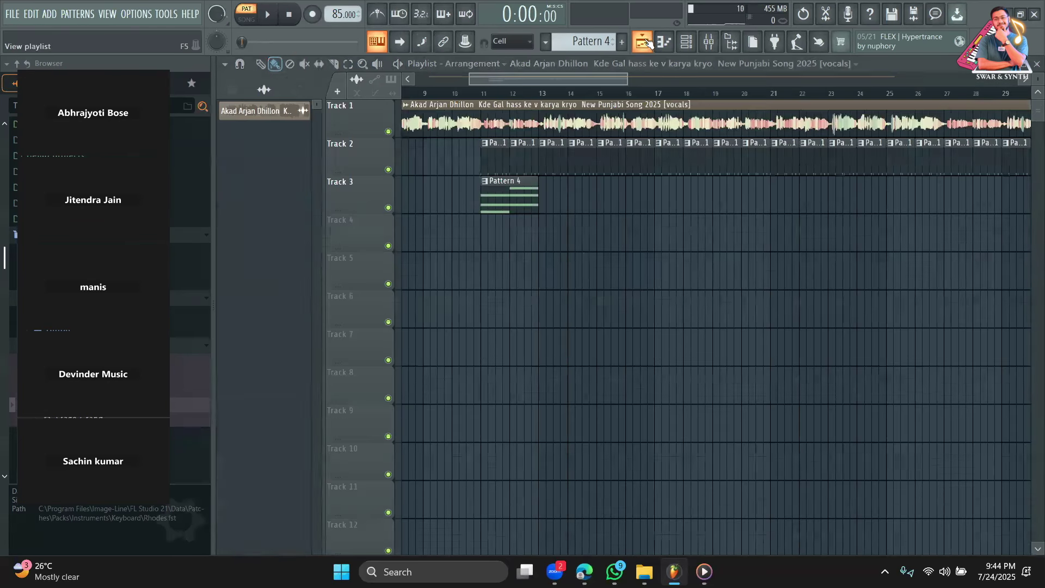
key("space")
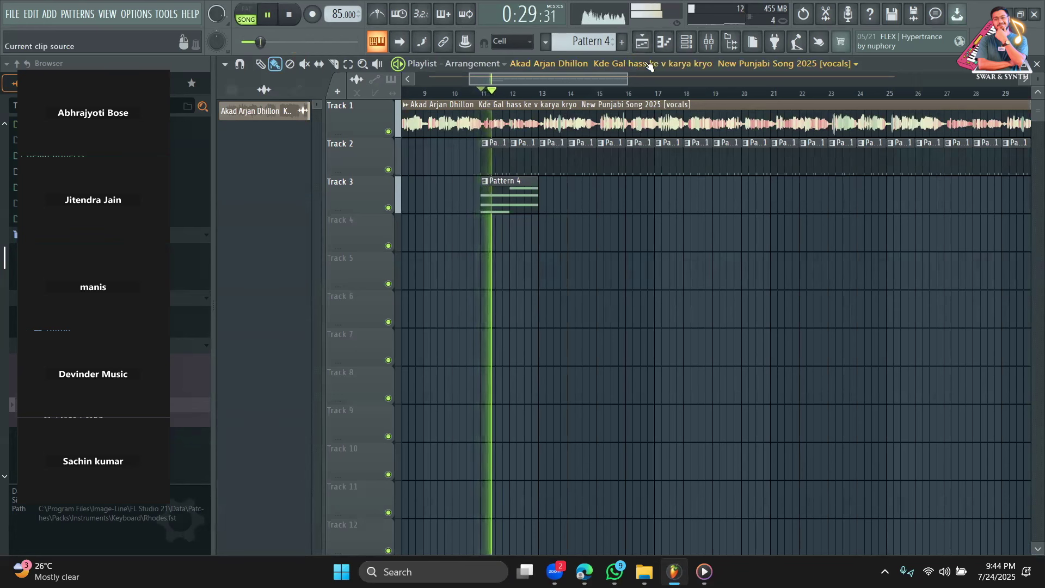
left_click(664, 42)
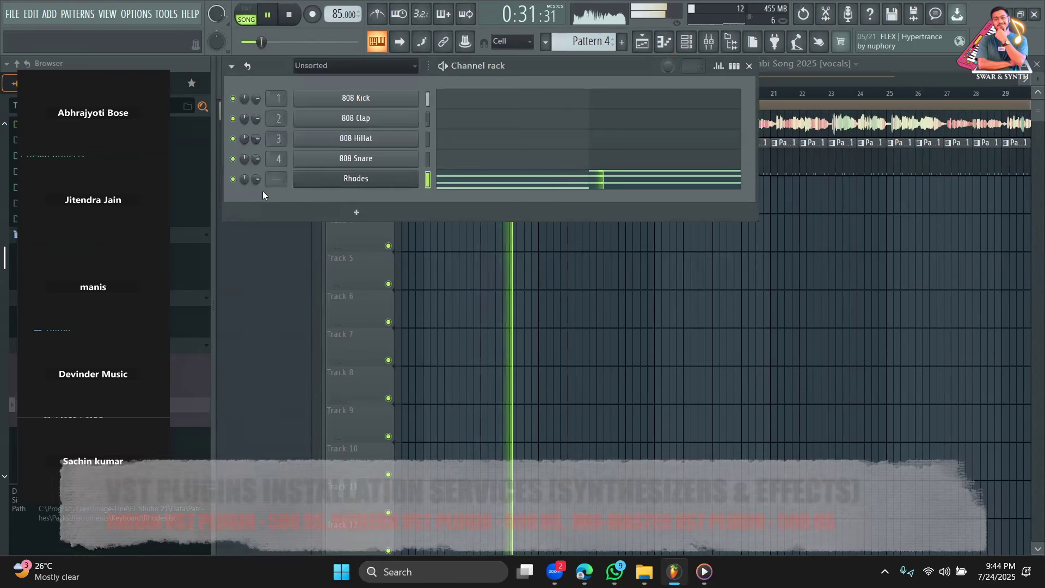
left_click(505, 178)
Copy the bar-1 C5–D#5–G5 chord into bar 3.
left_click(408, 63)
left_click_drag(354, 396, 326, 205)
key("space")
left_click(320, 64)
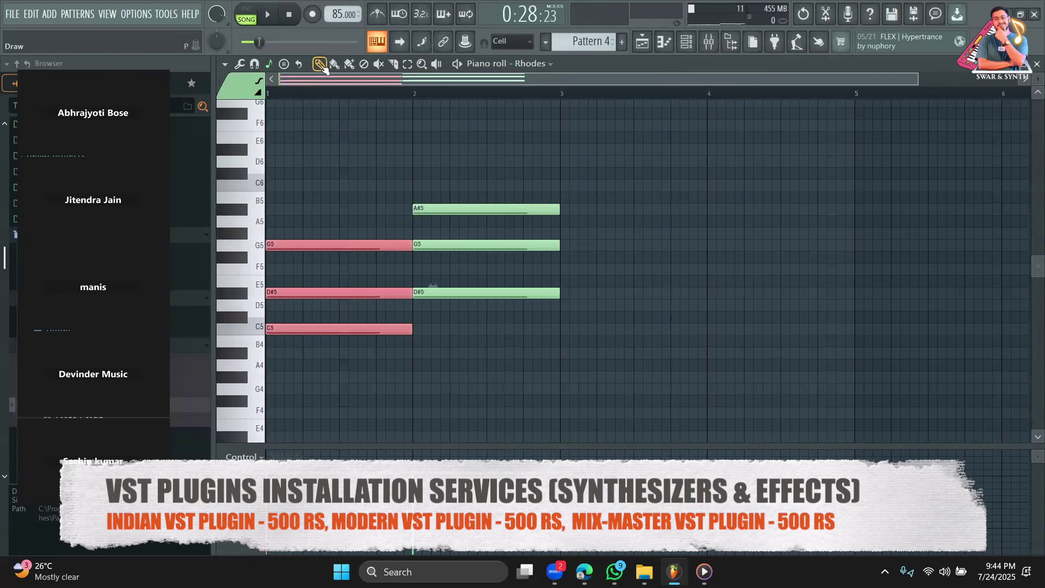
left_click_drag(289, 328, 571, 330)
Copy the bar-2 chord into bar 4 as A#4–D5–F5 and play the four-bar progression.
left_click_drag(441, 158, 492, 320)
key("space")
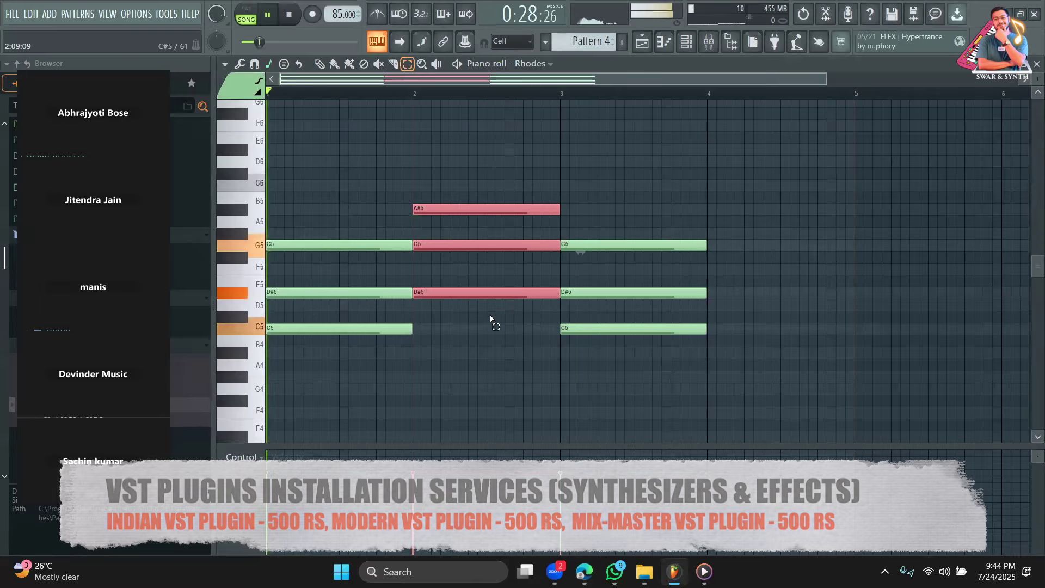
left_click(320, 64)
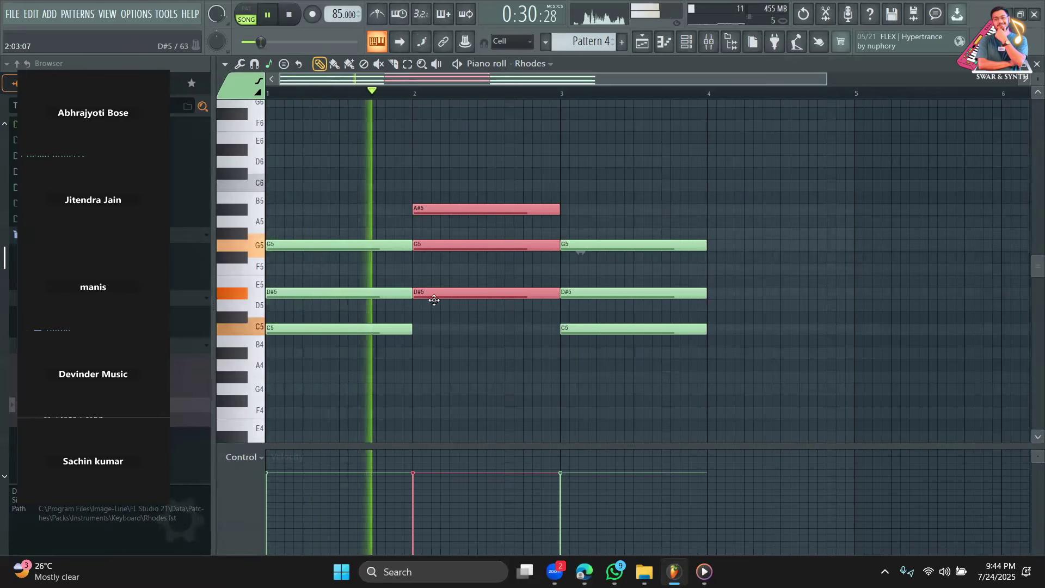
left_click_drag(432, 297, 433, 304)
key("space")
key("ctrl+z")
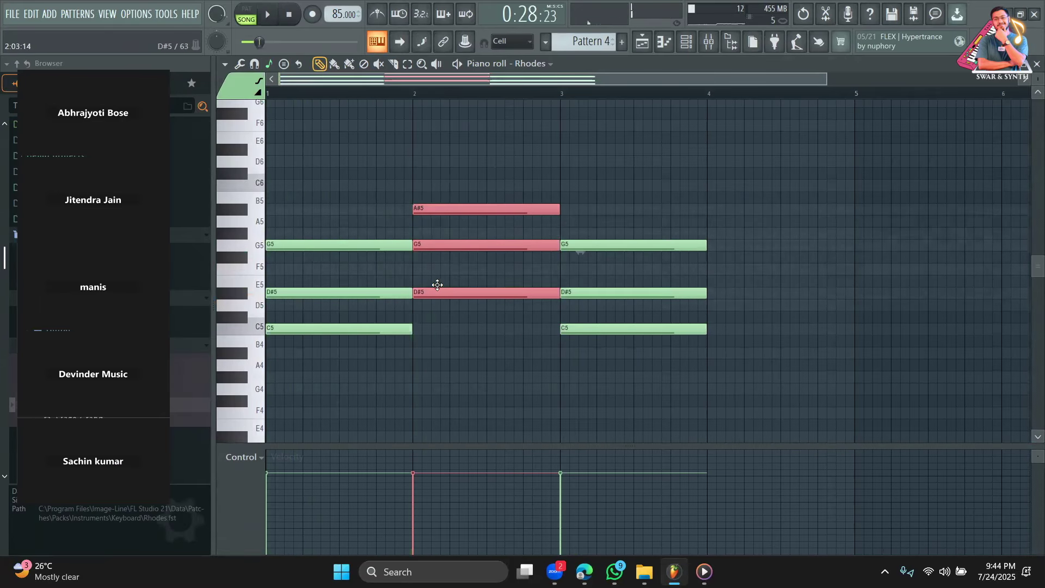
left_click_drag(426, 294, 722, 364)
key("space")
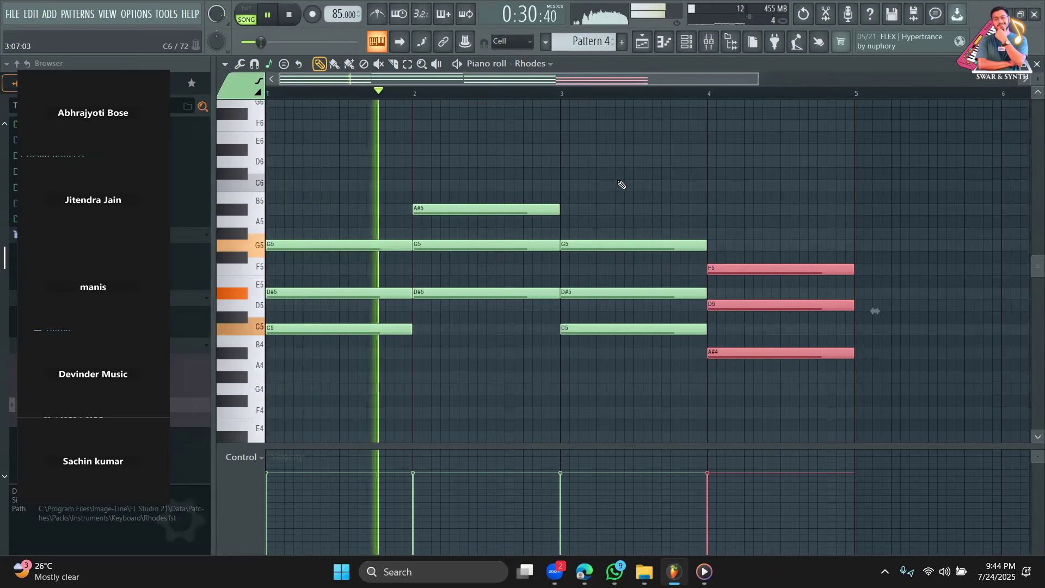
key("space")
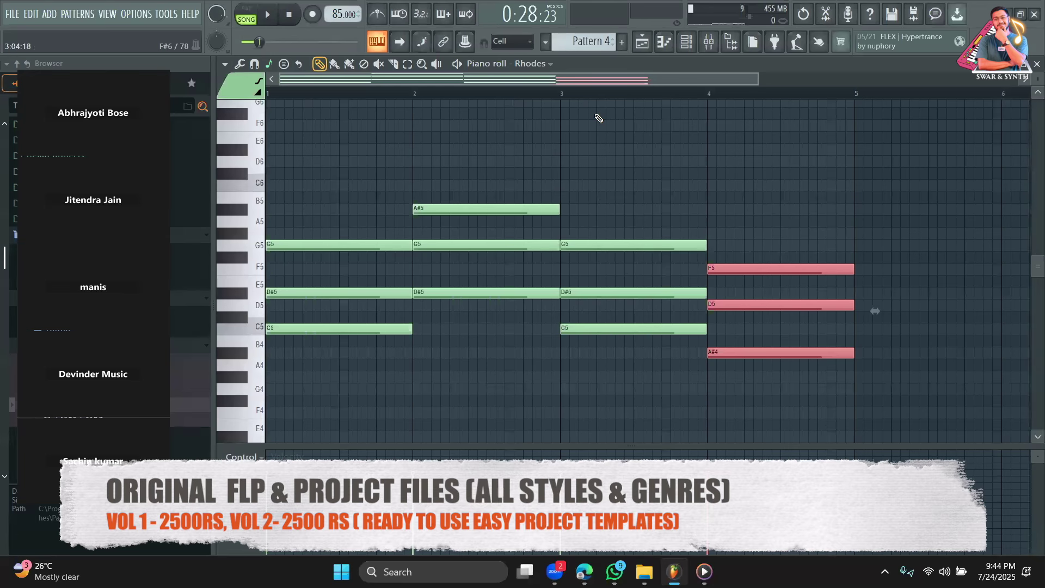
scroll(652, 157, "down", 3)
left_click(657, 322)
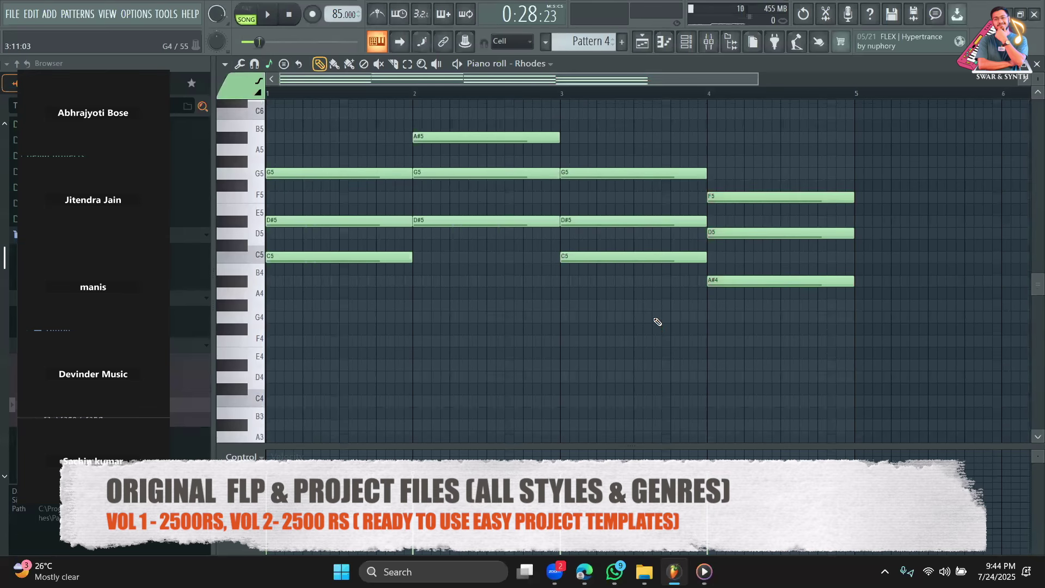
key("space")
scroll(516, 300, "up", 2)
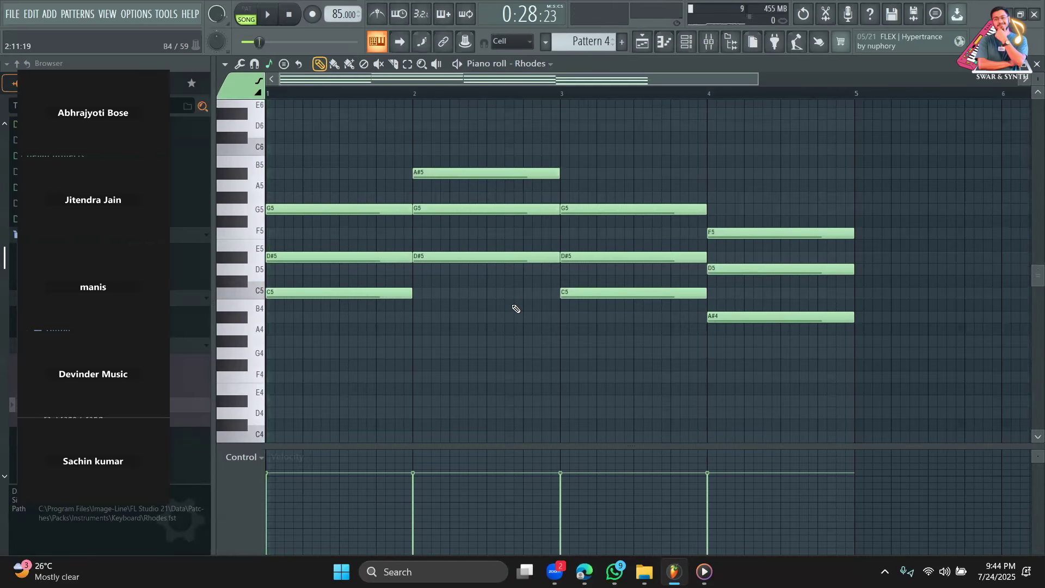
key("space")
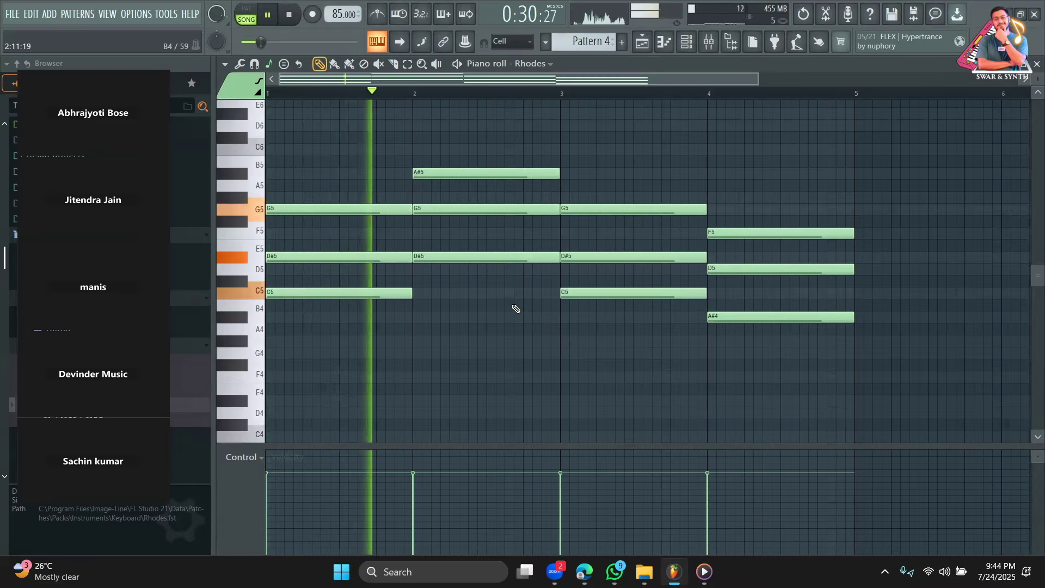
key("space")
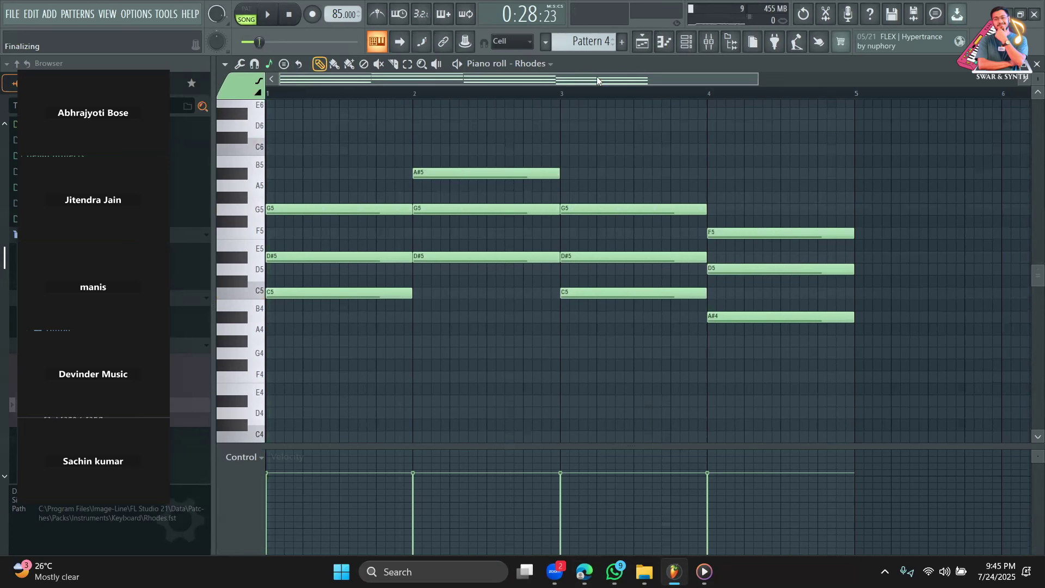
key("space")
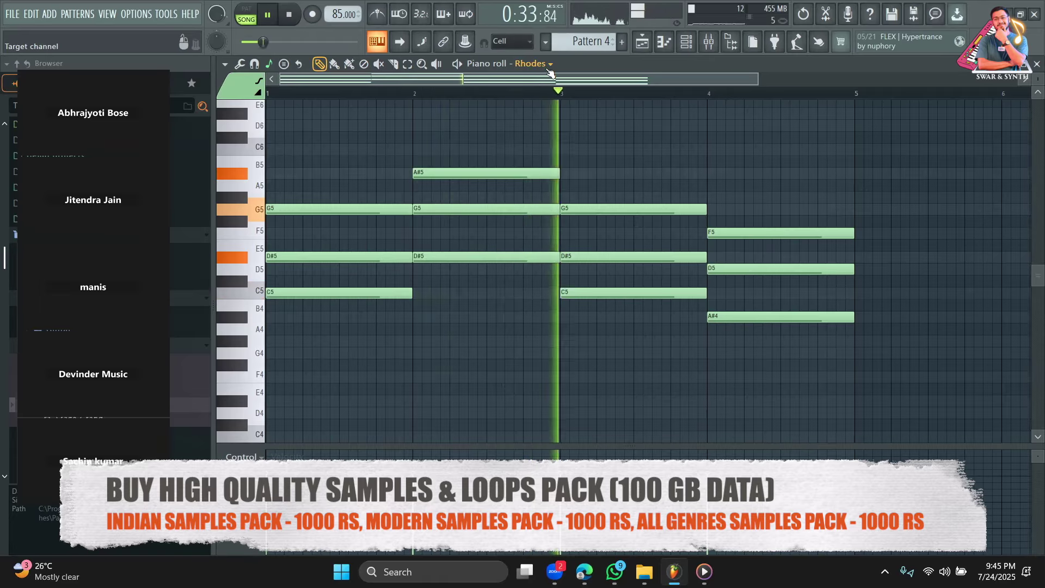
Lower the bar-2 Rhodes chord to A#4, D5 and F5.
left_click(408, 65)
left_click_drag(817, 358, 771, 168)
left_click_drag(512, 323, 466, 132)
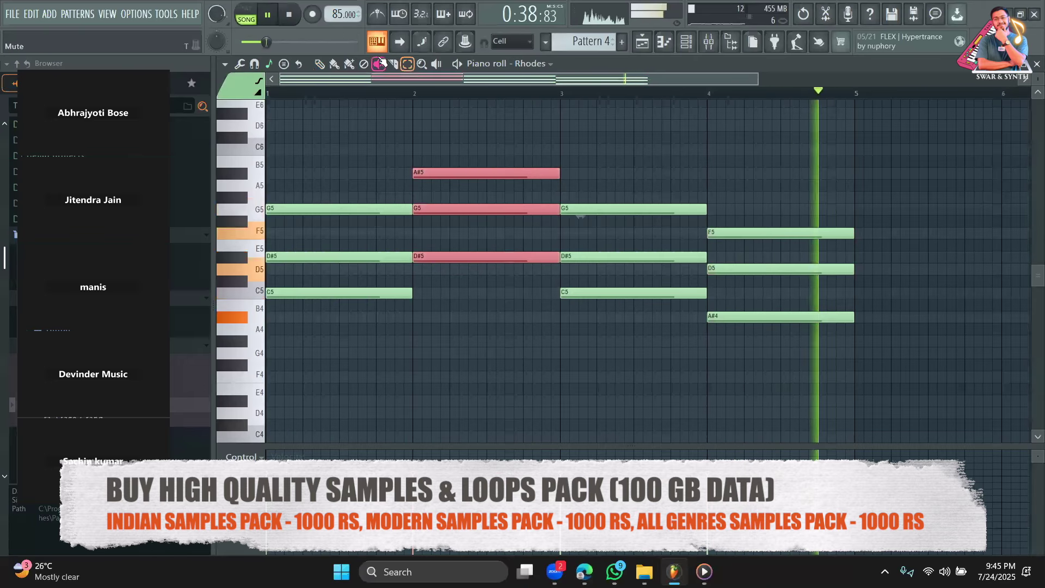
left_click(320, 64)
left_click_drag(441, 260, 439, 319)
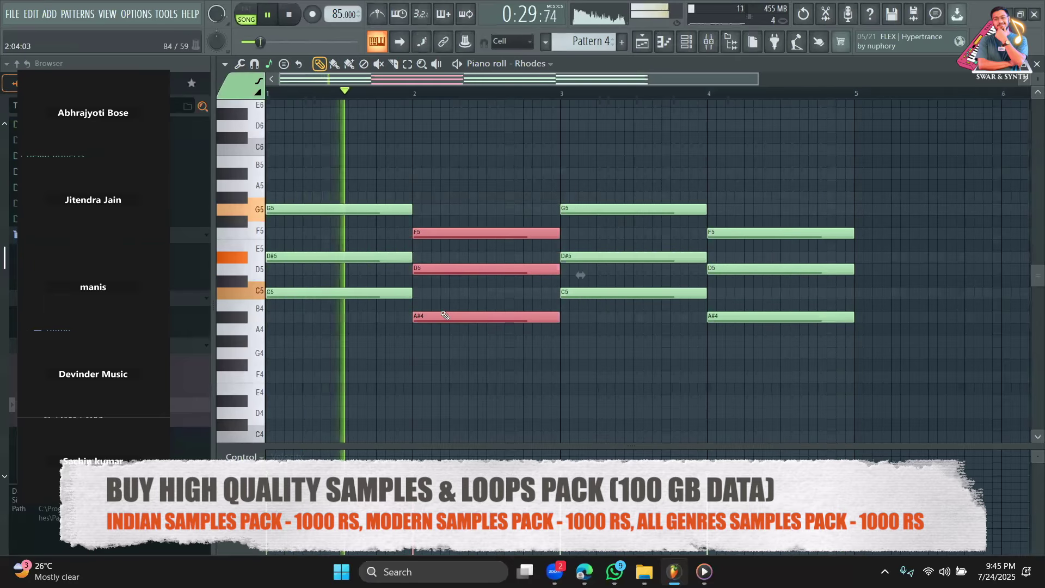
Raise the bar-4 chord to D#5, G5 and A#5 and stop playback.
left_click(409, 64)
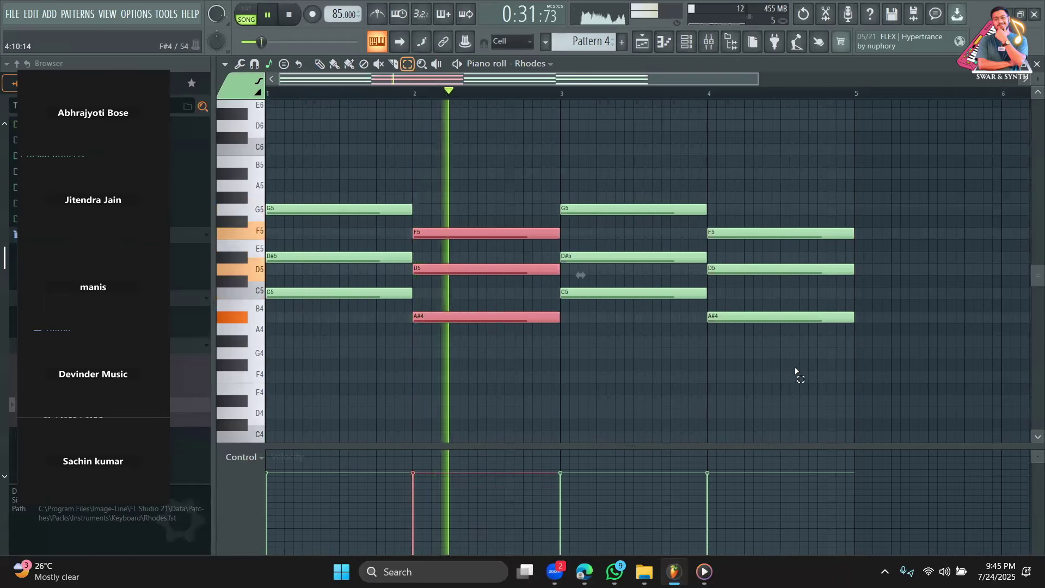
left_click_drag(797, 374, 767, 216)
left_click(320, 64)
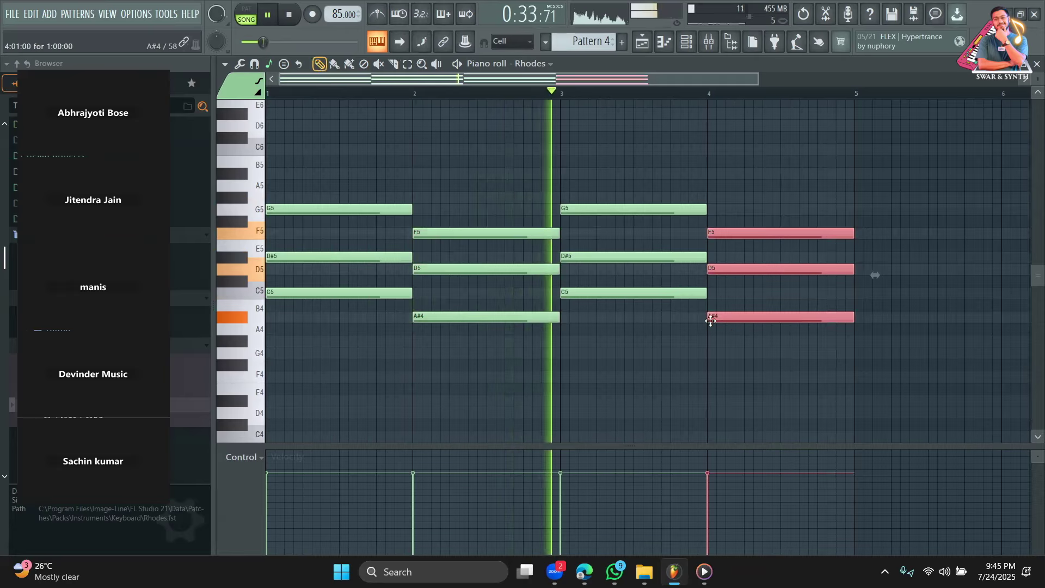
left_click_drag(719, 319, 721, 252)
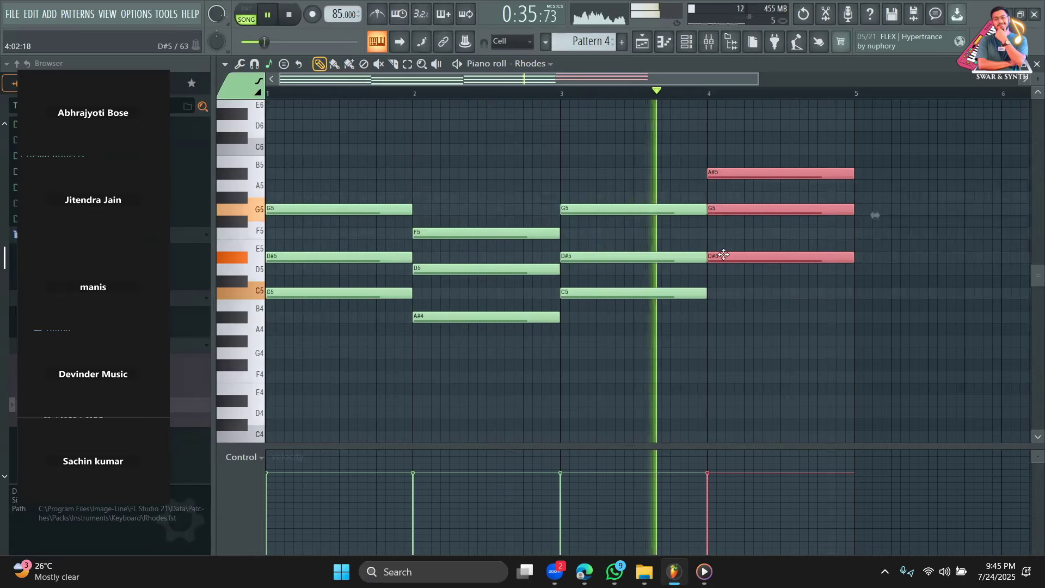
left_click(809, 353)
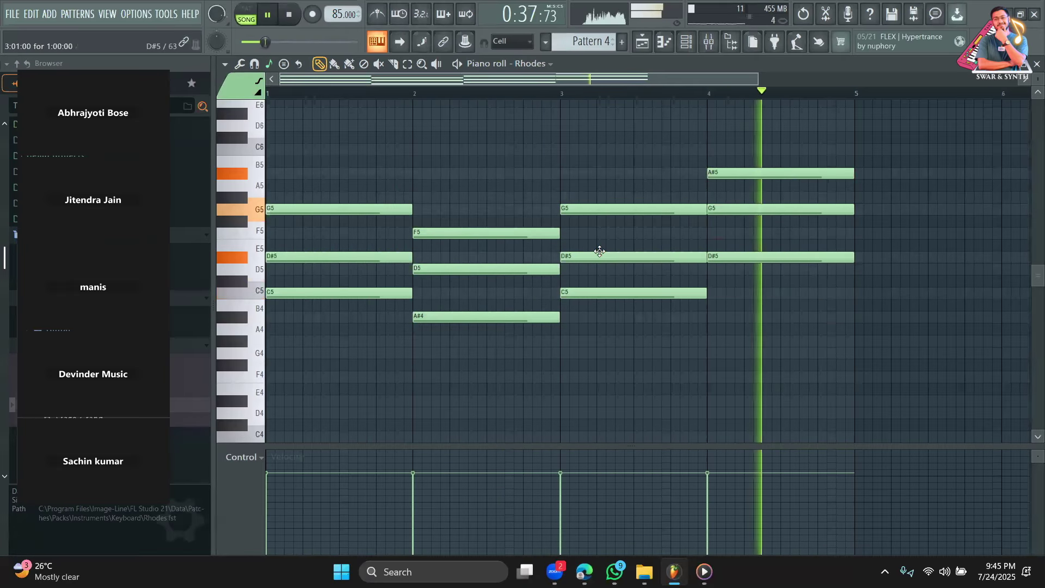
key("space")
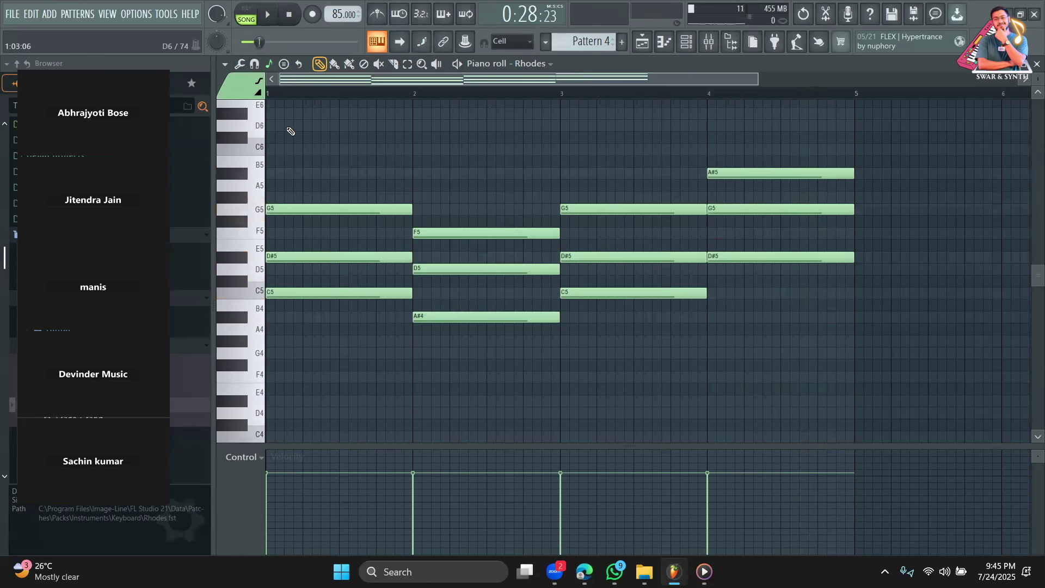
Paint a second Pattern 4 clip on Track 3 at bar 15 and play from bar 11.
left_click(643, 42)
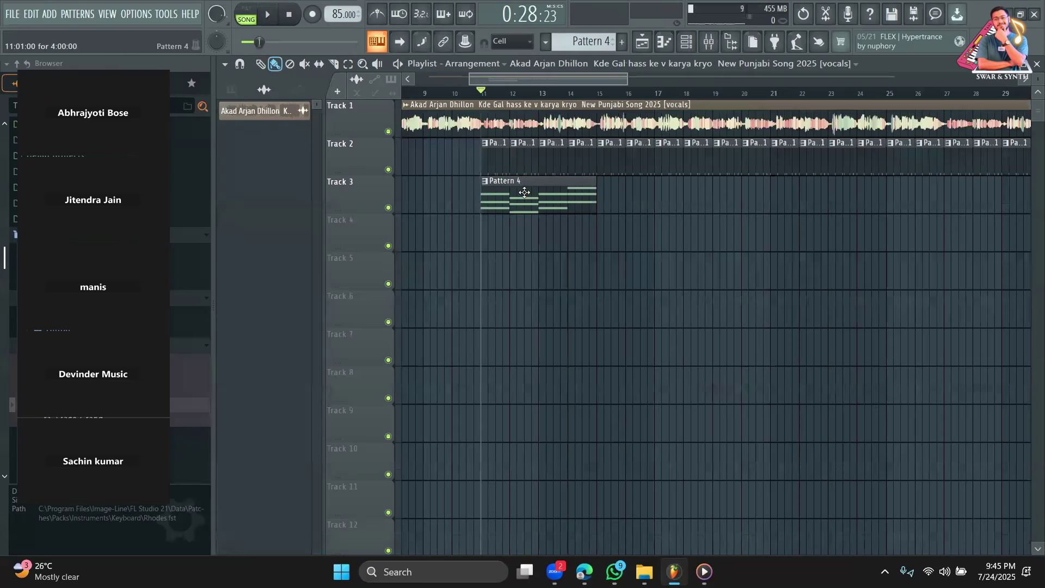
left_click(608, 194)
left_click_drag(608, 195, 614, 195)
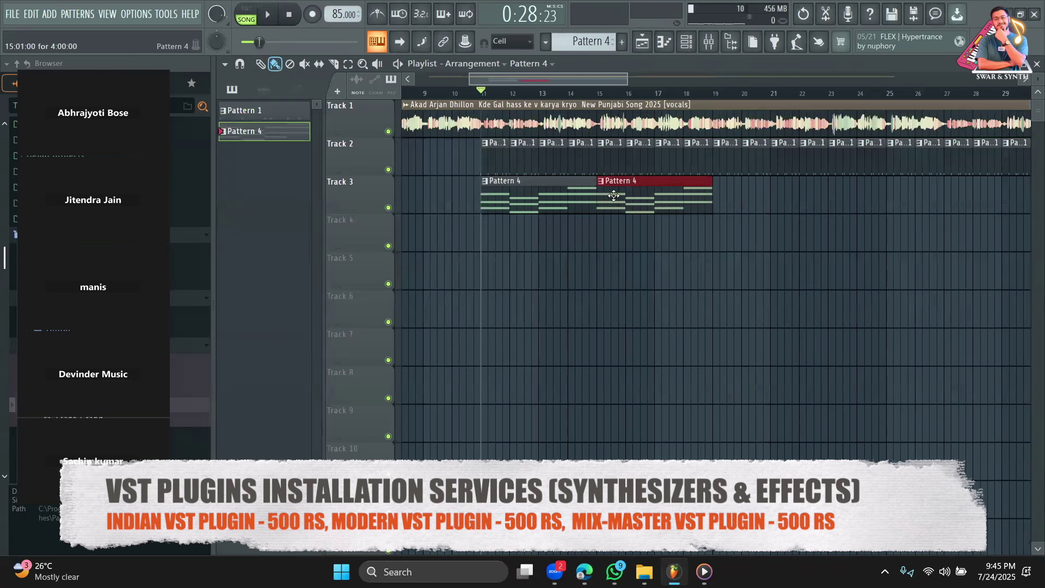
mouse_move(466, 94)
left_mouse_down()
mouse_move(488, 92)
mouse_move(474, 91)
left_mouse_up()
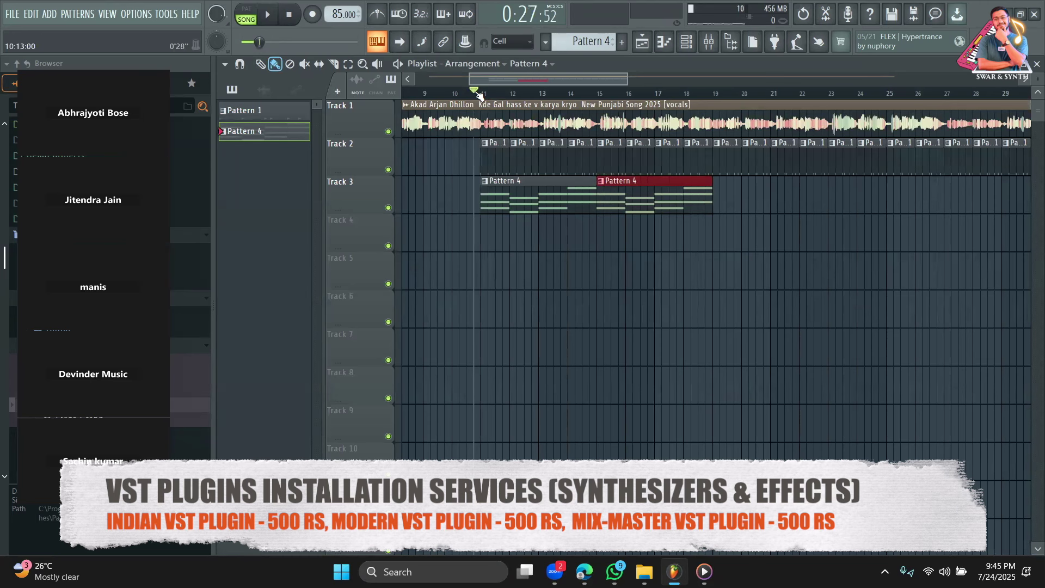
key("space")
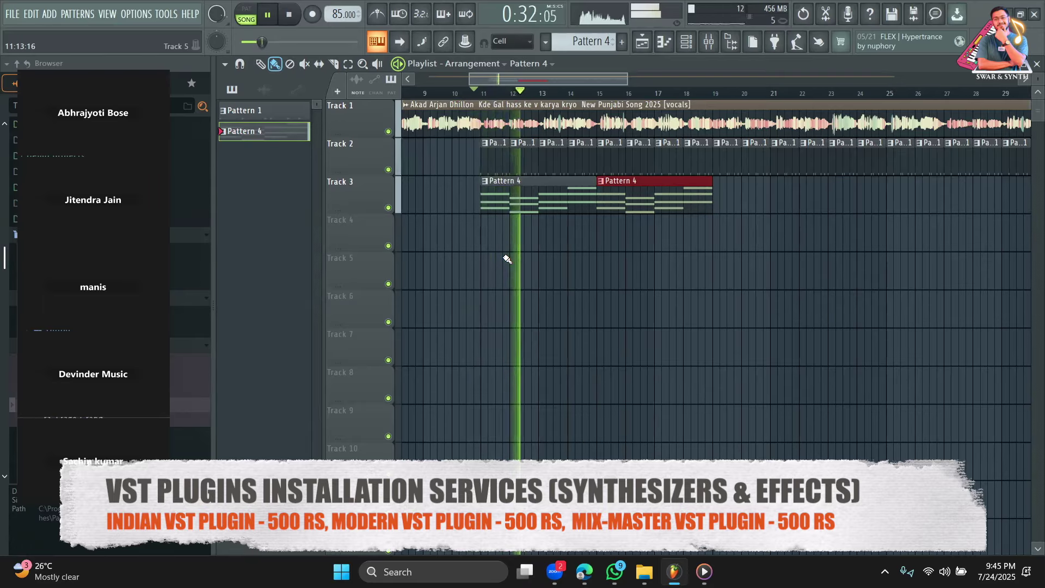
Lower Pattern 4's bar-2 chord (F5, D5, A#4) by two semitones to D#5, C5 and G#4.
double_click(518, 192)
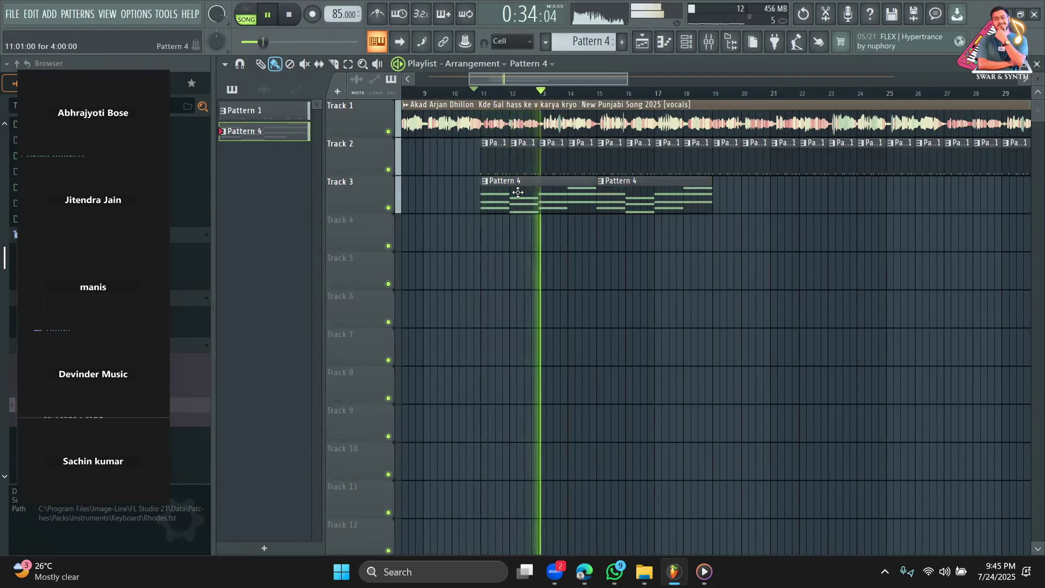
key("space")
left_click_drag(465, 157, 472, 323)
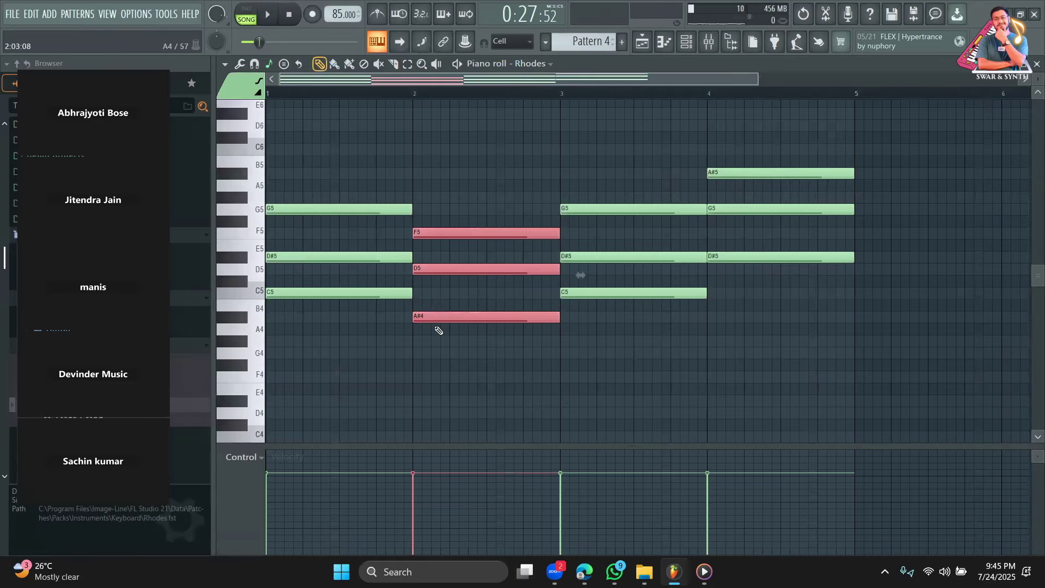
key("Down")
key("Down")
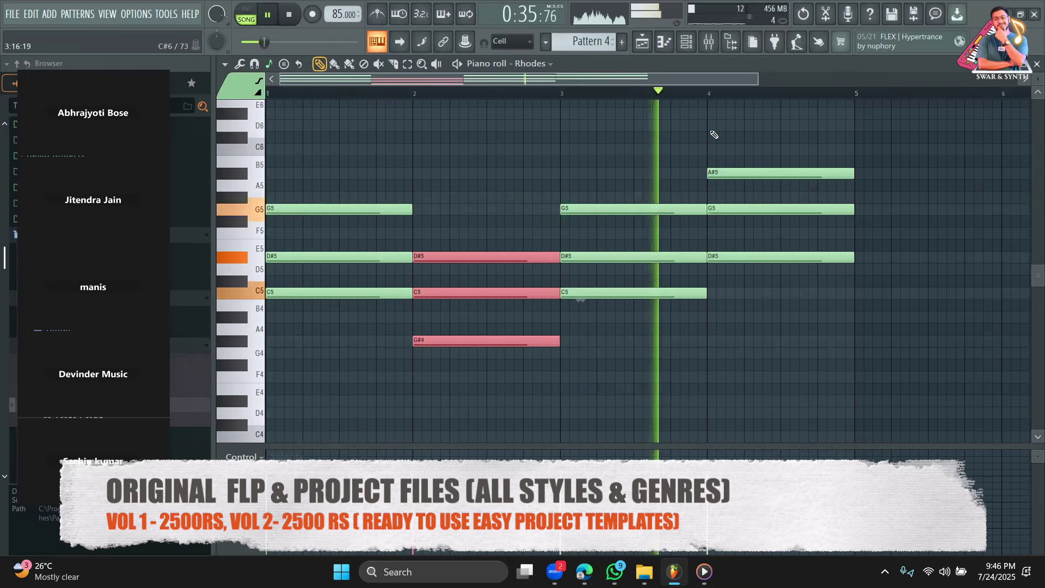
left_click(652, 45)
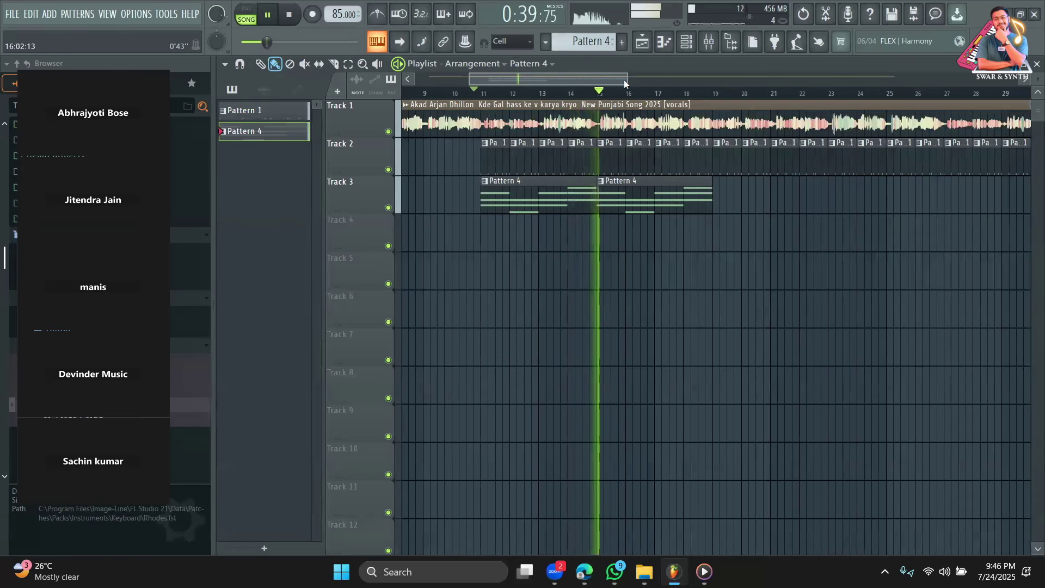
Zoom the playlist out and add Pattern 4 Rhodes clips on Track 3 at bars 19 and 23.
left_click_drag(626, 79, 651, 81)
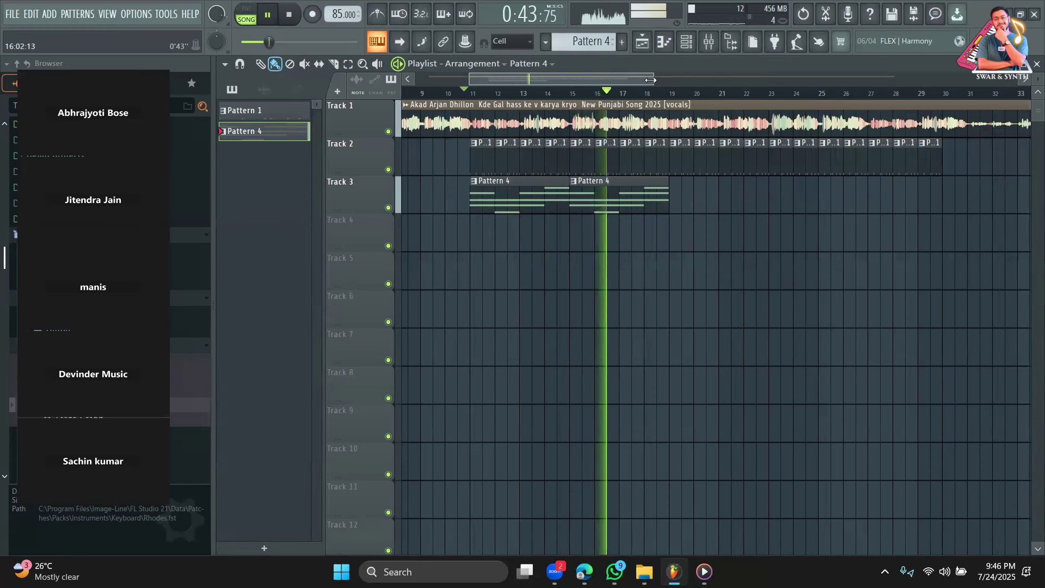
left_click_drag(655, 80, 673, 80)
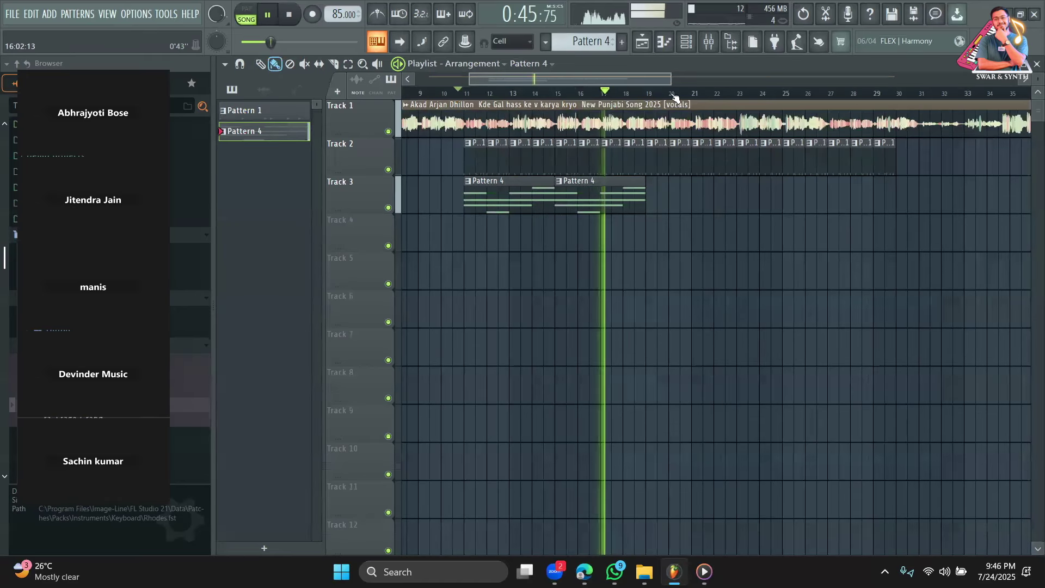
left_click(652, 194)
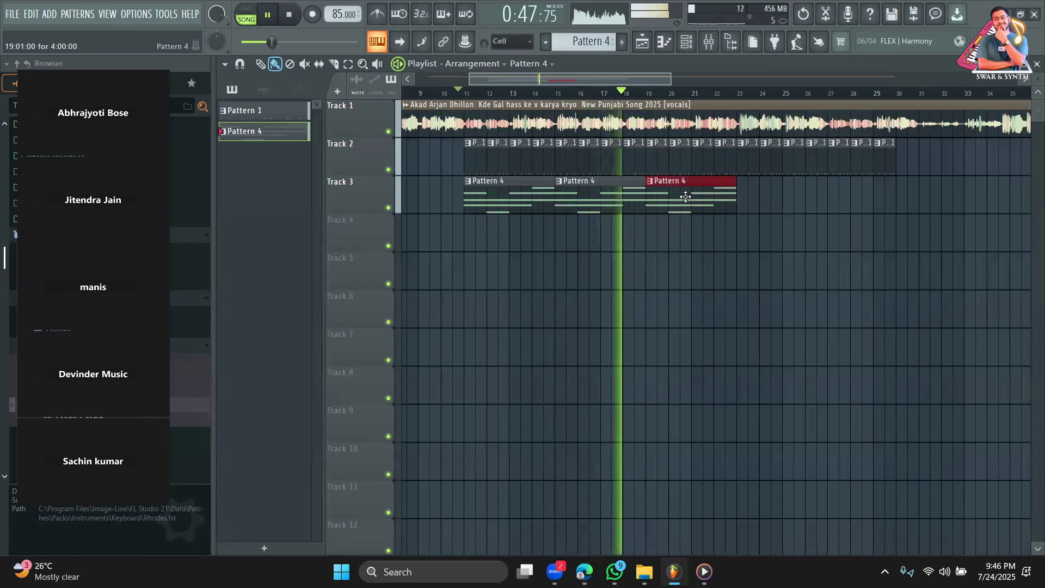
left_click(748, 195)
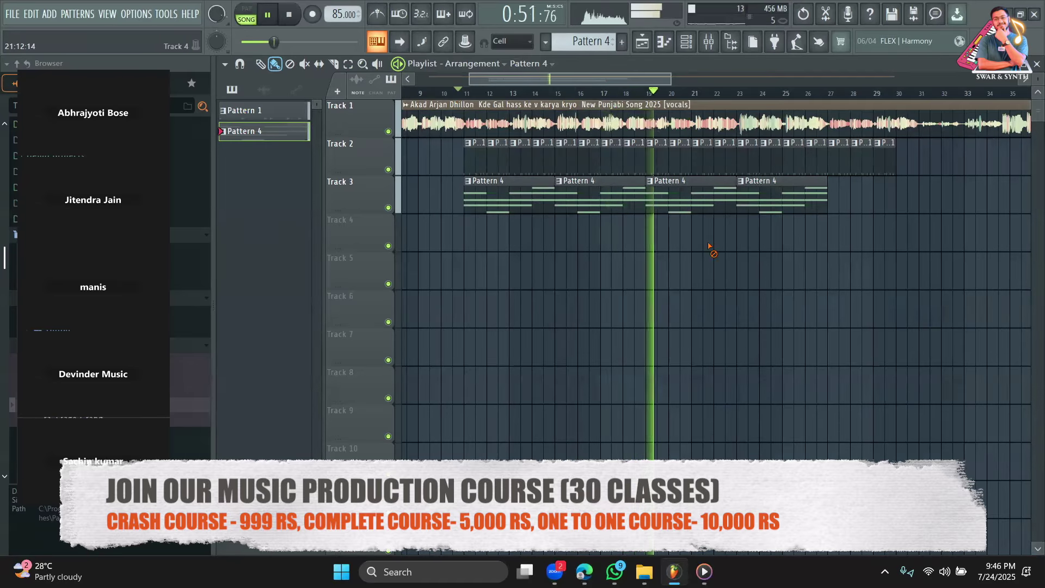
left_click(261, 65)
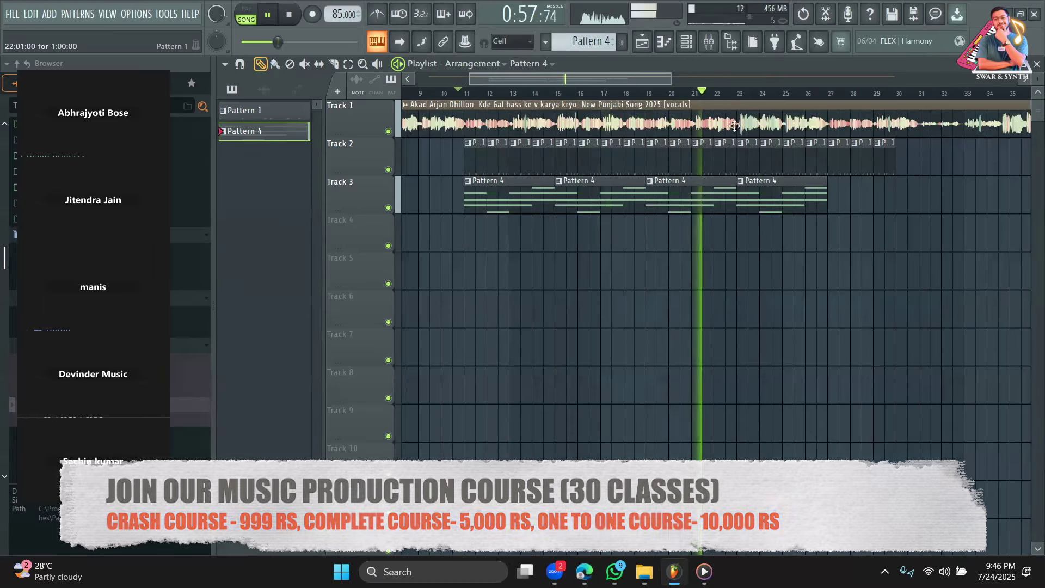
Delete the Track 2 drum clip at bar 22 and add Pattern 4 clips at bars 27, 3 and 7.
right_click(729, 158)
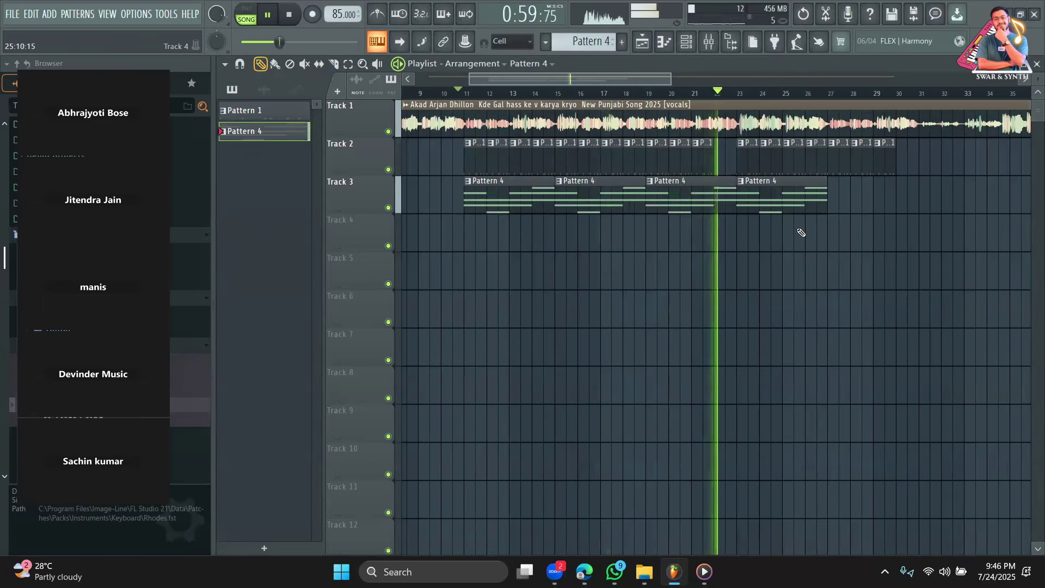
left_click(833, 192)
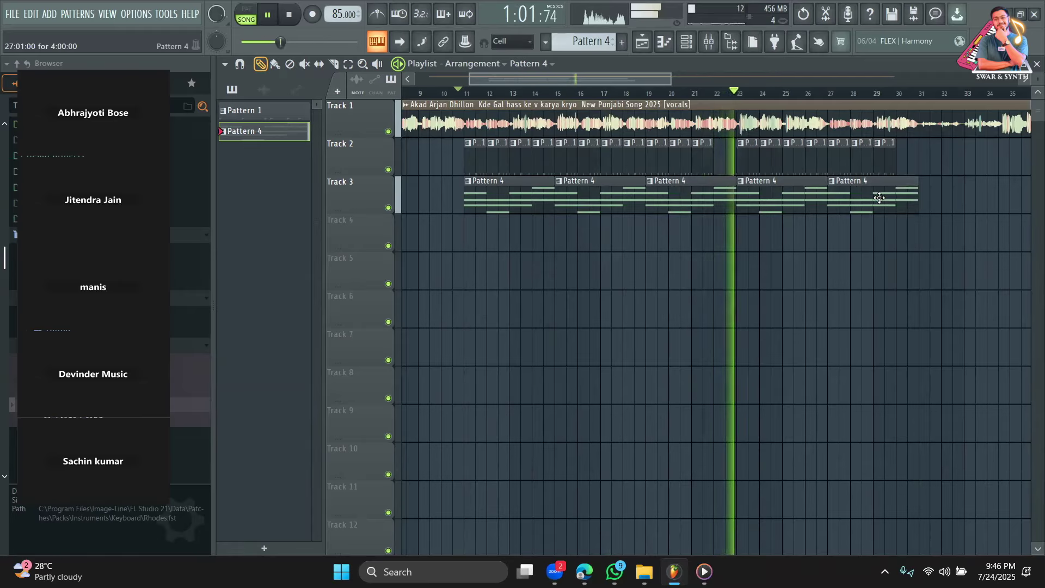
left_click_drag(632, 83, 679, 76)
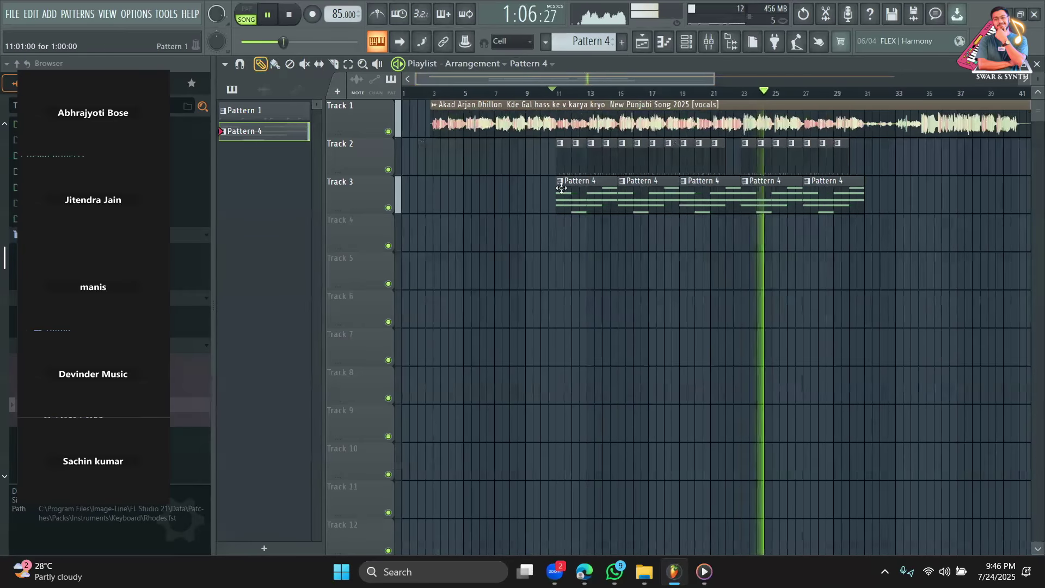
left_click(436, 202)
left_click(501, 202)
key("space")
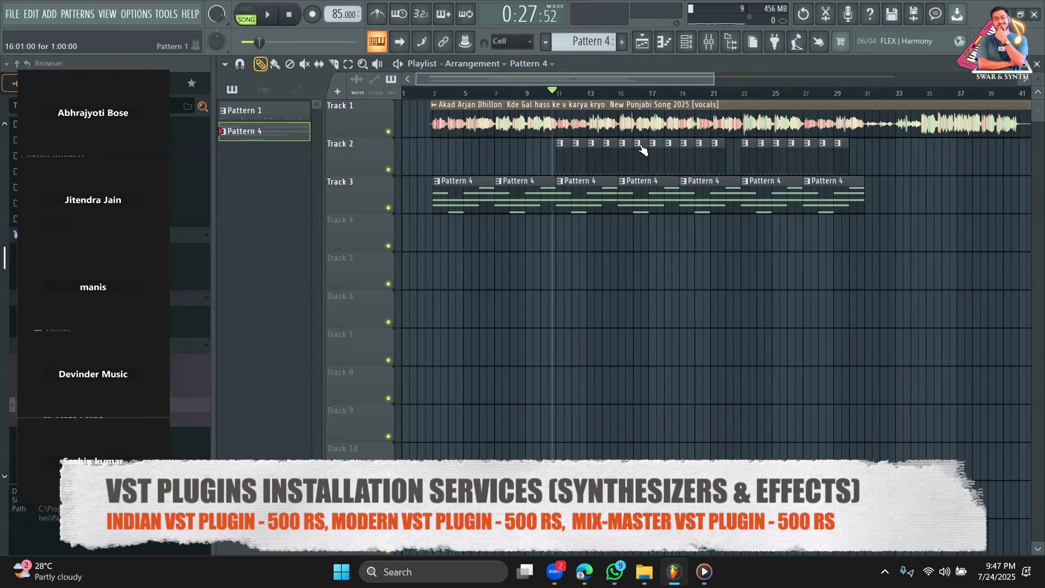
left_click(436, 93)
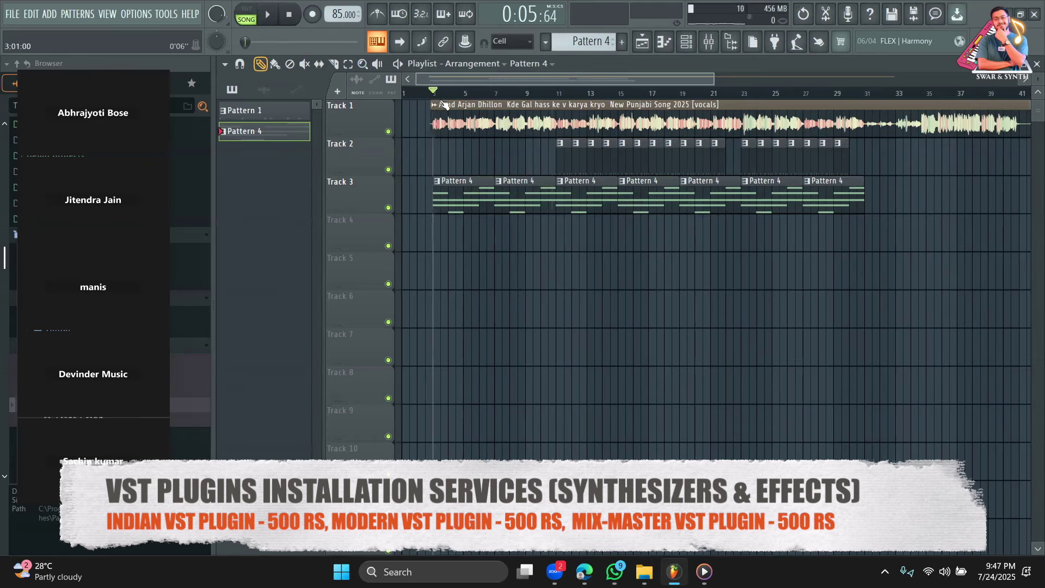
key("space")
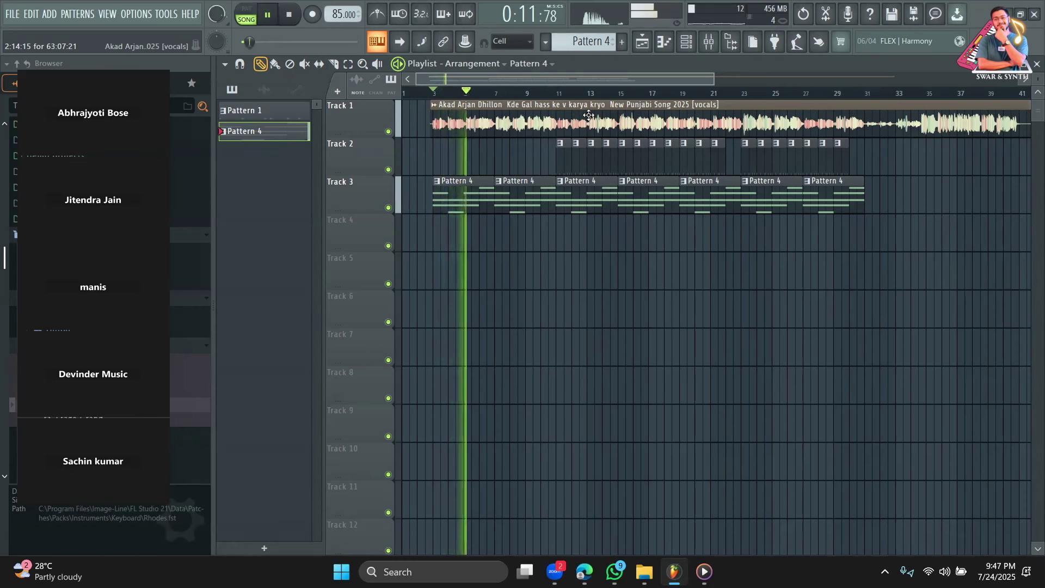
left_click(563, 156)
left_click(499, 164)
left_click(516, 164)
left_click(531, 163)
left_click(545, 163)
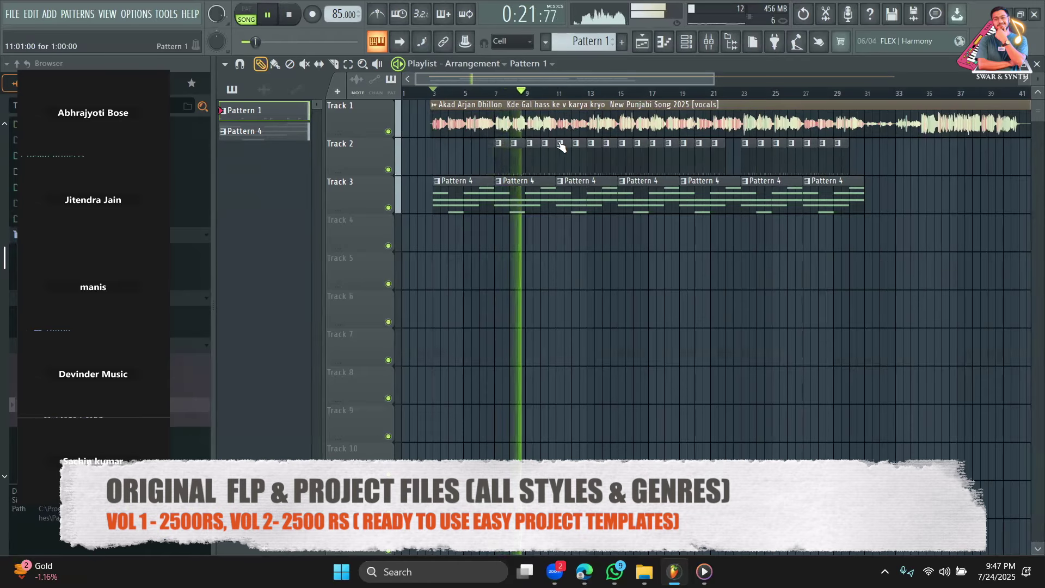
right_click(528, 155)
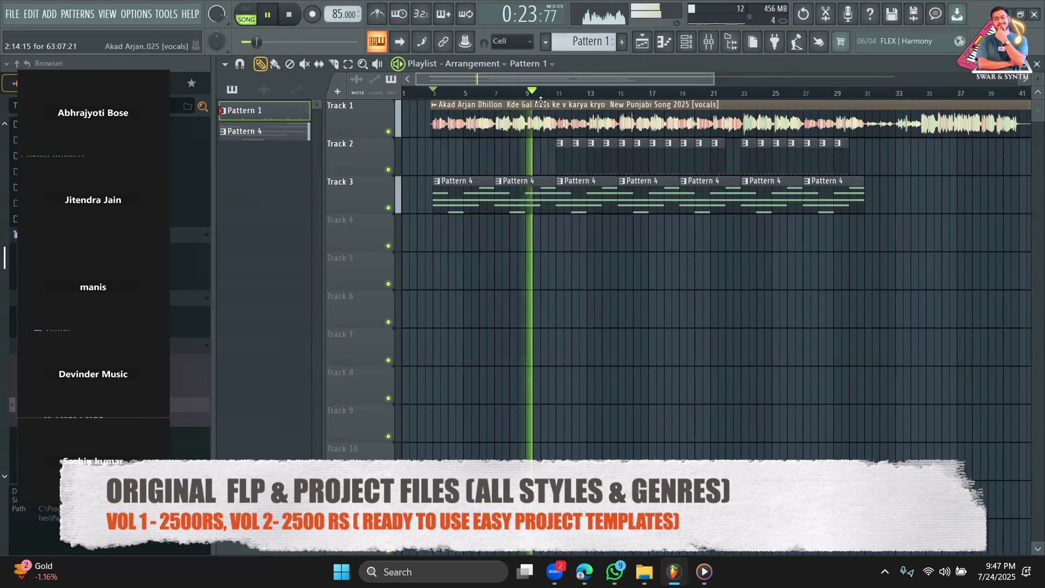
mouse_move(584, 571)
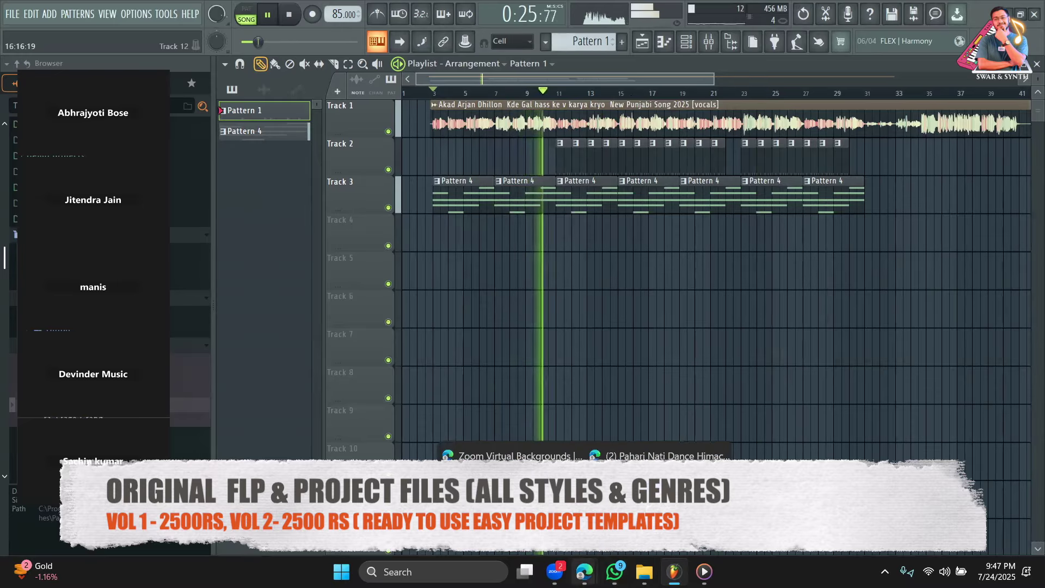
left_click(655, 536)
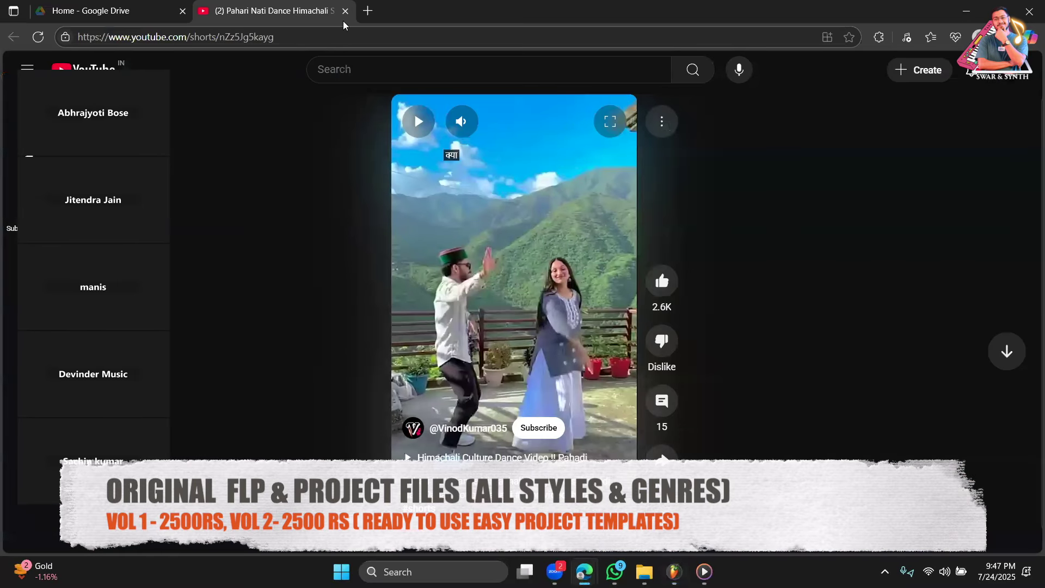
left_click(962, 17)
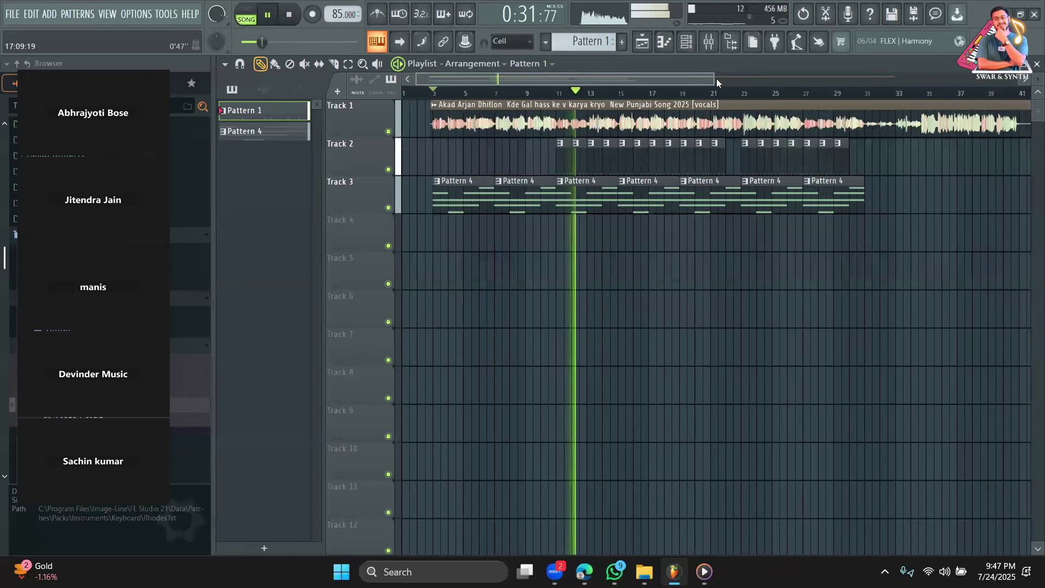
Stop playback and erase the Track 1 vocal clip and all pattern clips on Tracks 2 and 3.
left_click_drag(715, 80, 958, 88)
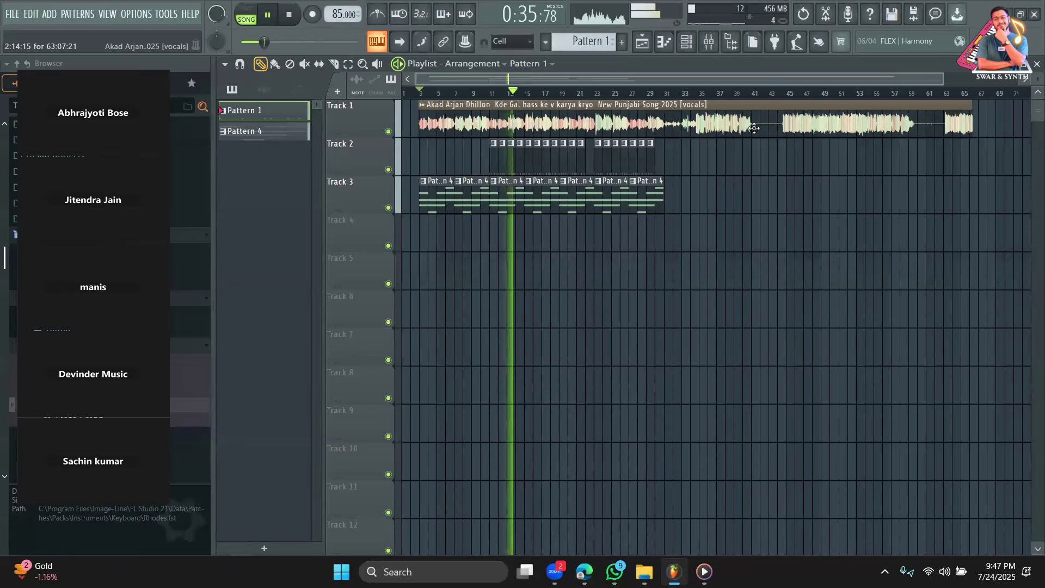
key("space")
right_click(625, 125)
mouse_move(622, 123)
left_mouse_down()
mouse_move(770, 177)
mouse_move(291, 184)
left_mouse_up()
left_click_drag(509, 218, 321, 197)
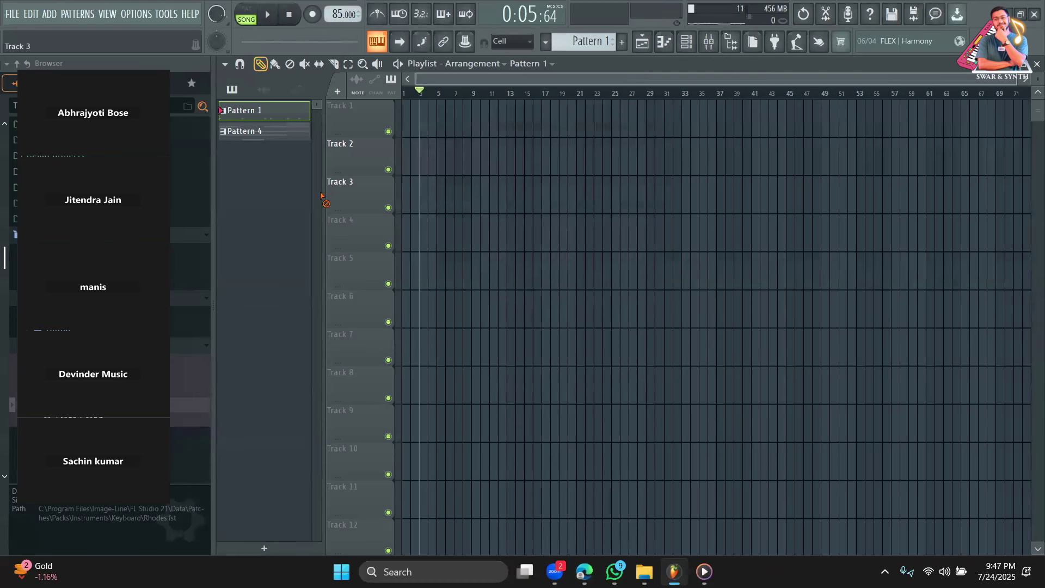
In File Explorer, search TOSHIBA EXT (F:) > songs & music for 'MAANYA'.
left_click(645, 571)
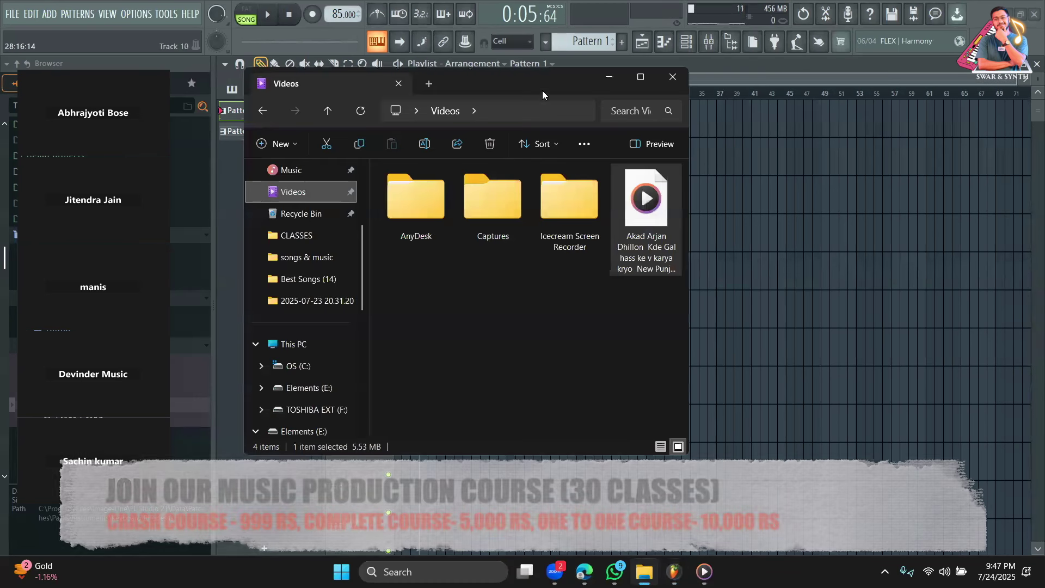
left_click_drag(523, 84, 656, 197)
scroll(438, 368, "down", 3)
scroll(438, 368, "up", 1)
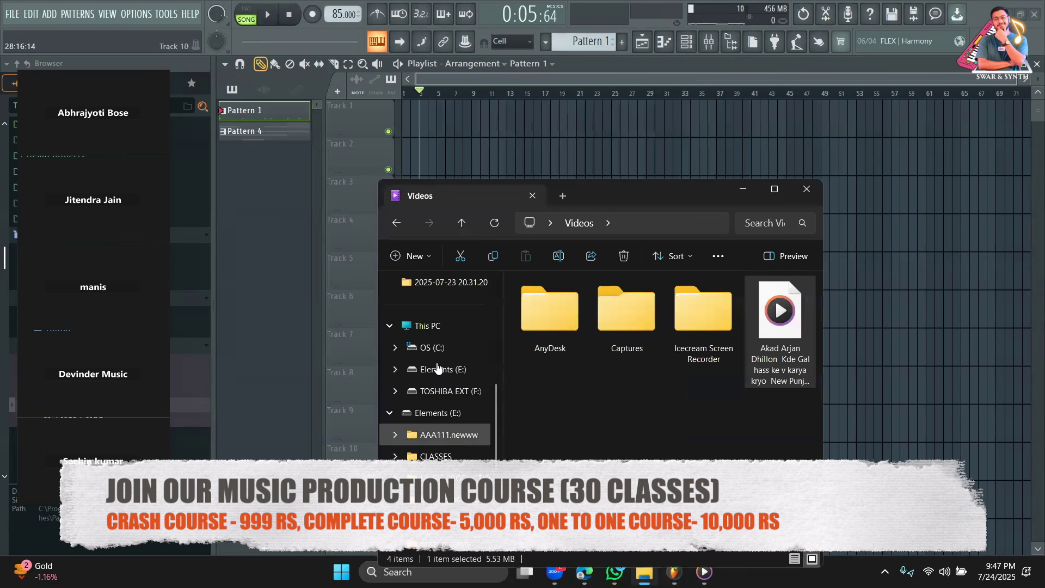
left_click(463, 392)
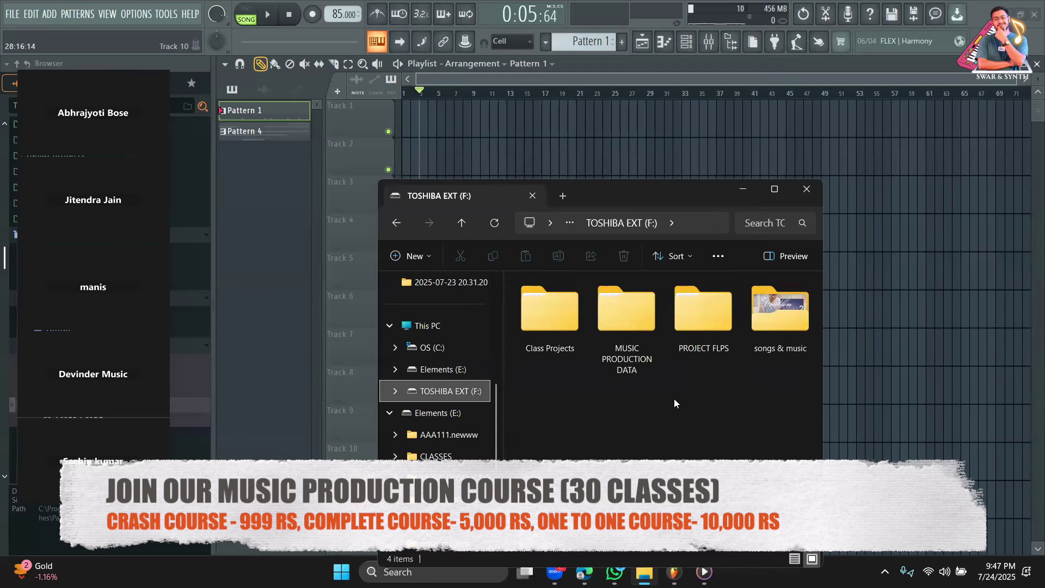
double_click(780, 322)
left_click(735, 228)
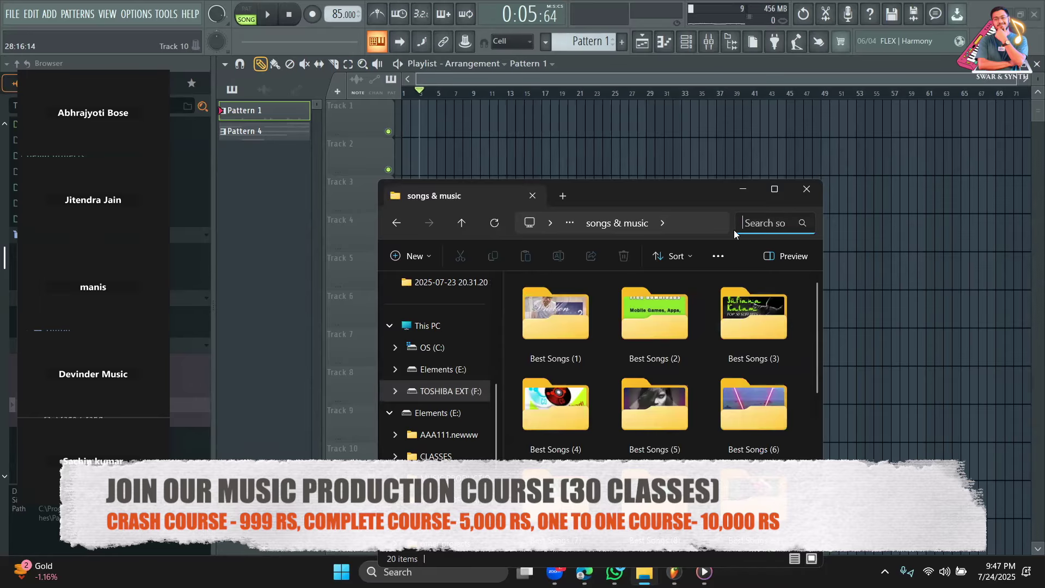
type("MAANYA")
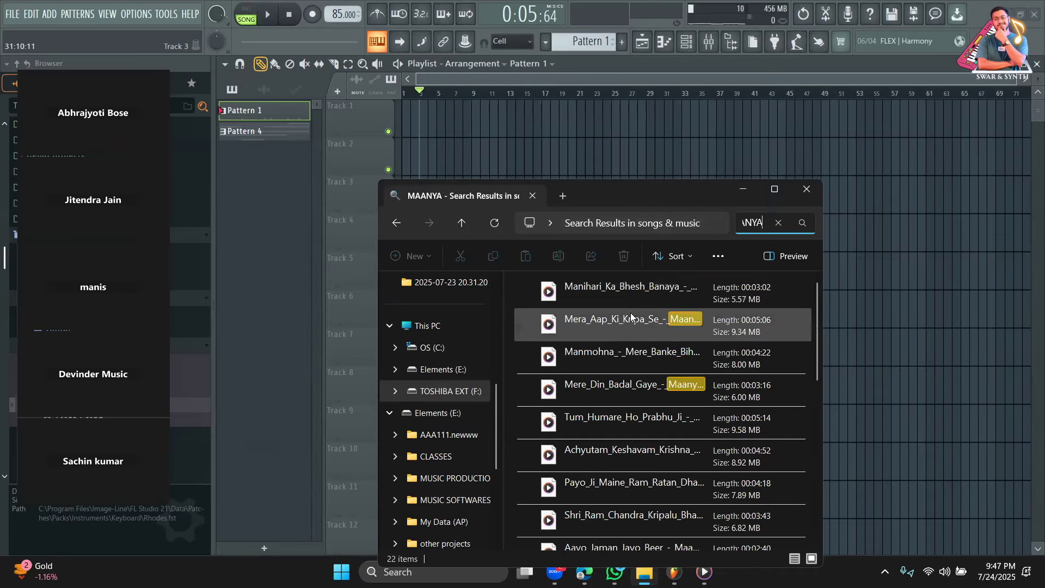
Drag the Mithe_Ras_Se_Bharyo bhajan file from the results onto Track 1 of the playlist.
scroll(615, 343, "down", 1)
scroll(616, 336, "down", 1)
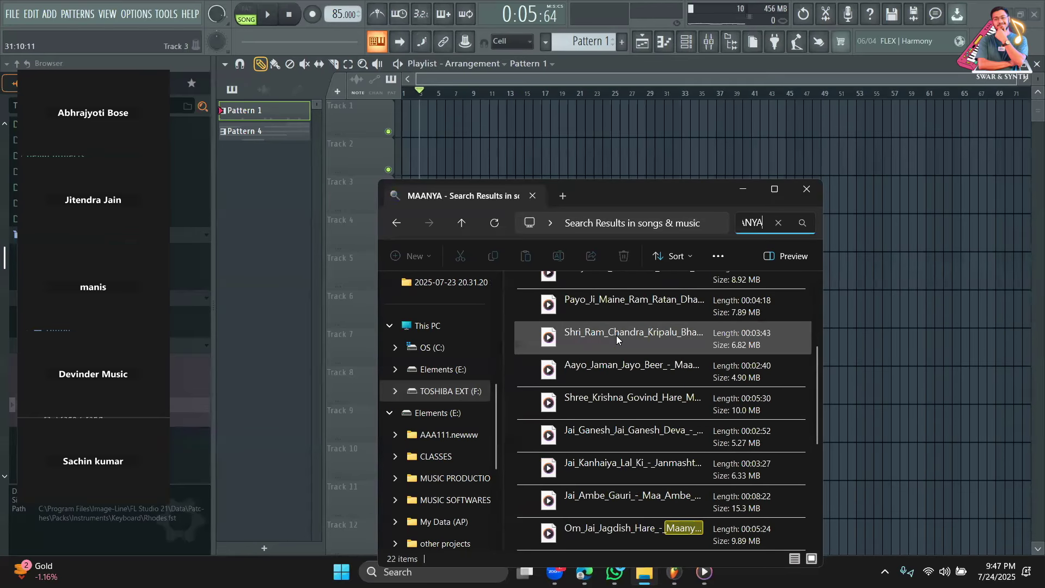
scroll(616, 336, "up", 1)
scroll(616, 337, "down", 1)
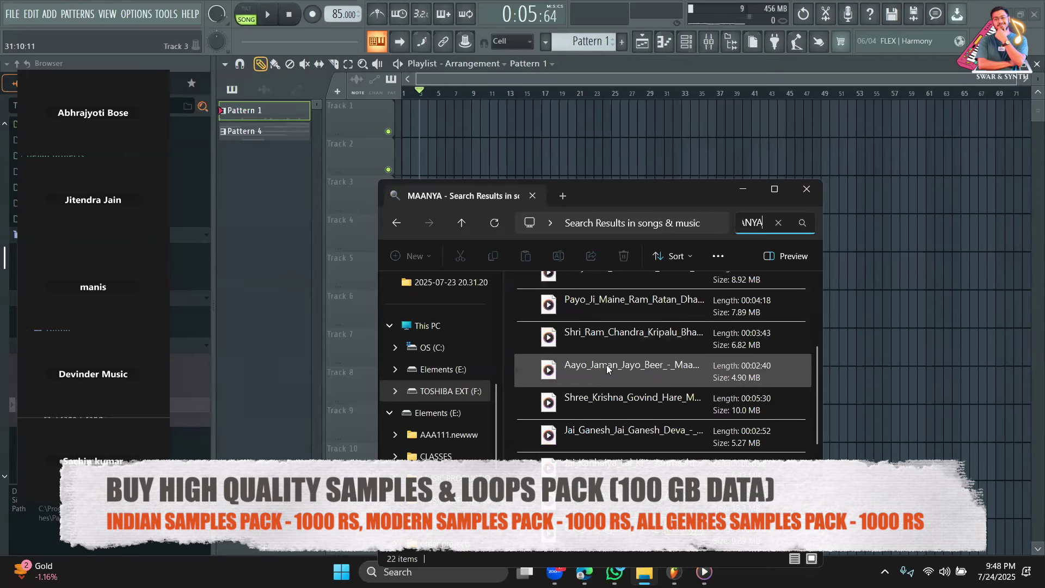
scroll(611, 430, "down", 2)
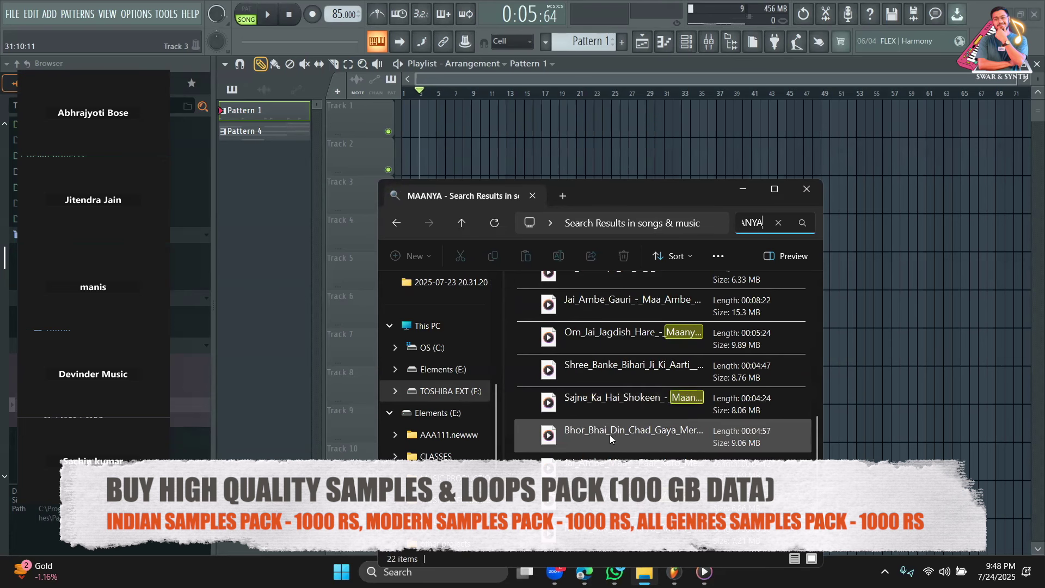
scroll(609, 434, "down", 1)
left_click_drag(609, 464, 893, 238)
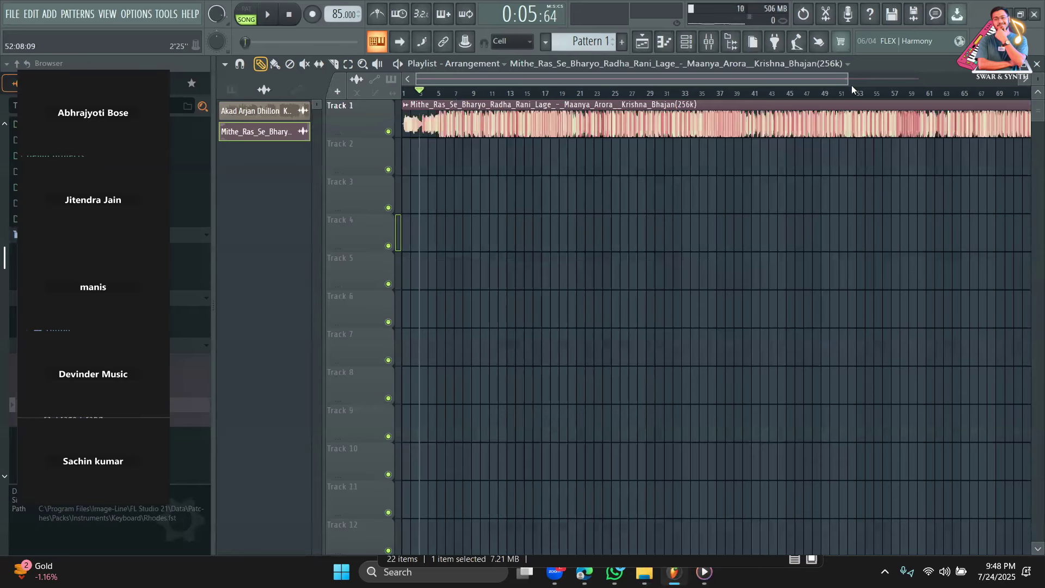
Lower the bhajan clip's gain to about -4.6 dB, zoom in, and set playback to bar 9.
scroll(851, 85, "down", 3)
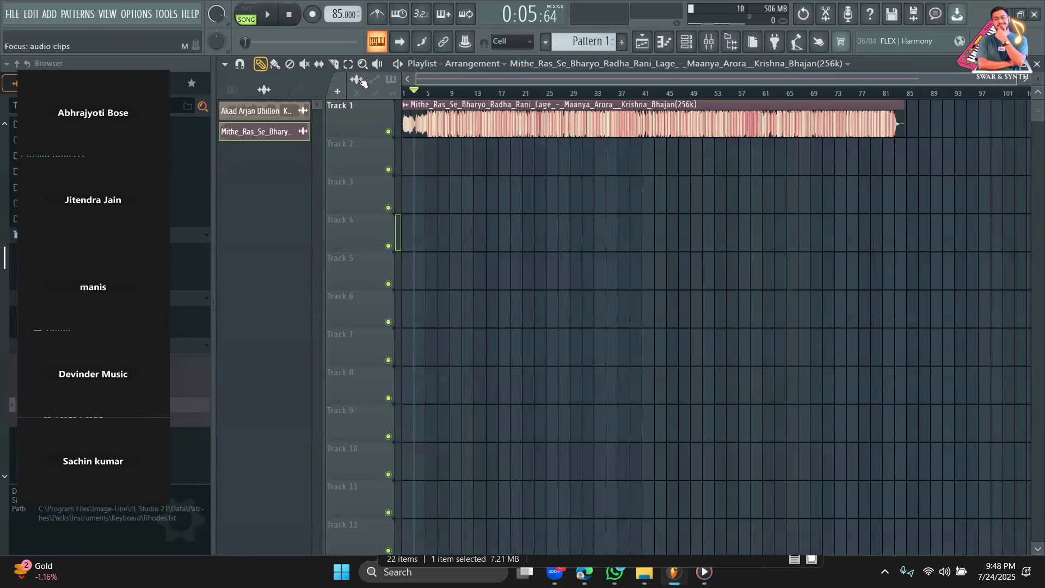
mouse_move(653, 135)
left_mouse_down()
mouse_move(653, 147)
mouse_move(653, 133)
left_mouse_up()
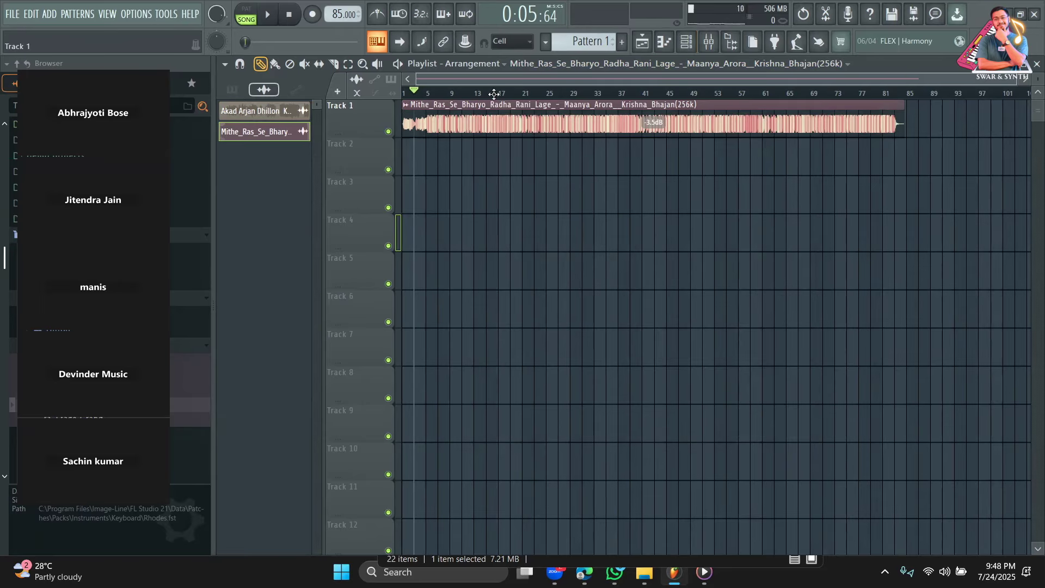
left_click(687, 45)
left_click(282, 204)
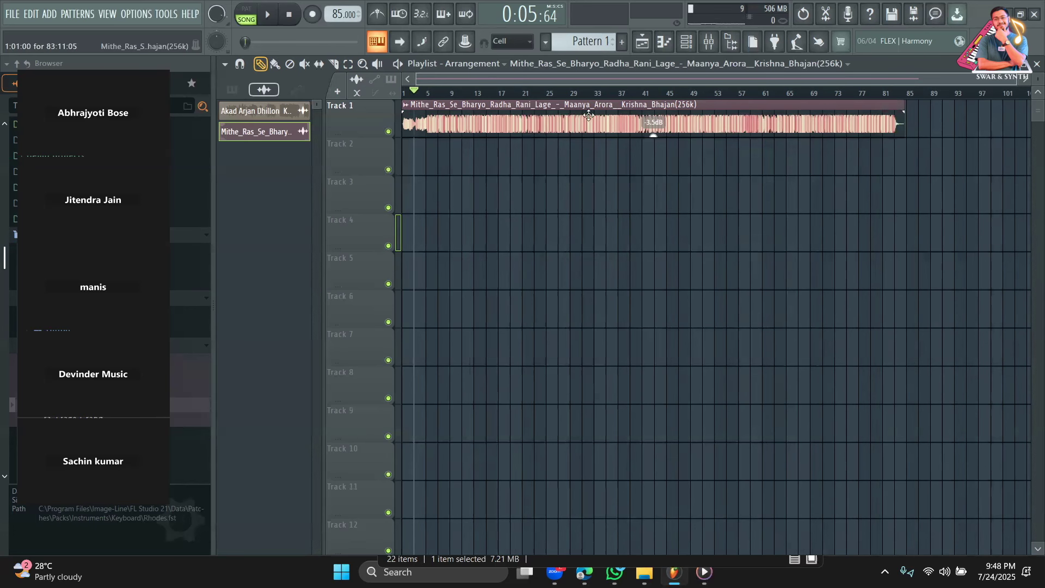
left_click_drag(653, 135, 652, 139)
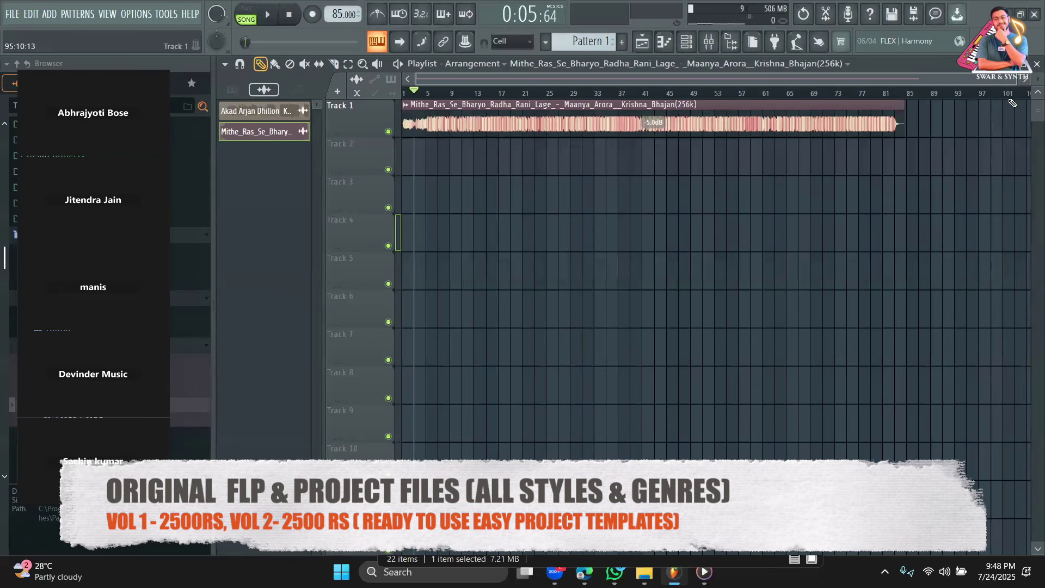
left_click_drag(1013, 83, 944, 82)
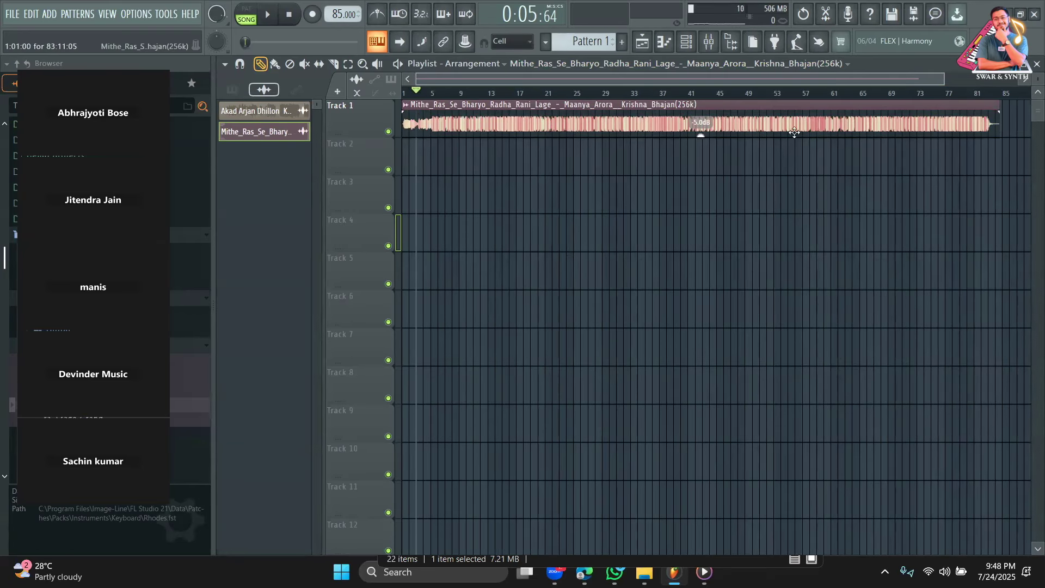
left_click_drag(943, 79, 926, 80)
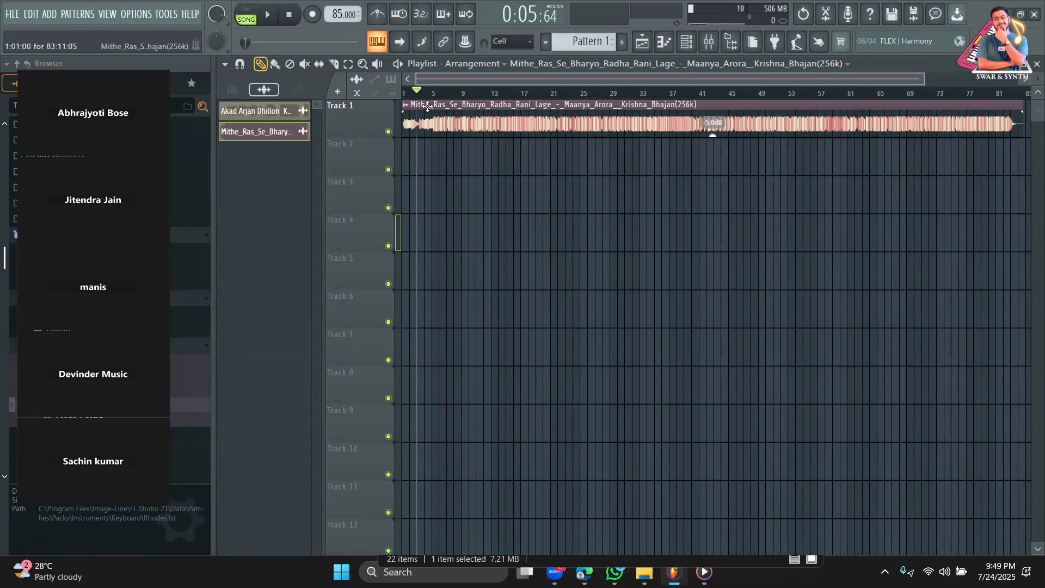
left_click(463, 93)
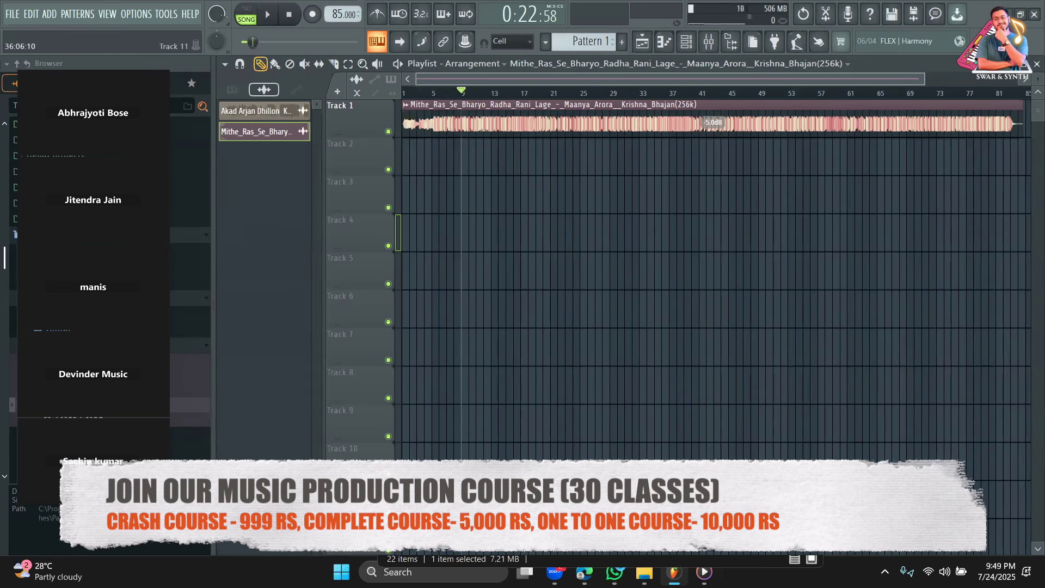
Play the bhajan in Media Player from about 0:40, then return to FL Studio.
left_click(645, 571)
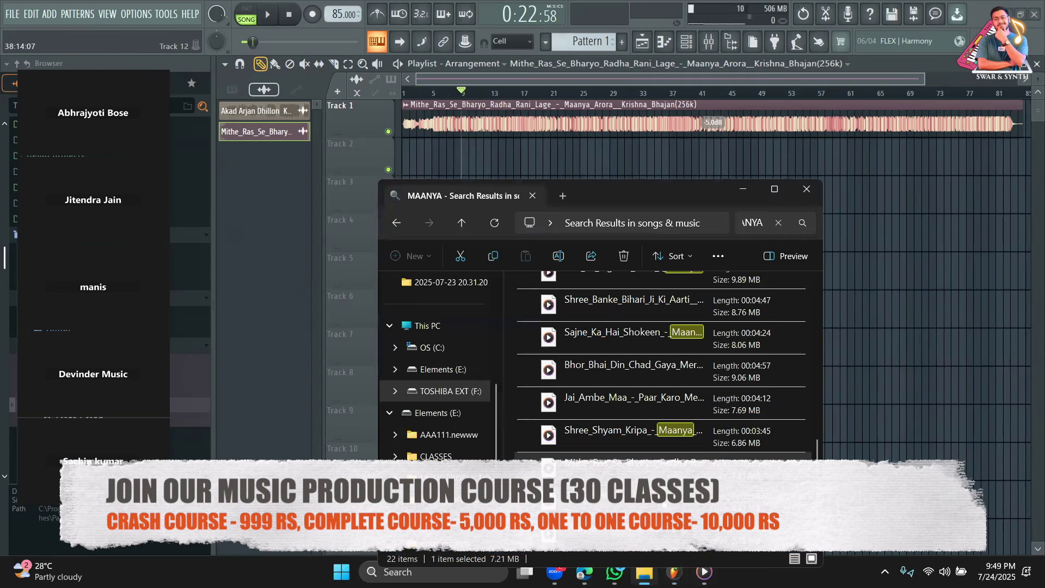
double_click(634, 460)
left_click(573, 396)
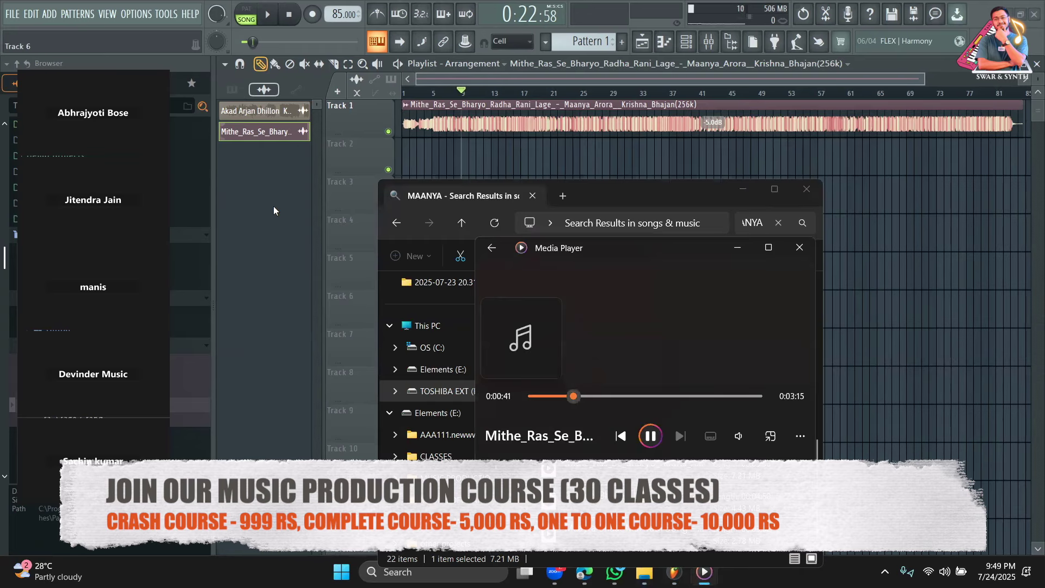
left_click(274, 207)
Tap the bhajan's beat in the Tempo tapper until the project tempo settles at 83 BPM.
right_click(466, 14)
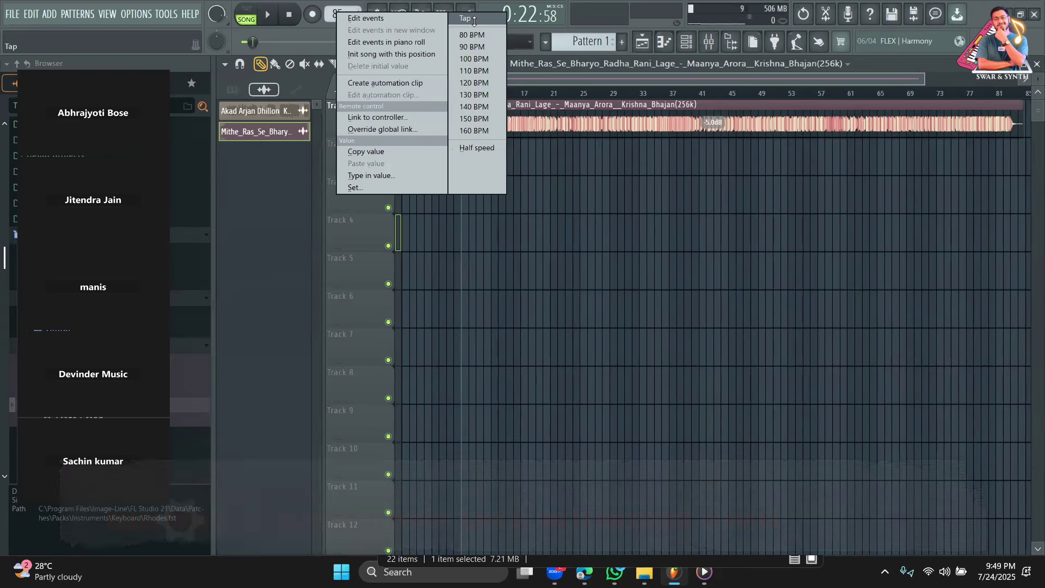
left_click(471, 19)
left_click(465, 194)
left_click(464, 194)
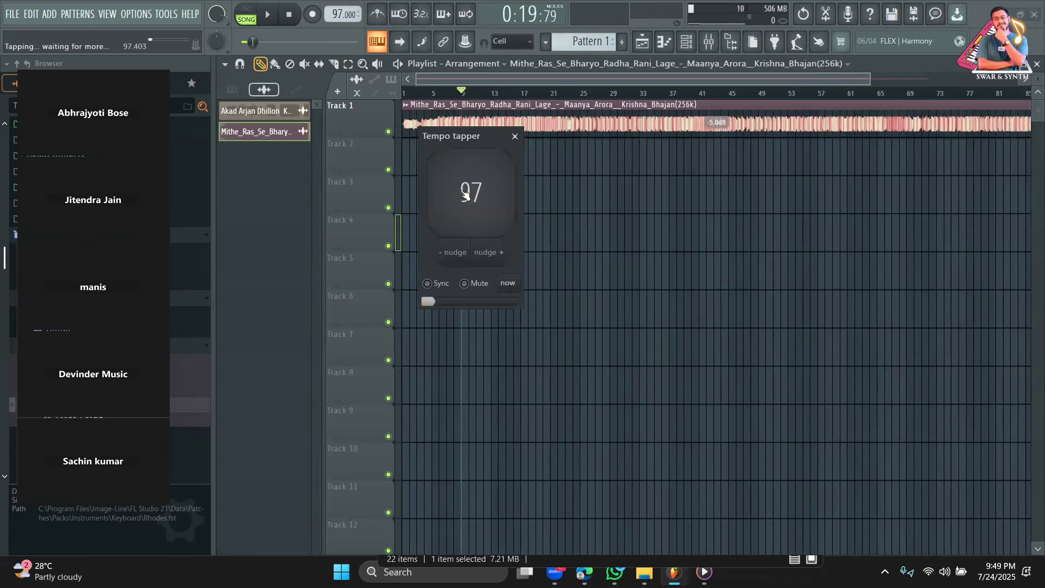
left_click(464, 194)
left_click(464, 195)
left_click(464, 194)
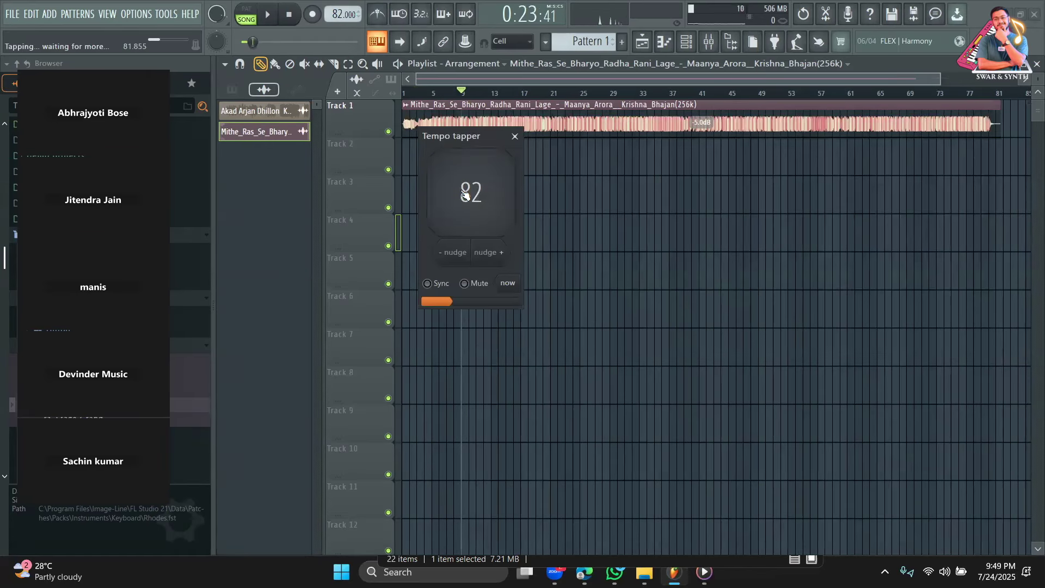
left_click(464, 195)
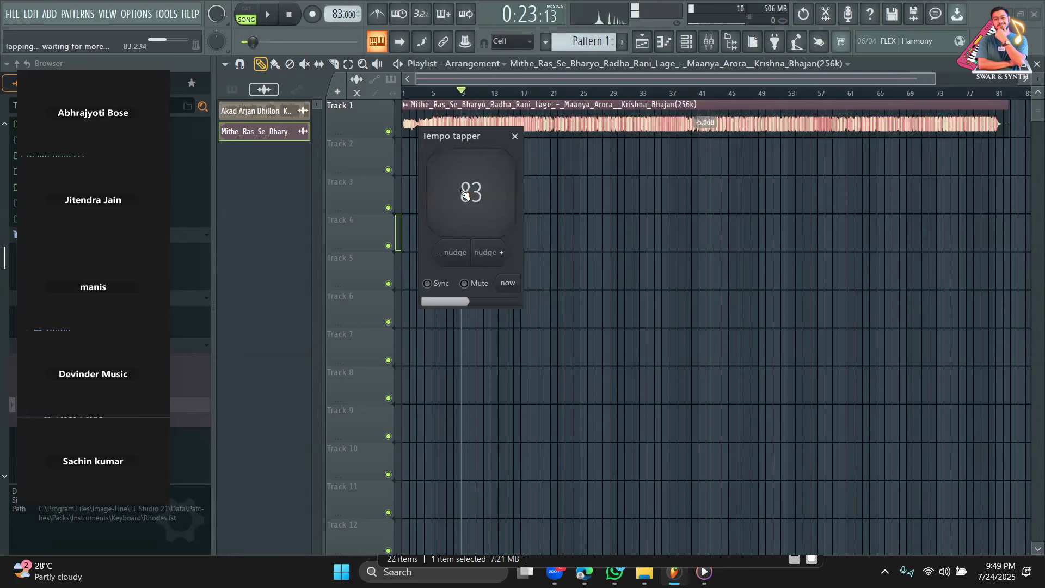
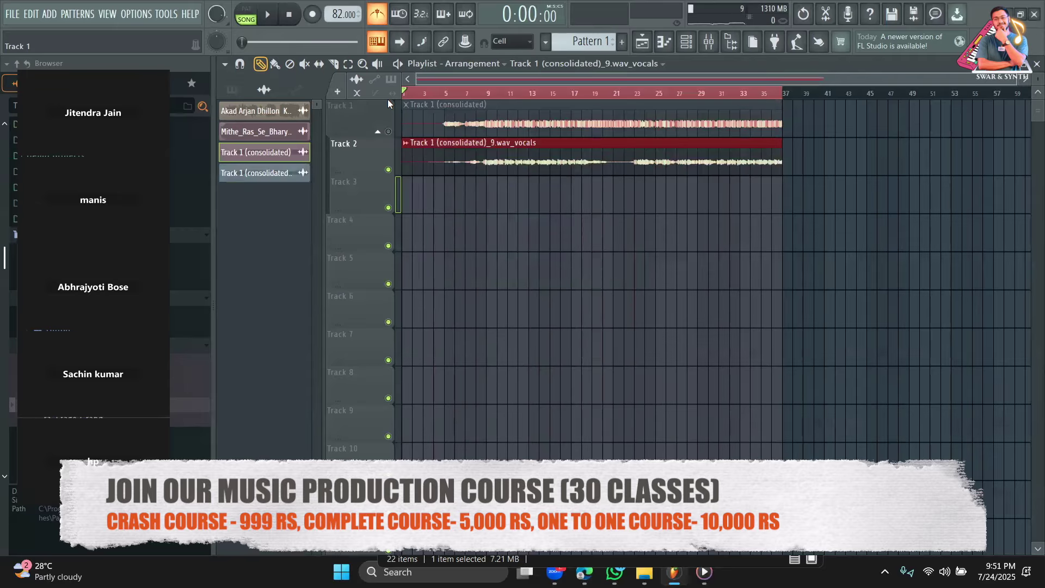
Open Extract stems for the consolidated bhajan clip, then close it without extracting.
left_click(403, 109)
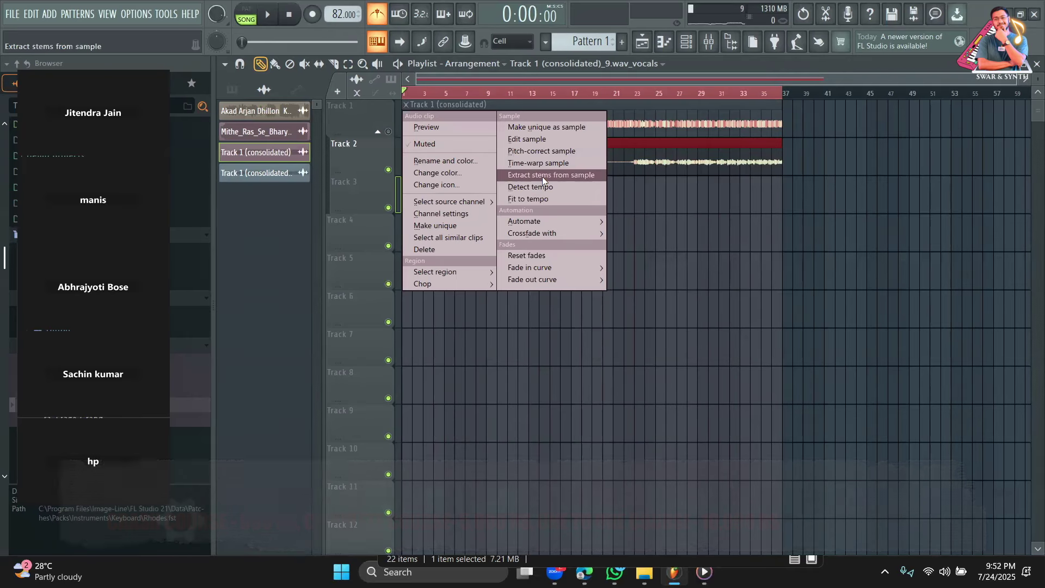
left_click(543, 176)
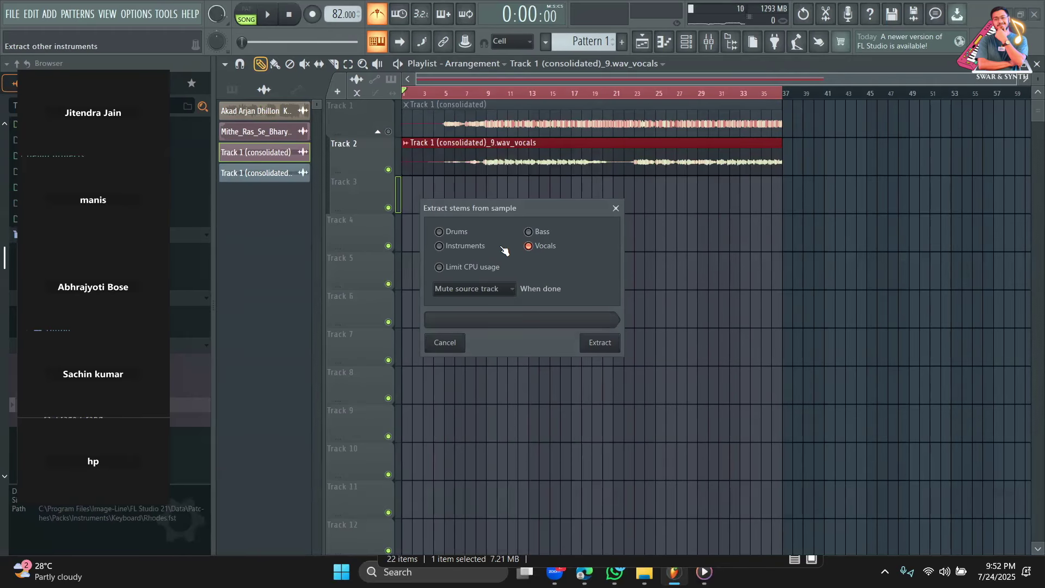
left_click(616, 209)
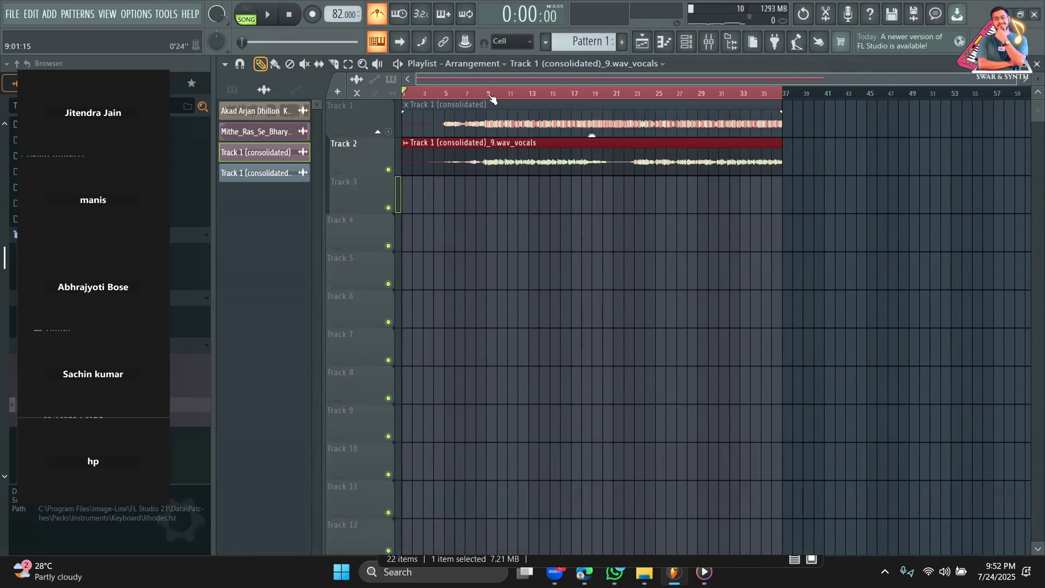
Play the arrangement from bar 9, then show the Channel rack's group filter list.
left_click(491, 93)
key("Delete")
key("space")
left_click(687, 42)
left_click(354, 65)
Filter the Channel rack to Unsorted, open the Rhodes piano roll, and erase its old notes.
left_click(357, 106)
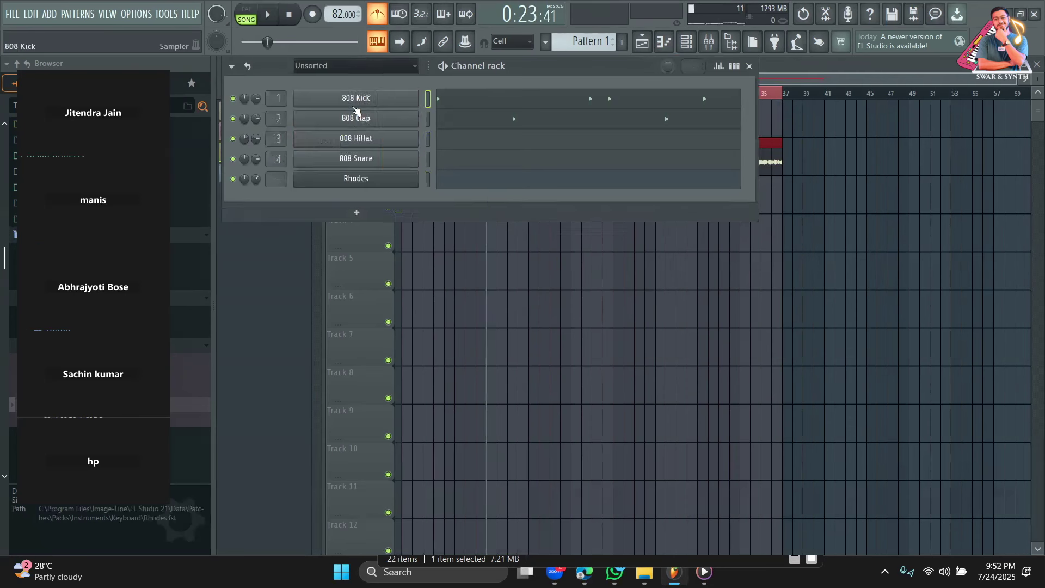
scroll(582, 41, "down", 3)
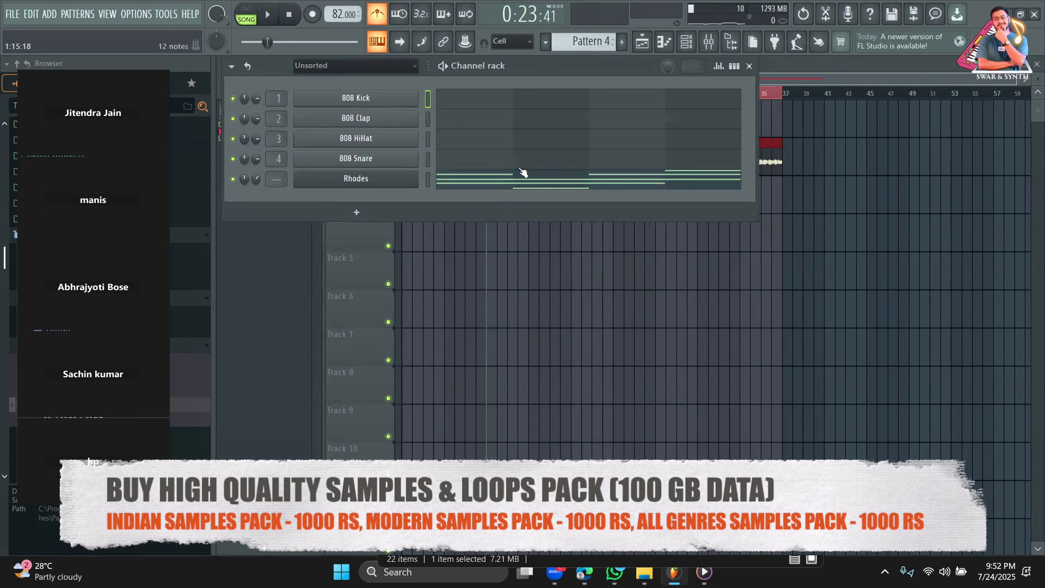
left_click(483, 183)
mouse_move(351, 257)
left_mouse_down()
mouse_move(834, 159)
mouse_move(784, 272)
left_mouse_up()
Stamp an E major chord (E4–G#4–B4) at bar 1 and set the scale root to E.
left_click(283, 65)
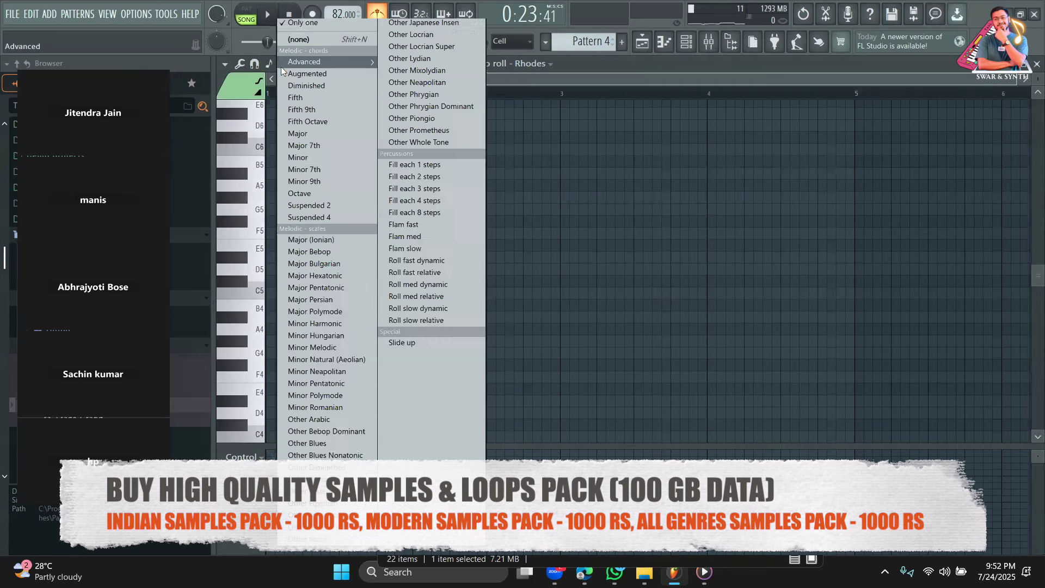
left_click(306, 131)
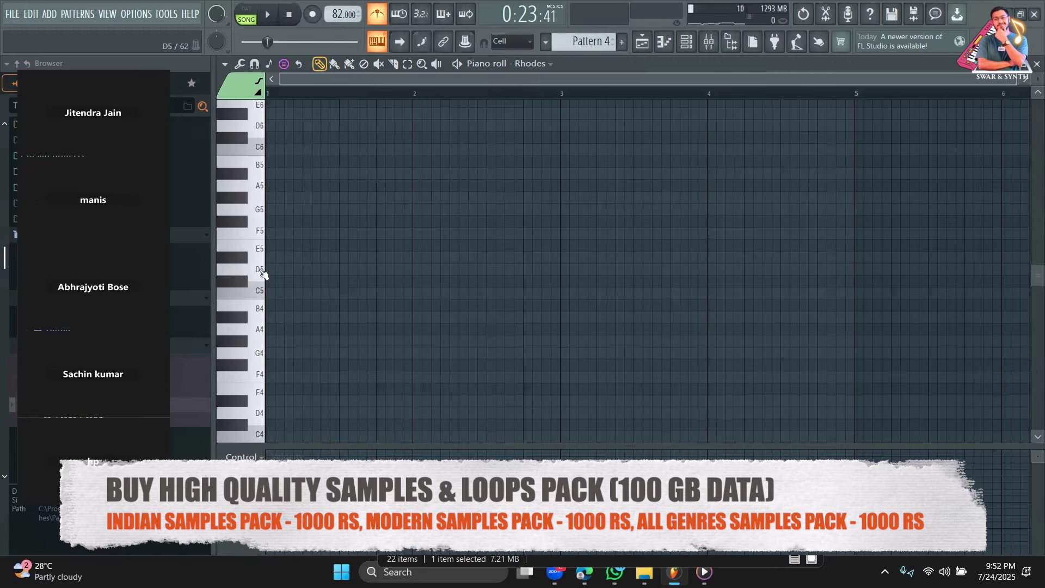
left_click_drag(276, 347, 275, 398)
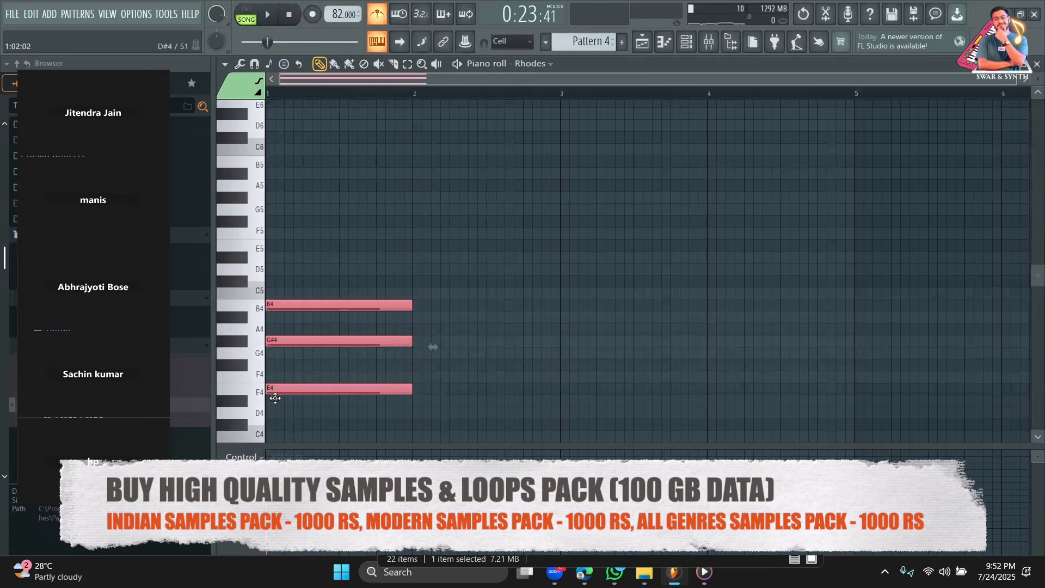
left_click(259, 16)
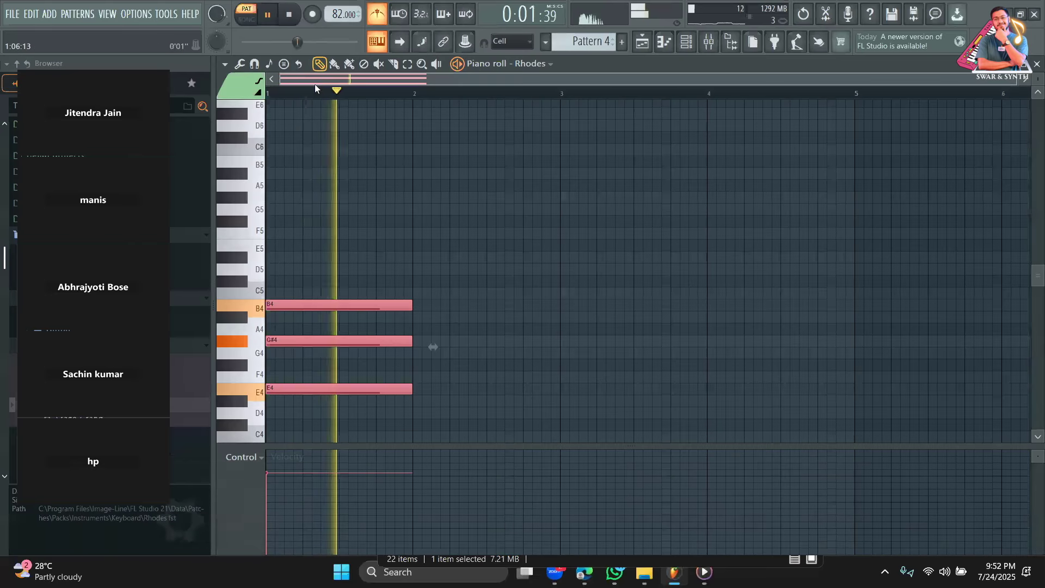
key("space")
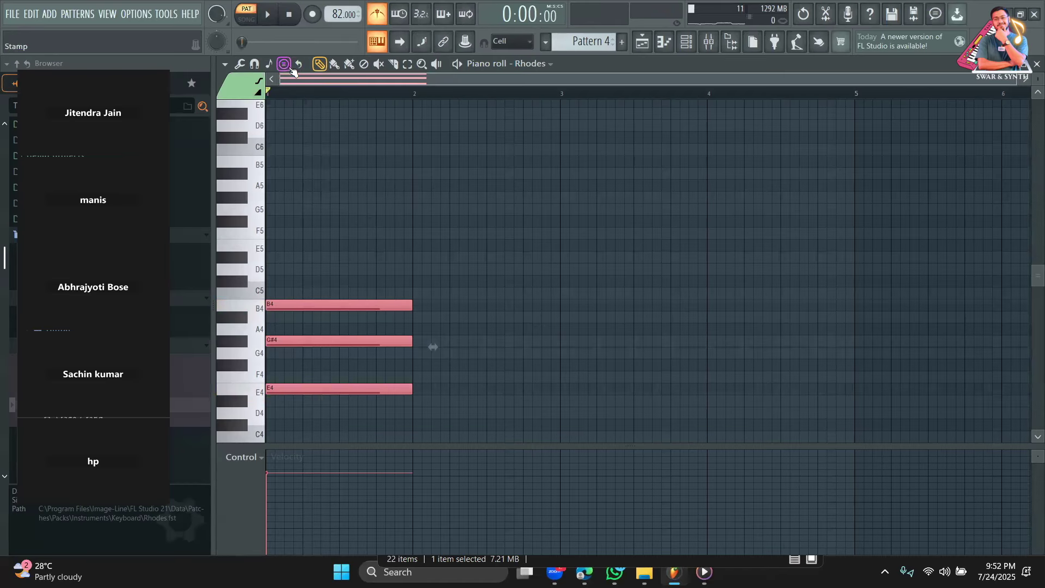
left_click(271, 67)
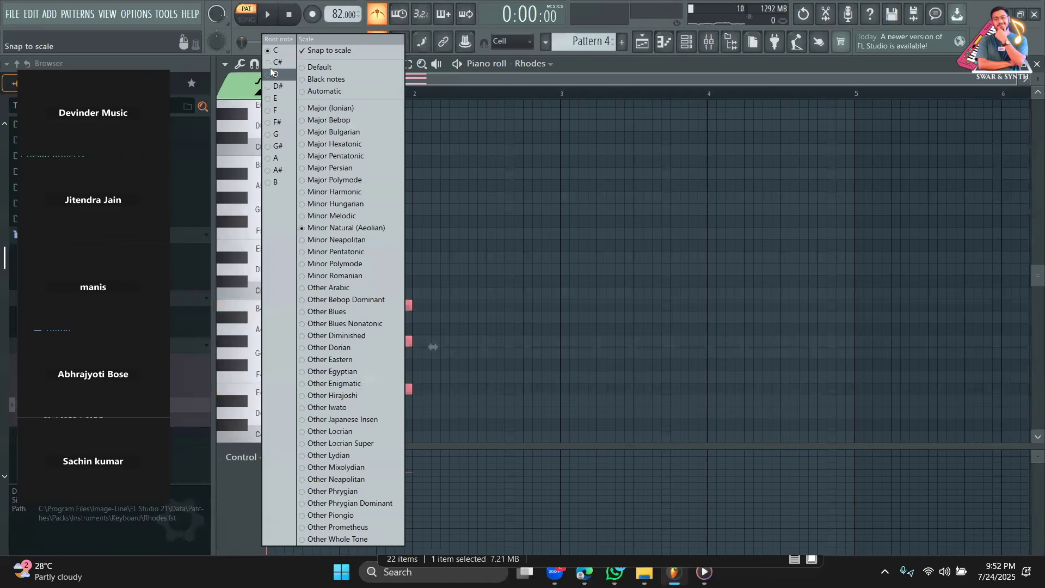
left_click(293, 77)
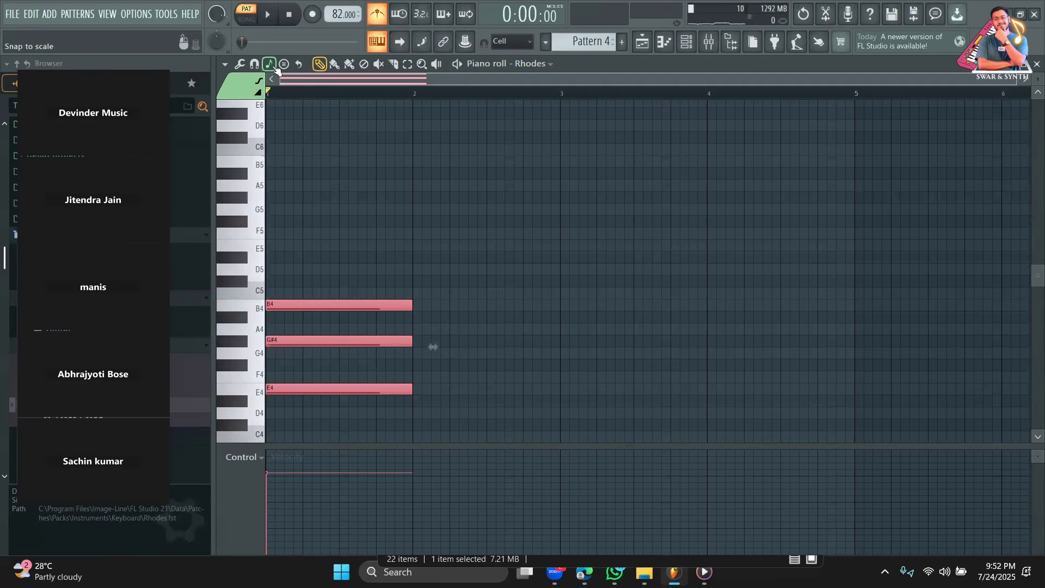
left_click(271, 67)
left_click(287, 100)
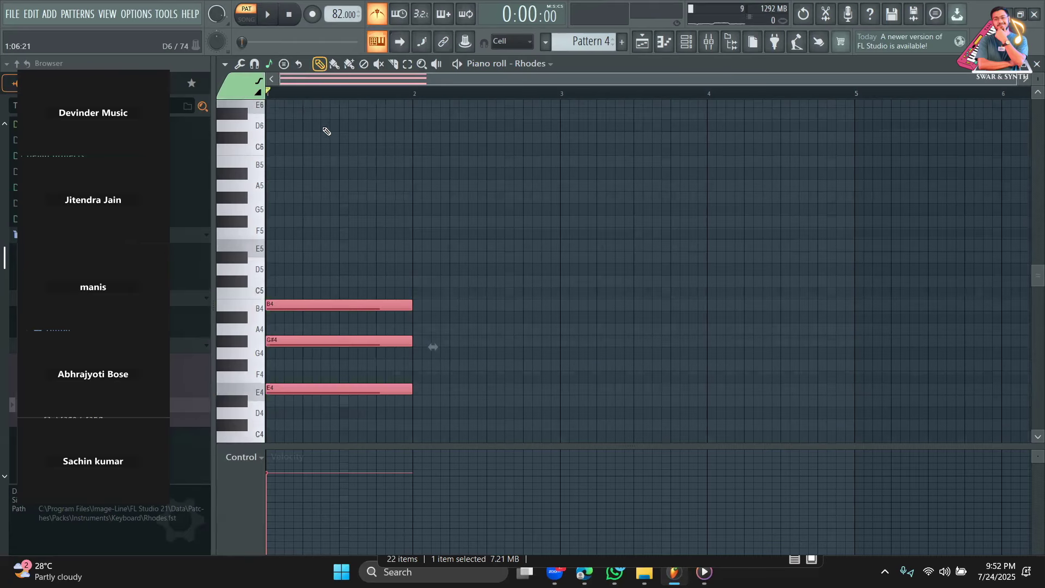
Duplicate the chord into bar 2 and transpose the copy up to F#4–A4–C#5.
key("ctrl+b")
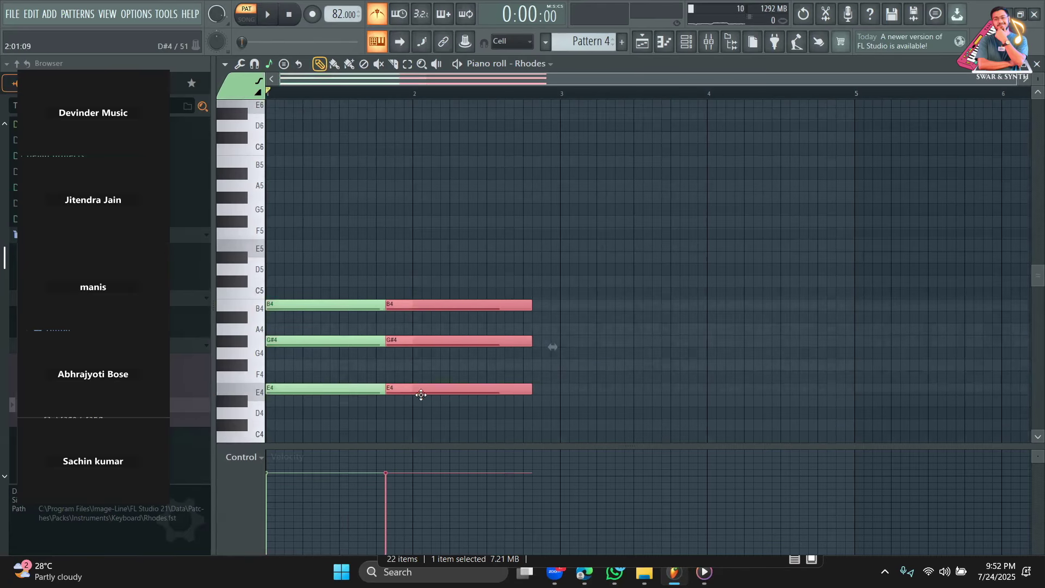
key("space")
left_click_drag(449, 380, 449, 356)
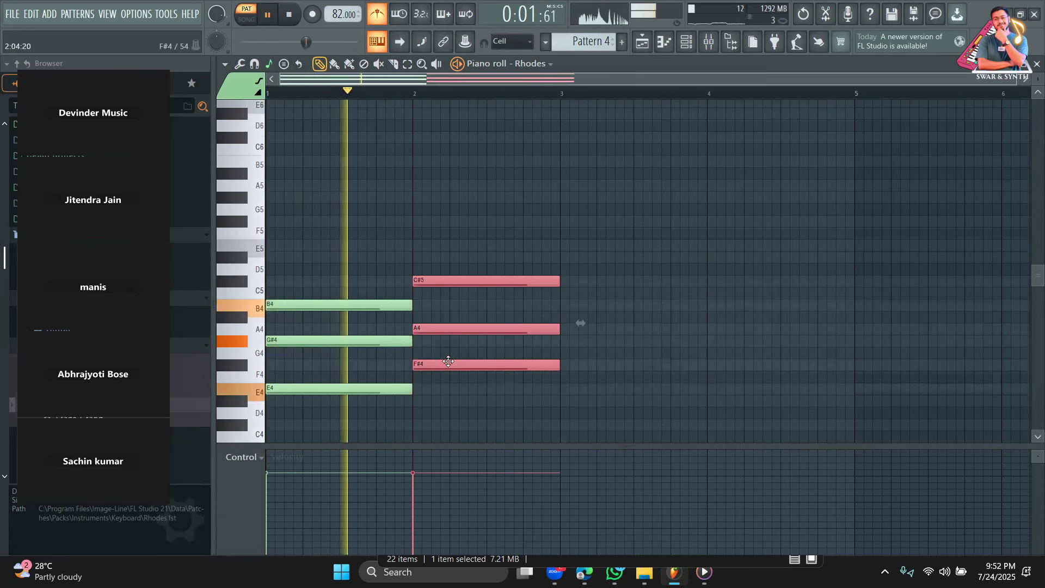
key("space")
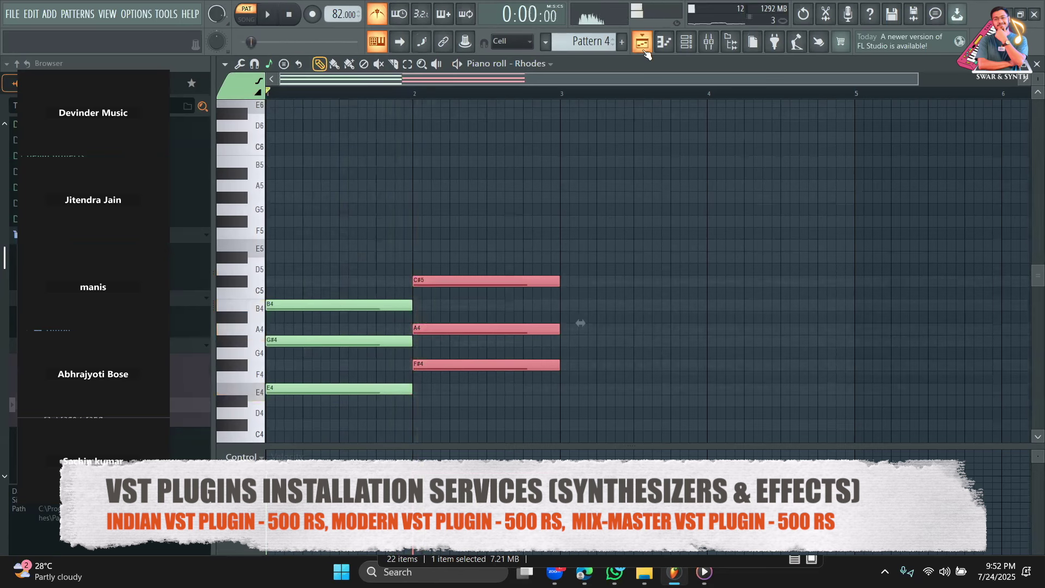
Paint Pattern 4 on Track 3 at bar 9 and play the arrangement.
left_click(644, 45)
left_click(486, 189)
key("space")
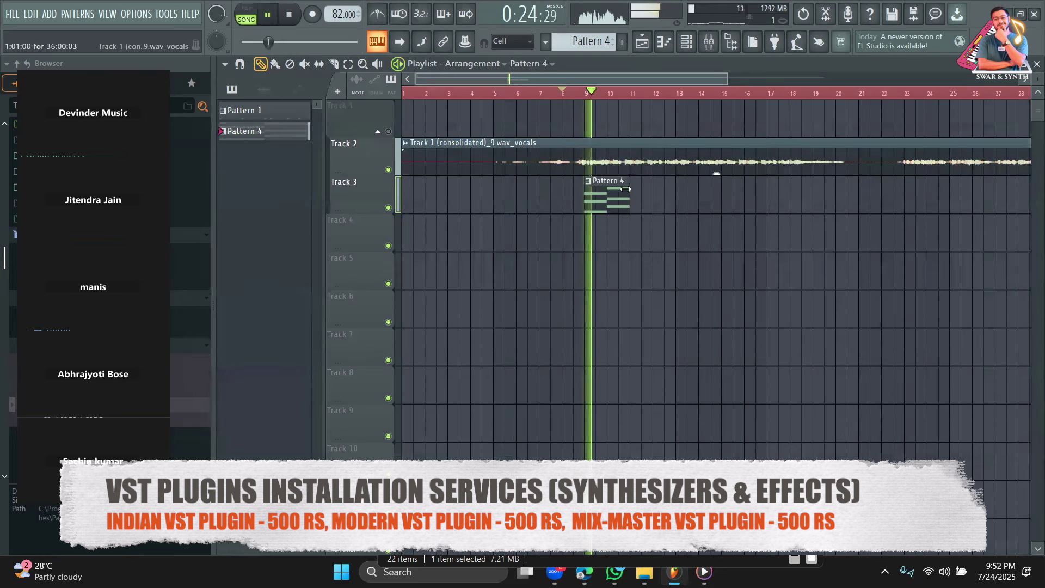
In the Rhodes piano roll, select the F#4–A4–C#5 chord and copy it to just after bar 3.
key("F7")
left_click(408, 64)
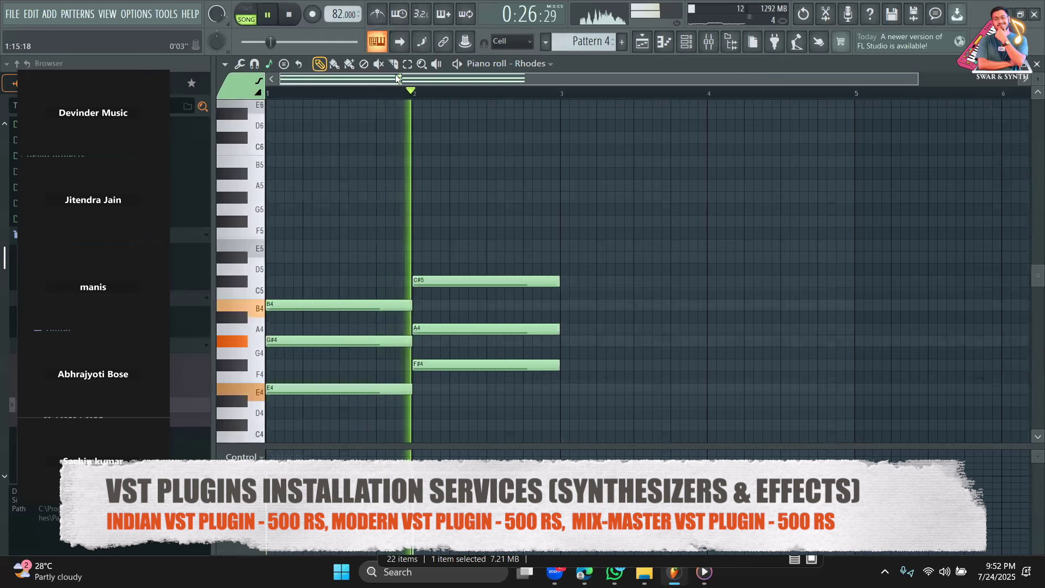
scroll(524, 298, "down", 4)
mouse_move(537, 331)
left_mouse_down()
mouse_move(484, 235)
mouse_move(462, 163)
left_mouse_up()
left_click(335, 63)
key("space")
key("p")
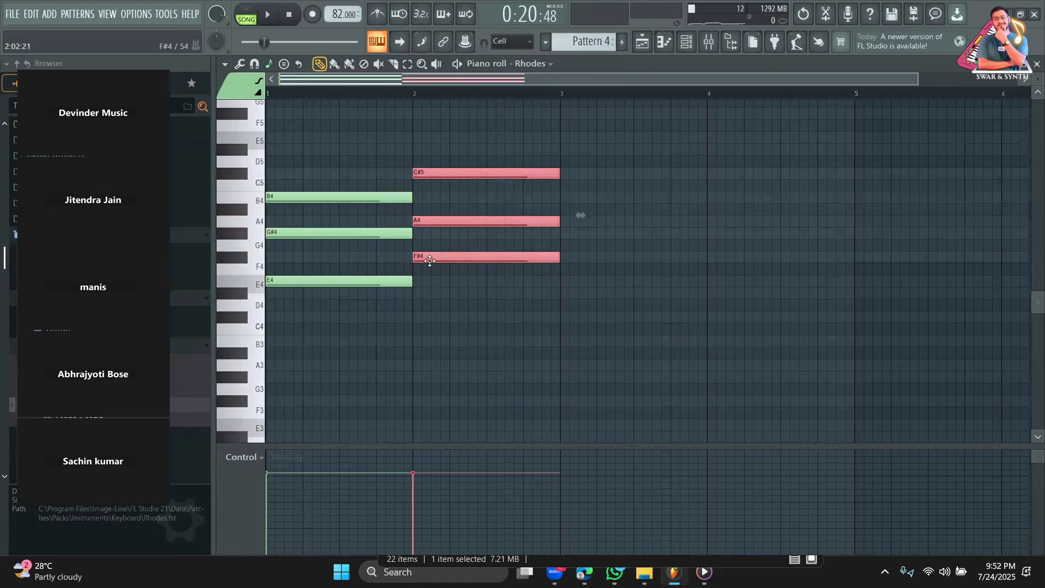
left_click_drag(429, 261, 581, 230, "shift")
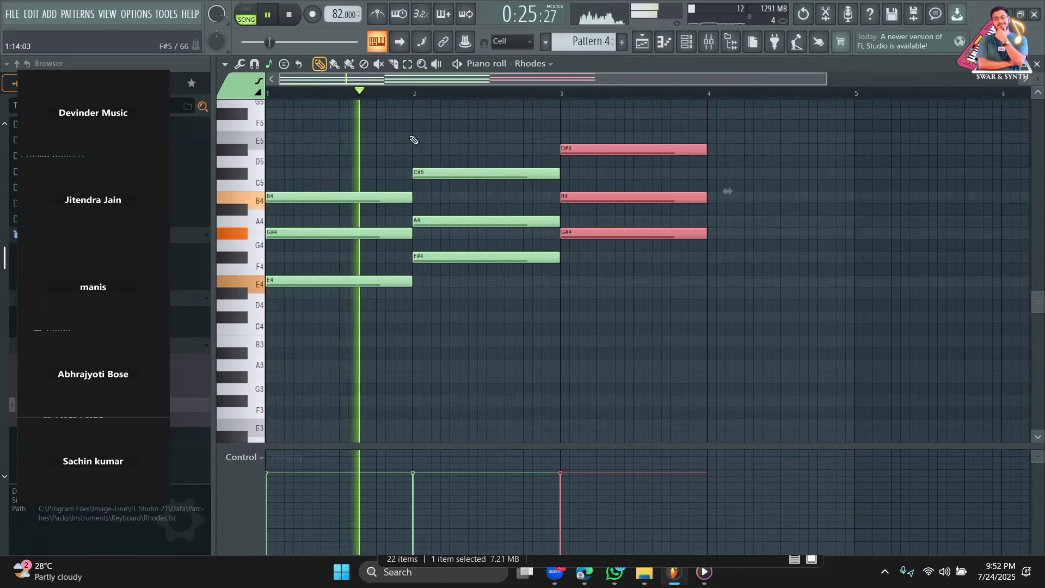
Try moving the copied chord lower, undo the move, and replay the pattern.
scroll(518, 194, "up", 3)
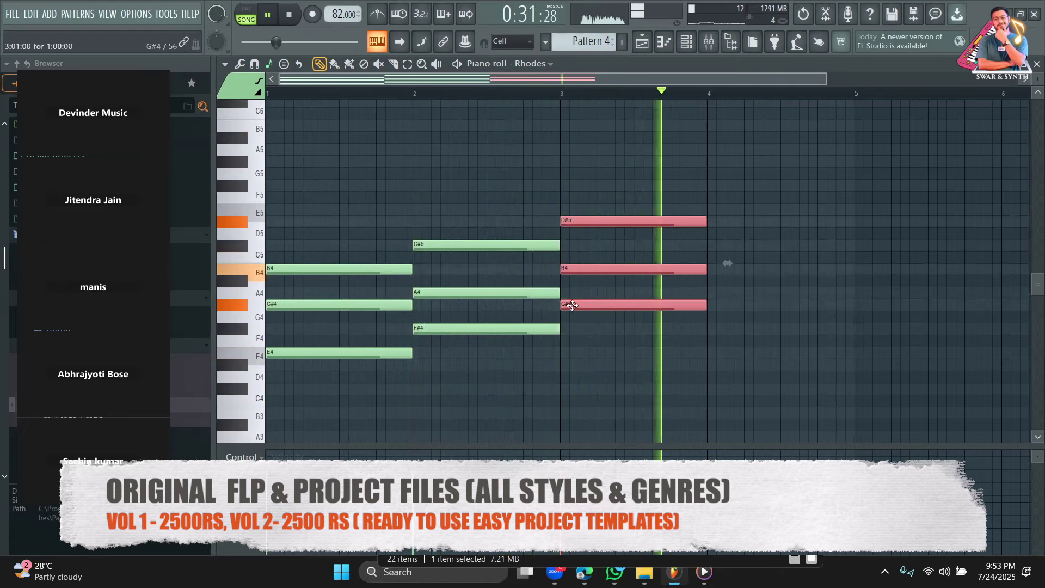
left_click_drag(572, 305, 548, 371)
key("space")
key("ctrl+z")
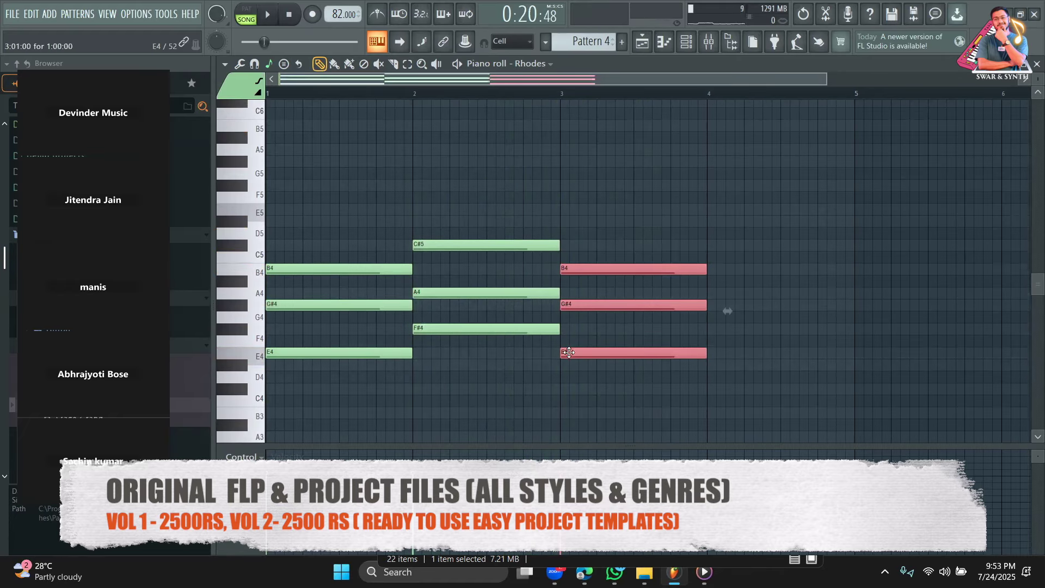
key("space")
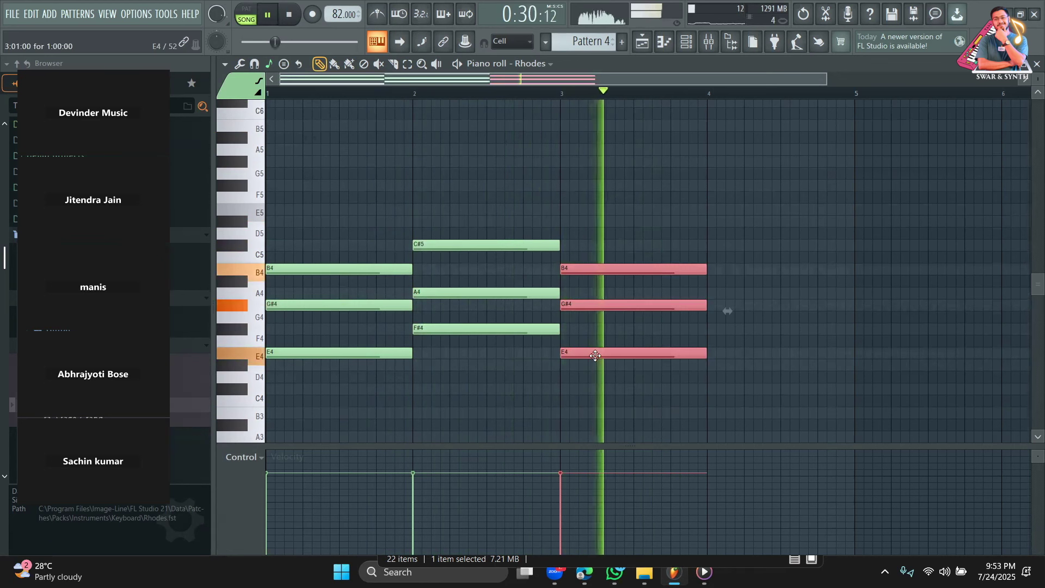
Copy chords into bars 4 and 5, lowered to G#4–E4–C#4 and F#4–D#4–B3.
left_click_drag(594, 355, 742, 390)
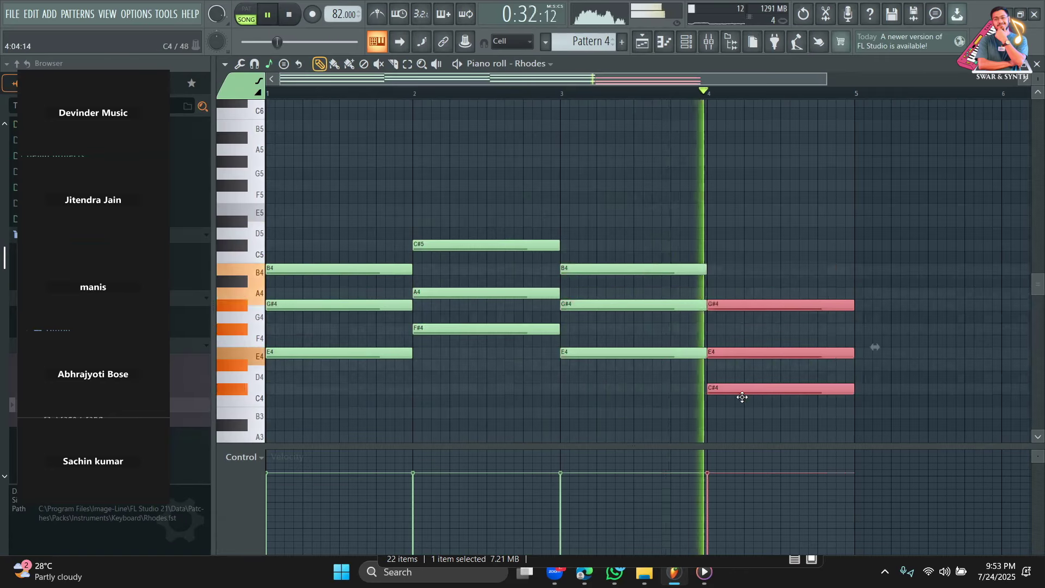
left_click(577, 96)
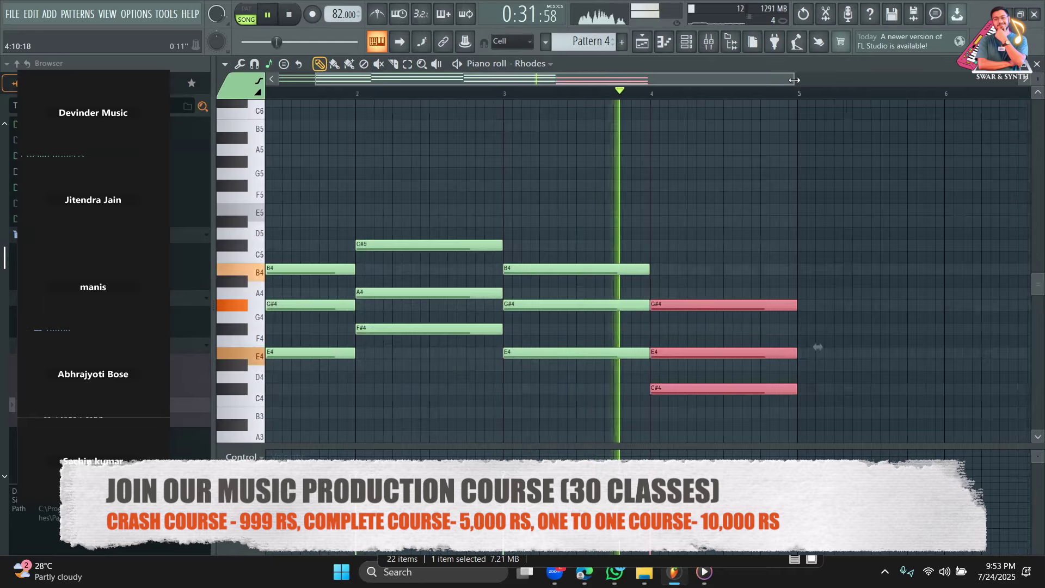
scroll(653, 305, "down", 2)
left_click_drag(572, 388, 673, 408)
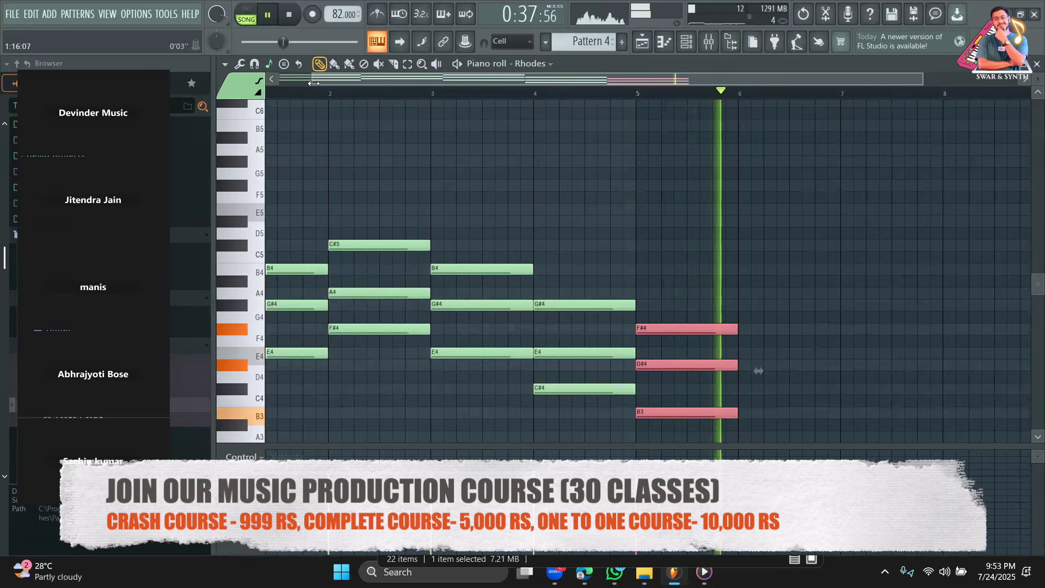
left_click_drag(311, 79, 279, 80)
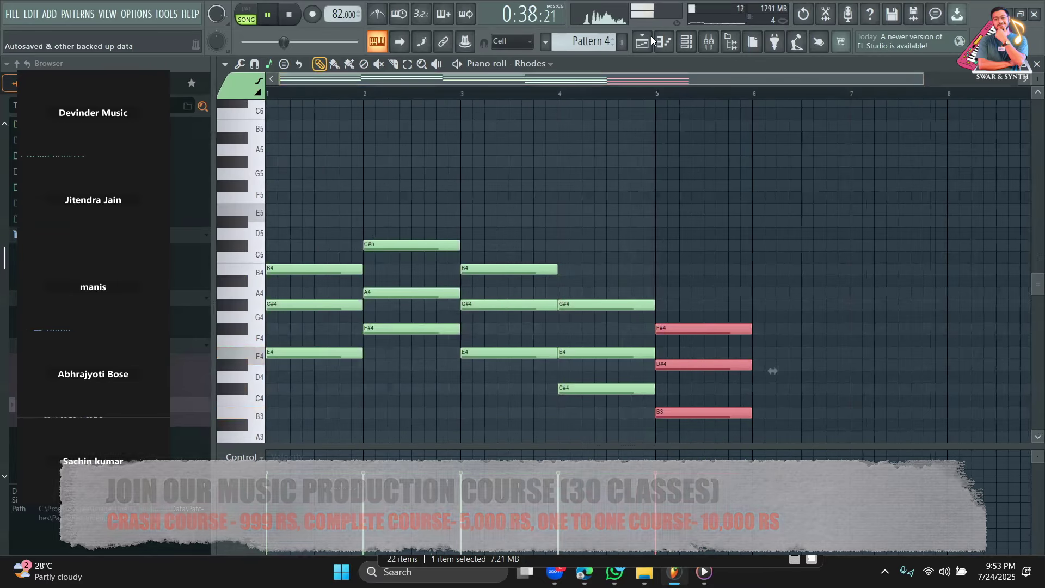
Return to the playlist and play from near bar 8.
left_click(644, 39)
key("space")
left_click(578, 94)
key("space")
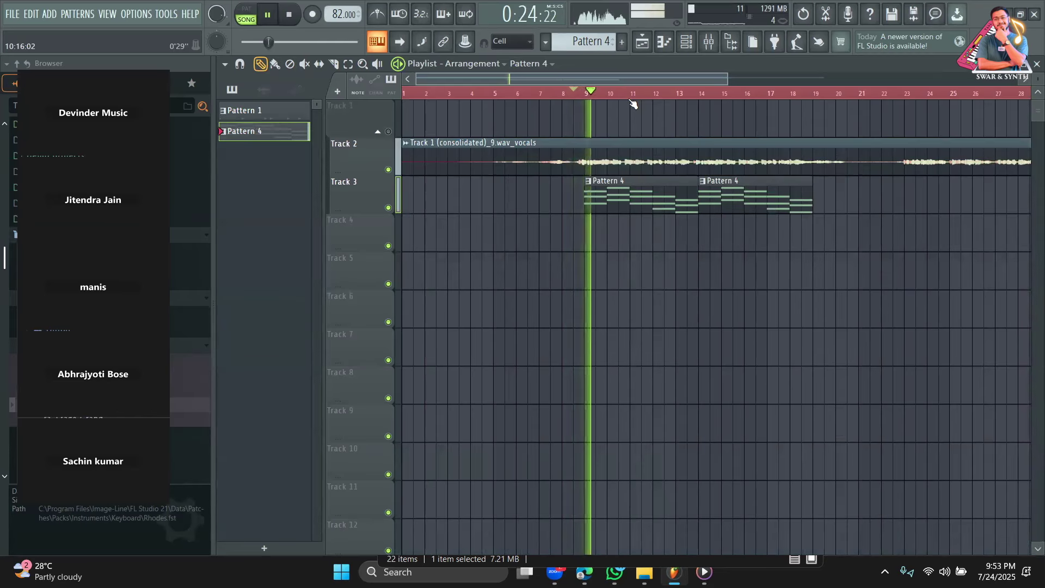
Select Pattern 1, the 808 drum pattern, for painting into the playlist.
left_click(686, 47)
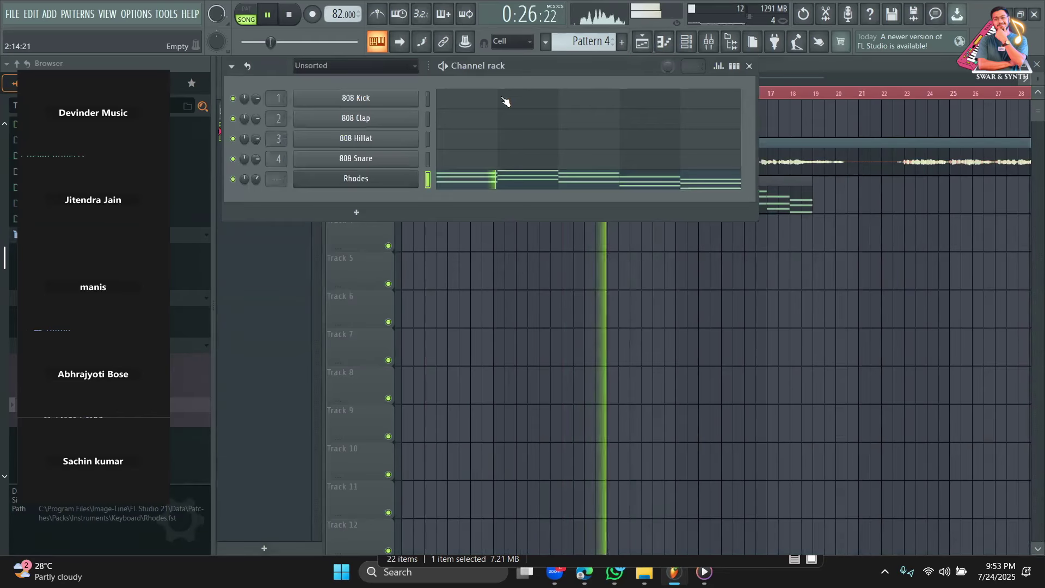
scroll(601, 43, "down", 3)
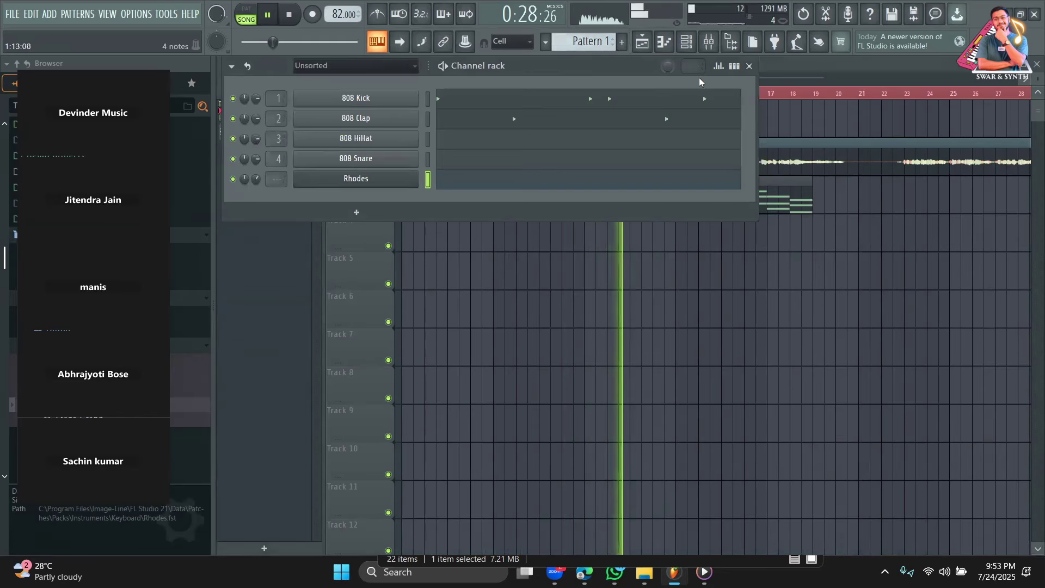
left_click(734, 66)
left_click(524, 234)
key("space")
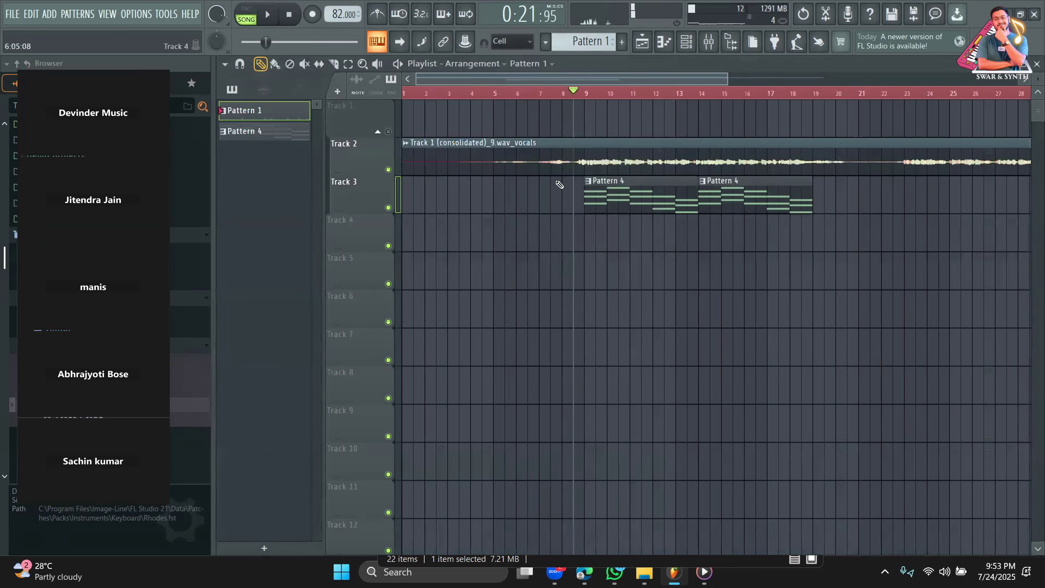
Paint Pattern 1 drum clips on Track 4 at bars 9–12 and open its step grid.
left_click_drag(597, 234, 587, 235)
key("space")
left_click(614, 235)
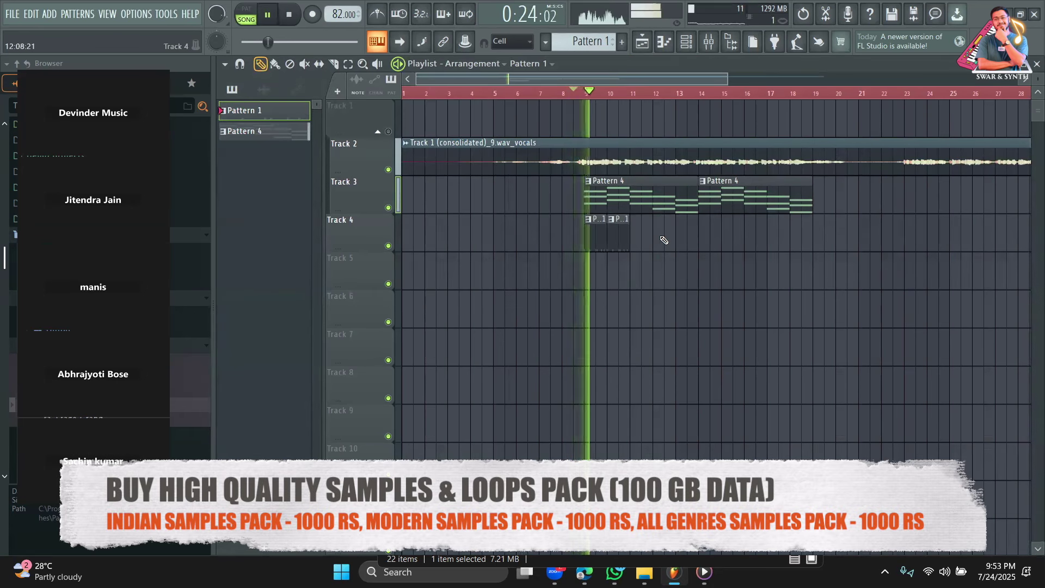
left_click(635, 239)
left_click(664, 238)
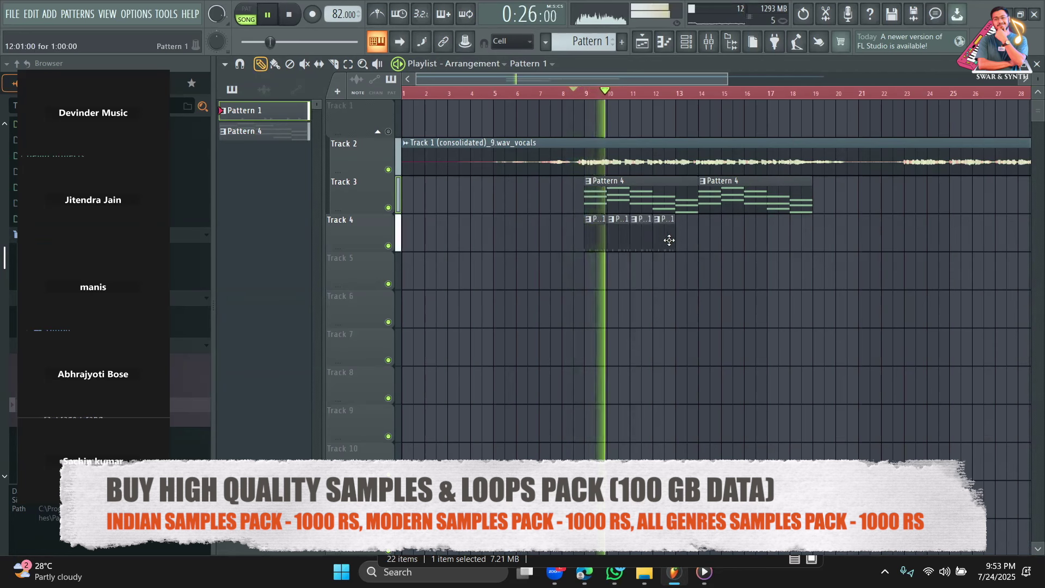
double_click(666, 239)
left_click(688, 44)
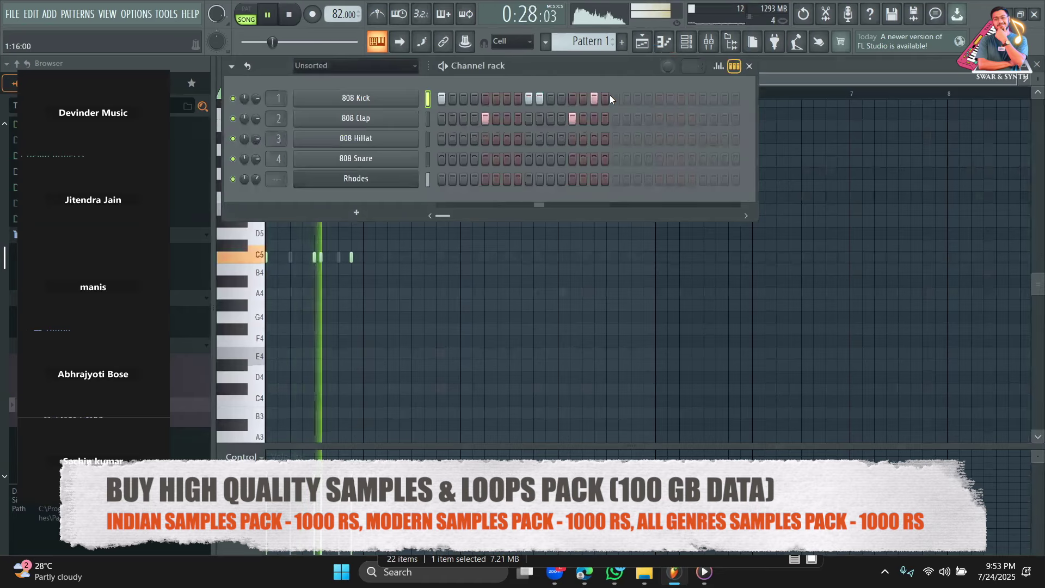
Add an 808 Kick on step 7 and 808 HiHat hits on odd steps 1–15.
key("space")
key("space")
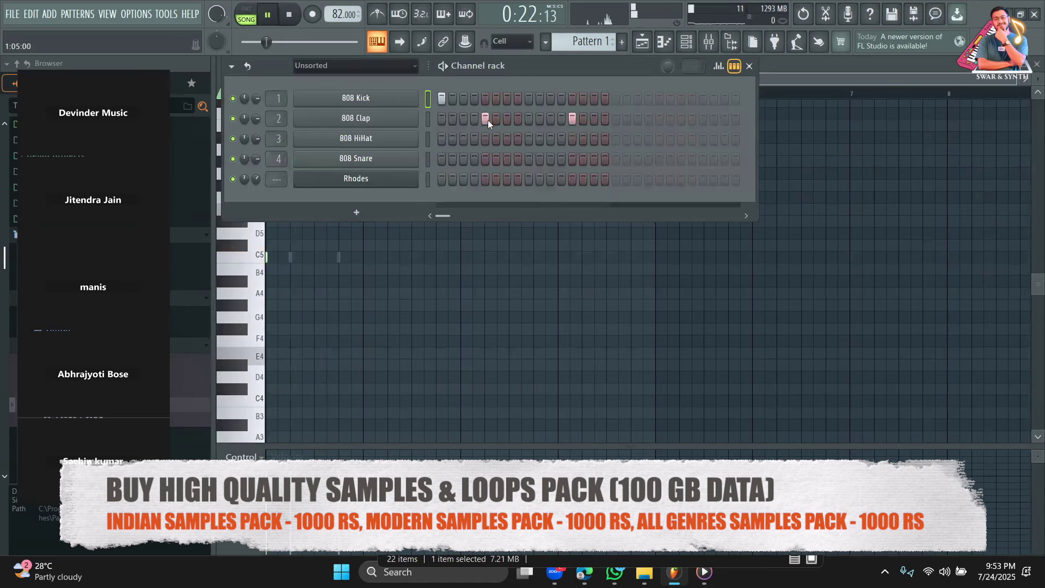
left_click(505, 99)
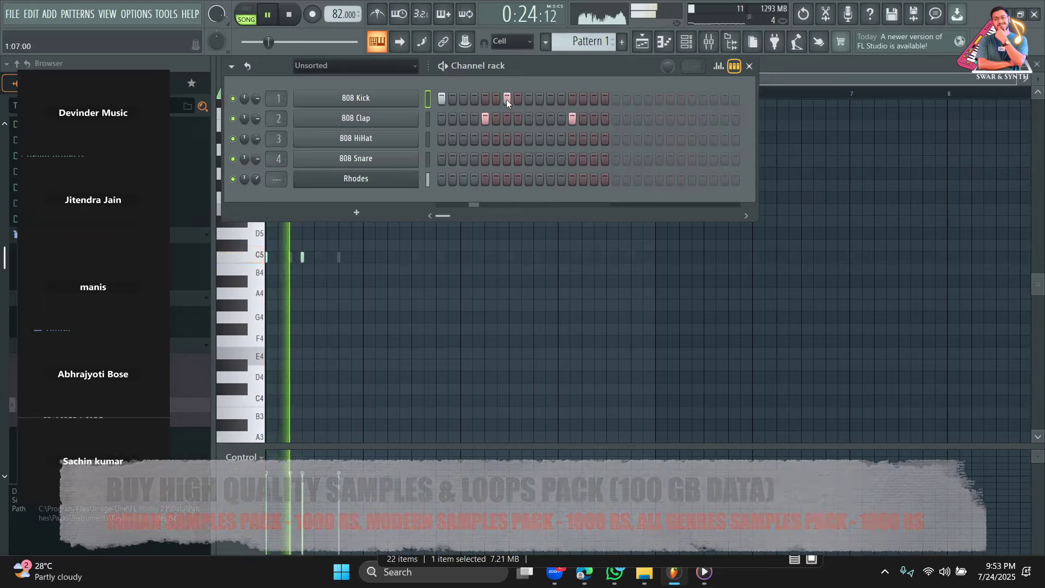
left_click(442, 138)
left_click(462, 139)
left_click(486, 139)
left_click(507, 139)
left_click(529, 138)
left_click(551, 139)
left_click(572, 139)
left_click(594, 138)
Lower the 808 HiHat channel volume and paint Pattern 1 at bars 13 and 14.
left_click_drag(256, 139, 256, 151)
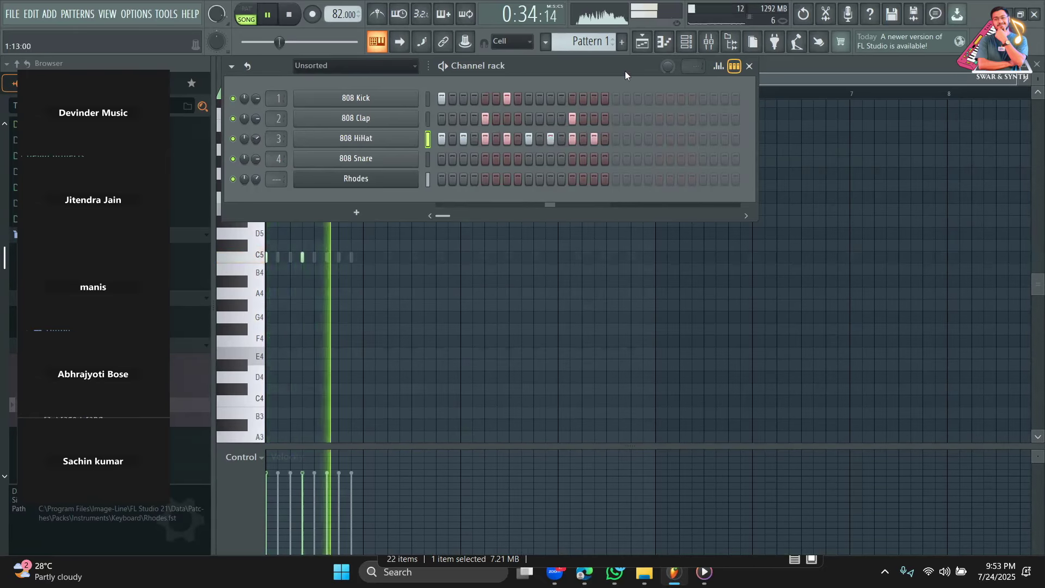
left_click(642, 42)
left_click(685, 234)
left_click(710, 224)
Paint Pattern 1 drum clips on Track 4 at bars 15–18, then replay.
left_click(728, 228)
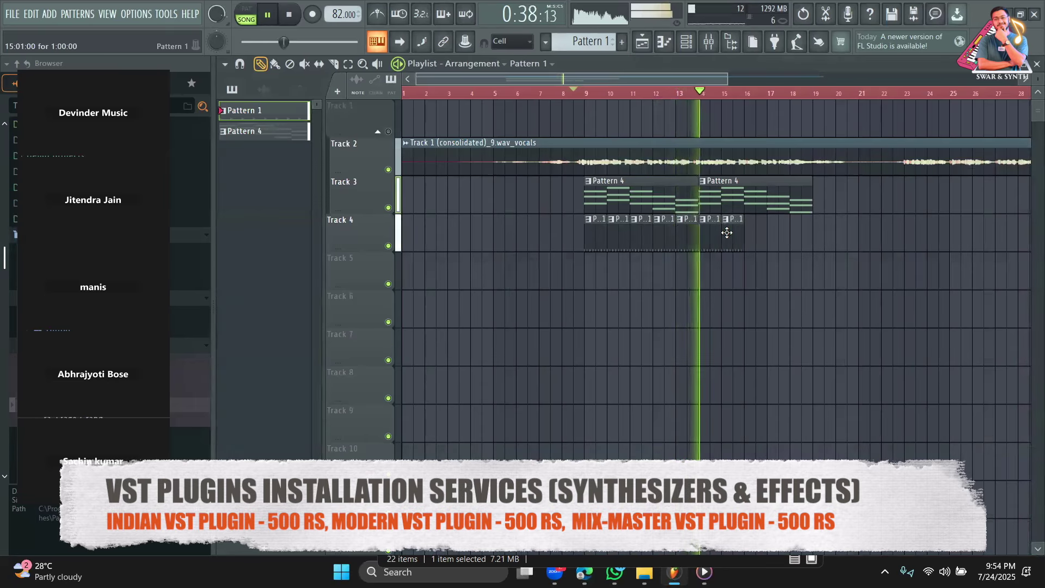
left_click(756, 231)
left_click(777, 227)
left_click(796, 226)
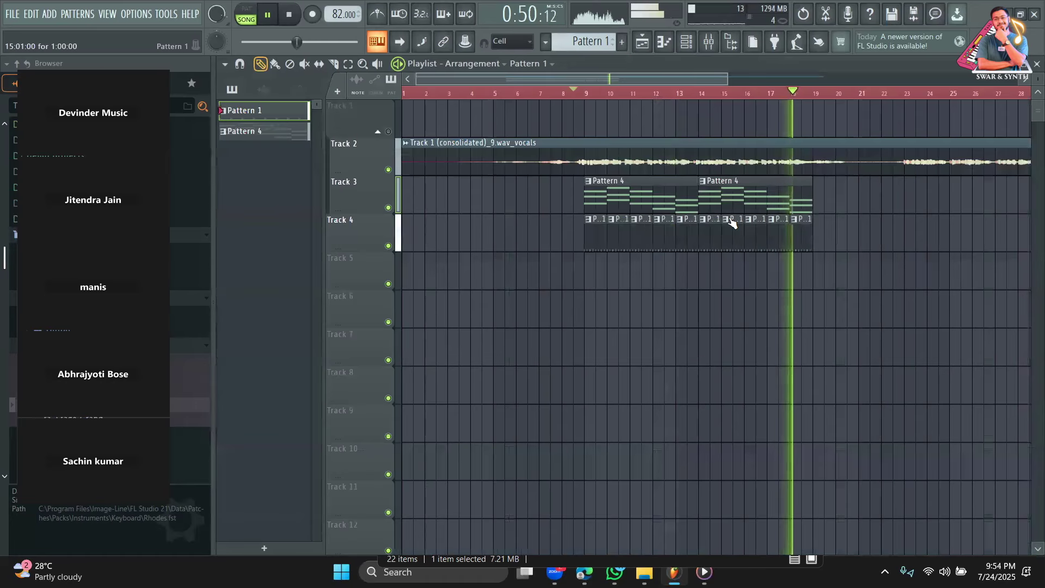
key("space")
scroll(796, 91, "down", 2)
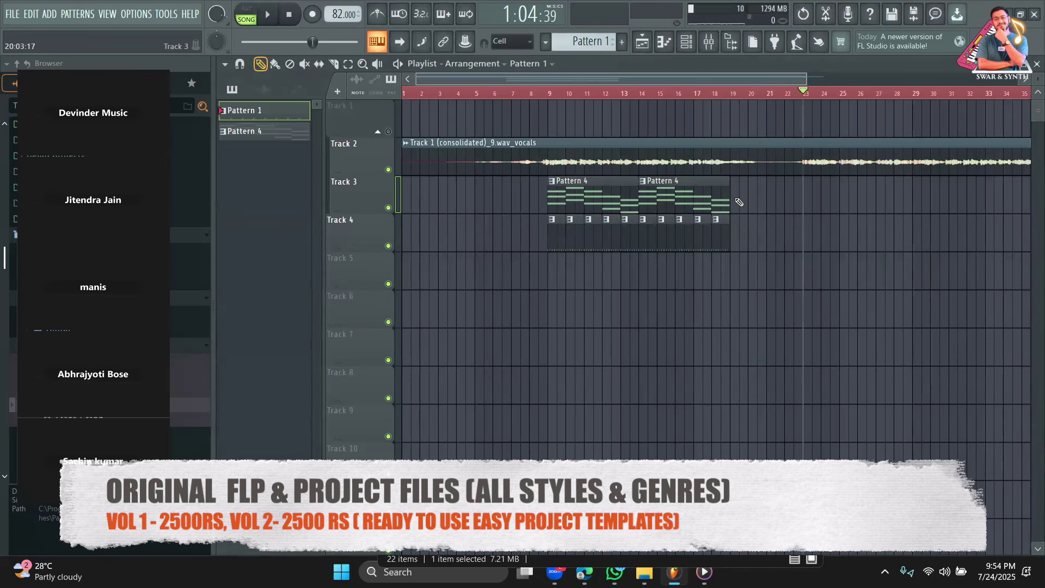
left_click_drag(770, 82, 795, 84)
key("space")
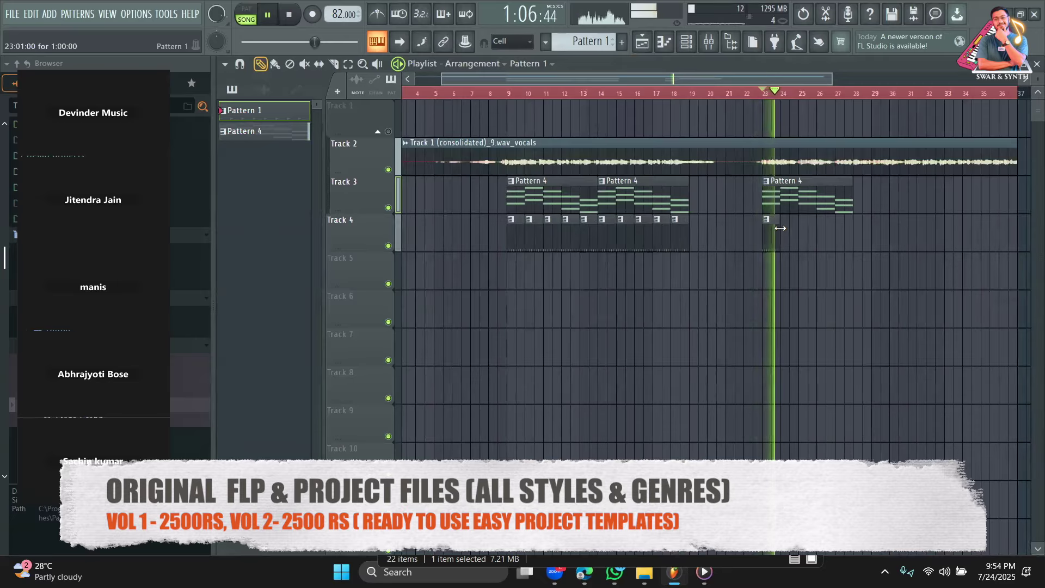
Extend Track 4 drums toward bar 27, add a Pattern 4 clip at bar 27 and drums at bars 28–29.
left_click_drag(833, 233, 848, 235)
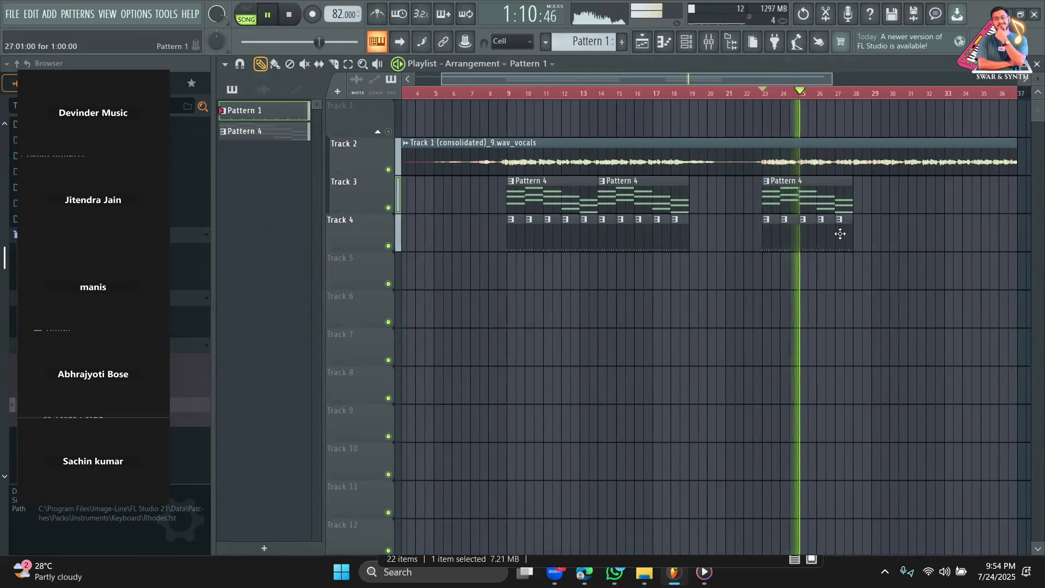
left_click_drag(714, 77, 803, 94)
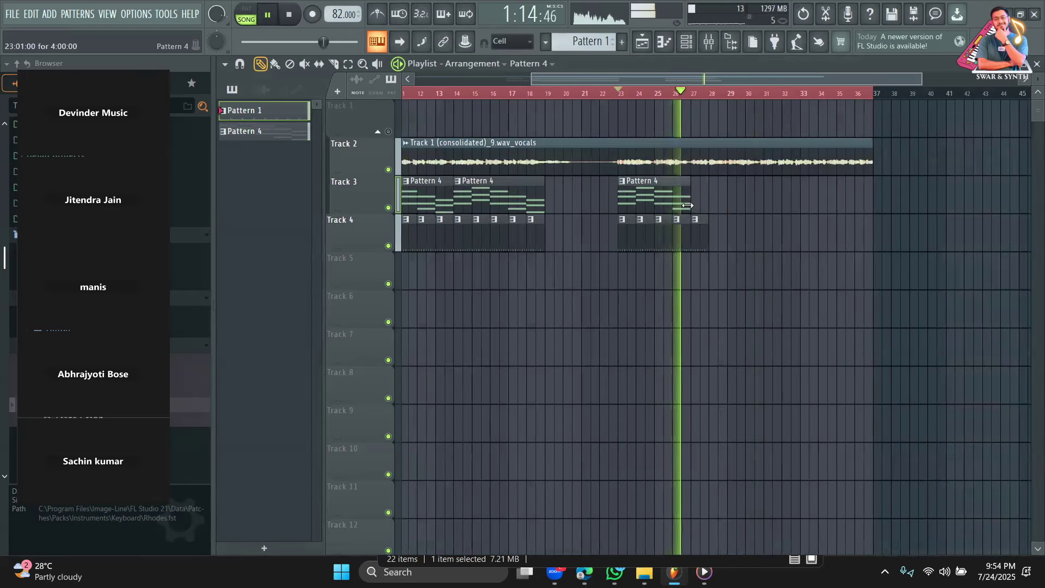
left_click(695, 203)
left_click(694, 231)
left_click(711, 224)
left_click(731, 224)
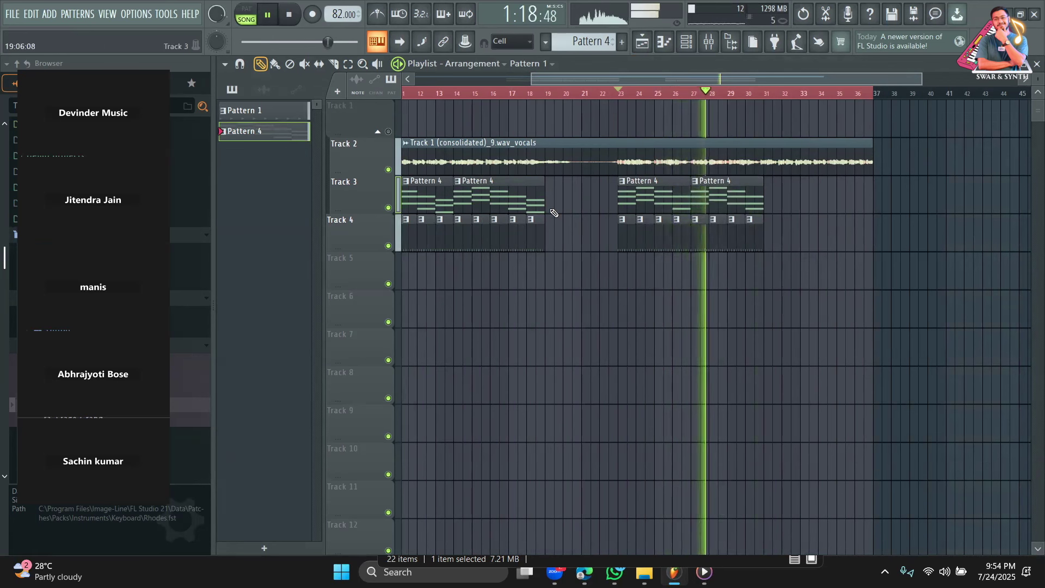
Place another Pattern 4 clip on Track 3 at bar 33, then reselect the 808 drum pattern.
left_click(773, 200)
left_click_drag(774, 201, 820, 228)
left_click(762, 227)
left_click(339, 66)
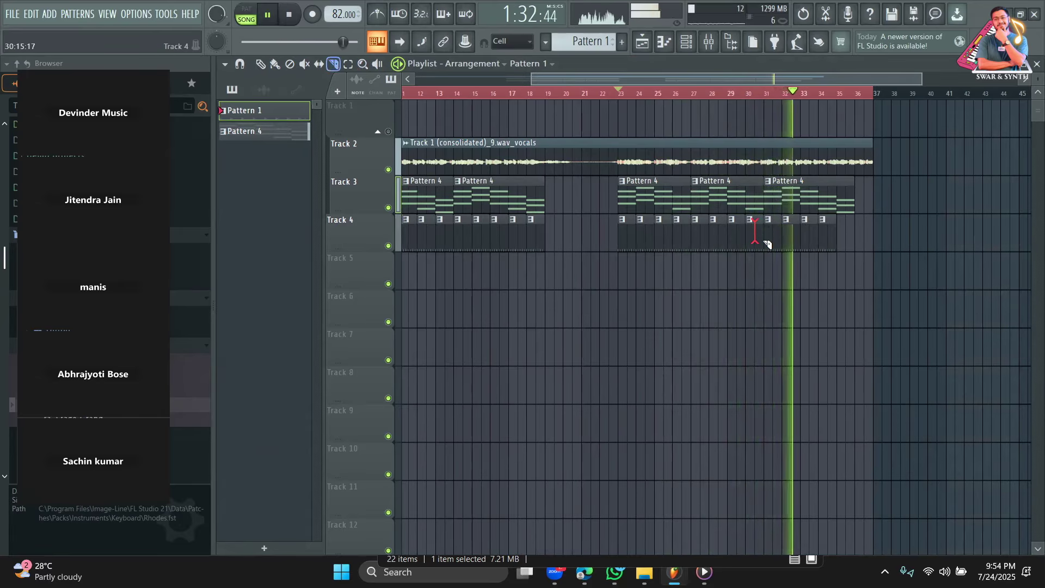
left_click(260, 69)
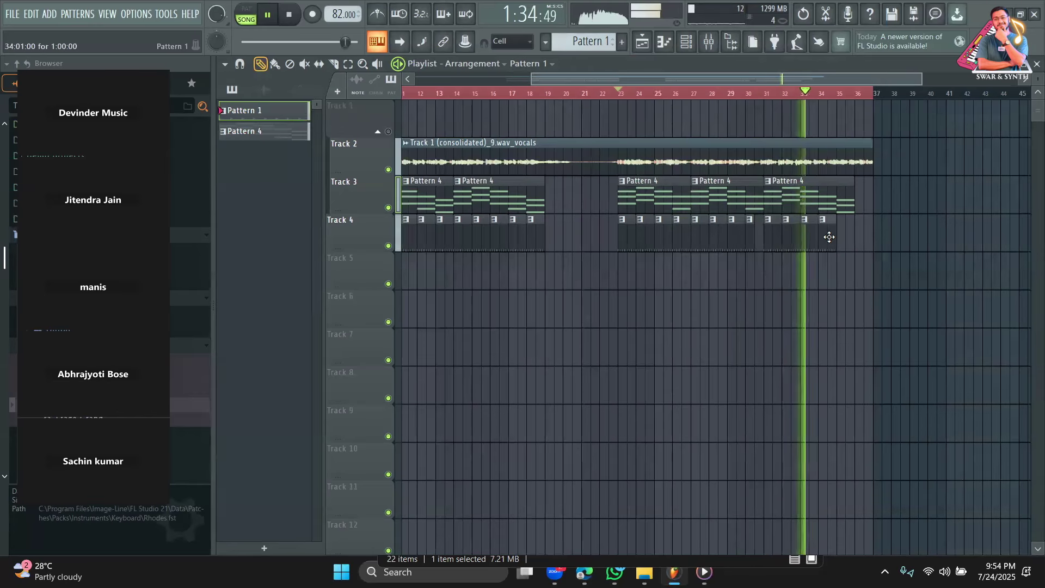
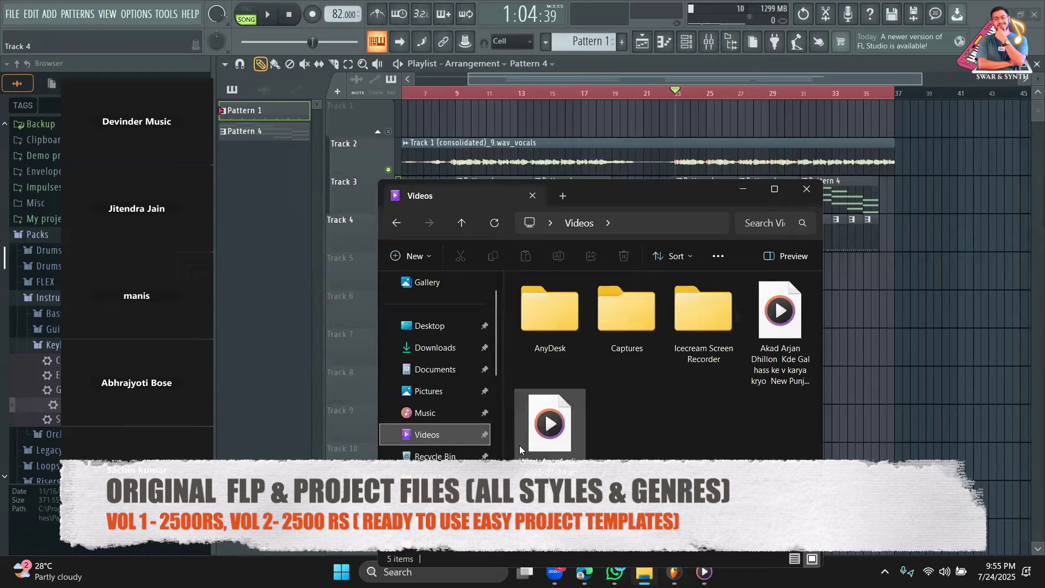
Drop the WhatsApp Audio file on Track 6, lower its gain to -9.2 dB, and play from bar 53.
left_click_drag(519, 445, 1001, 316)
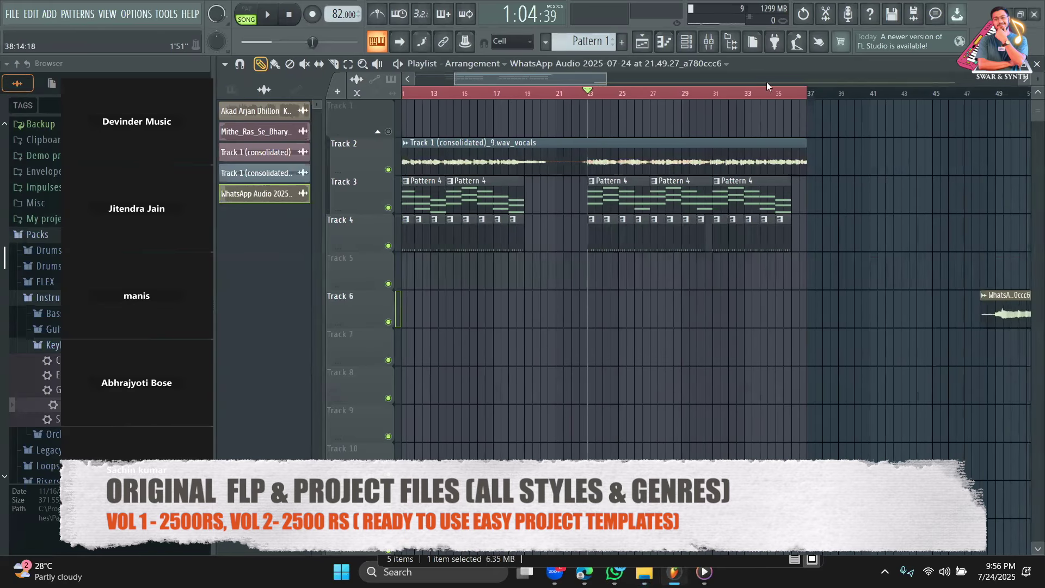
left_click_drag(583, 76, 697, 78)
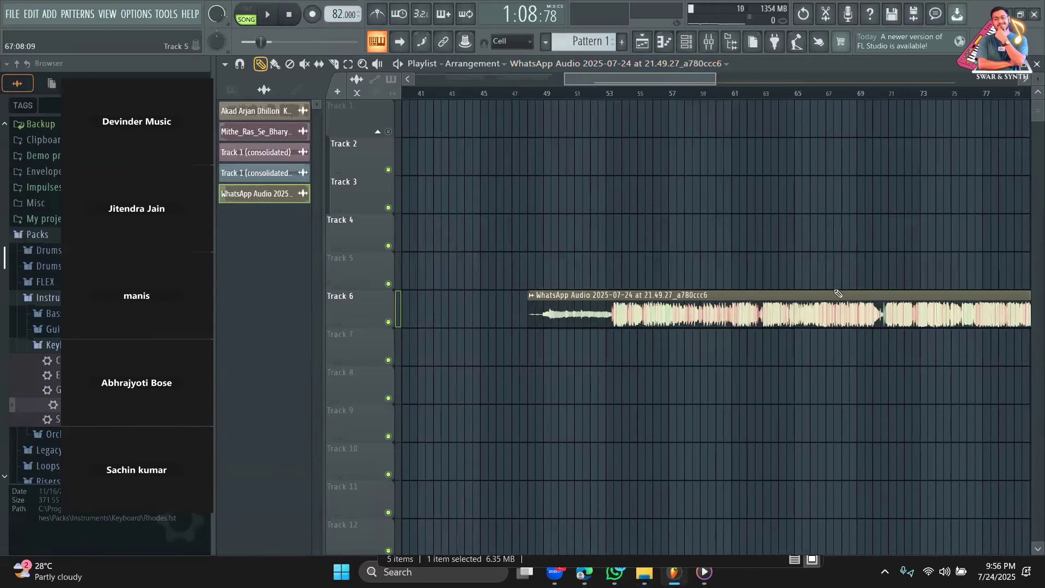
left_click_drag(780, 325, 780, 334)
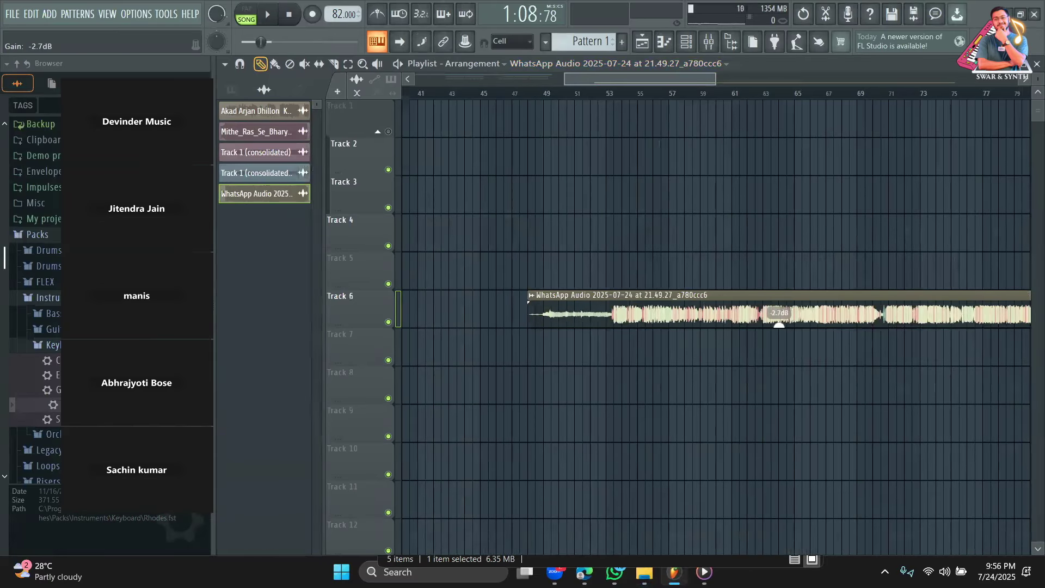
left_click(622, 93)
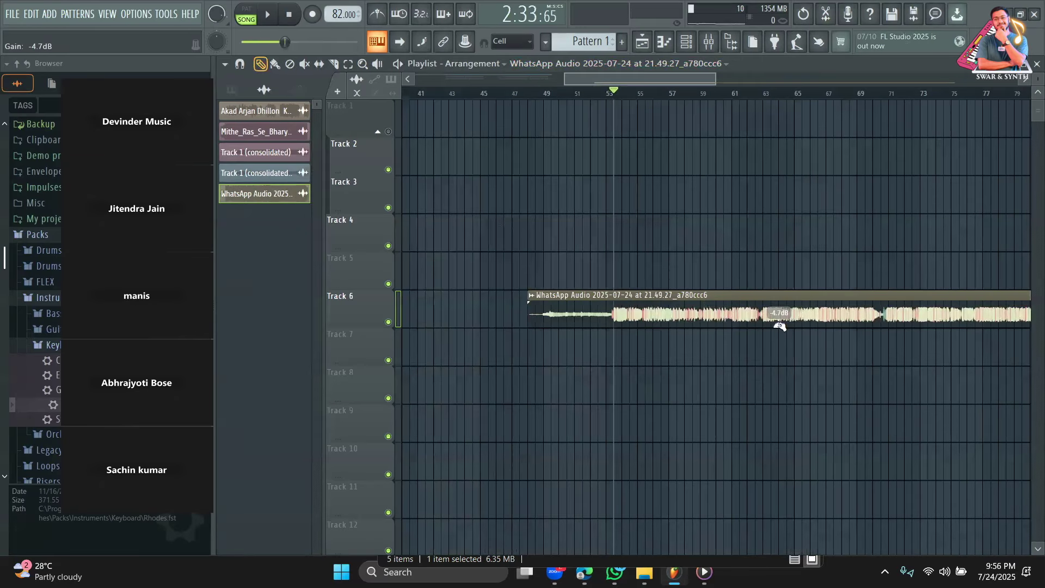
key("space")
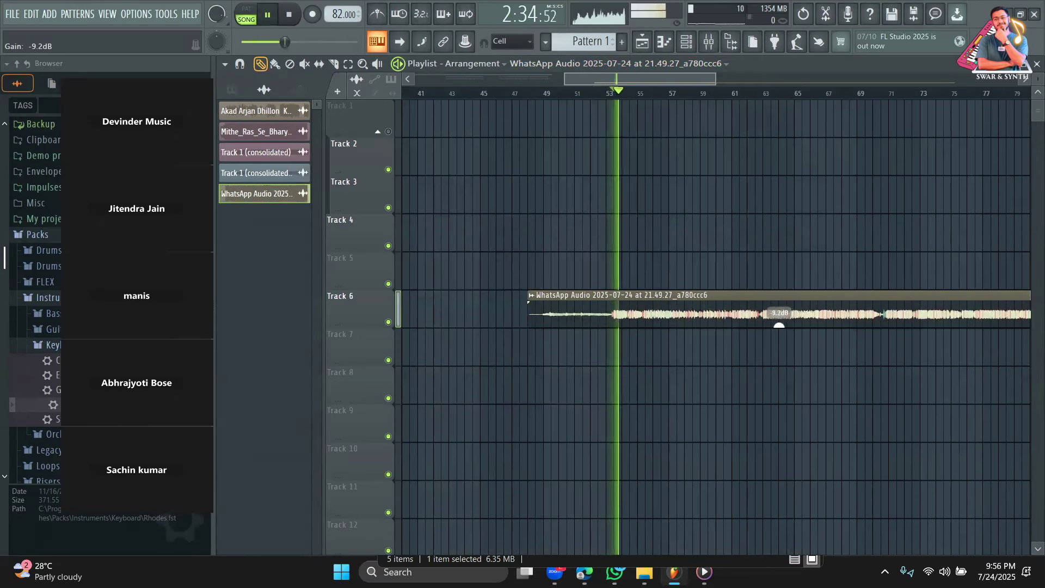
left_click_drag(709, 83, 674, 94)
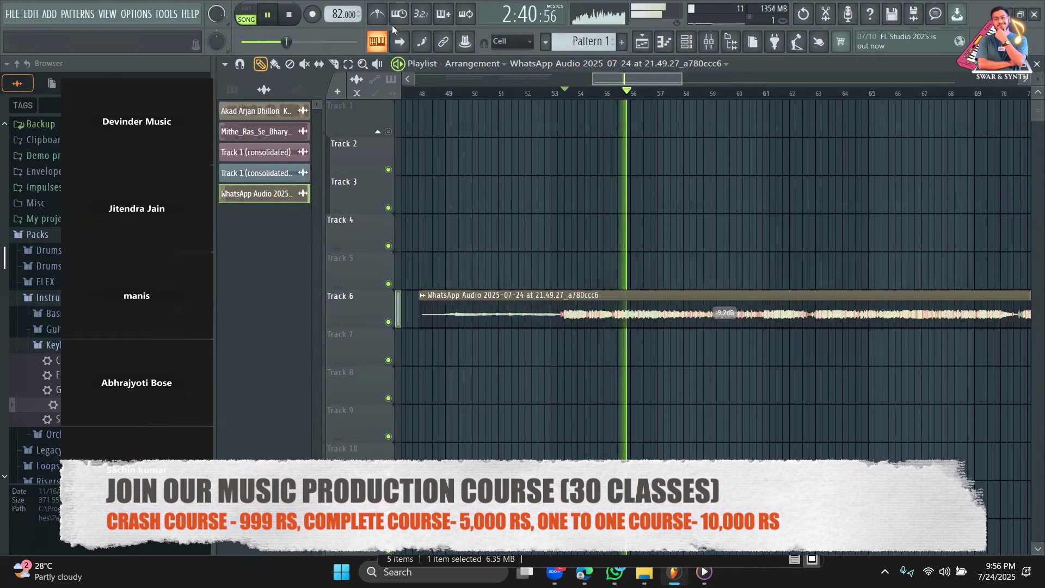
key("space")
Tap along with the playing audio in the tempo tapper until the tempo settles at 84 BPM.
right_click(345, 15)
left_click(479, 25)
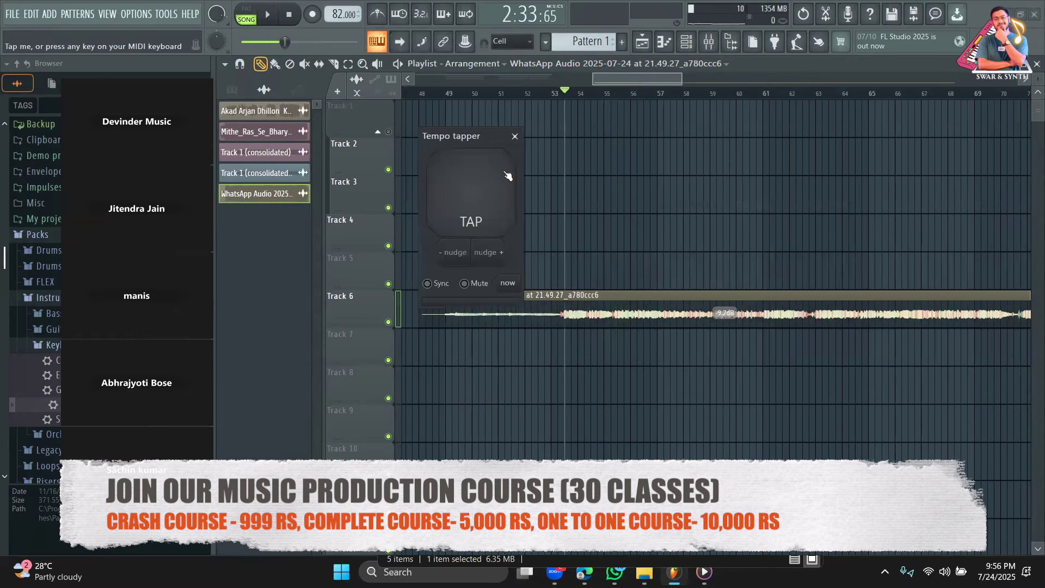
key("space")
left_click(484, 200)
left_click(483, 201)
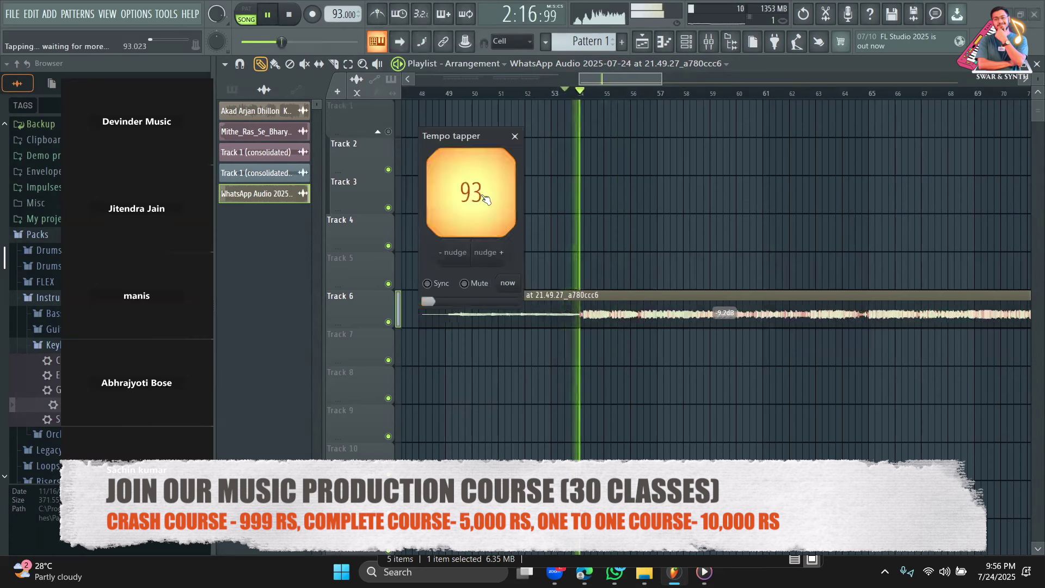
left_click(482, 202)
left_click(482, 202)
left_click(482, 202)
left_click(481, 202)
left_click(482, 202)
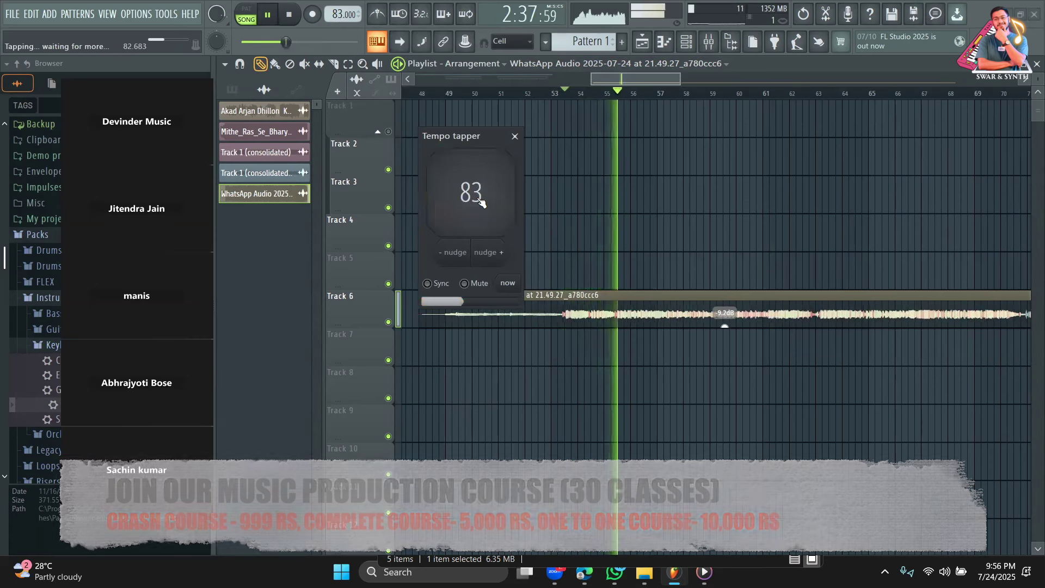
left_click(482, 202)
left_click(482, 202)
left_click(482, 202)
left_click(482, 202)
left_click(482, 203)
left_click(482, 203)
left_click(481, 202)
left_click(482, 203)
left_click(482, 203)
left_click(481, 202)
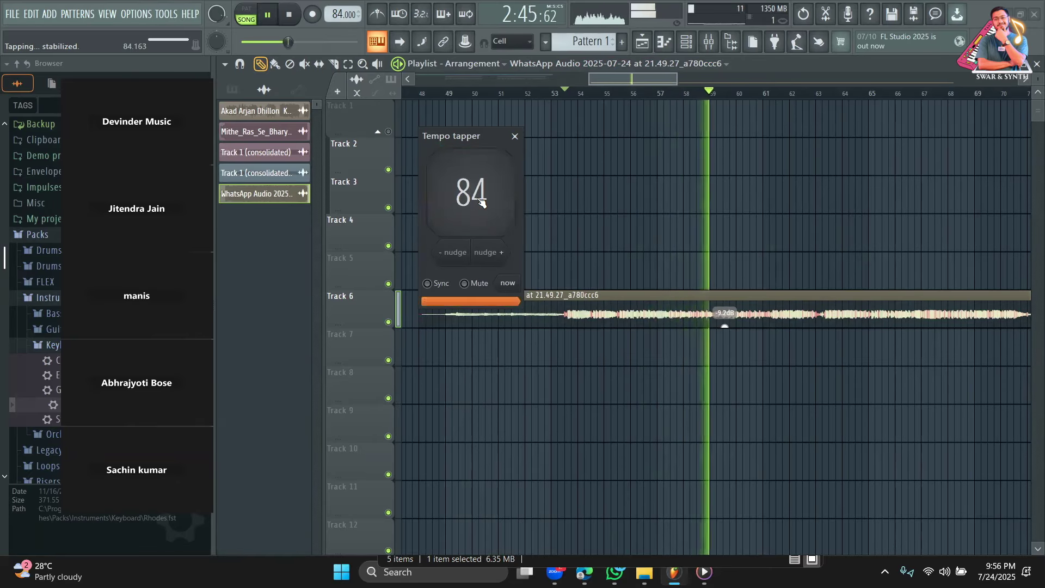
left_click(515, 136)
key("space")
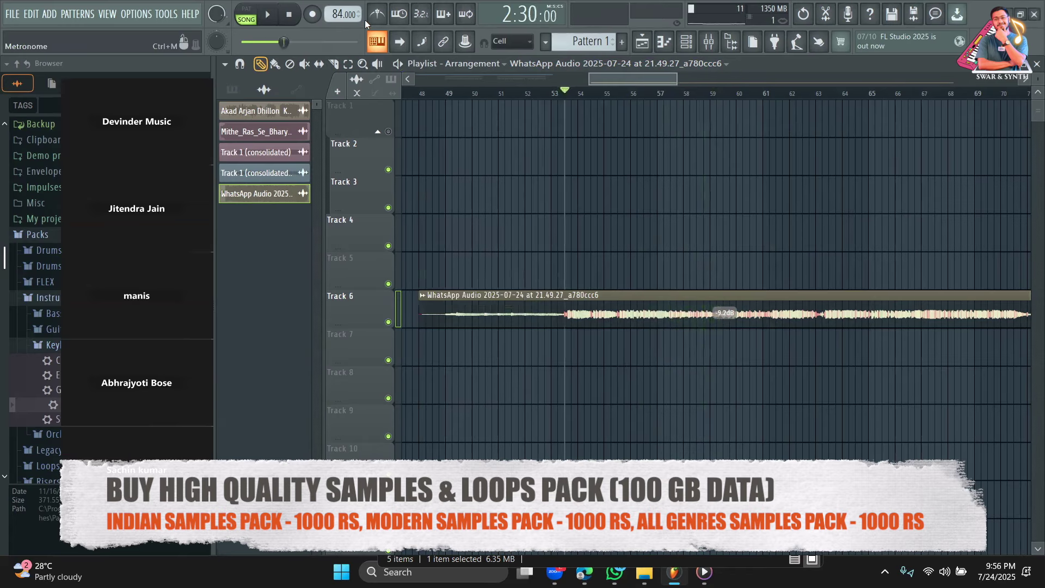
Slide the audio inside the Track 6 clip until its loud section lands on bar 53.
left_click_drag(676, 79, 630, 84)
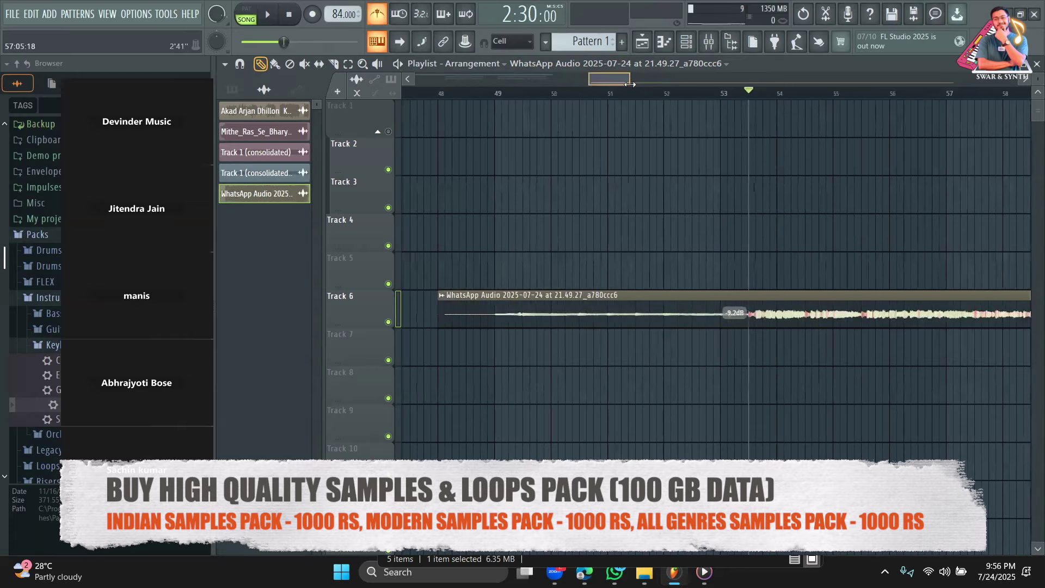
key("space")
left_click_drag(752, 322, 735, 321)
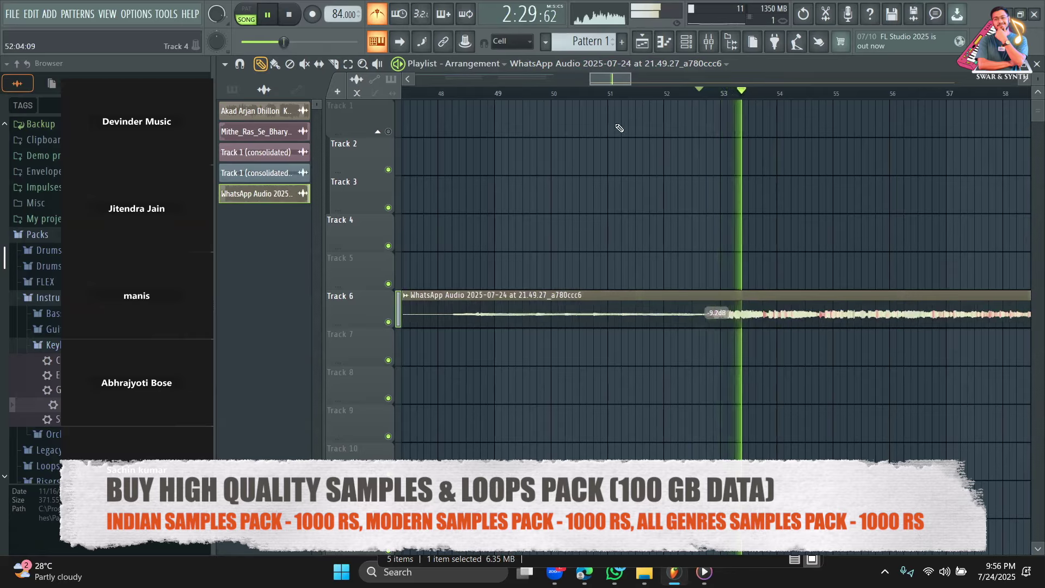
mouse_move(631, 79)
left_mouse_down()
mouse_move(610, 80)
mouse_move(617, 85)
left_mouse_up()
left_click_drag(366, 327, 371, 355)
left_click_drag(624, 81, 611, 82)
left_click_drag(786, 321, 822, 320)
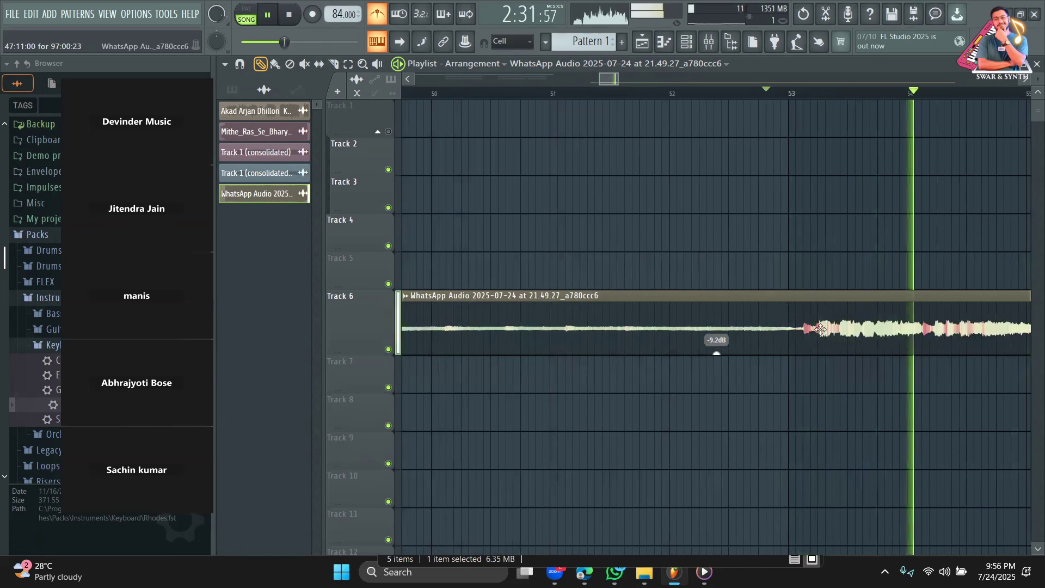
left_click_drag(816, 327, 842, 321)
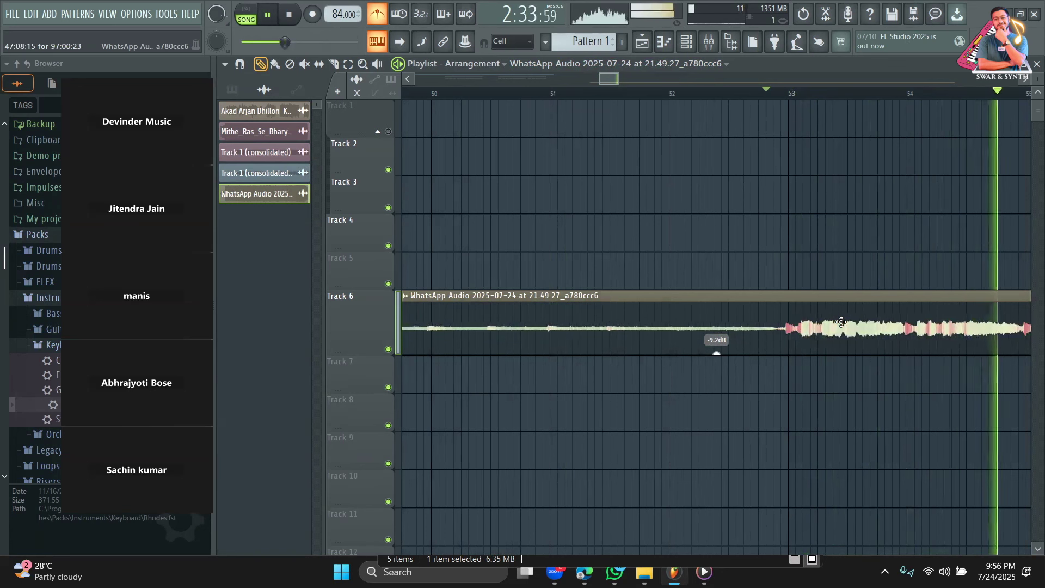
Play back from just before bar 53 to check the alignment, then zoom out to bars 44–76.
left_click(760, 93)
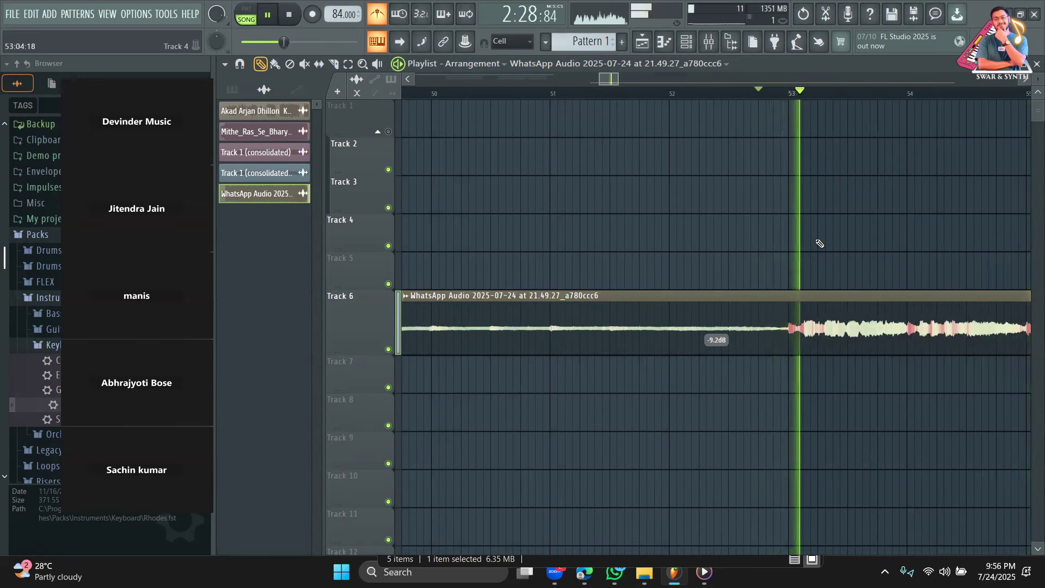
left_click_drag(623, 80, 687, 81)
left_click(702, 94)
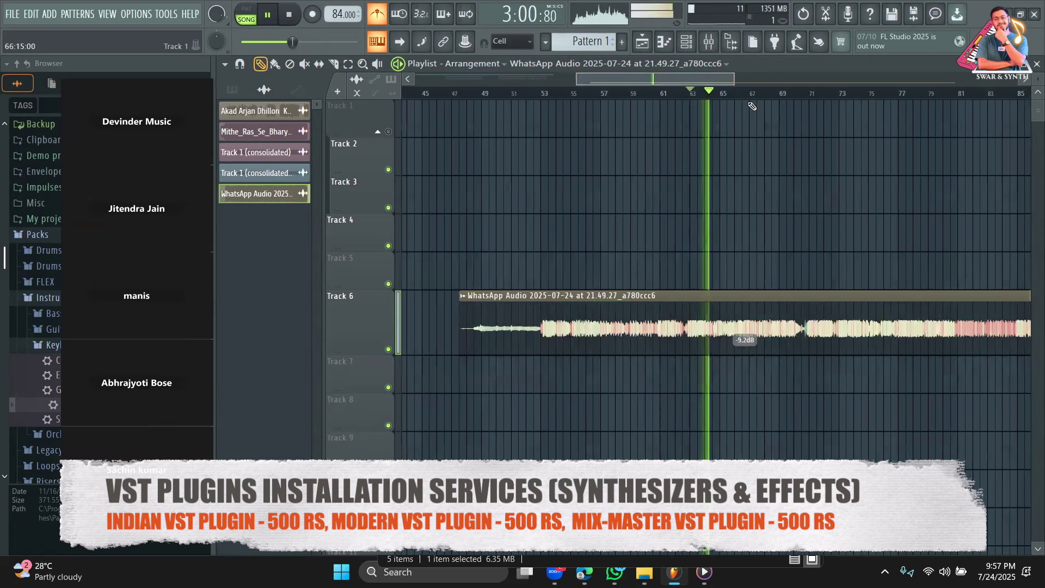
key("space")
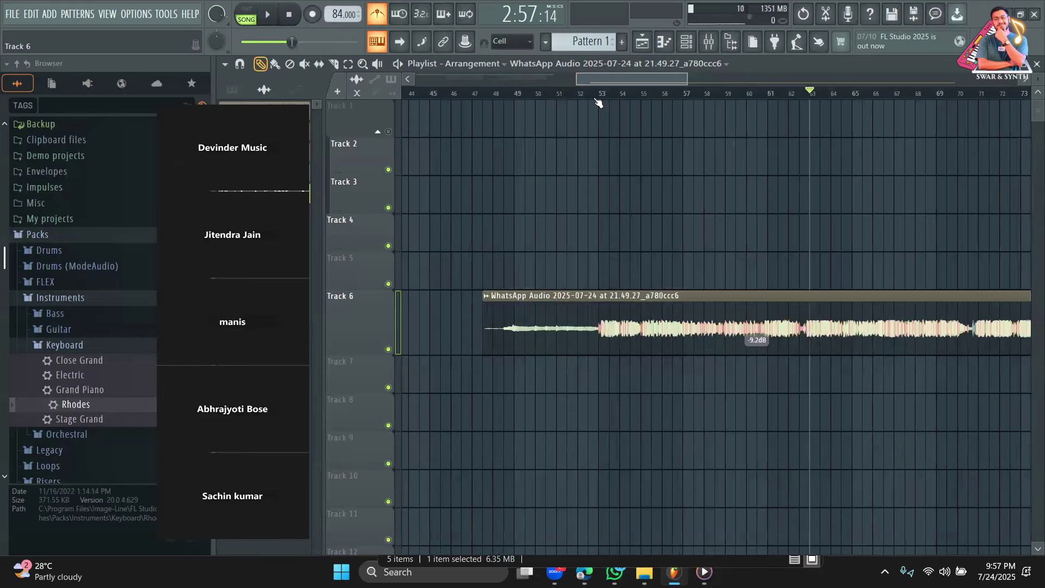
left_click_drag(685, 78, 646, 103)
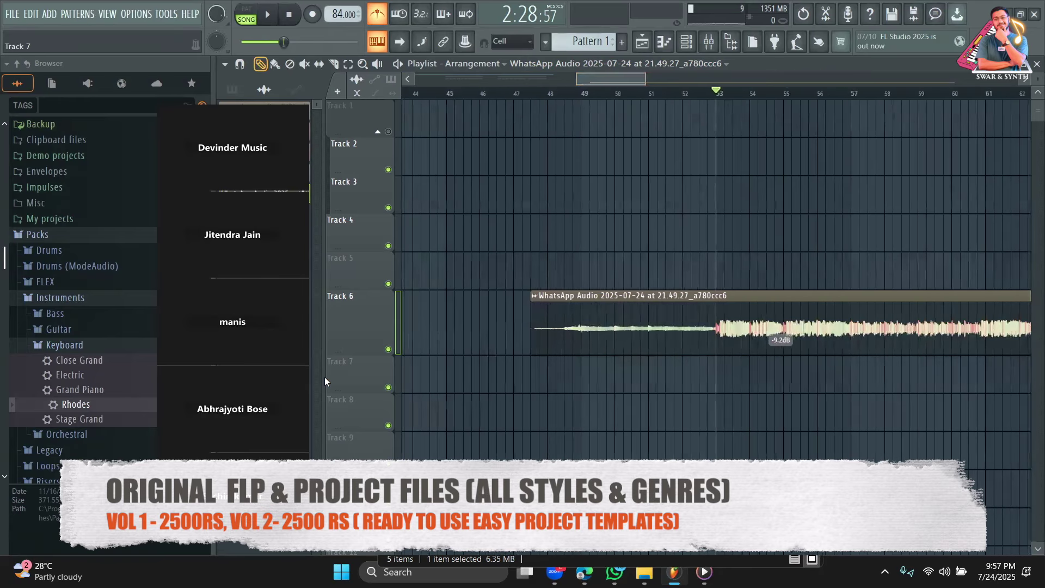
Route the WhatsApp Audio clip to mixer track 10 from its channel settings.
key("space")
double_click(780, 352)
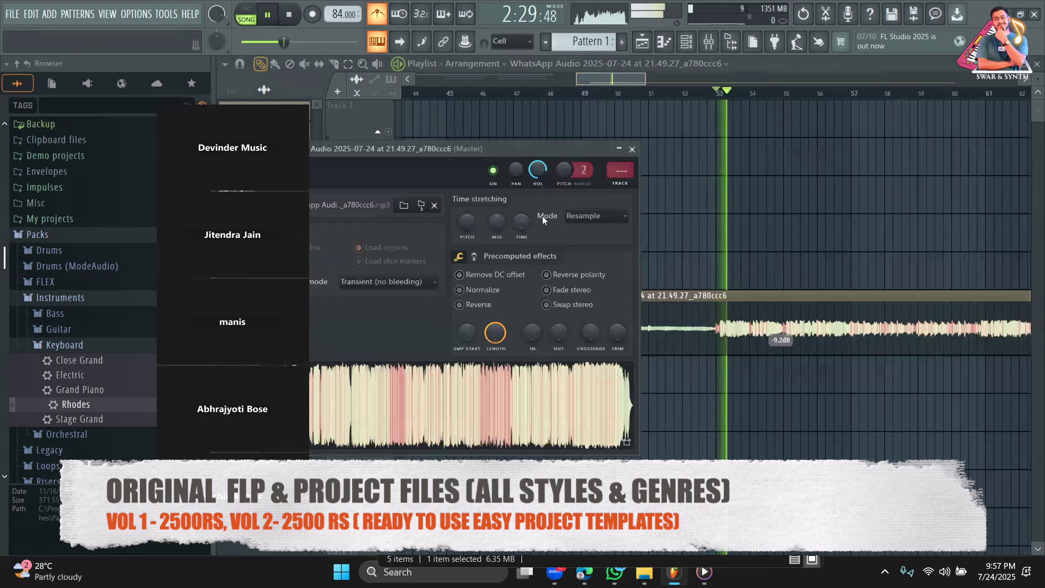
double_click(737, 302)
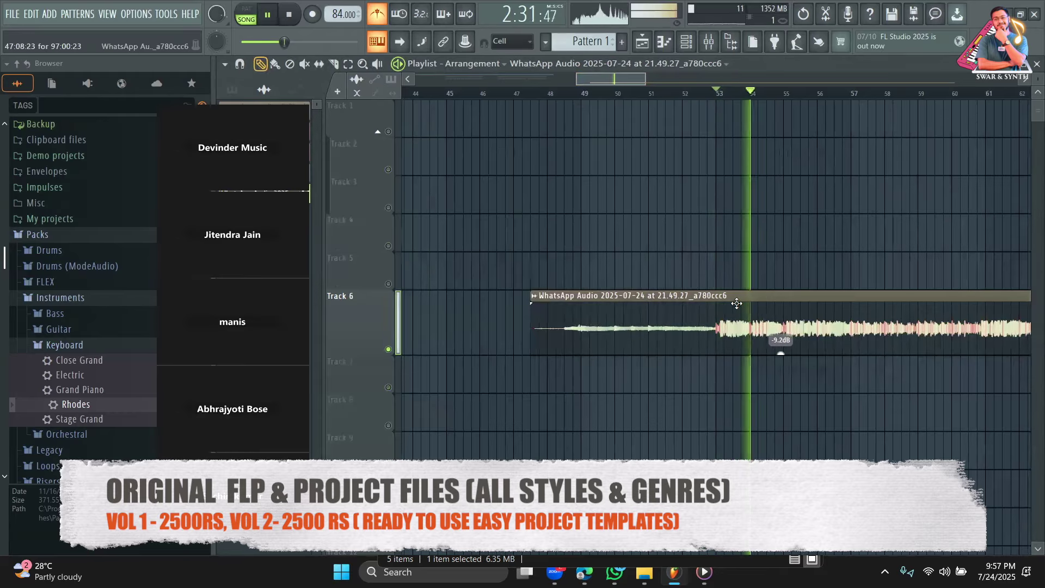
mouse_move(621, 171)
left_mouse_down()
mouse_move(621, 160)
mouse_move(621, 173)
left_mouse_up()
key("space")
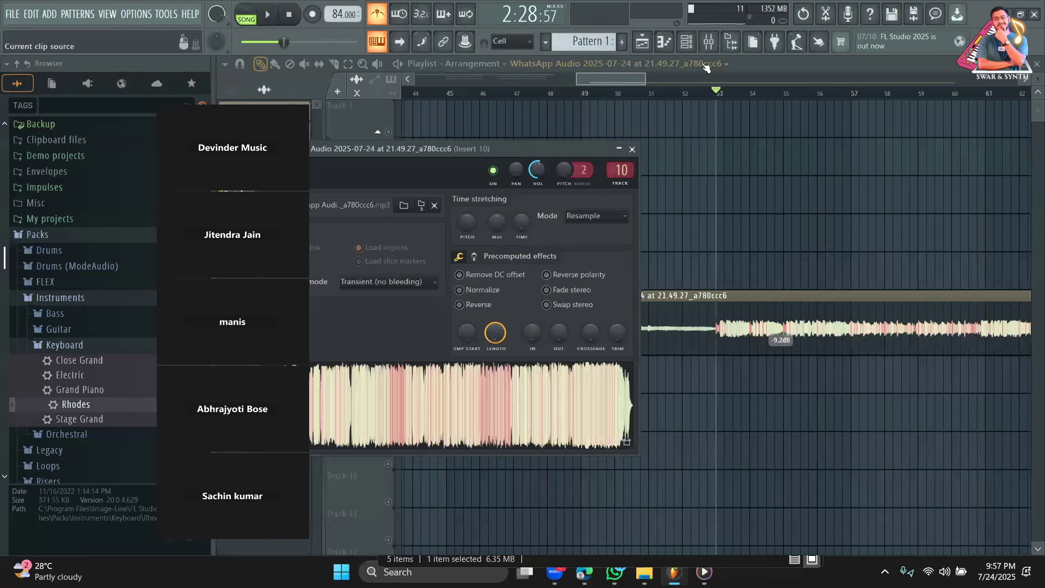
Run Auto-Key on mixer Insert 10 to read the vocal's key as E Major.
left_click(708, 42)
left_click(927, 109)
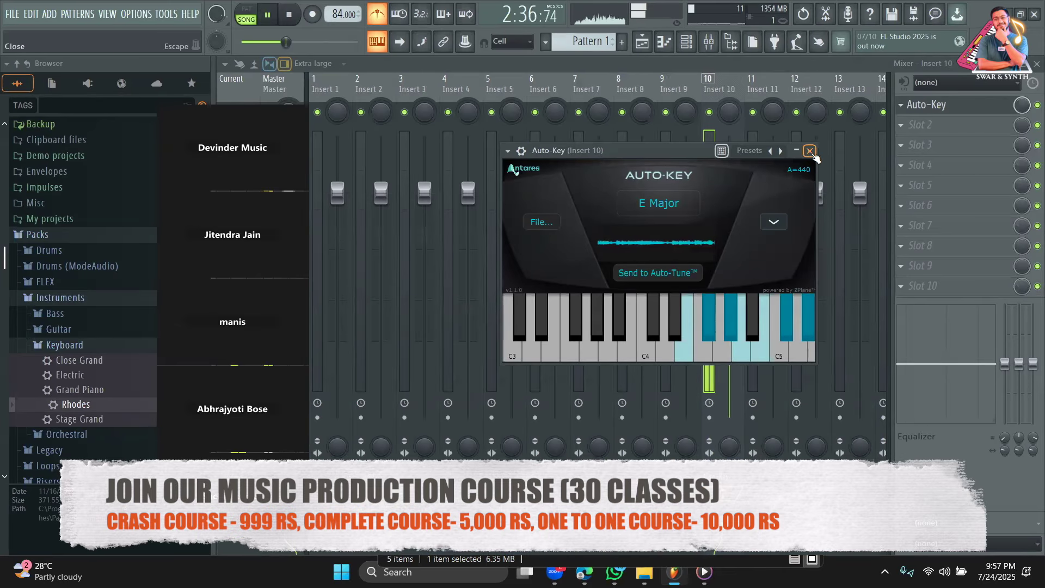
left_click(809, 151)
key("space")
left_click(642, 42)
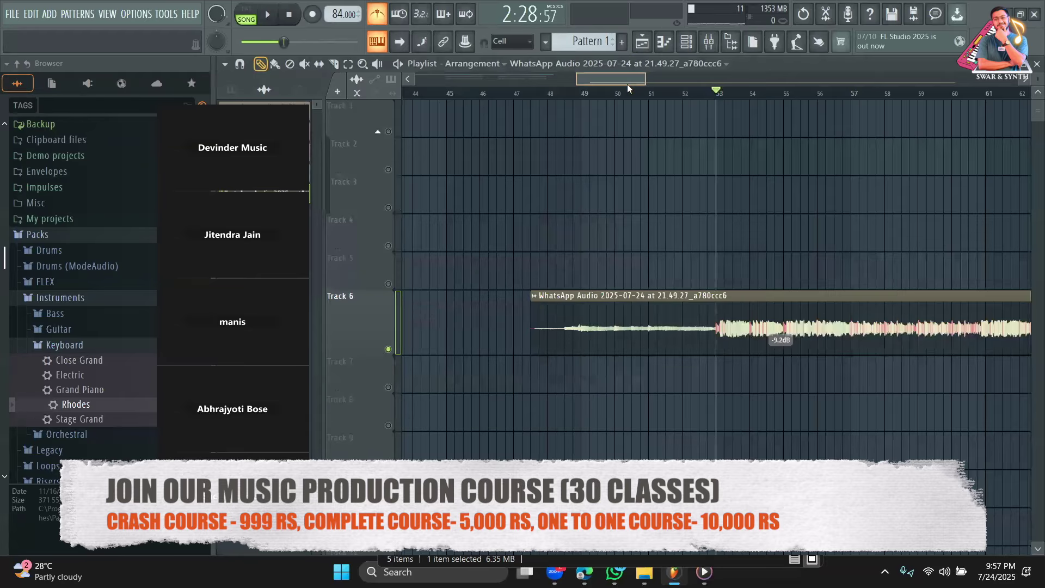
left_click_drag(626, 84, 504, 81)
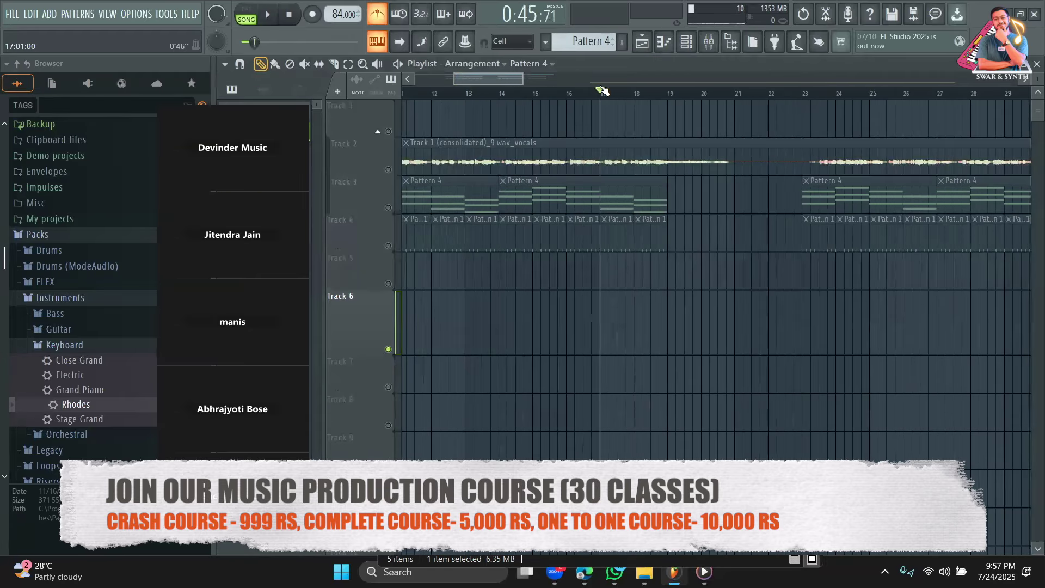
Unmute Track 7's Pattern 4 clip at bar 53, listen, and open its Rhodes notes in the piano roll.
left_click_drag(513, 84, 636, 82)
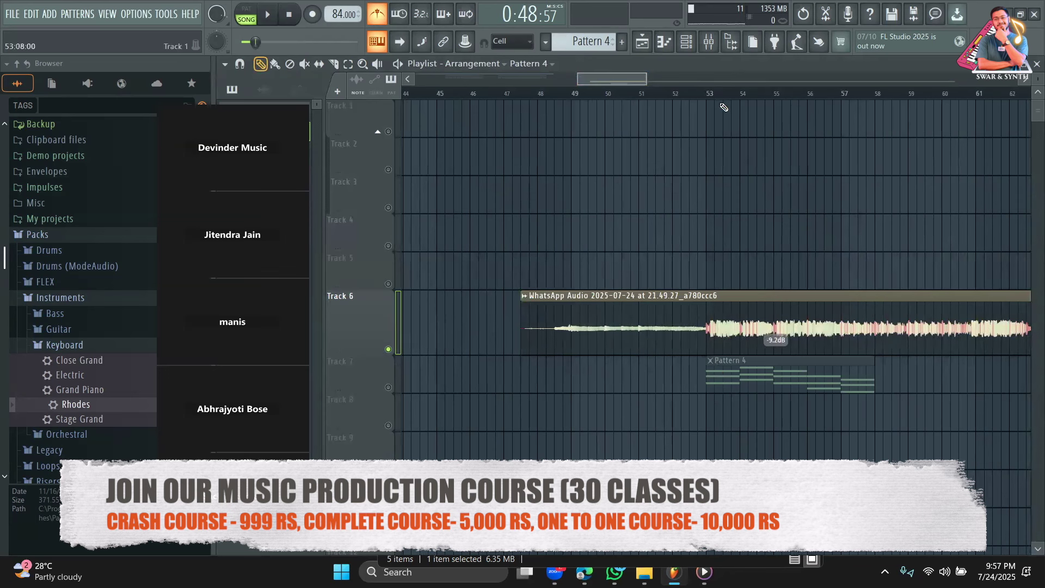
left_click(394, 387)
key("space")
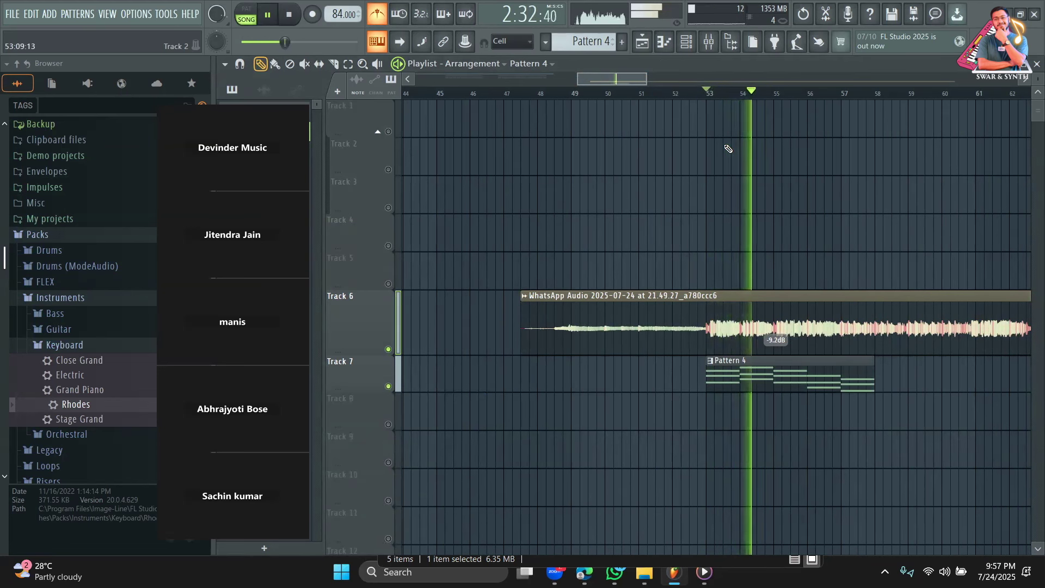
key("space")
double_click(747, 376)
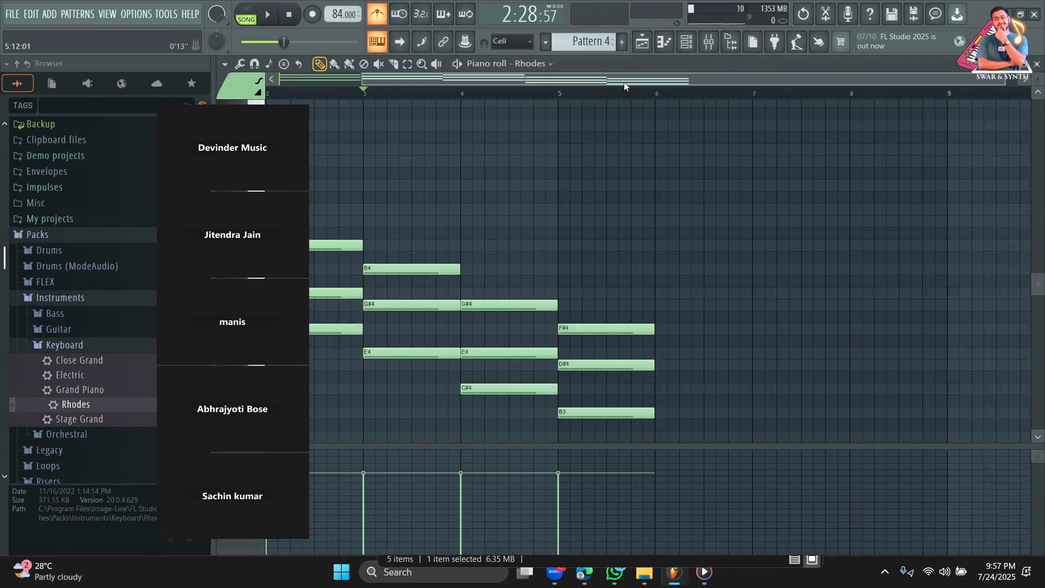
Move the bar-2 chord down to G#4, E4, C#4 and shift the bar-3 chord two semitones.
left_click_drag(624, 83, 436, 84)
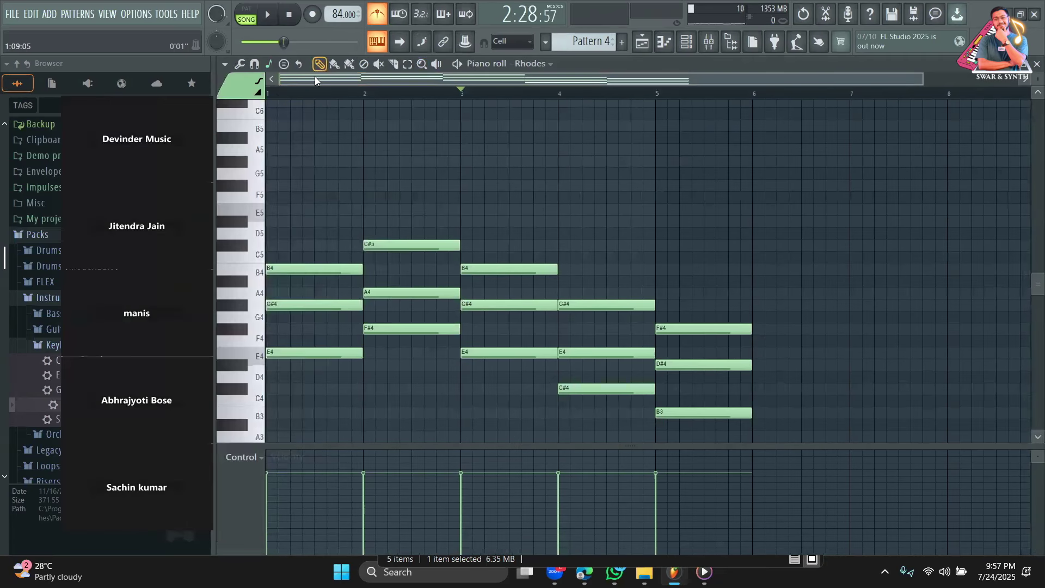
key("p")
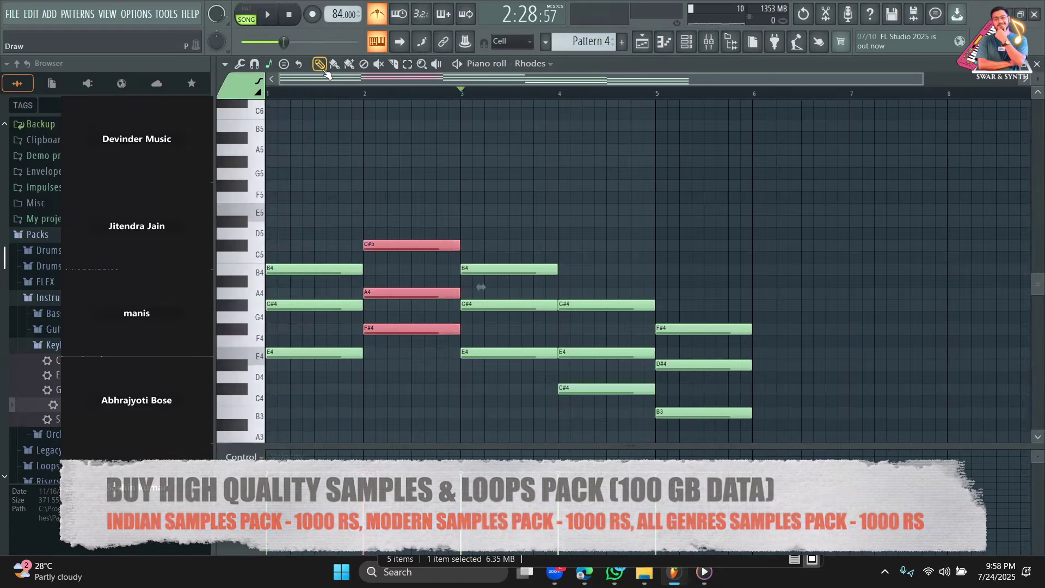
key("space")
left_click_drag(379, 329, 380, 386)
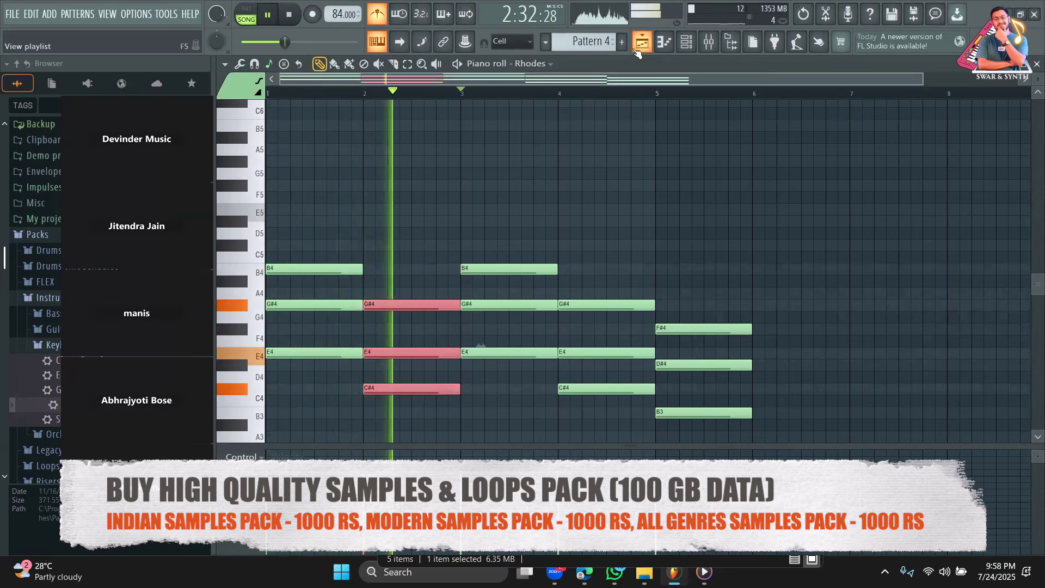
key("e")
scroll(601, 185, "down", 4)
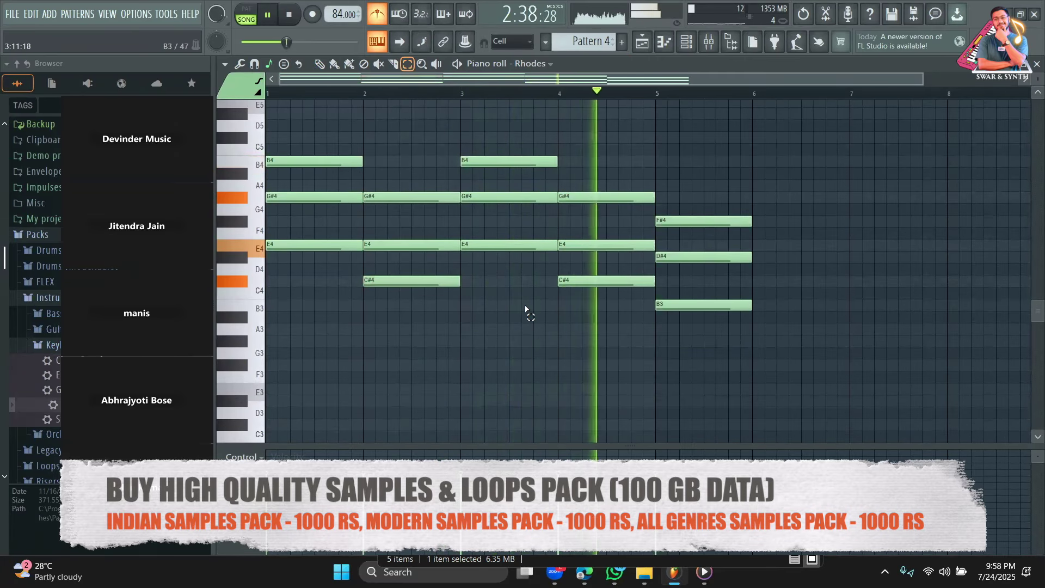
left_click_drag(525, 310, 488, 155)
left_click(319, 64)
left_click_drag(480, 244, 480, 220)
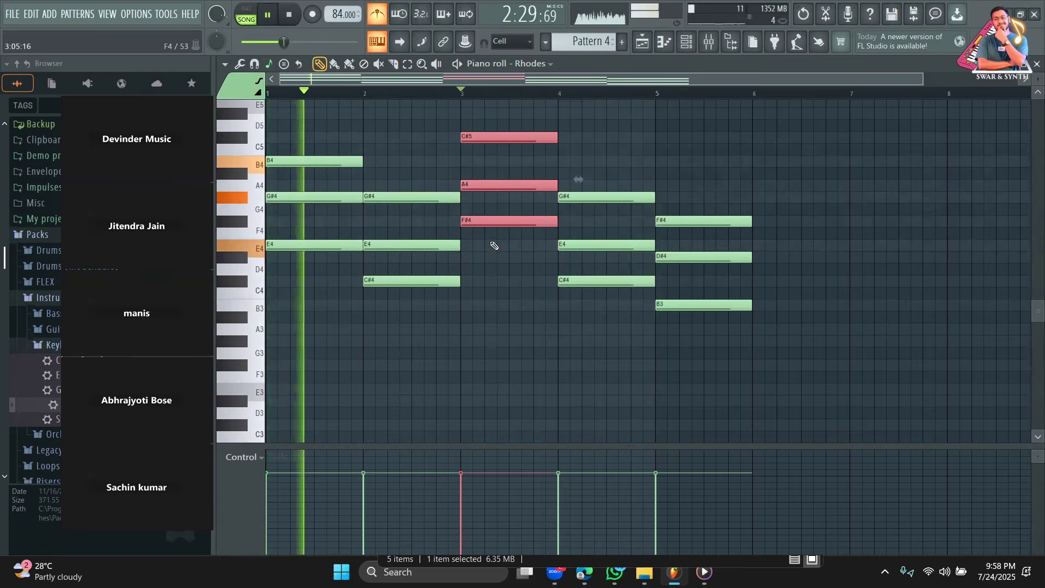
scroll(489, 240, "up", 3)
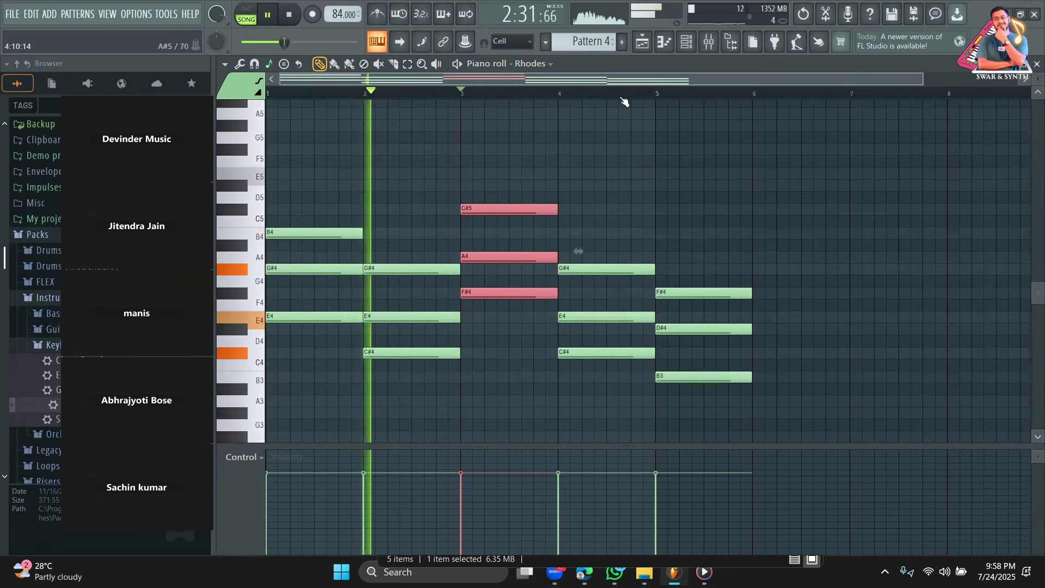
Delete the bar-5 notes F#4, D#4, B3 and lower the bar-3 chord to B4, G#4, E4.
key("F5")
double_click(746, 320)
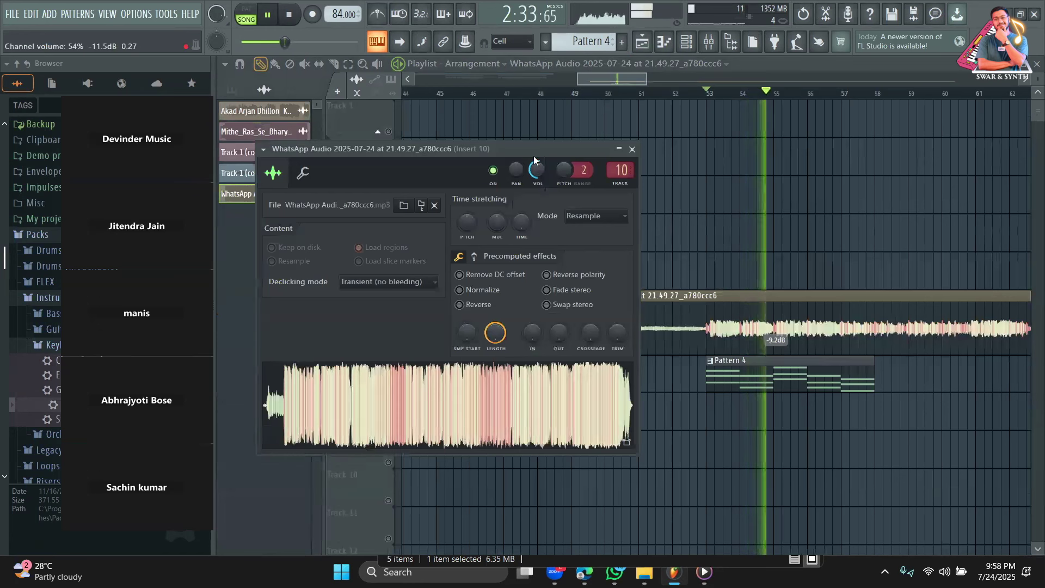
double_click(796, 375)
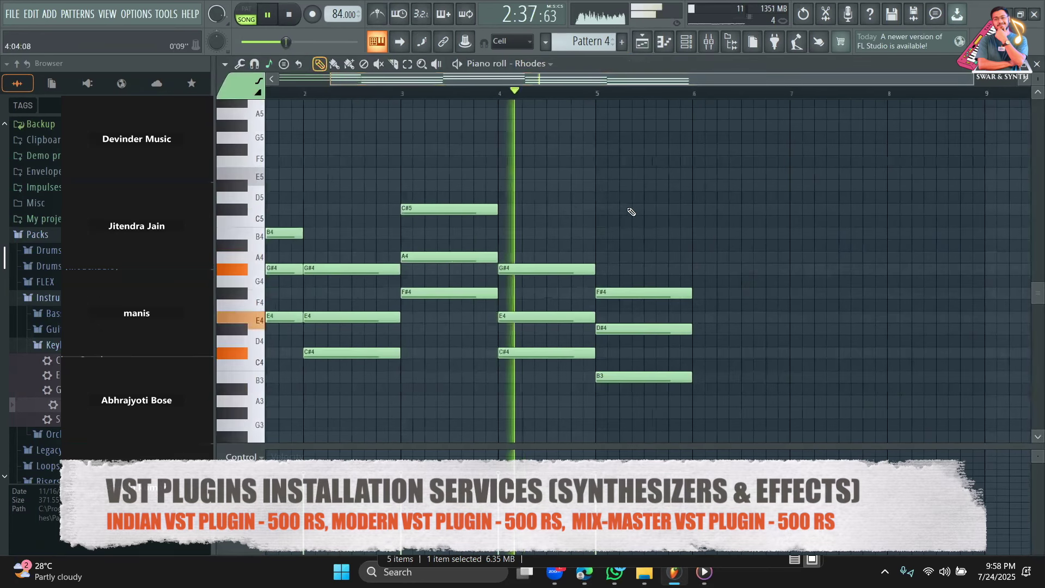
right_click(655, 328)
left_click(397, 100)
left_click_drag(398, 100, 301, 98)
left_click(407, 64)
left_click_drag(518, 175, 518, 315)
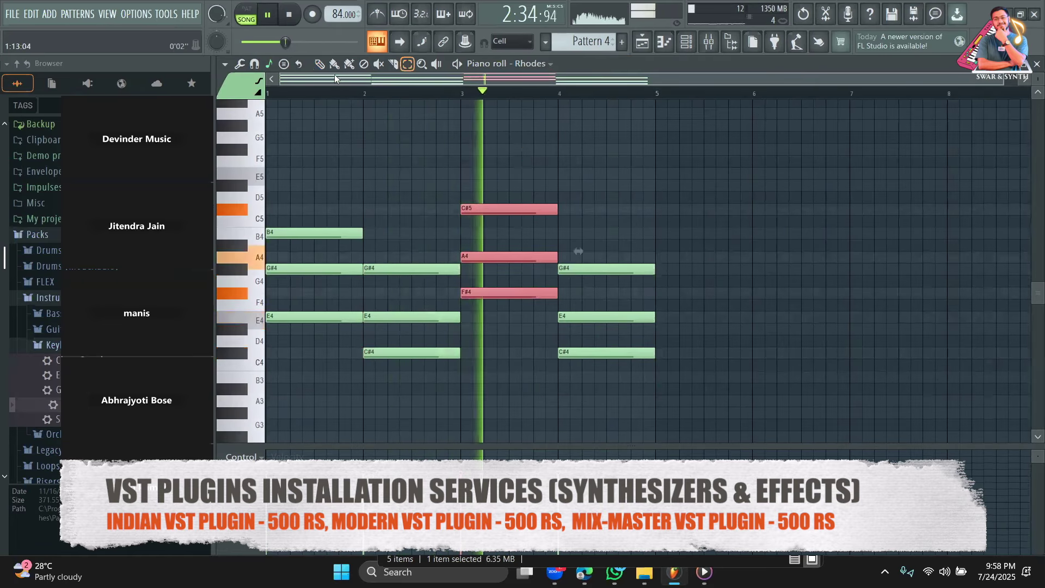
key("space")
key("p")
left_click_drag(486, 293, 486, 316)
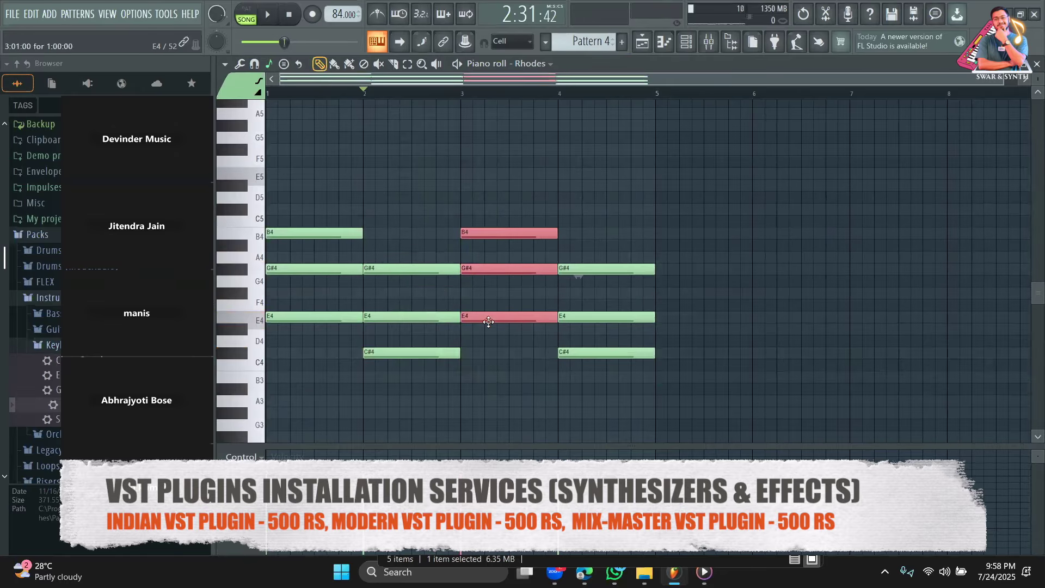
key("space")
Paint a second Pattern 4 clip right after the first on Track 7.
left_click(643, 44)
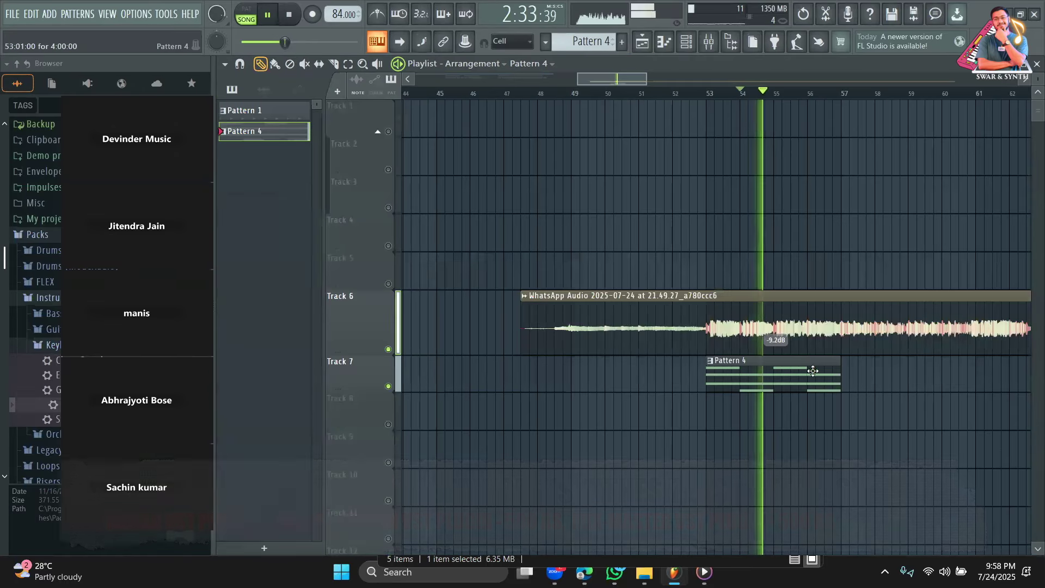
left_click(850, 376)
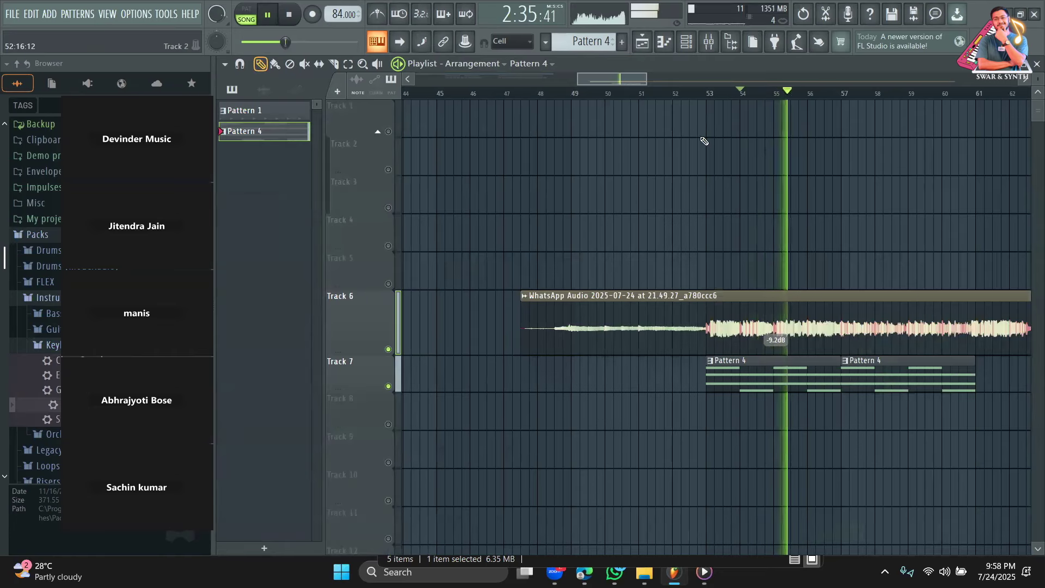
left_click_drag(643, 79, 681, 89)
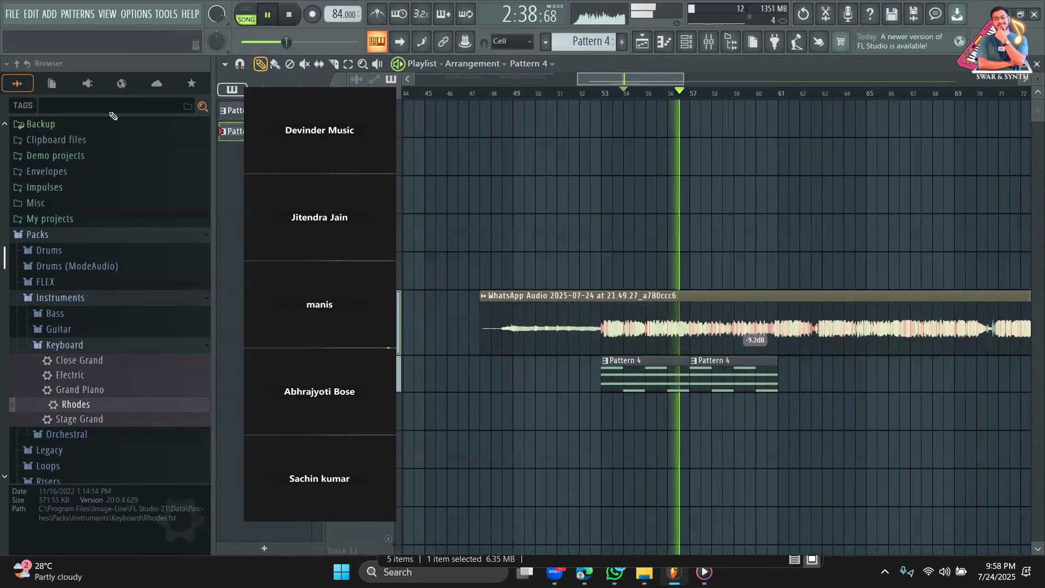
Search the browser for TABADHOLAK and expand the _Tabla_Dholak_Ensembles_(150BPM) folder.
left_click(107, 106)
type("TAB")
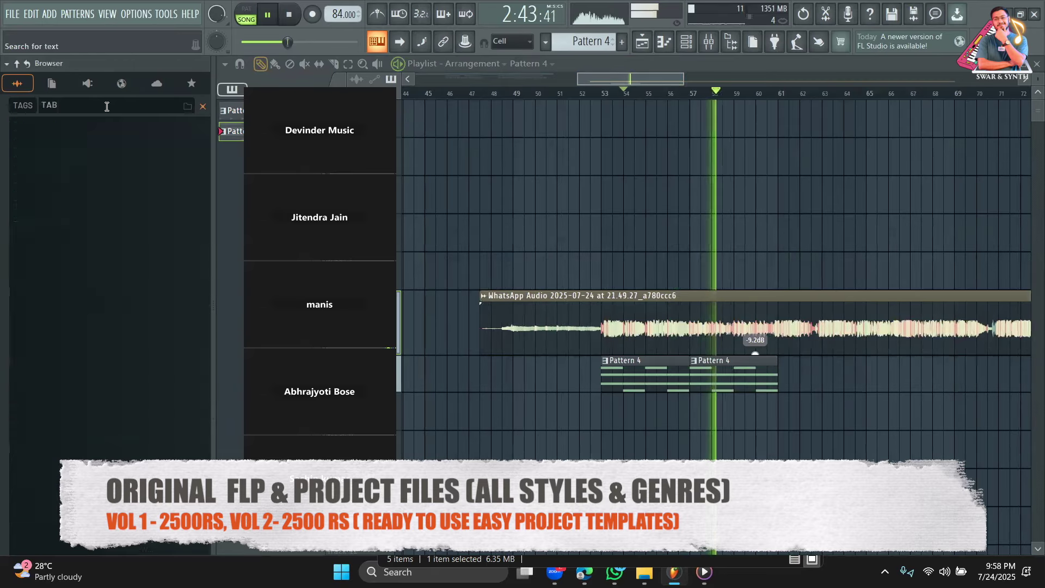
type("A")
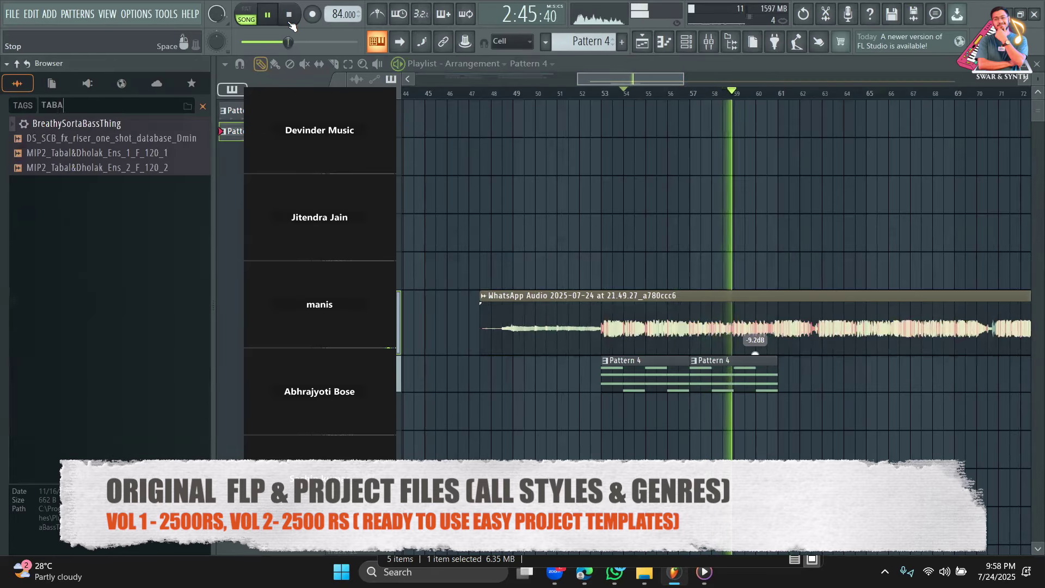
type("DHOLAK")
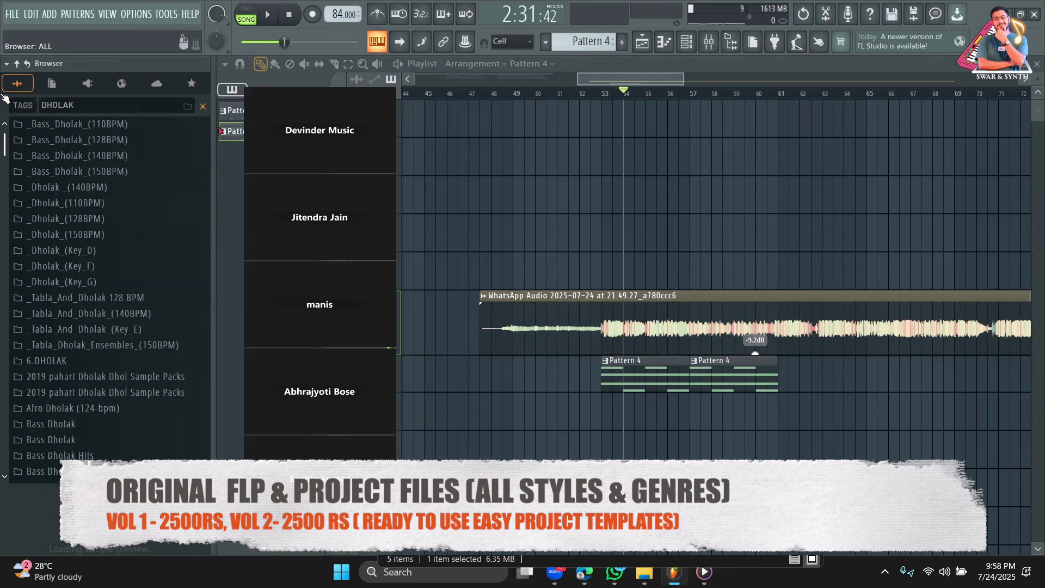
scroll(135, 223, "down", 7)
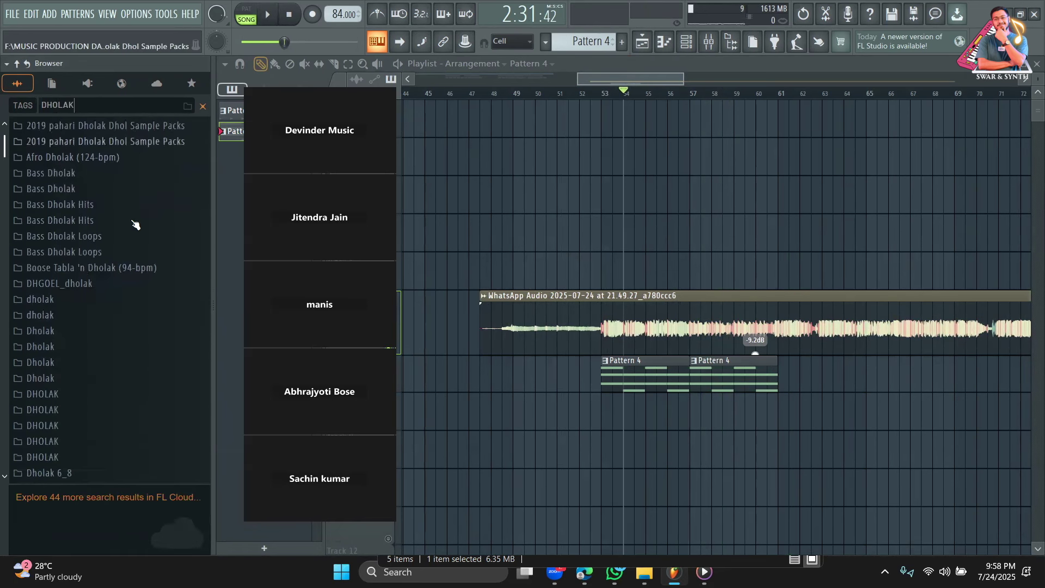
scroll(135, 223, "up", 5)
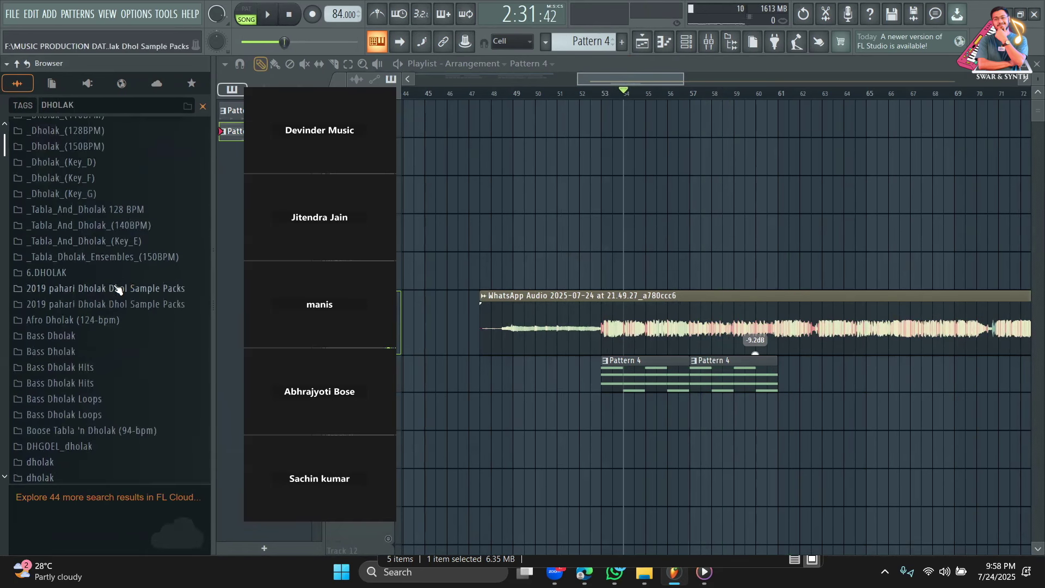
left_click(129, 258)
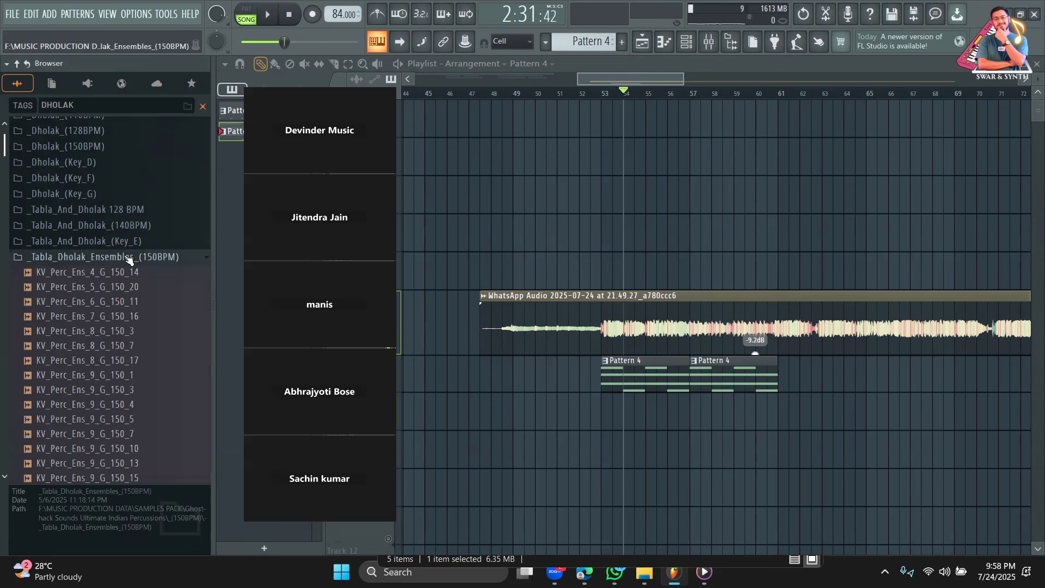
Audition the percussion and tabla-dholak loops, ending on KV_Tabla&Dholak_Ens_3_G_150_5.
left_click(120, 289)
scroll(126, 299, "down", 4)
left_click(117, 232)
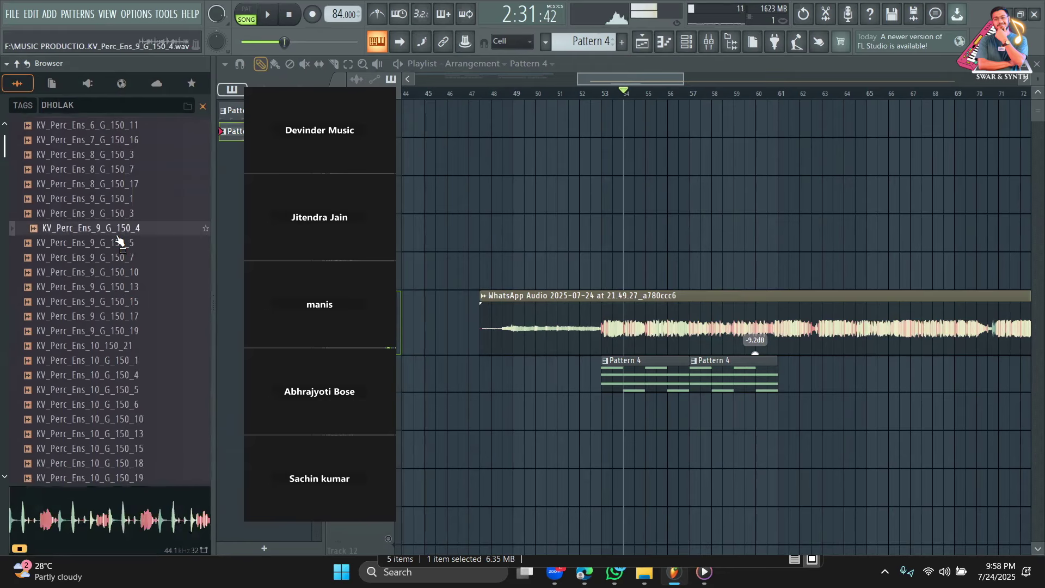
scroll(125, 282, "down", 5)
left_click(125, 272)
scroll(126, 272, "down", 5)
left_click(125, 271)
scroll(126, 271, "down", 2)
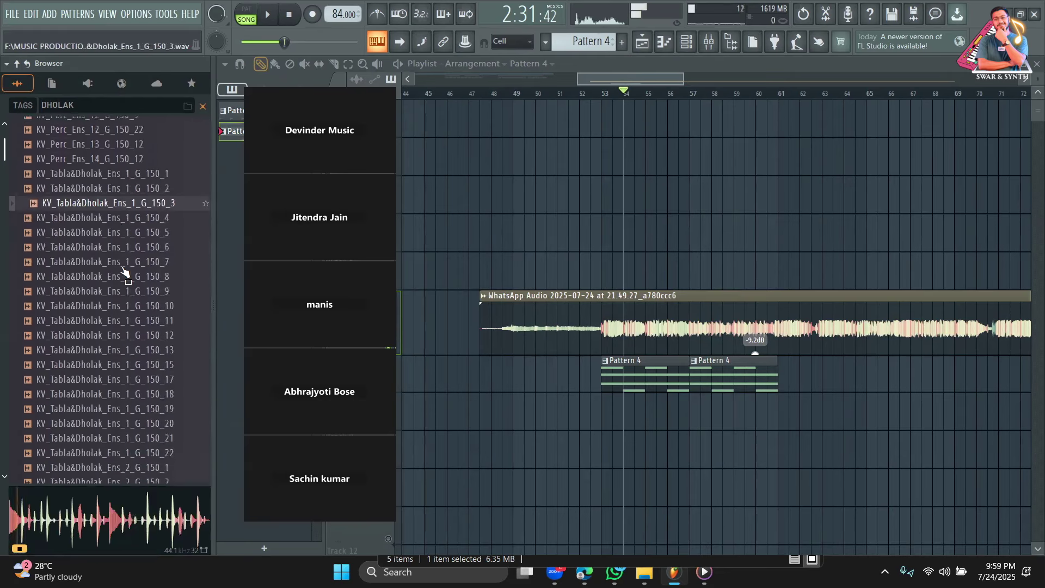
left_click(133, 289)
scroll(136, 287, "down", 4)
left_click(136, 276)
scroll(137, 277, "down", 2)
left_click(136, 277)
scroll(136, 278, "down", 4)
left_click(136, 276)
scroll(136, 277, "down", 2)
left_click(136, 276)
scroll(136, 279, "down", 2)
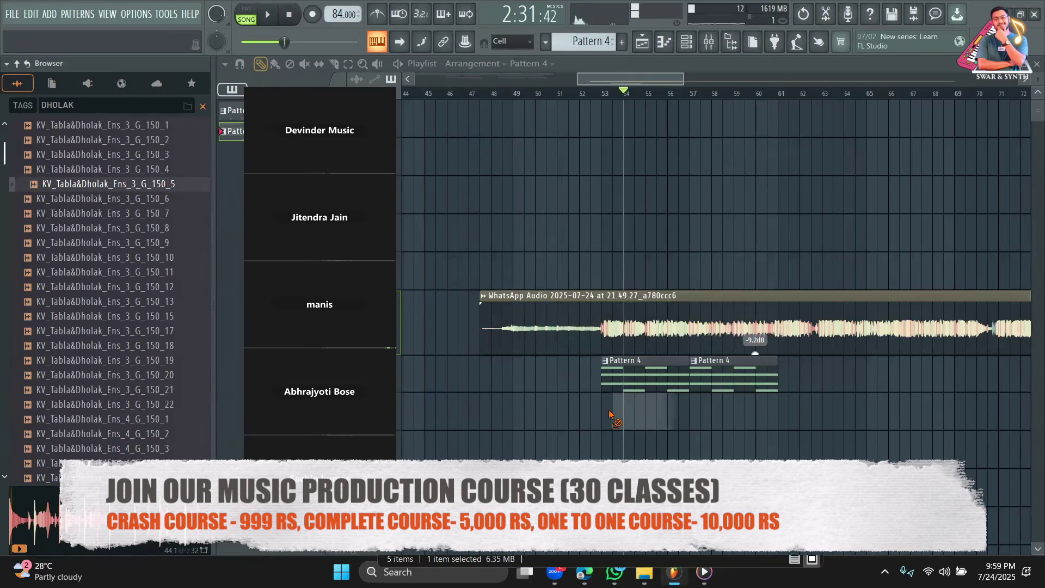
Place KV_Tabla&Dholak_Ens_3_G_150_5 on Track 8 at bar 53, detect its tempo within 50–100, and play.
left_click_drag(608, 411, 609, 414)
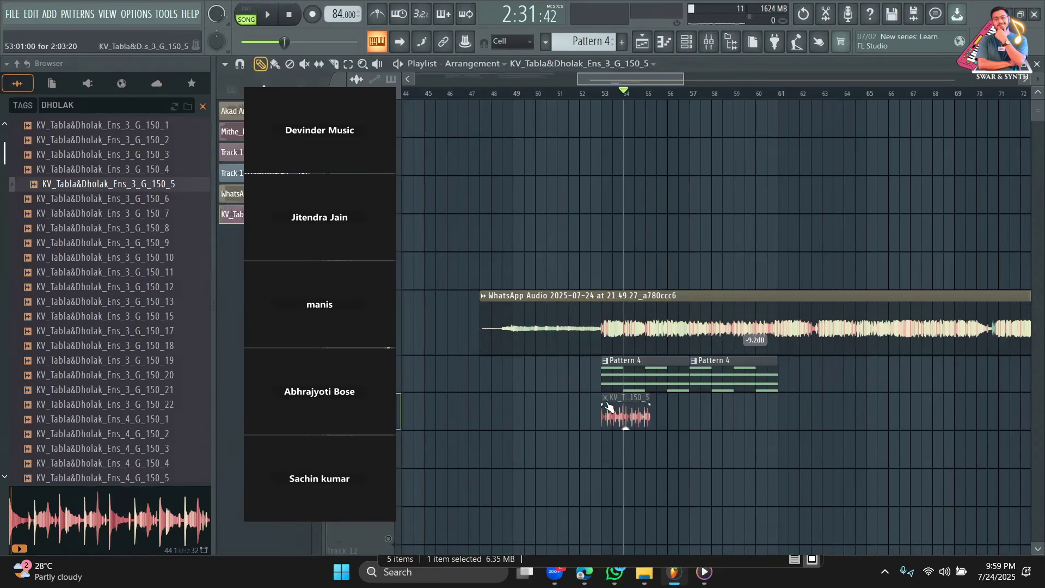
right_click(607, 403)
left_click(741, 452)
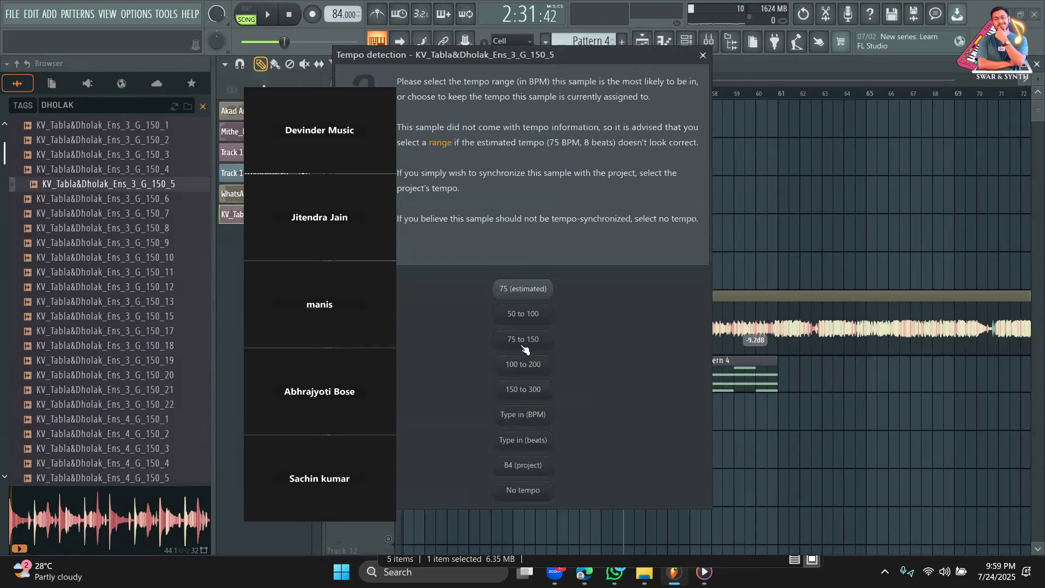
left_click(523, 314)
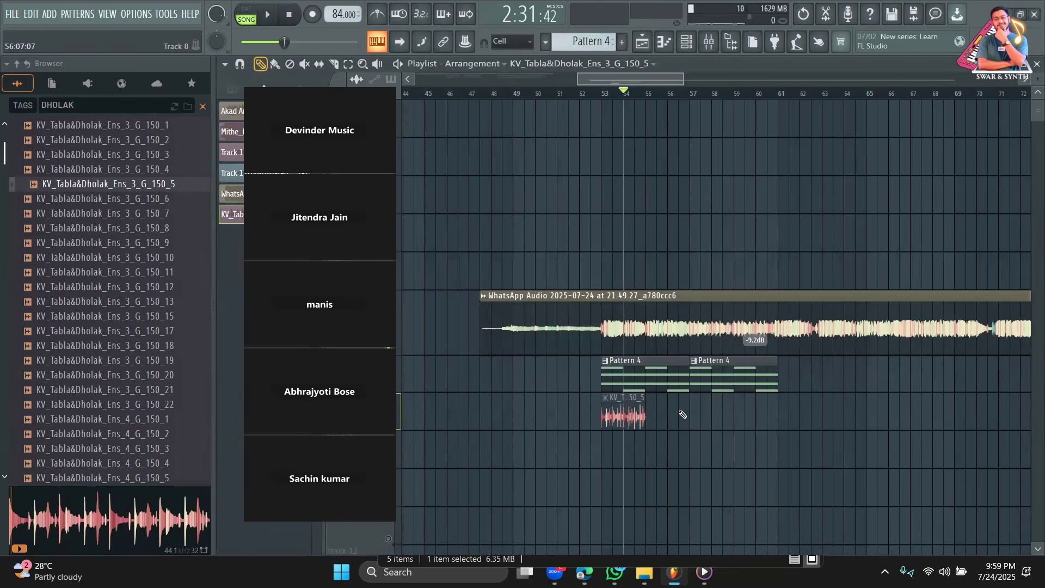
key("space")
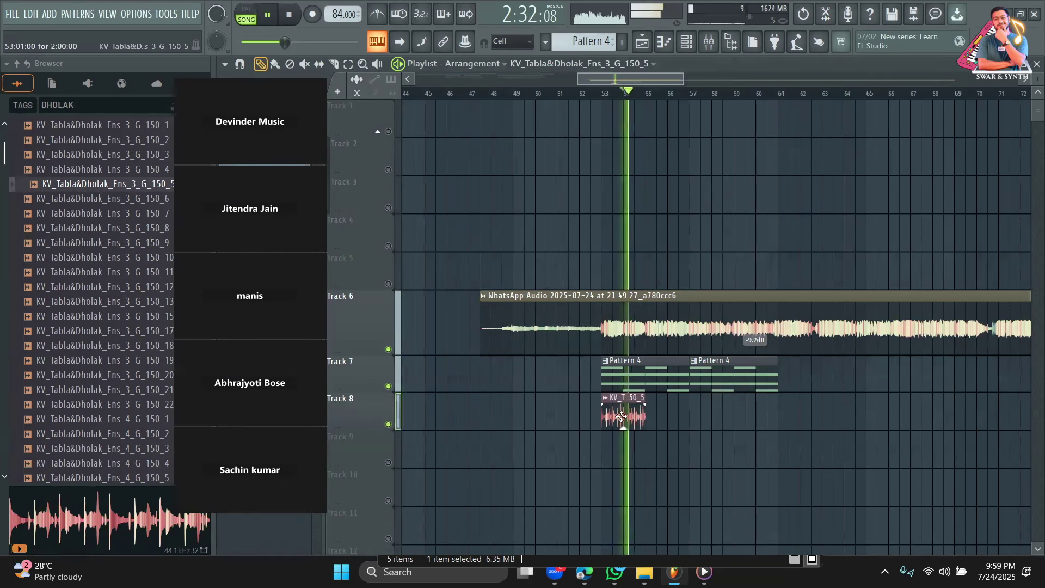
Repeat the dholak loop three more times after the first clip on Track 8.
double_click(622, 416)
key("space")
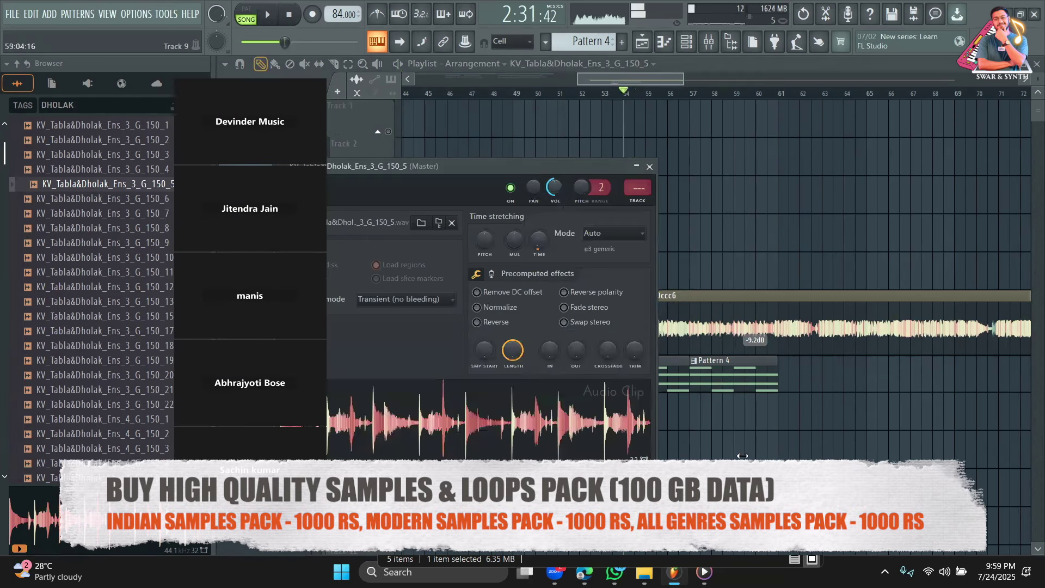
left_click(649, 167)
left_click(607, 90)
key("space")
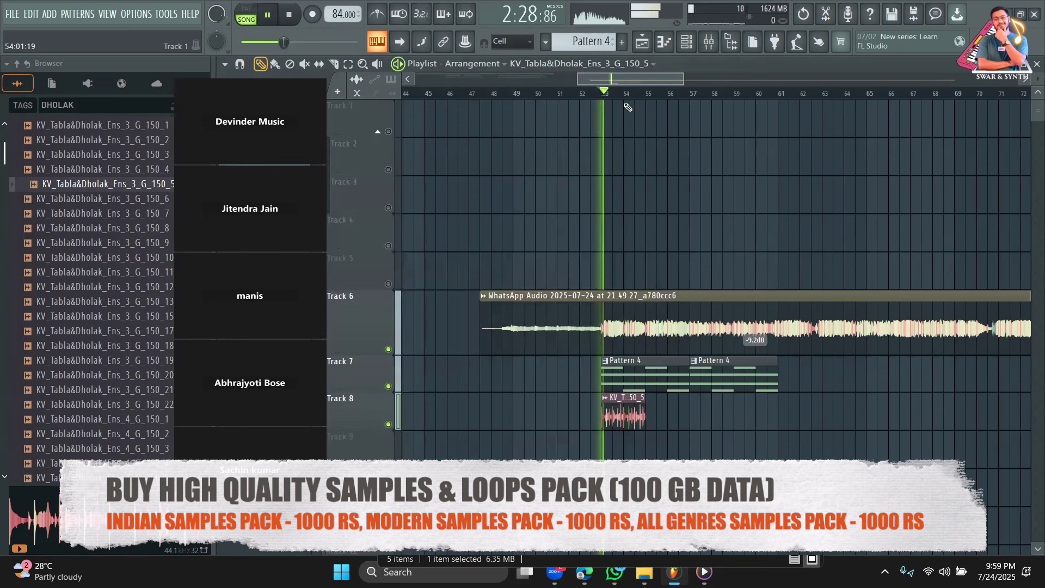
left_click_drag(681, 82, 602, 81)
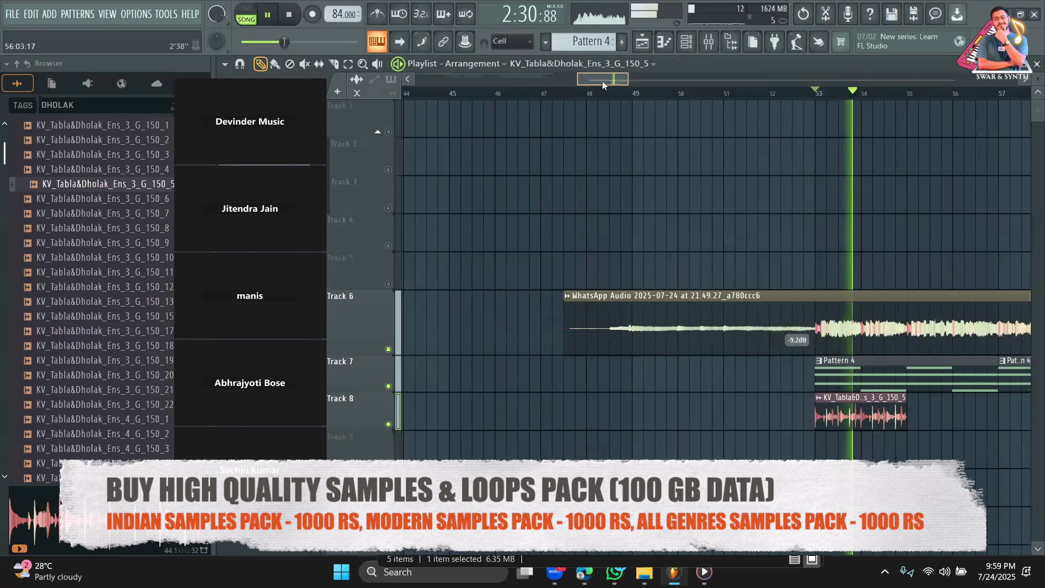
left_click(559, 414)
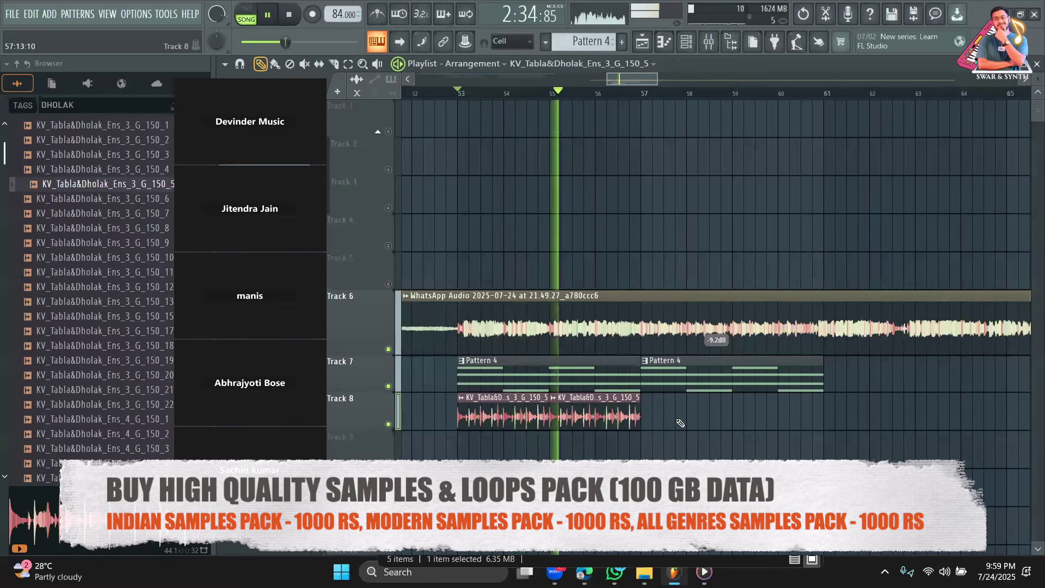
left_click(650, 413)
left_click(741, 409)
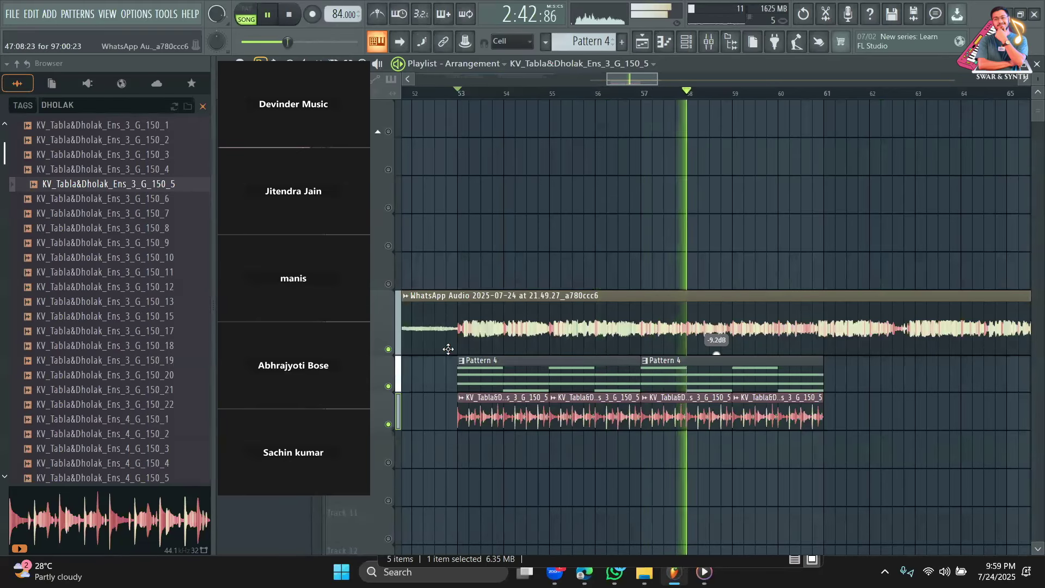
Add a third Pattern 4 clip on Track 7 and two more dholak loops at bars 61 and 63.
scroll(191, 333, "down", 6)
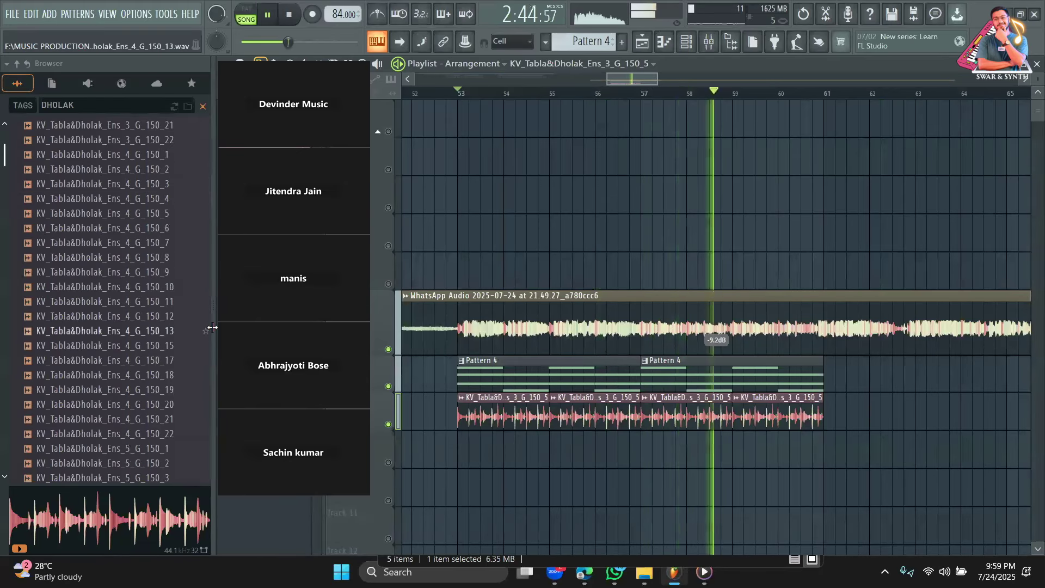
left_click(829, 414)
left_click(808, 380)
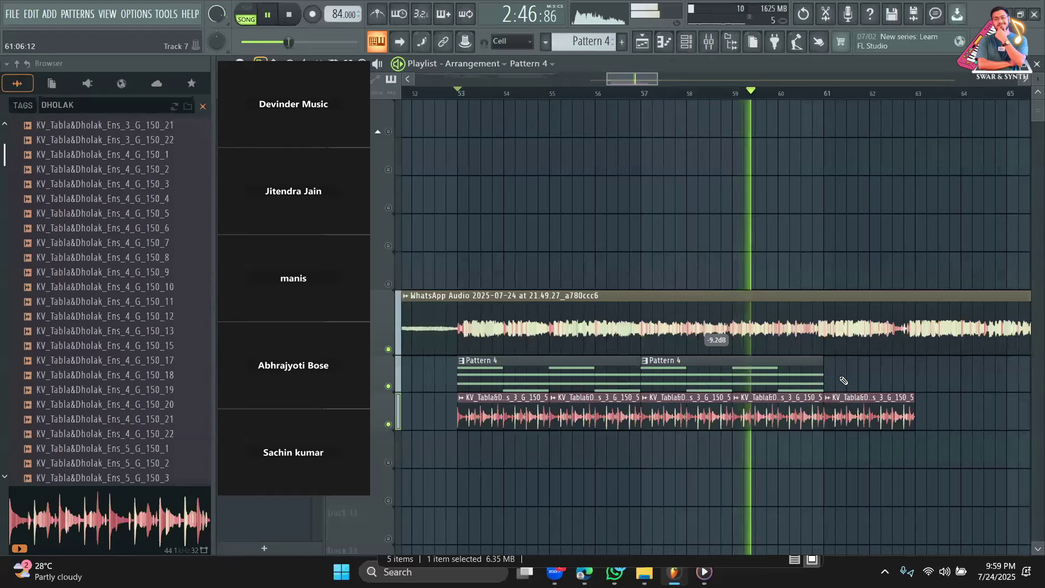
left_click(830, 379)
left_click(858, 413)
left_click(931, 414)
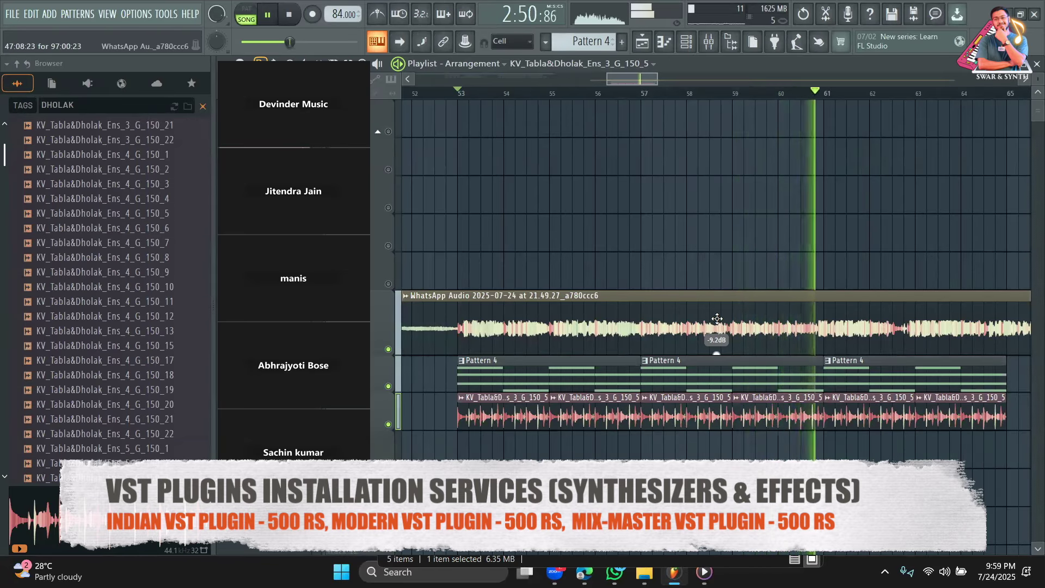
Delete the two extra dholak clips so four remain on Track 8, and stop playback.
left_click_drag(657, 79, 714, 80)
right_click(636, 393)
right_click(669, 408)
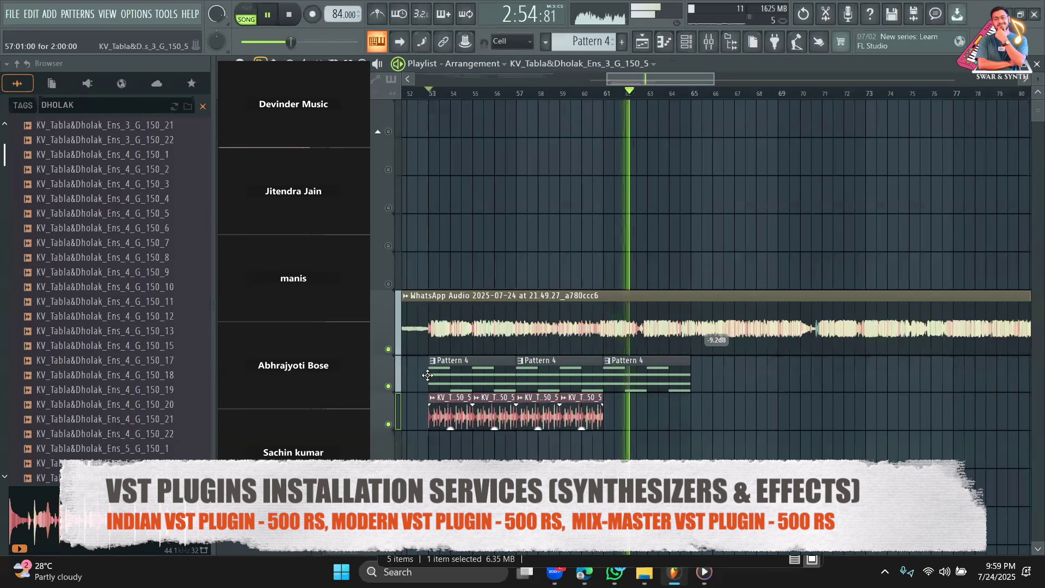
scroll(79, 327, "down", 15)
key("space")
left_click_drag(82, 105, 24, 106)
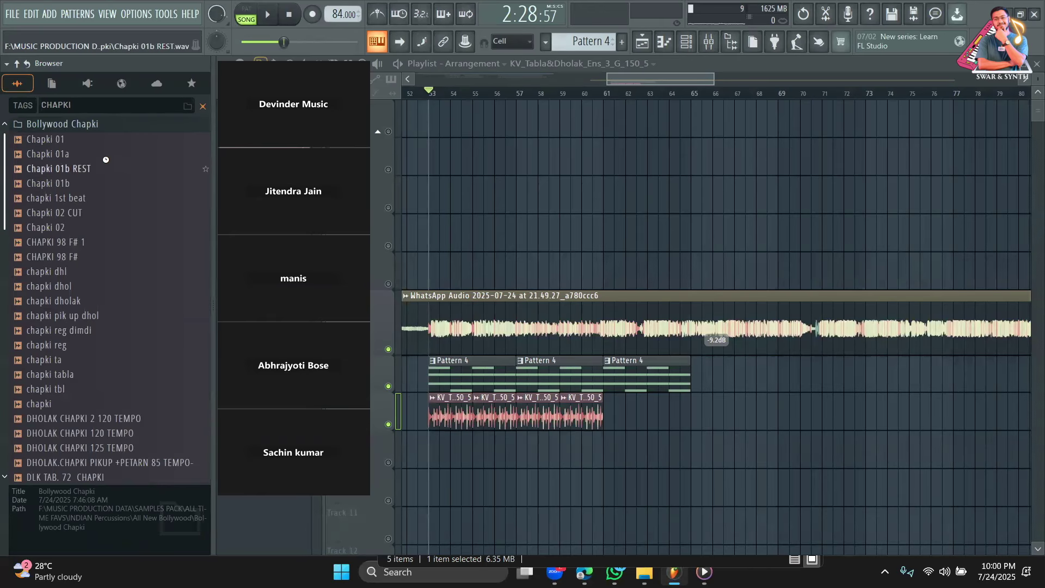
Audition the chapki samples (01a, 1st beat, 02, dholak, 01, 01b REST, tabla) and settle on chapki tbl.
left_click(70, 153)
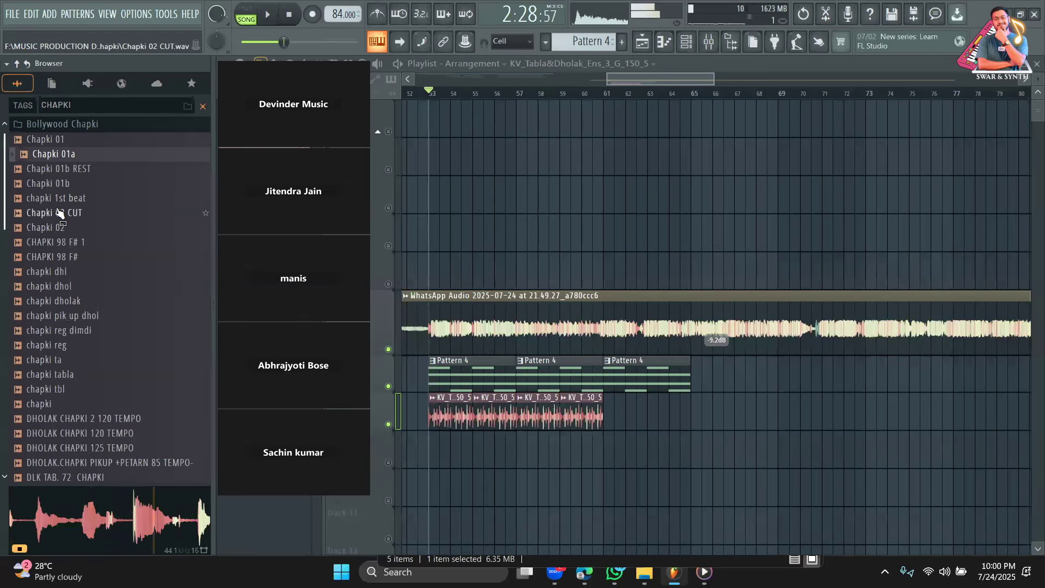
left_click(61, 200)
left_click(59, 229)
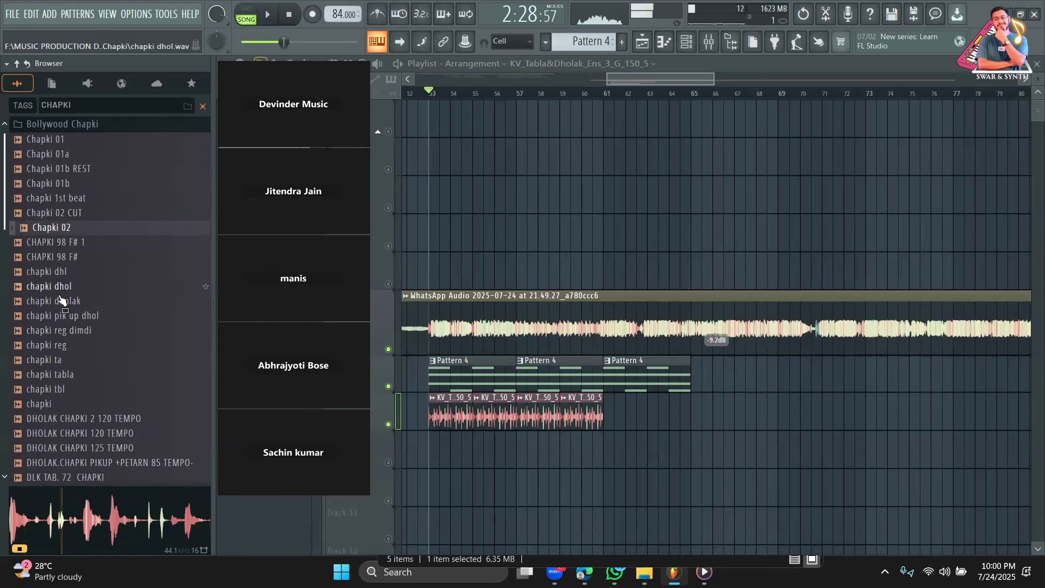
left_click(62, 303)
left_click(62, 140)
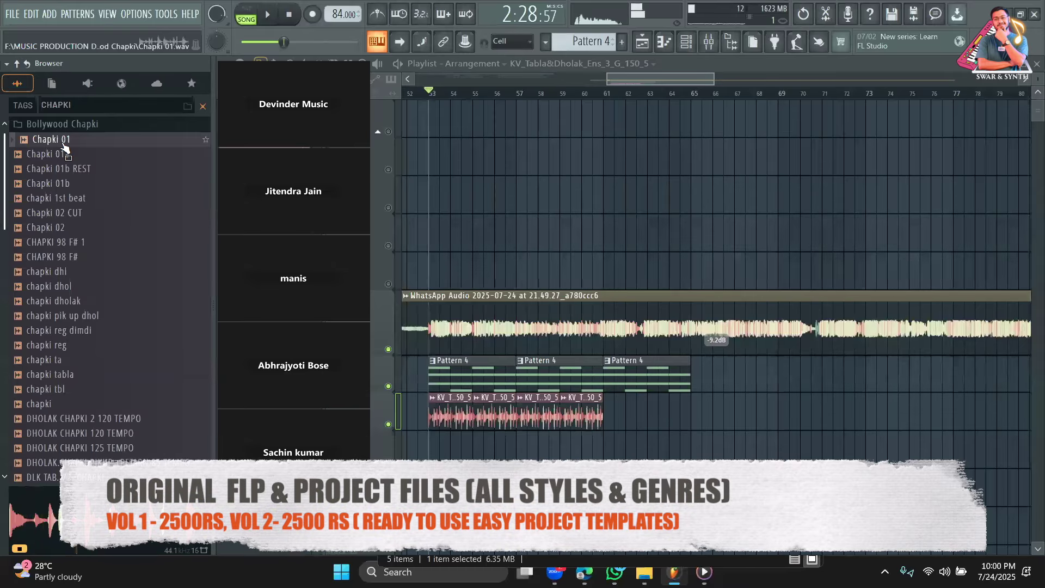
left_click(61, 156)
left_click(61, 186)
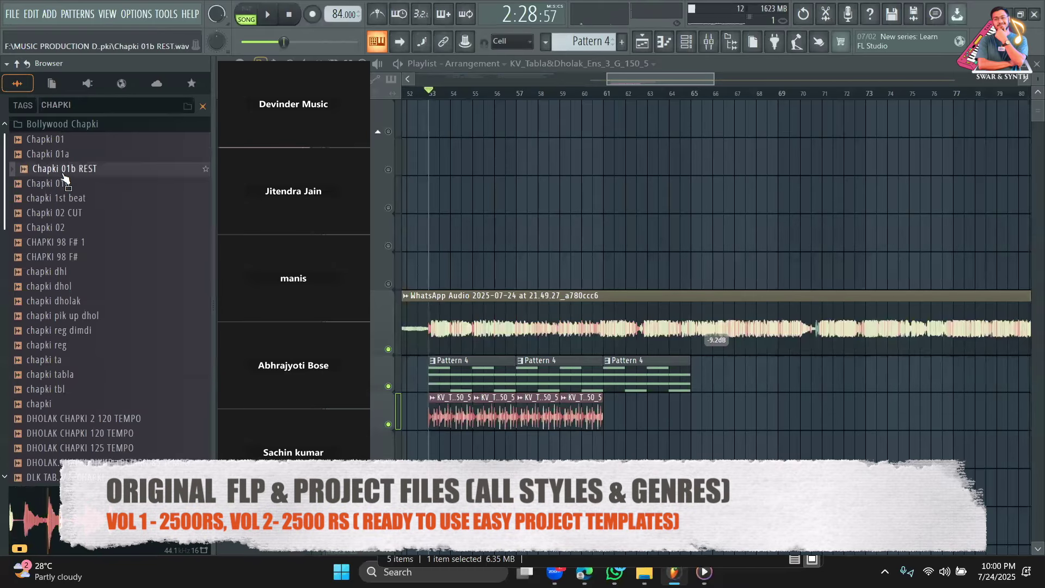
scroll(61, 224, "down", 4)
left_click(73, 216)
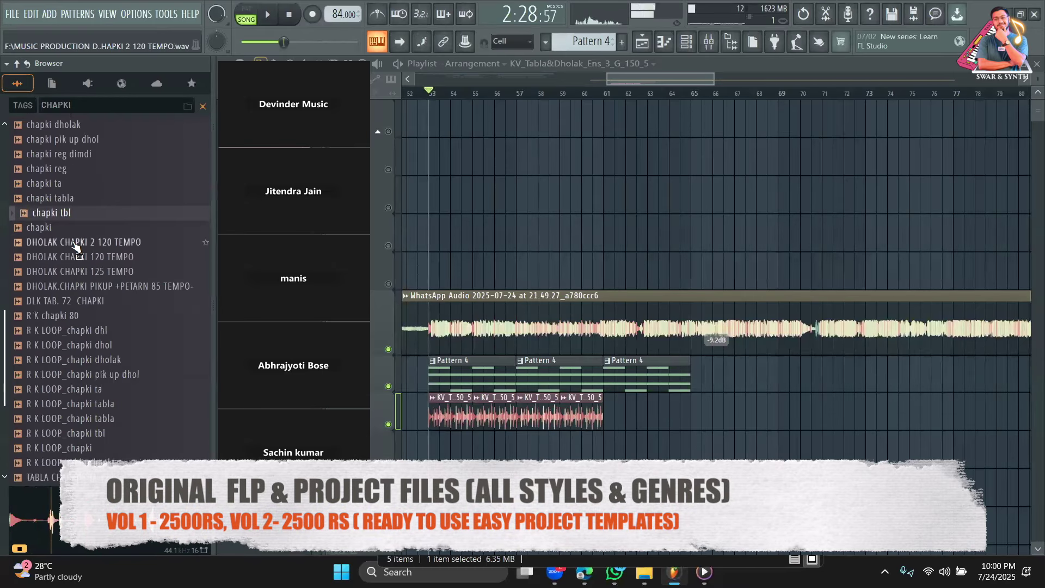
left_click(74, 213)
Place chapki tbl on Track 9 at bar 57 and fit it to tempo with the 75 to 150 range.
left_click_drag(76, 219, 526, 446)
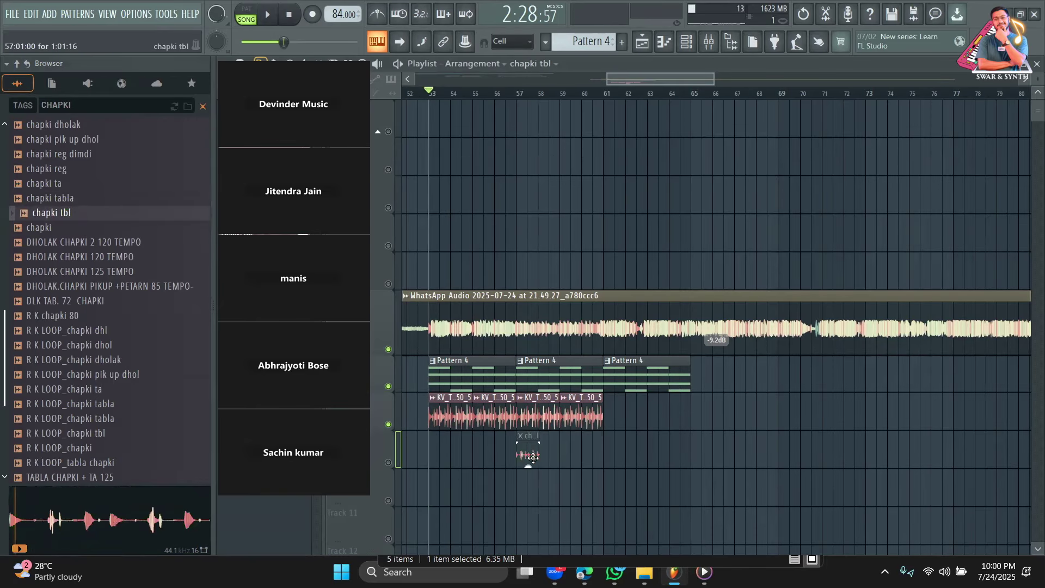
left_click(524, 438)
left_click(638, 452)
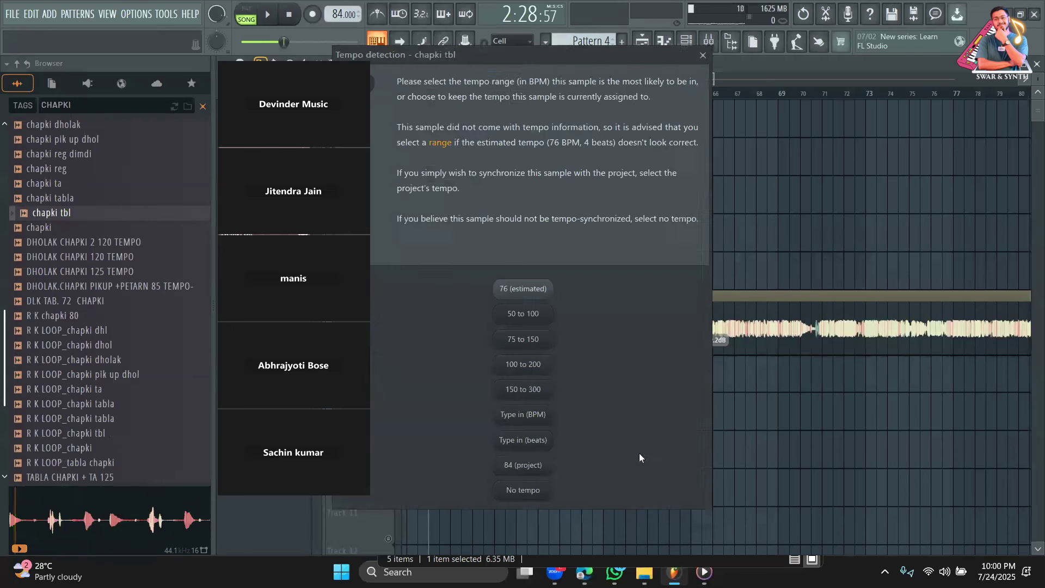
left_click(534, 339)
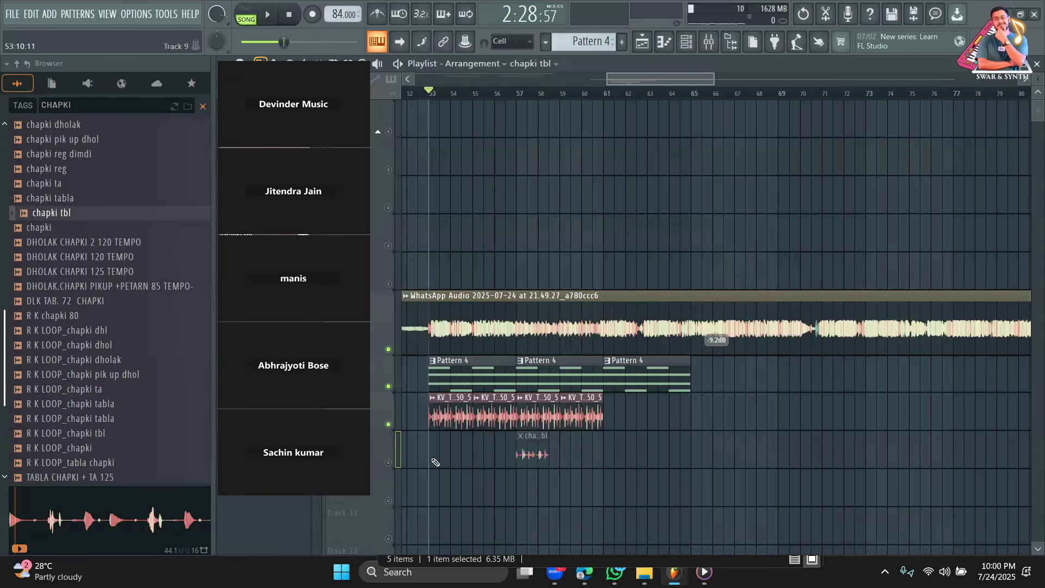
Solo Track 9 and play the chapki clip from bar 57.
right_click(395, 462)
right_click(394, 462)
key("space")
left_click(520, 93)
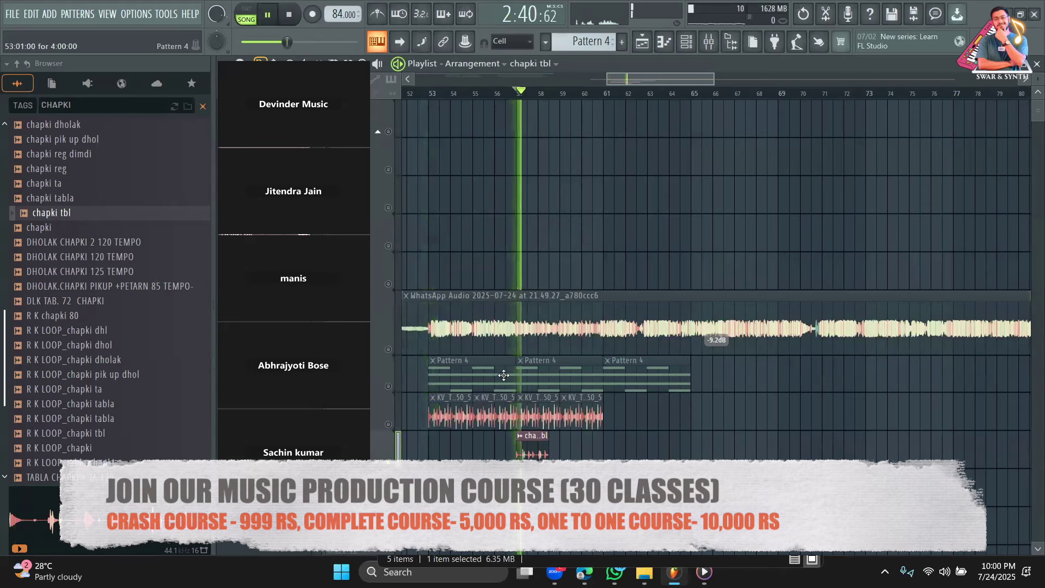
scroll(655, 102, "up", 2)
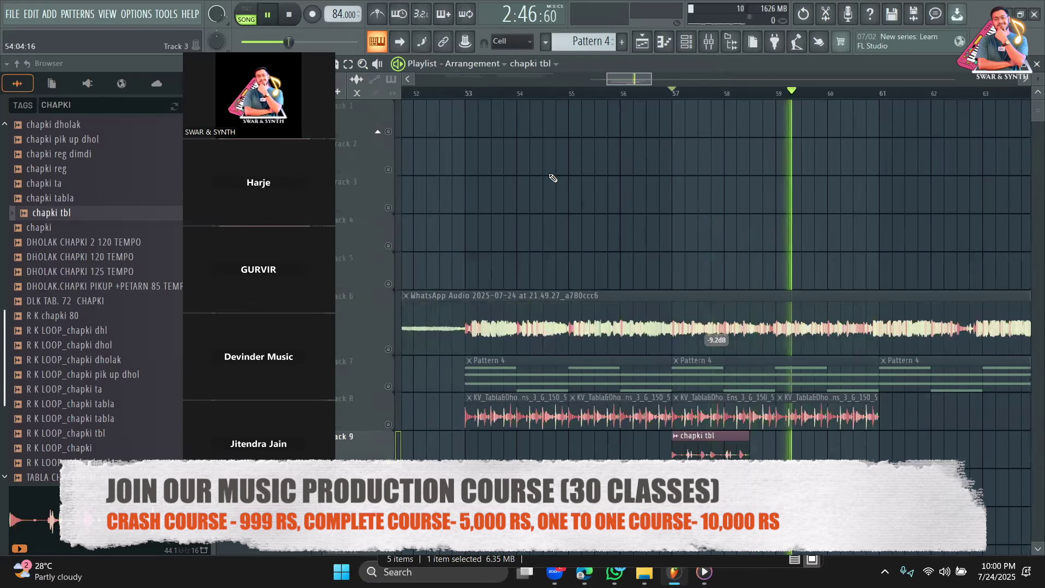
Add three more chapki tbl clips on Track 9 after bar 57 while playing back.
left_click(396, 65)
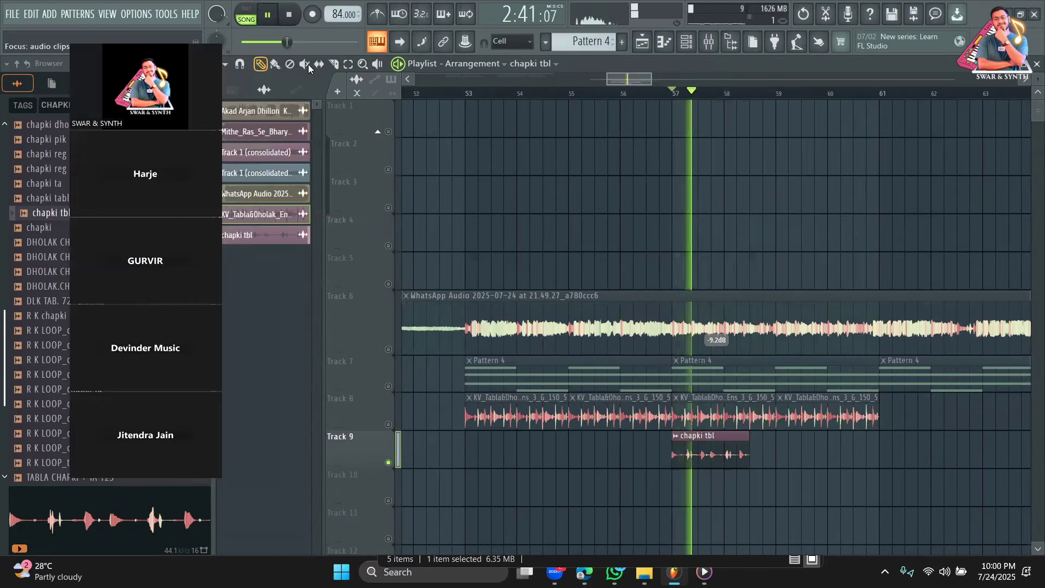
key("space")
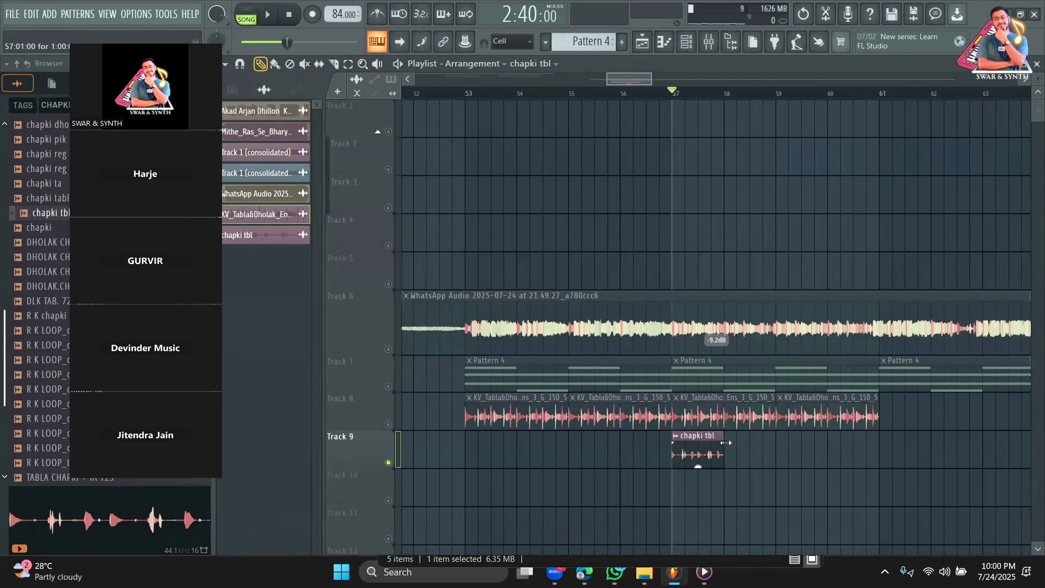
key("space")
left_click(747, 451)
left_click(797, 452)
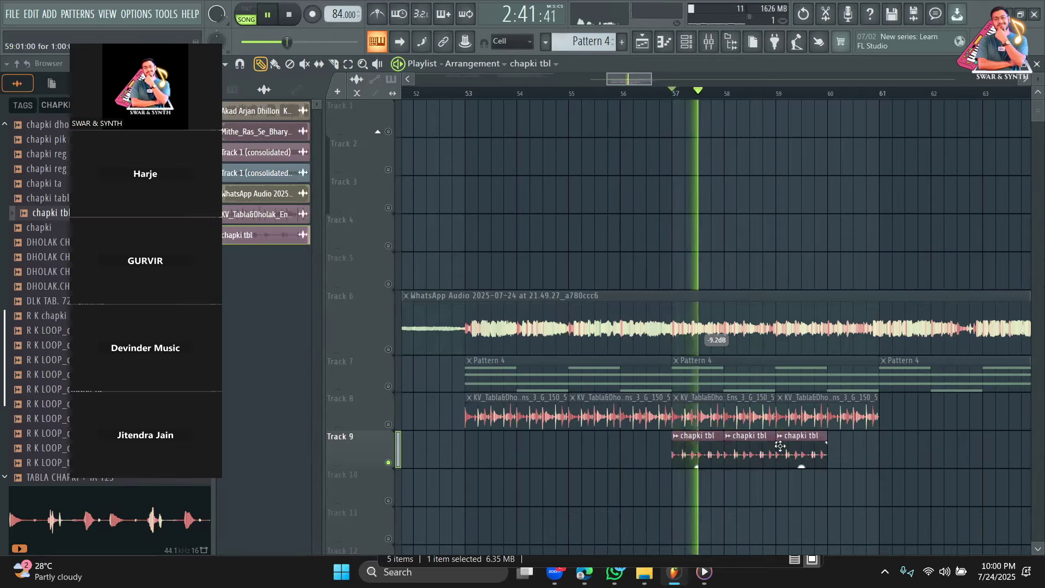
left_click(828, 449)
key("space")
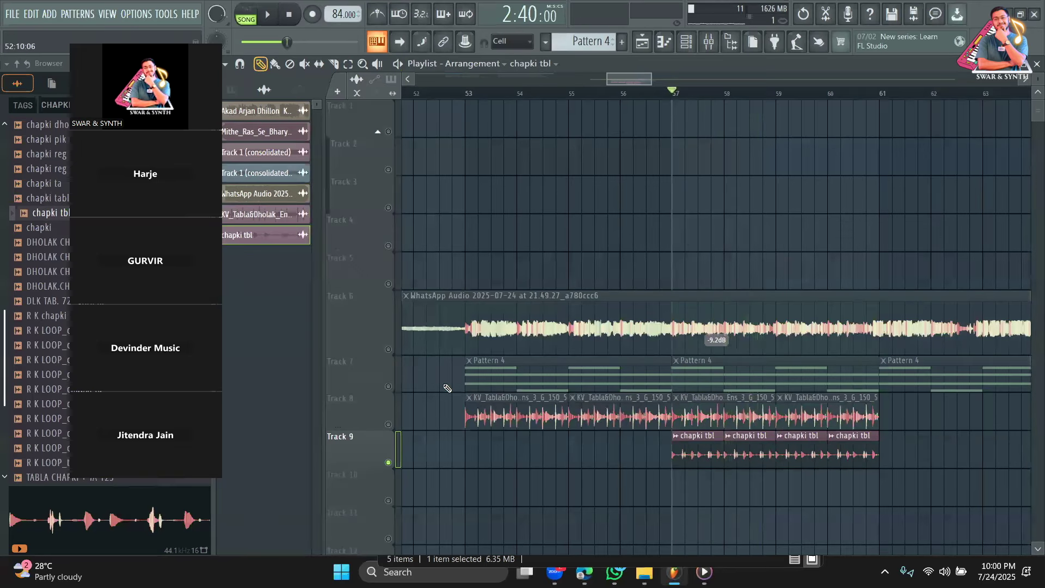
Lower the vocal audio channel's volume.
double_click(394, 349)
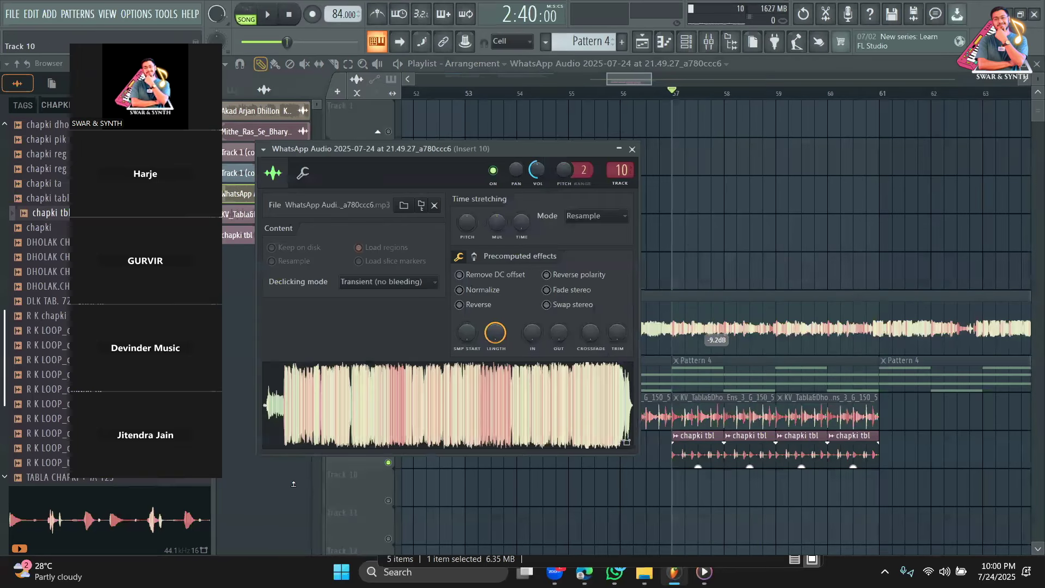
key("Escape")
key("space")
double_click(522, 348)
left_click_drag(537, 170, 537, 177)
key("Escape")
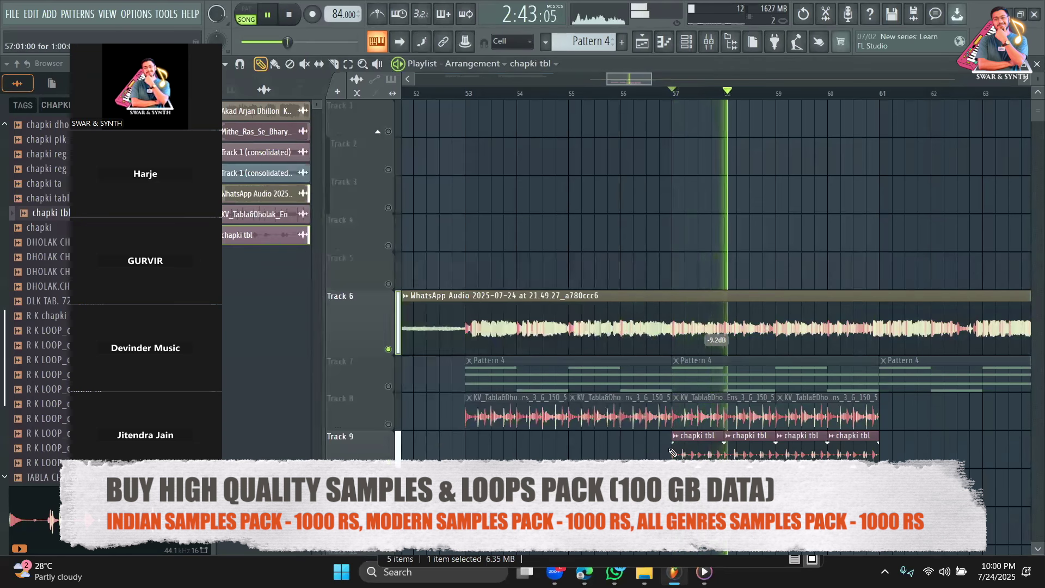
Add chapki tbl clips at bars 54, 55 and 56 on Track 9.
left_click(525, 449)
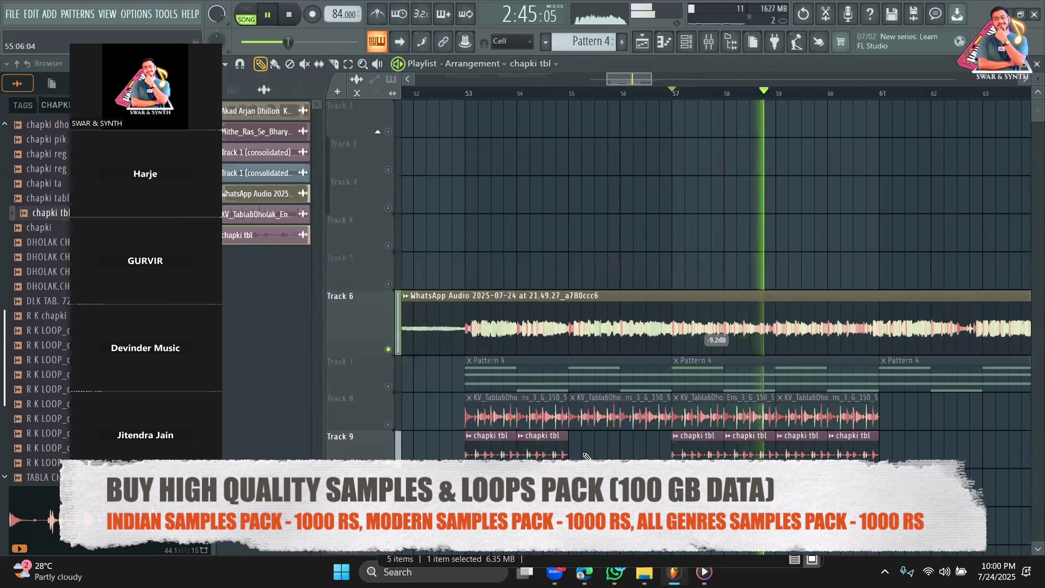
left_click(577, 451)
left_click(644, 455)
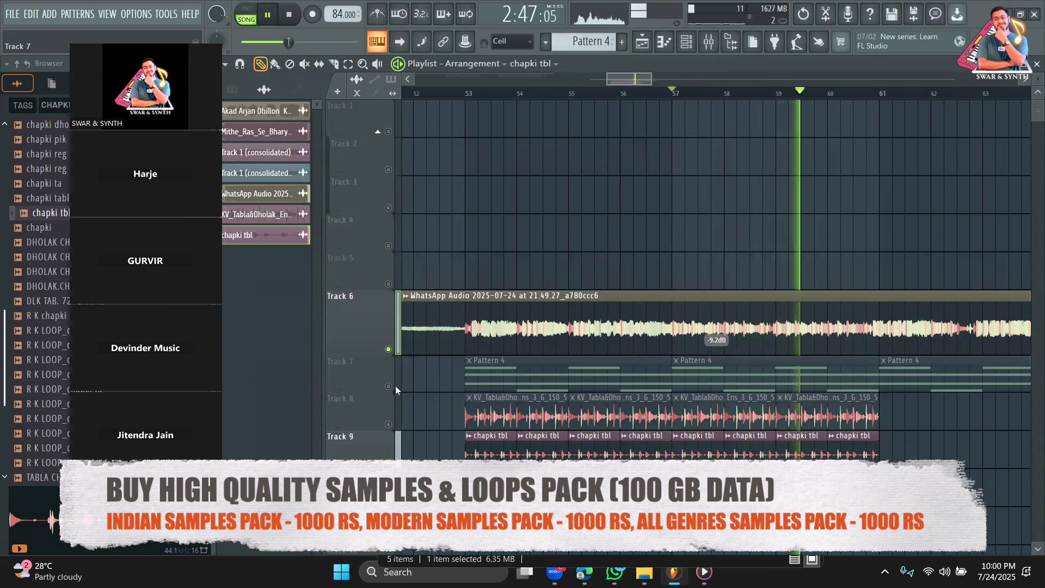
key("space")
key("space")
left_click(680, 46)
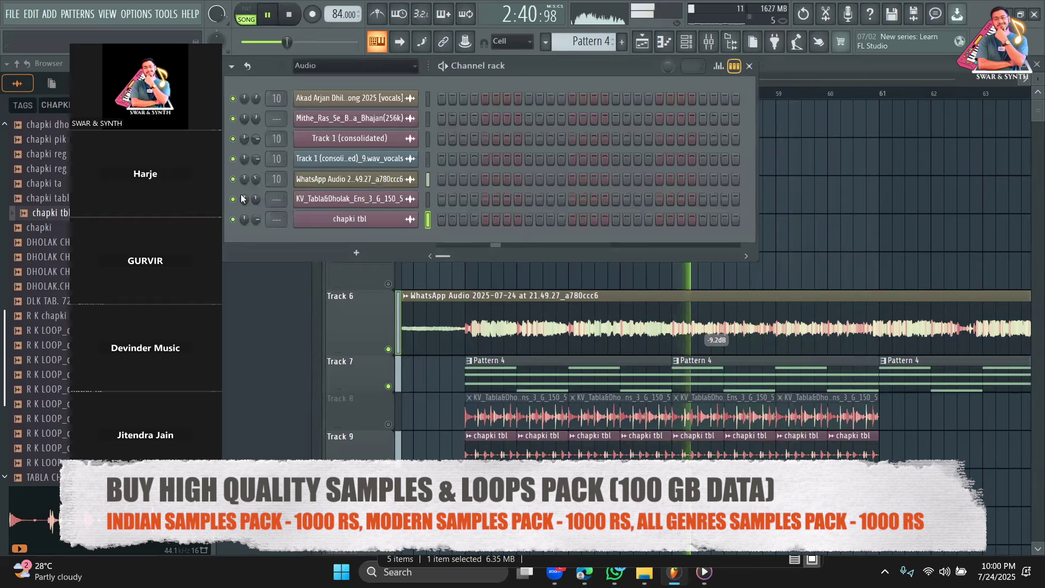
Adjust the Rhodes channel's volume from the full channel list.
left_click(323, 67)
left_click(322, 111)
left_click_drag(256, 179, 256, 188)
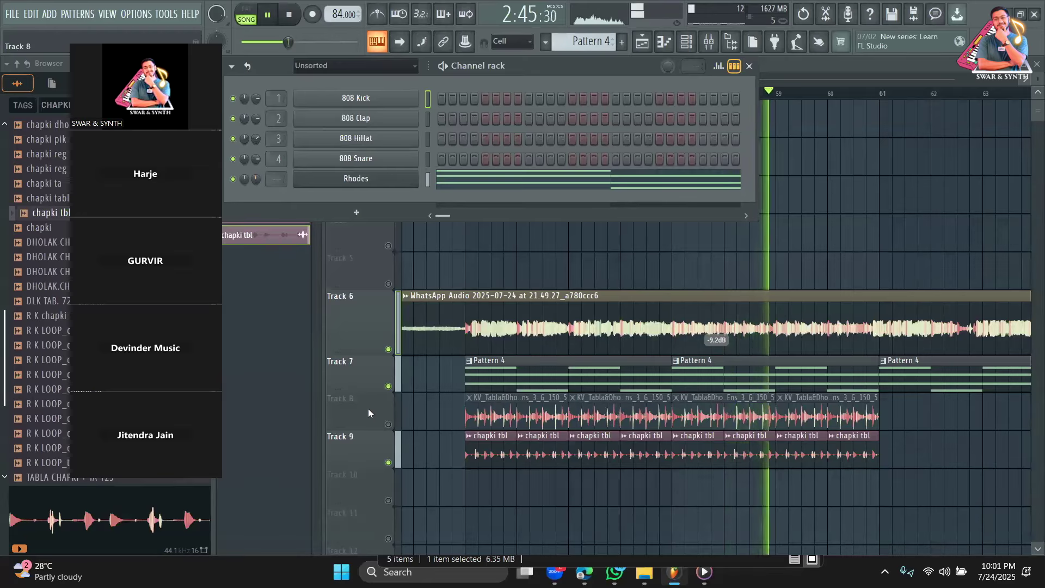
left_click(275, 294)
Select all eight chapki tbl clips and clone them onward to bar 69.
left_click(347, 64)
mouse_move(898, 466)
left_mouse_down()
mouse_move(770, 430)
mouse_move(449, 423)
left_mouse_up()
left_click(261, 65)
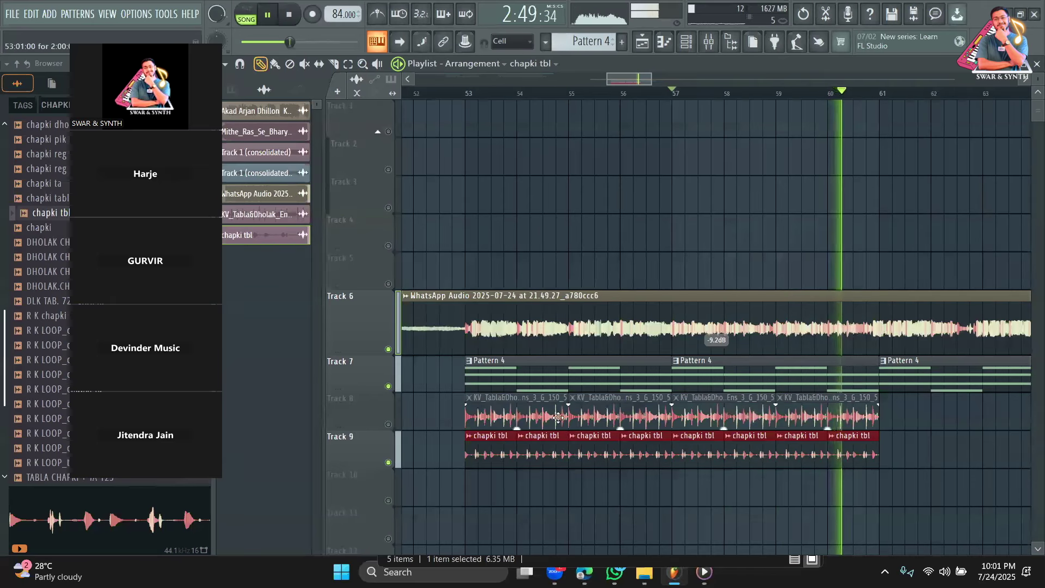
left_click_drag(490, 455, 904, 454)
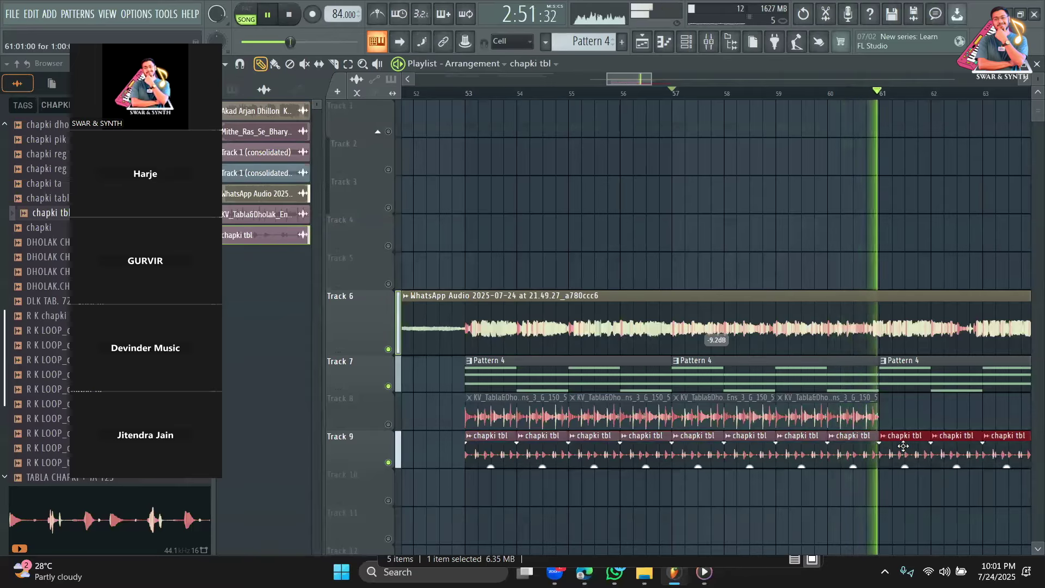
Stretch Track 7's Pattern 4 clips so they extend to bar 69.
left_click_drag(651, 79, 696, 80)
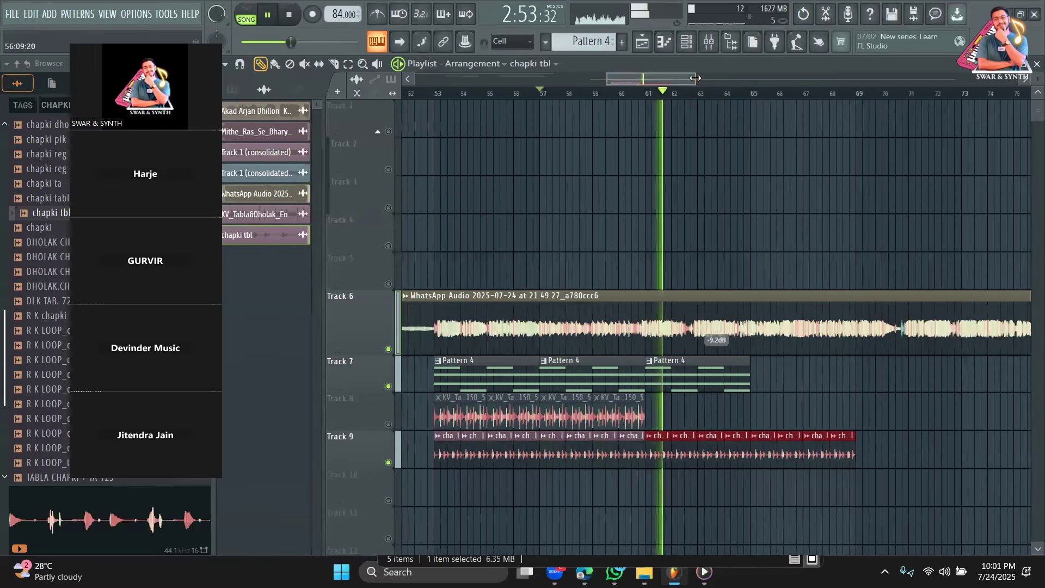
left_click_drag(748, 371, 855, 371)
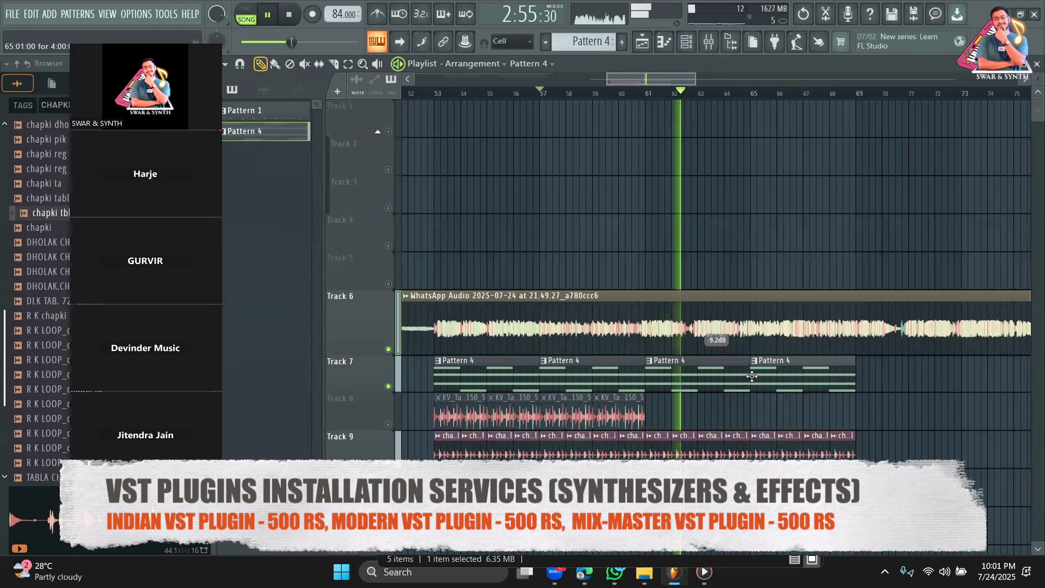
scroll(792, 226, "down", 1)
scroll(792, 226, "down", 2)
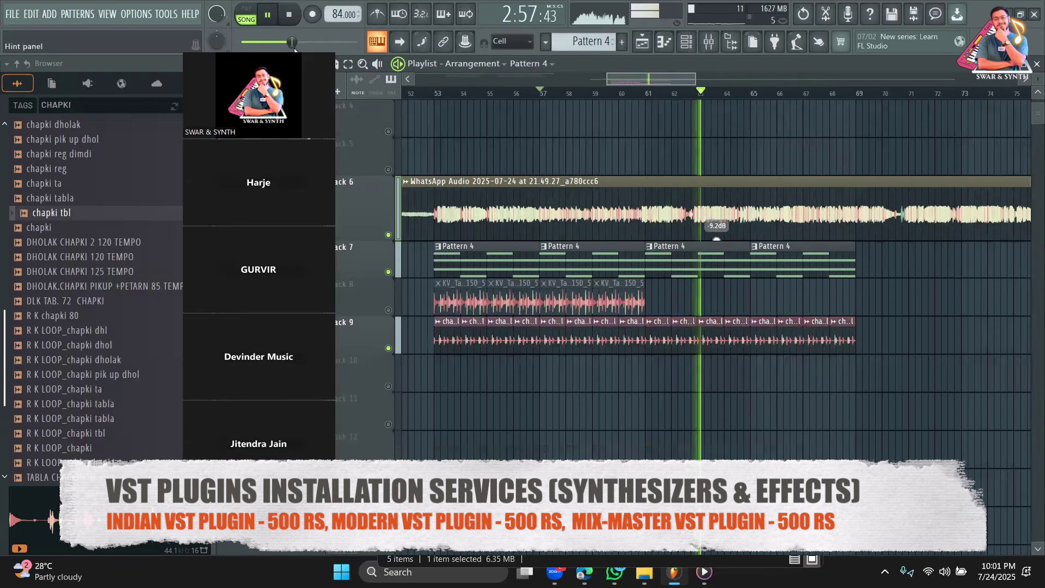
Open the channel rack, stop playback and switch to Pattern 1.
left_click(651, 44)
key("space")
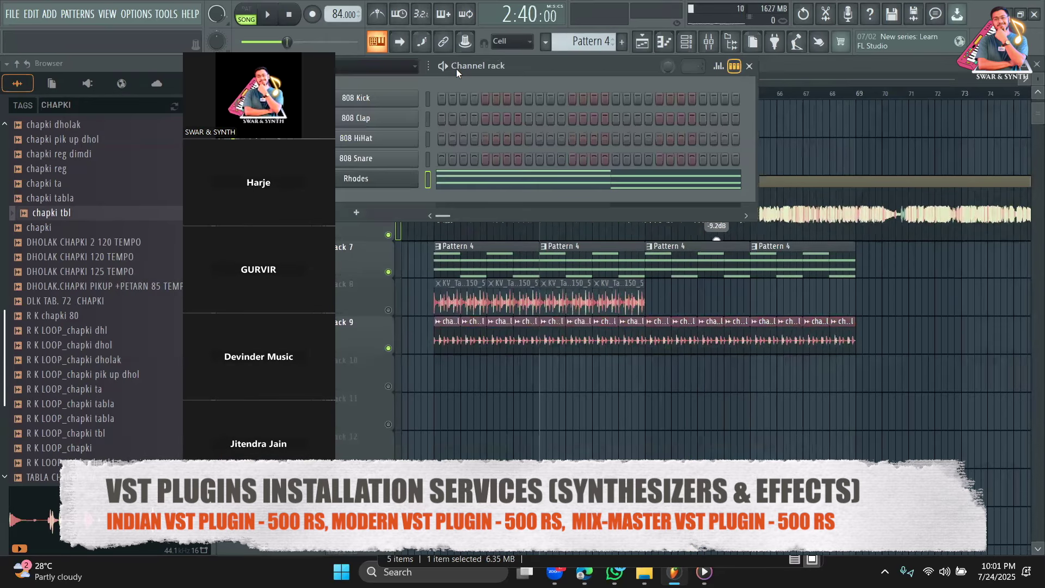
key("KP_1")
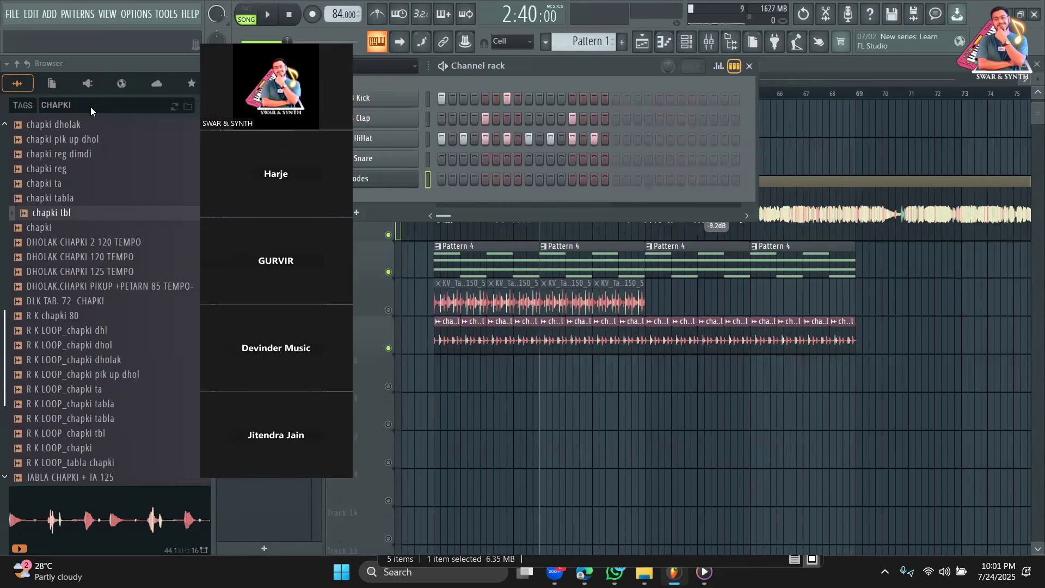
Search for shaker loops, audition them, and place TAP Shaker Loop 087bpm 01 near bar 61.
left_click(90, 106)
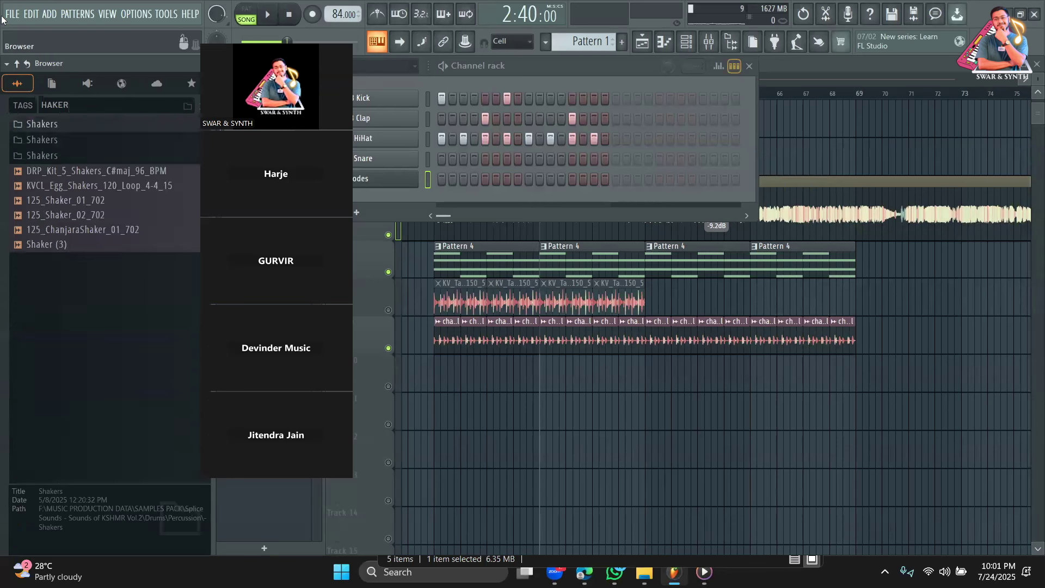
left_click(90, 123)
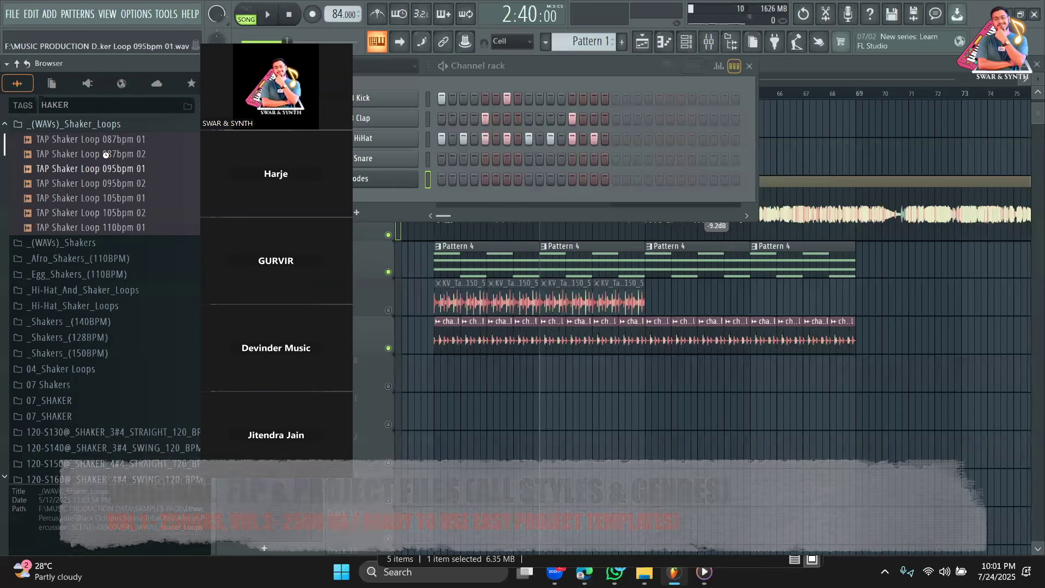
left_click(107, 155)
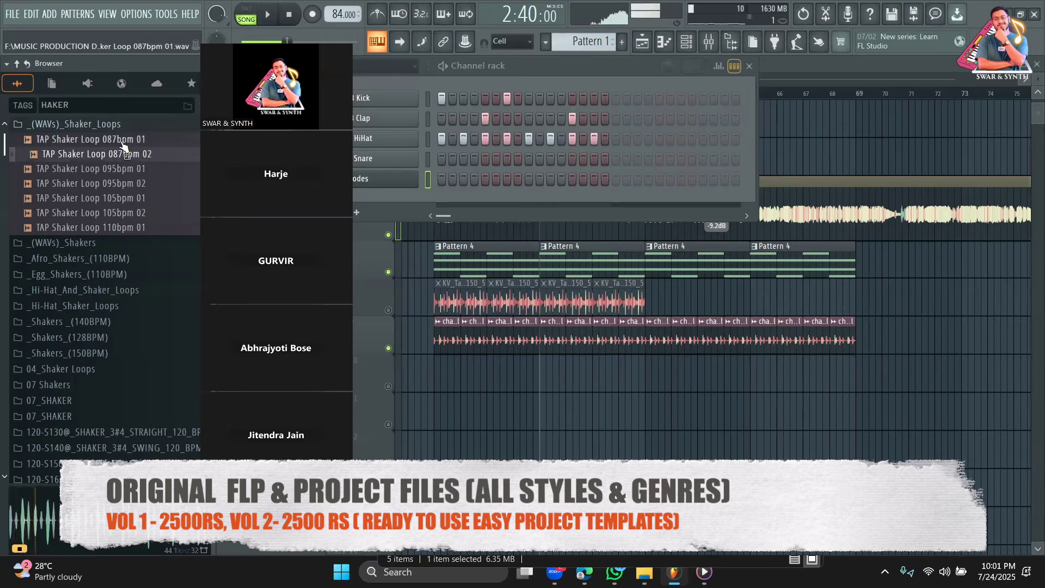
left_click(120, 141)
left_click_drag(123, 144, 577, 376)
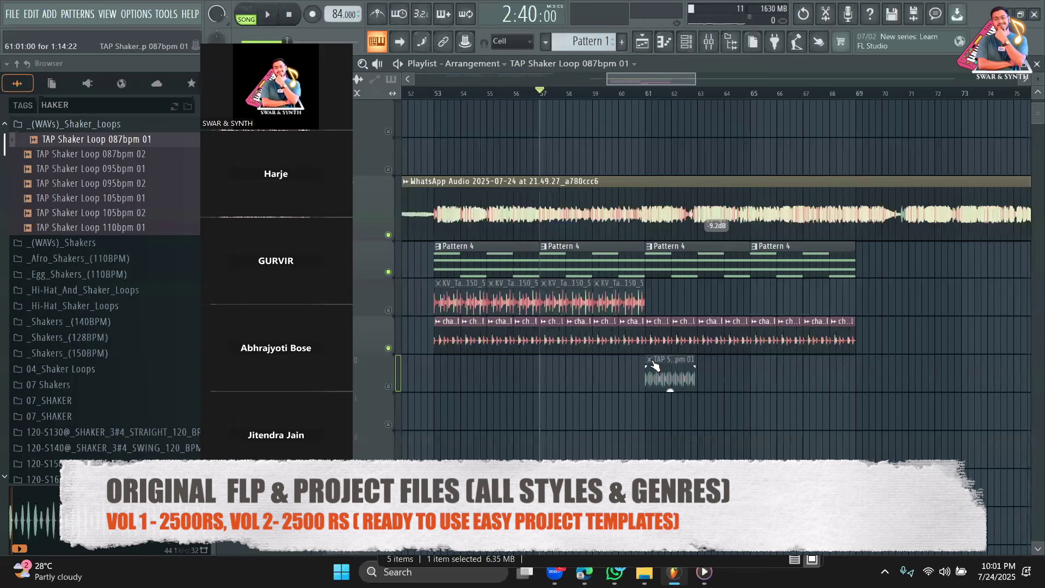
Fit the shaker clip to the project tempo with the 75 to 150 range.
left_click(649, 360)
left_click(764, 452)
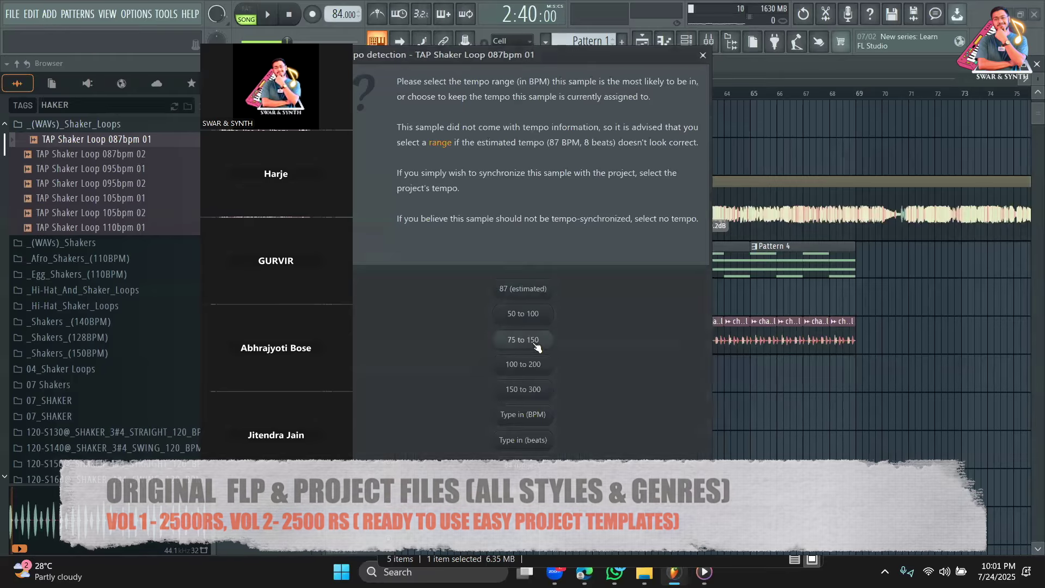
left_click(532, 341)
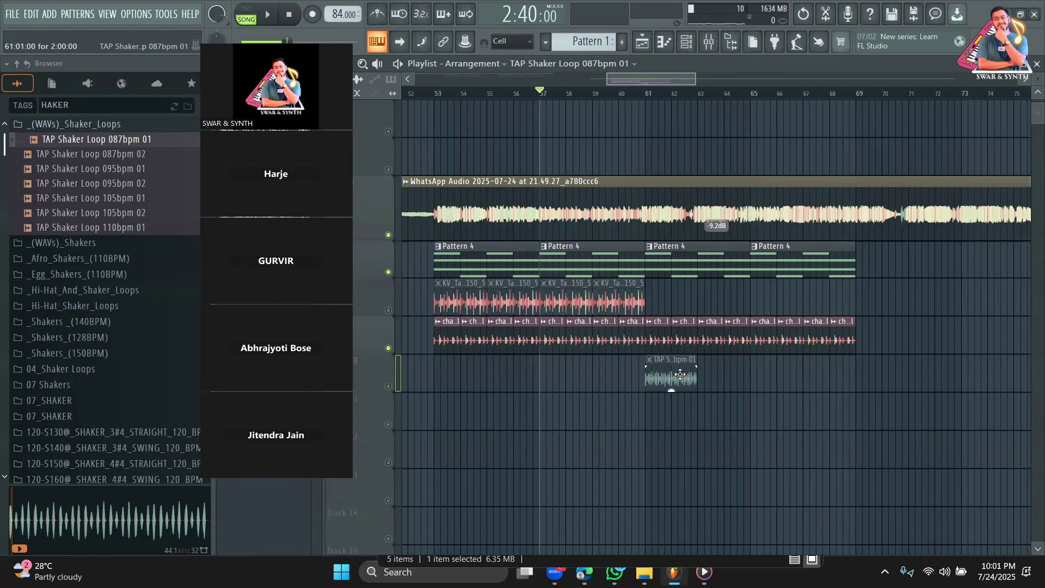
double_click(655, 372)
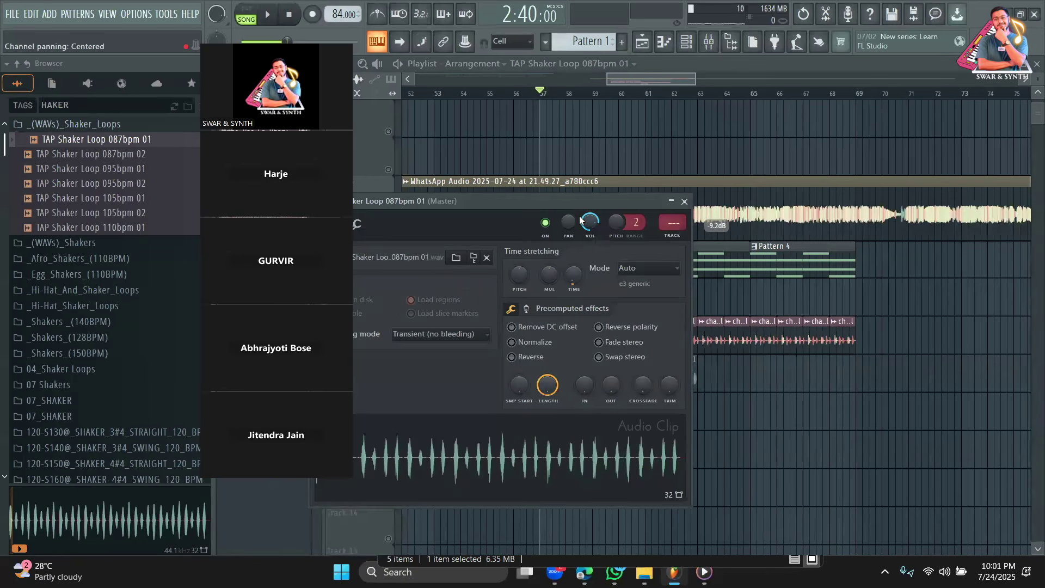
key("Escape")
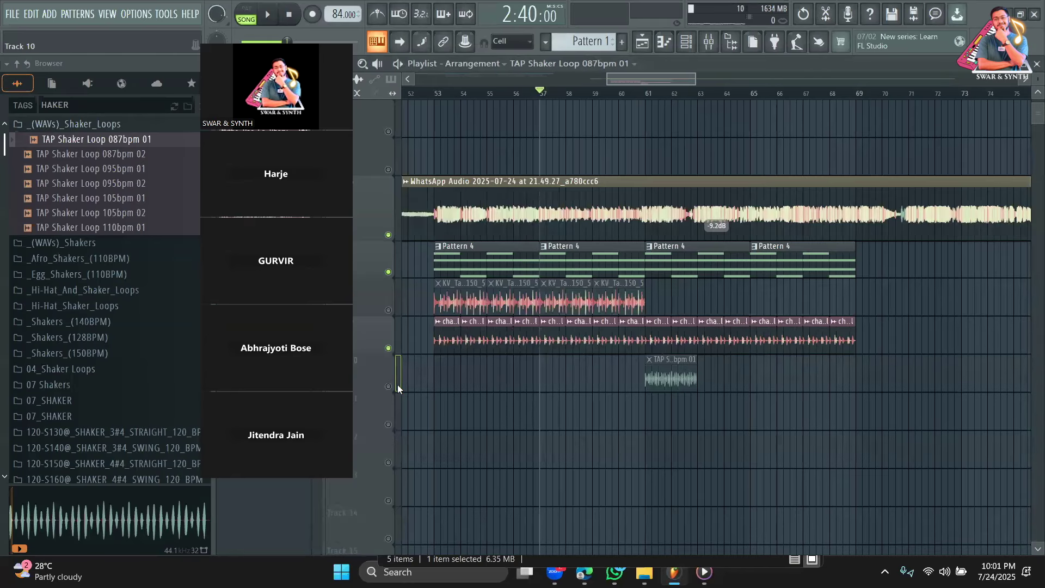
Move the TAP Shaker clip to bar 53 and add two copies right after it.
left_click_drag(678, 379, 580, 373)
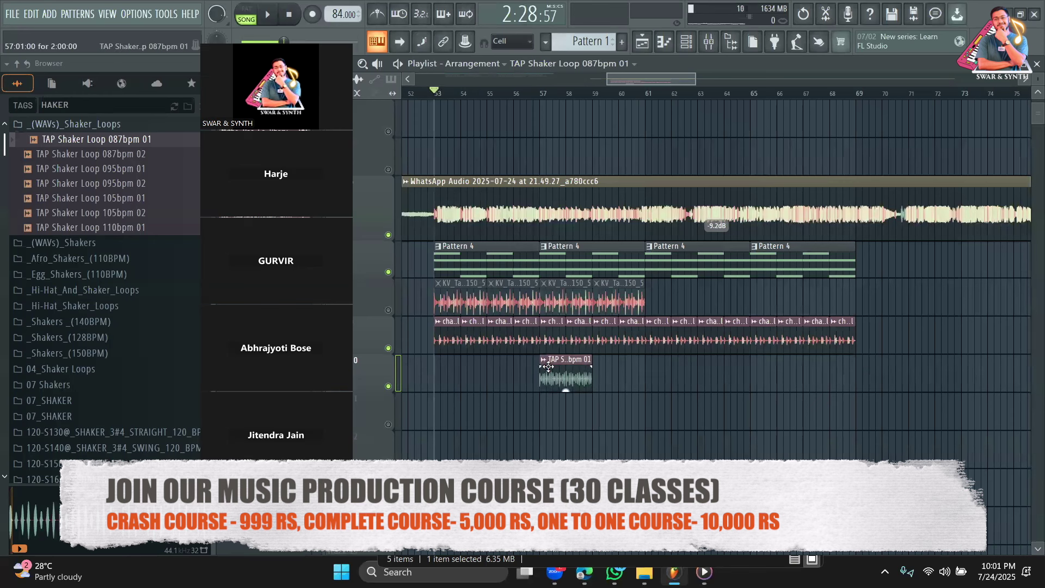
left_click_drag(548, 367, 437, 374)
left_click(494, 372)
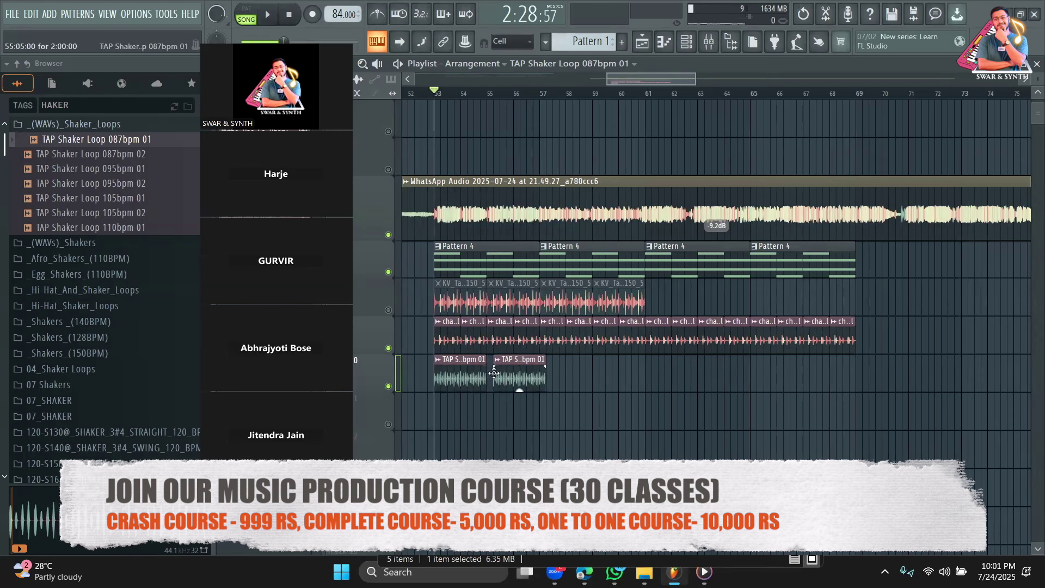
key("space")
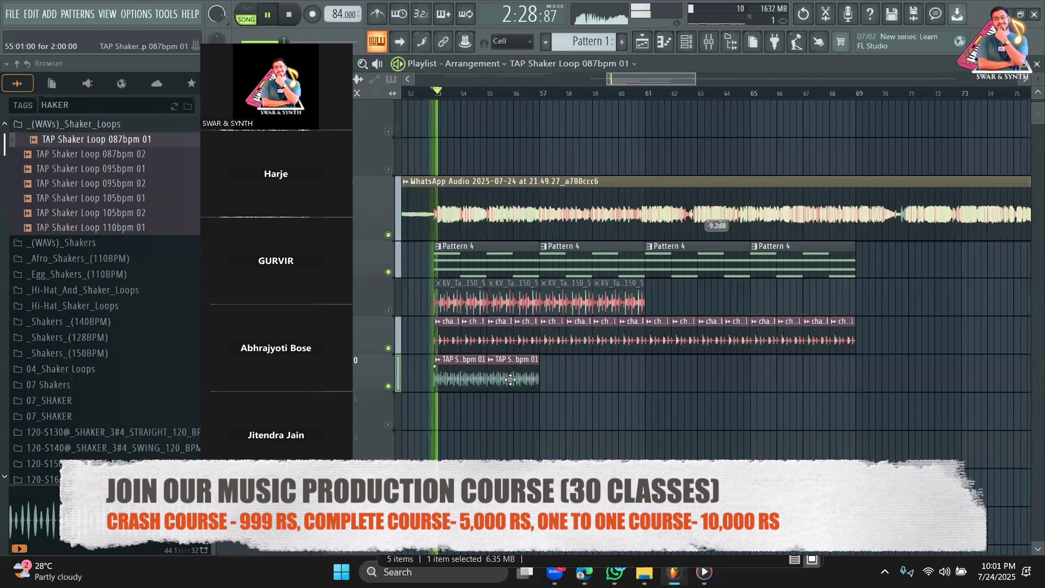
double_click(510, 381)
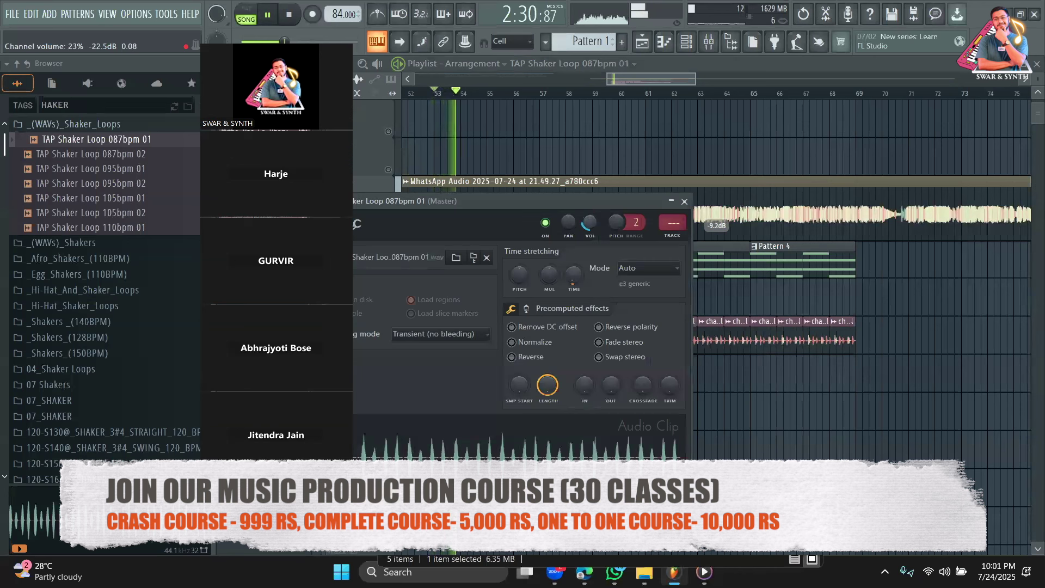
left_click(683, 202)
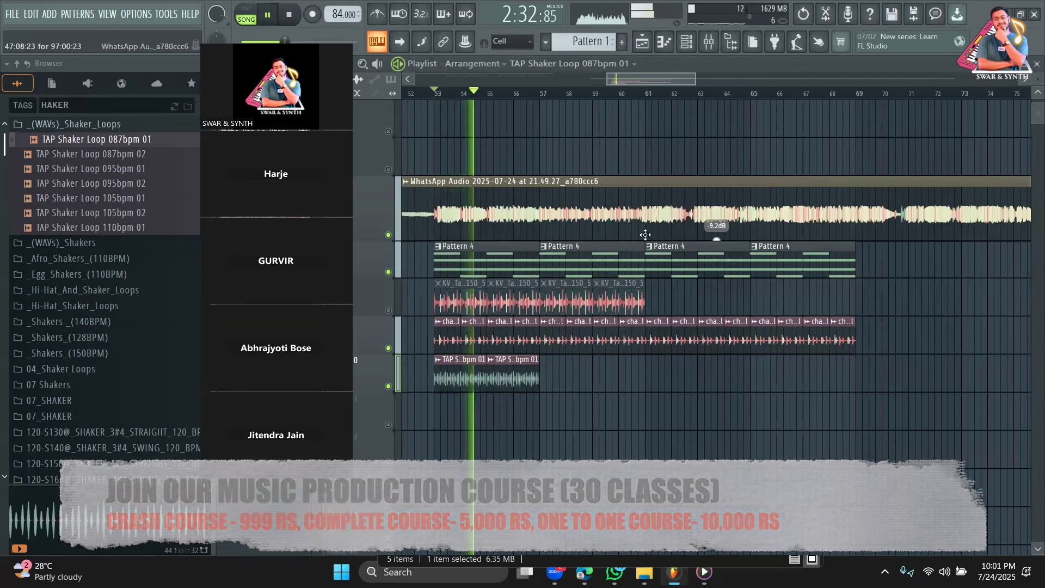
left_click(606, 374)
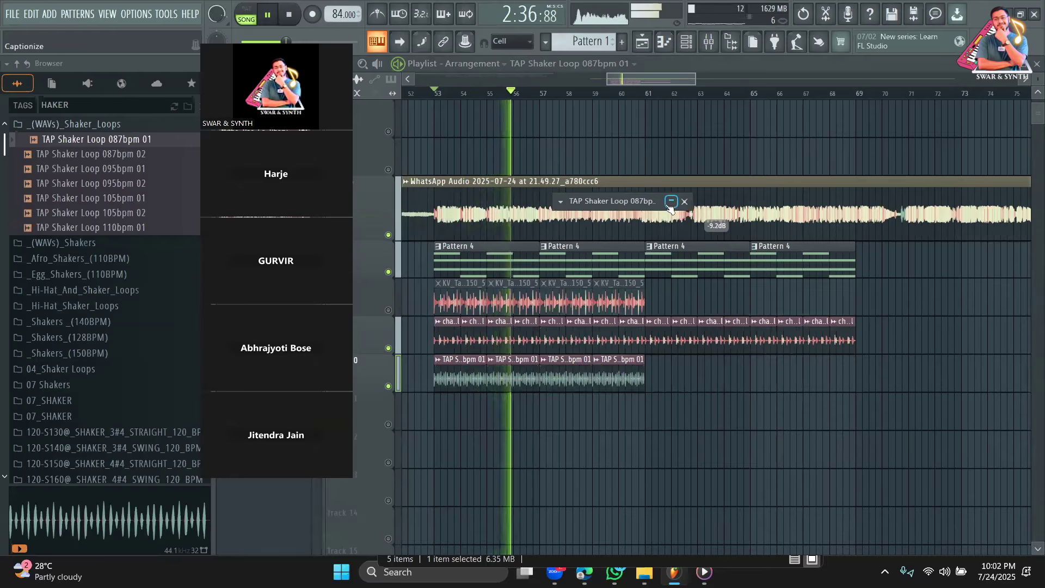
Lower the shaker channel's volume to 12%.
left_click(672, 202)
left_click_drag(590, 223, 590, 231)
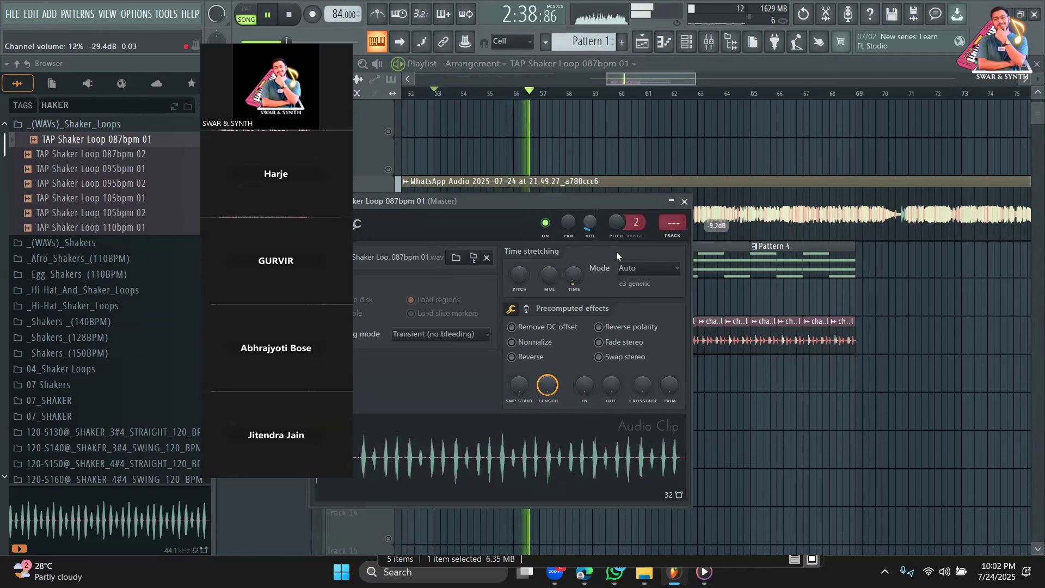
left_click(373, 71)
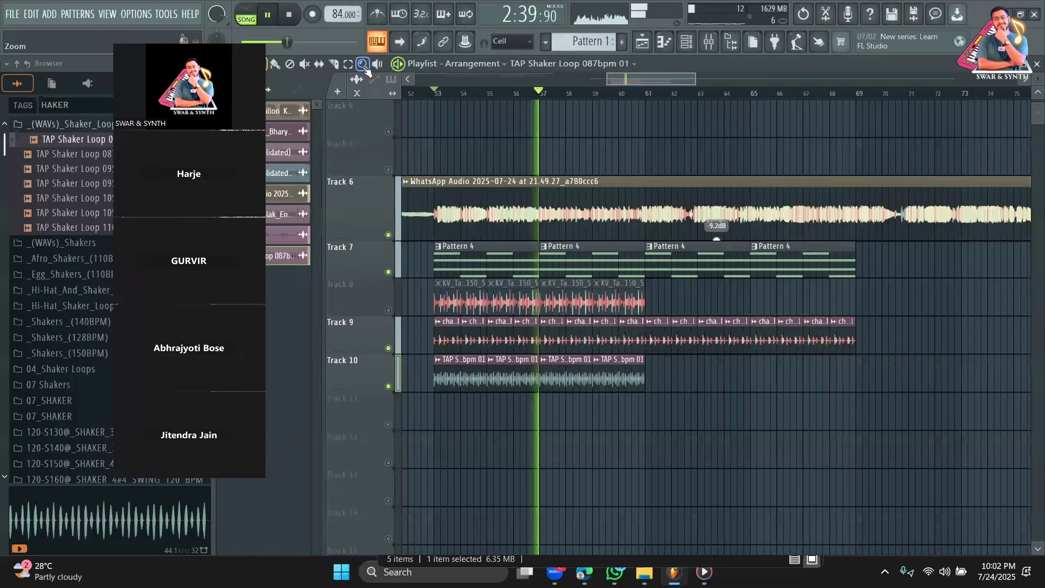
Paint shaker clips along Track 10 up to bar 69 with the brush tool.
key("b")
left_click_drag(648, 376, 834, 386)
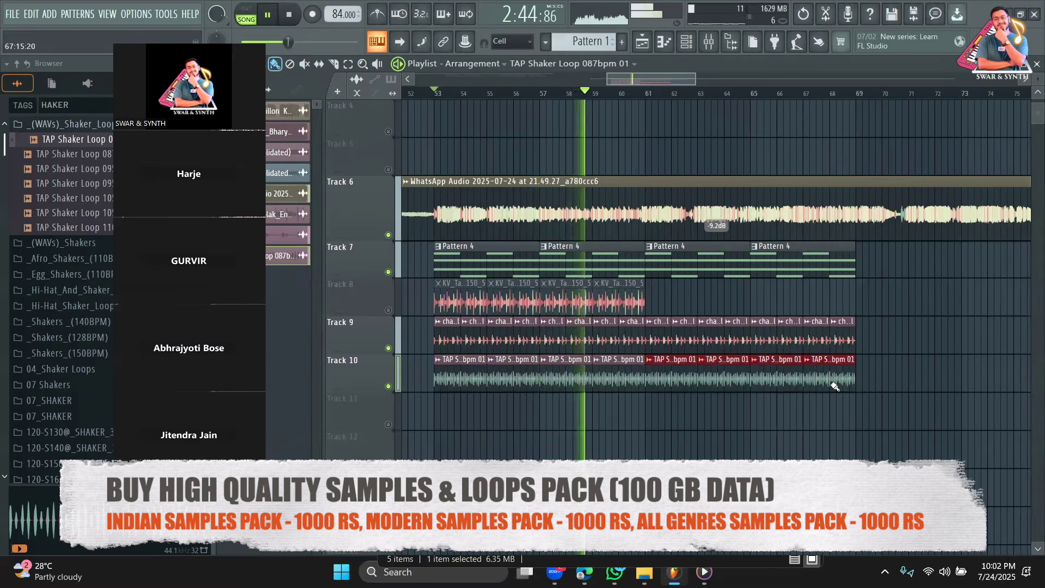
right_click(651, 439)
double_click(601, 379)
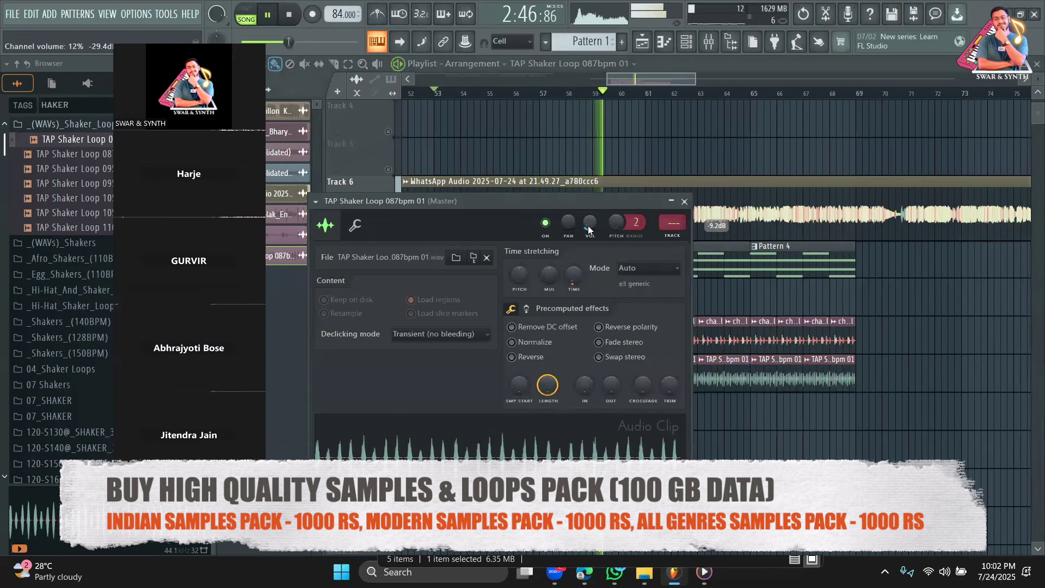
key("space")
key("Escape")
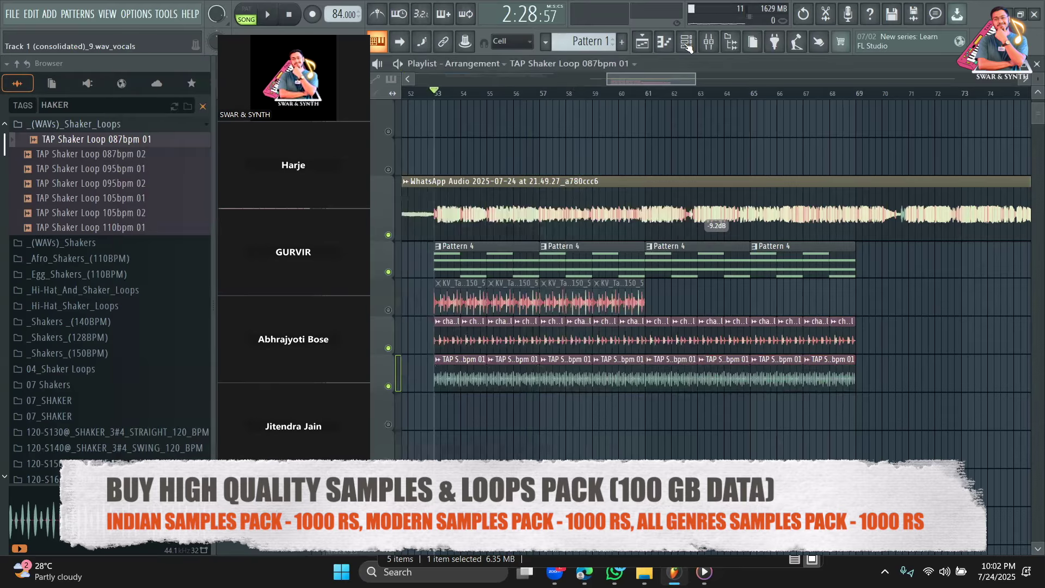
Rework the 808 steps: Kick moved from step 7 to 9, Claps on steps 5 and 13.
key("F6")
left_click(397, 107)
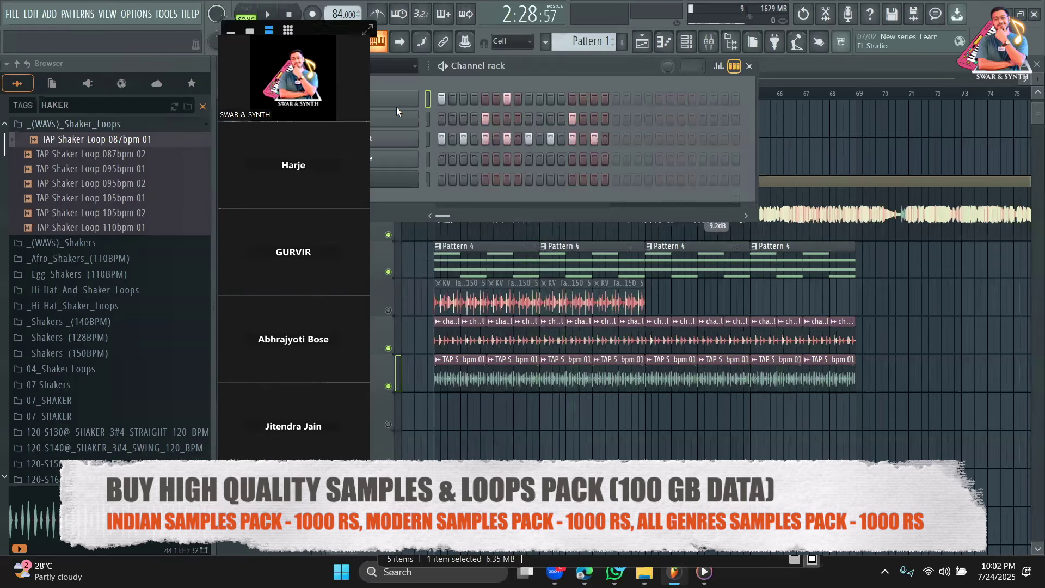
right_click(508, 99)
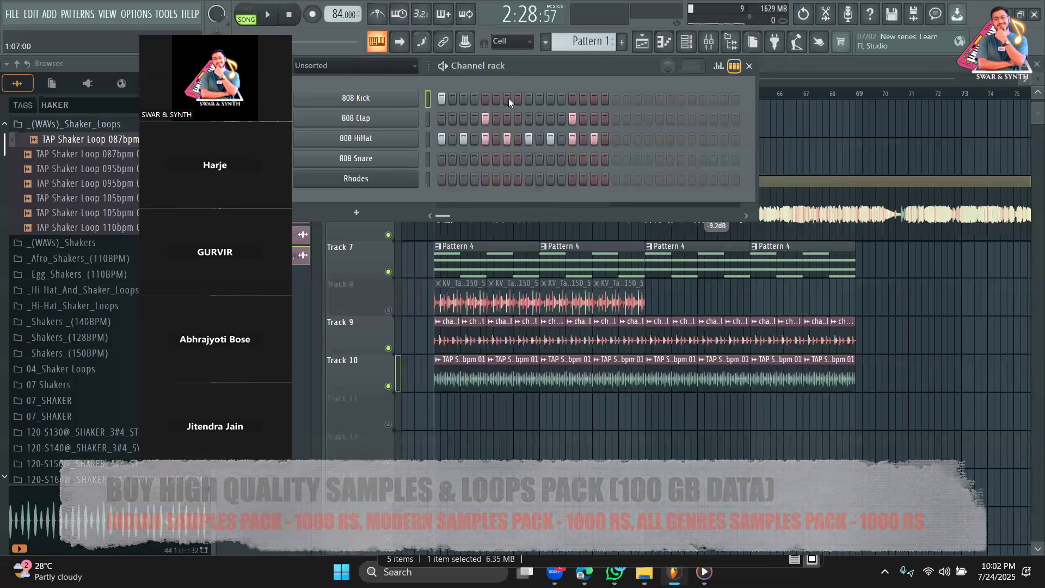
left_click(528, 99)
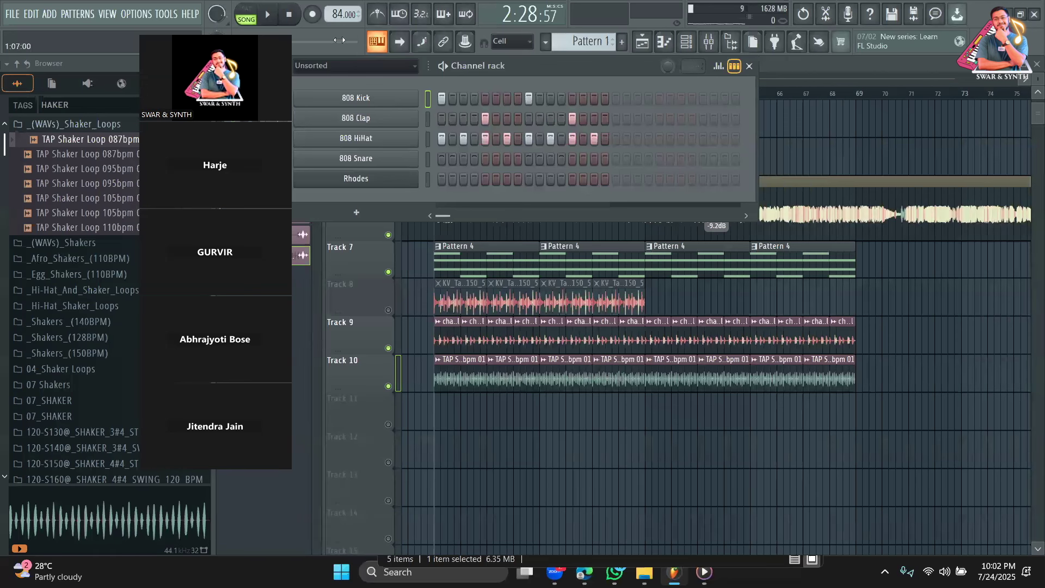
right_click(486, 119)
key("space")
right_click(573, 117)
key("space")
left_click(485, 119)
left_click(528, 99)
left_click(581, 119)
left_click(573, 119)
right_click(583, 119)
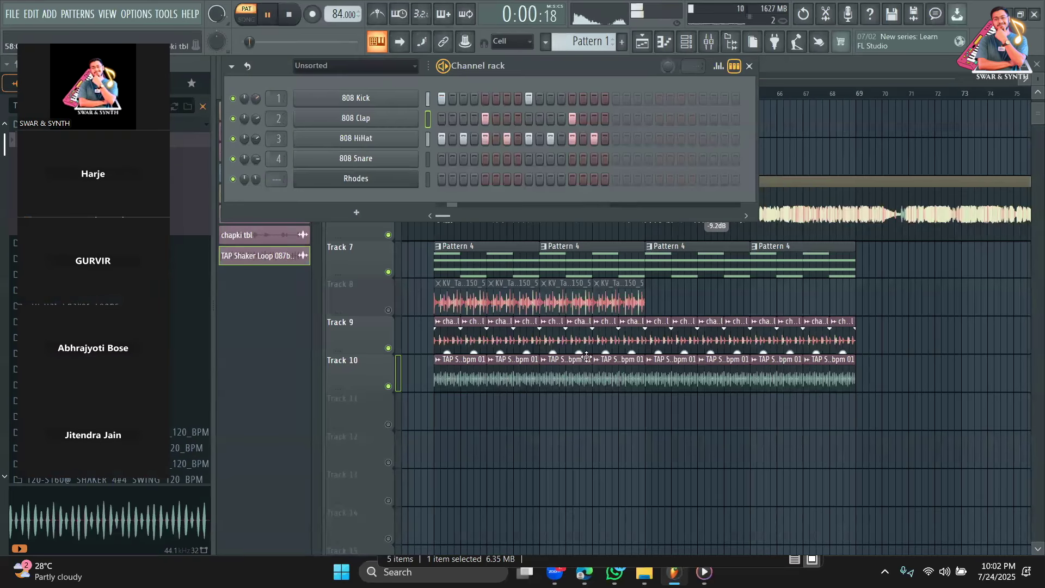
Paint Pattern 1 along Track 11 from bar 53 to 61, unmute it, and play.
left_click(447, 415)
right_click(439, 416)
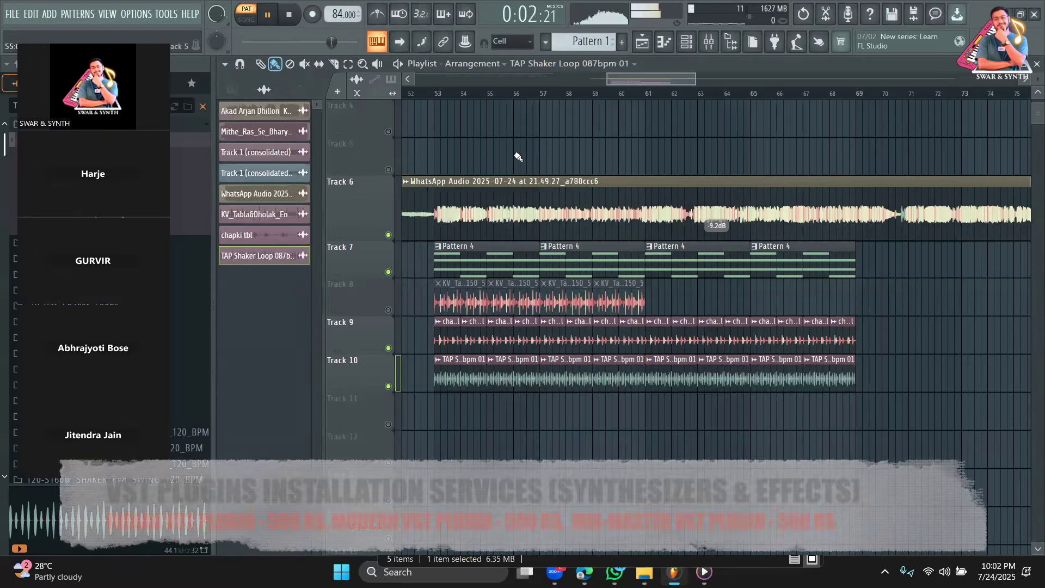
left_click(589, 42)
left_click_drag(609, 422, 630, 421)
left_click(389, 425)
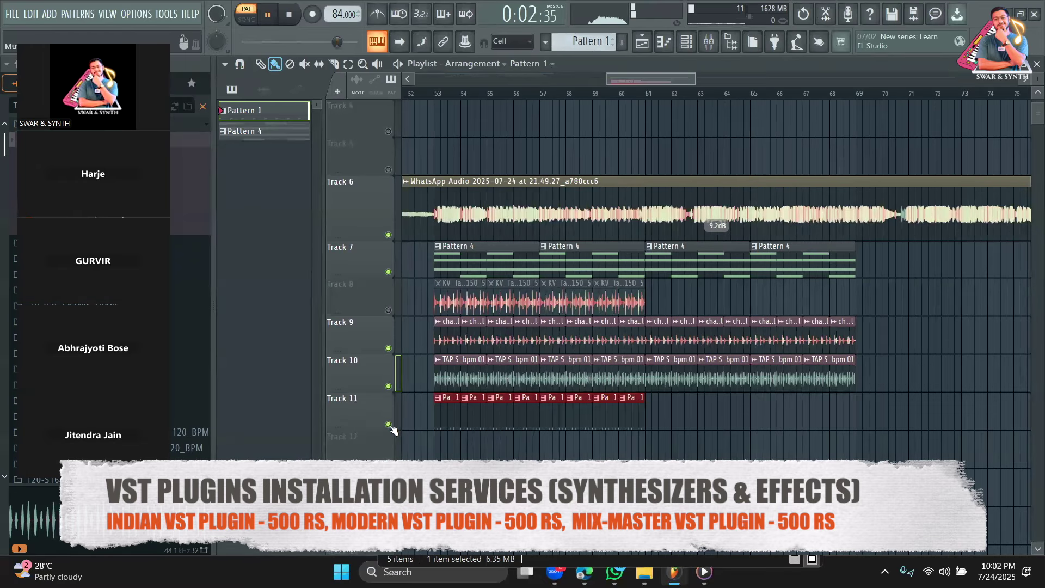
key("space")
left_click(438, 94)
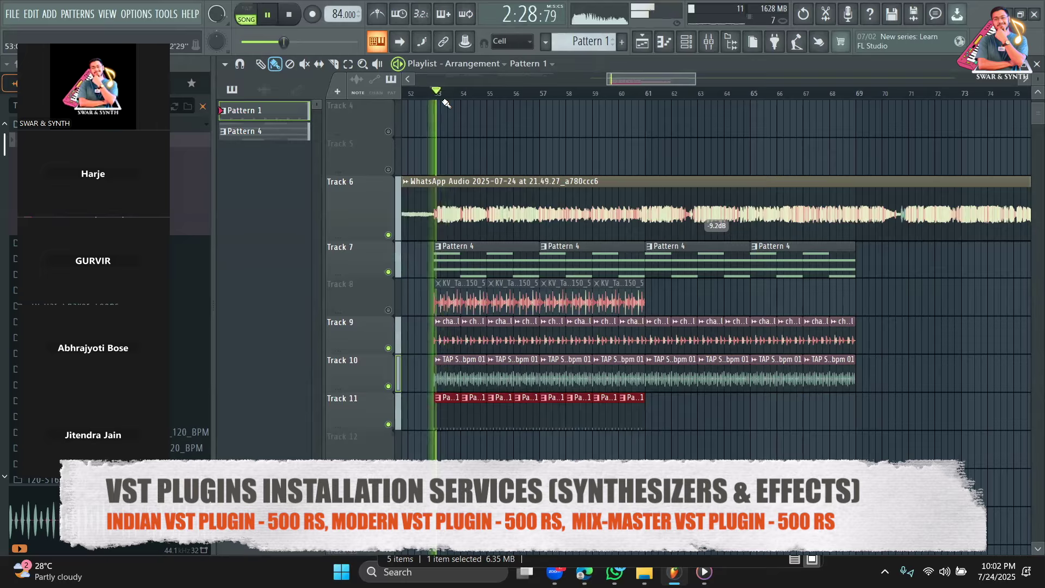
Stop playback and mute the WhatsApp Audio track.
left_click(665, 46)
key("F6")
key("space")
left_click(388, 236)
Play back the arrangement, then search for banjo and expand the Flat Top Banjo folder.
key("space")
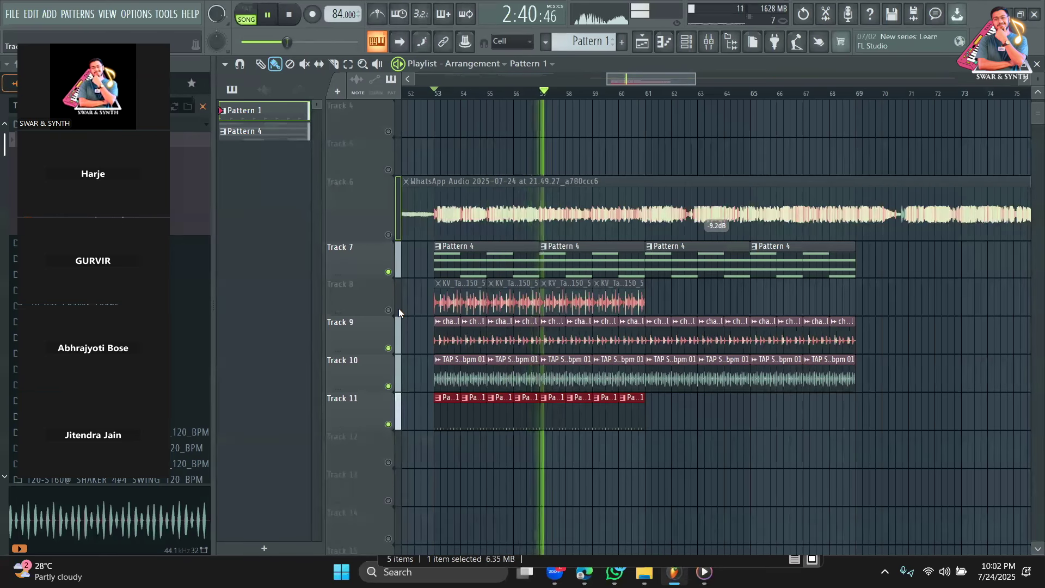
left_click(733, 437, "ctrl")
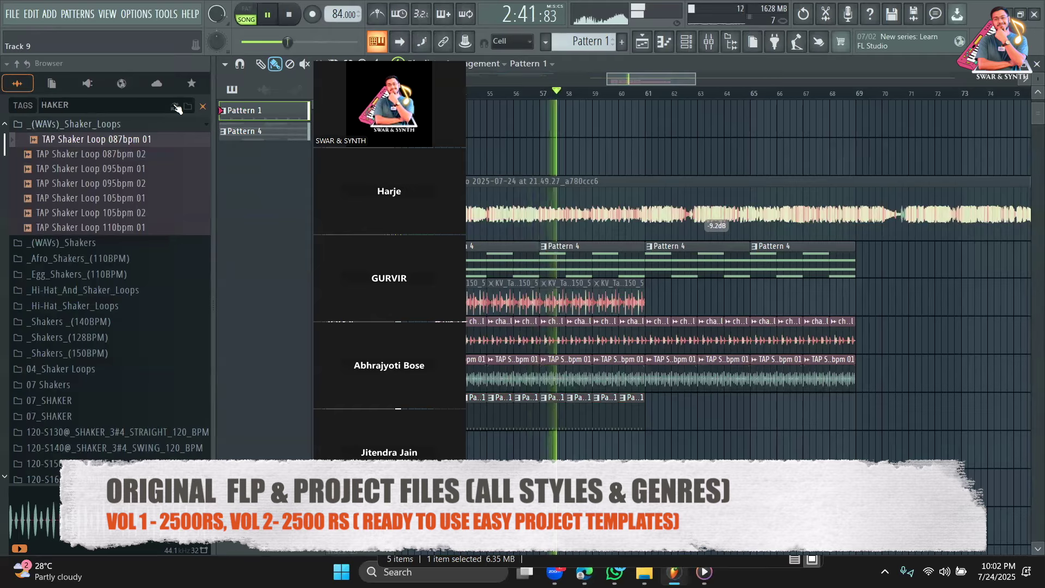
key("space")
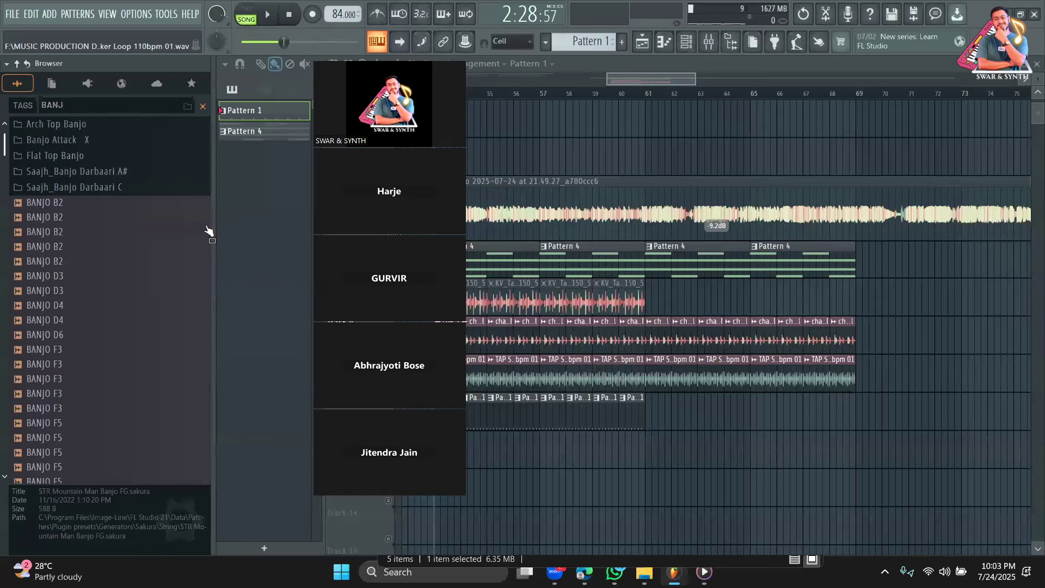
type("O")
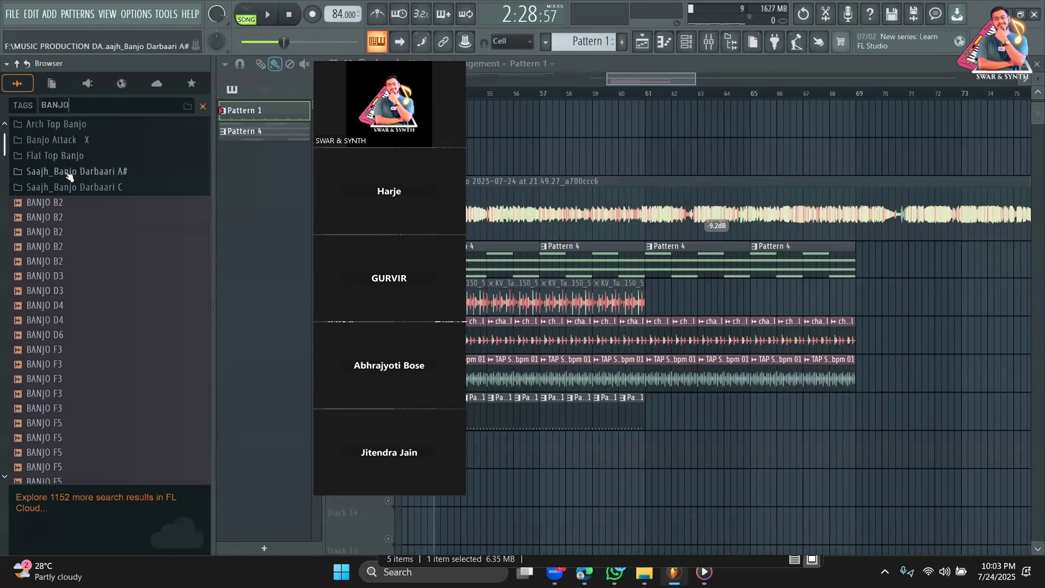
left_click(65, 156)
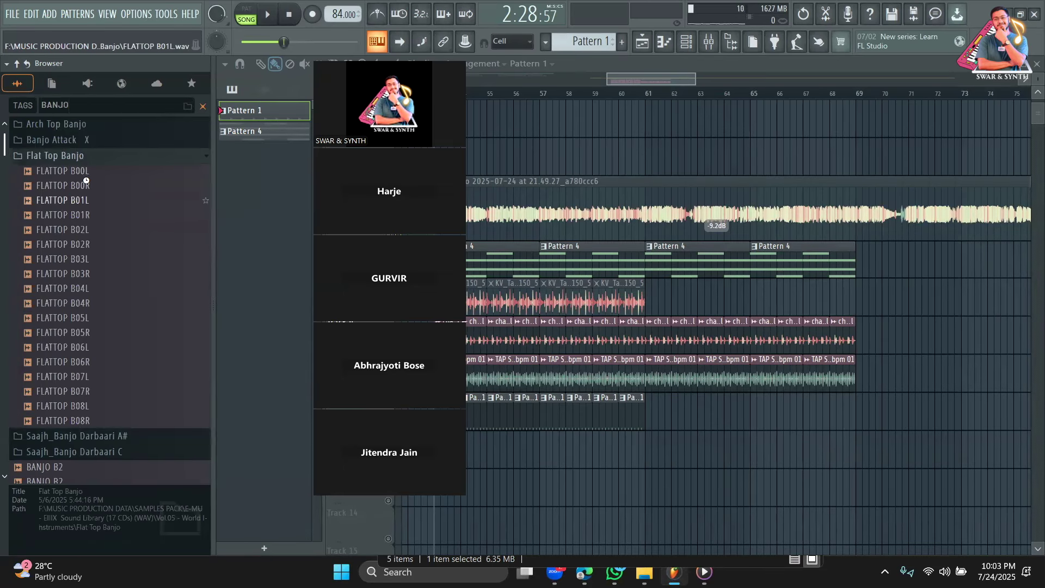
Audition the FLATTOP B01L–B03R samples and add FLATTOP B00R as a new channel.
left_click(81, 200)
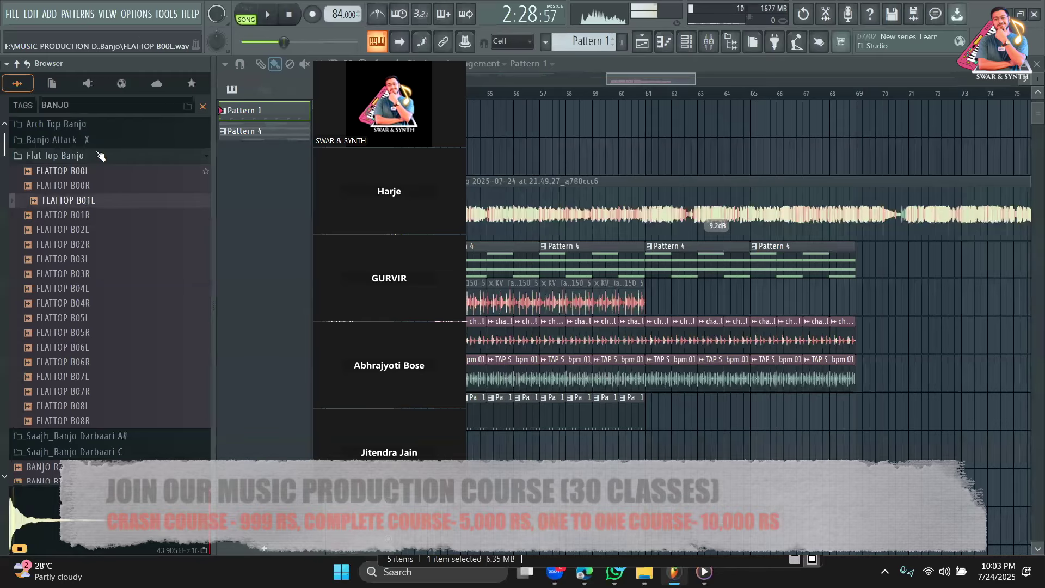
left_click(85, 229)
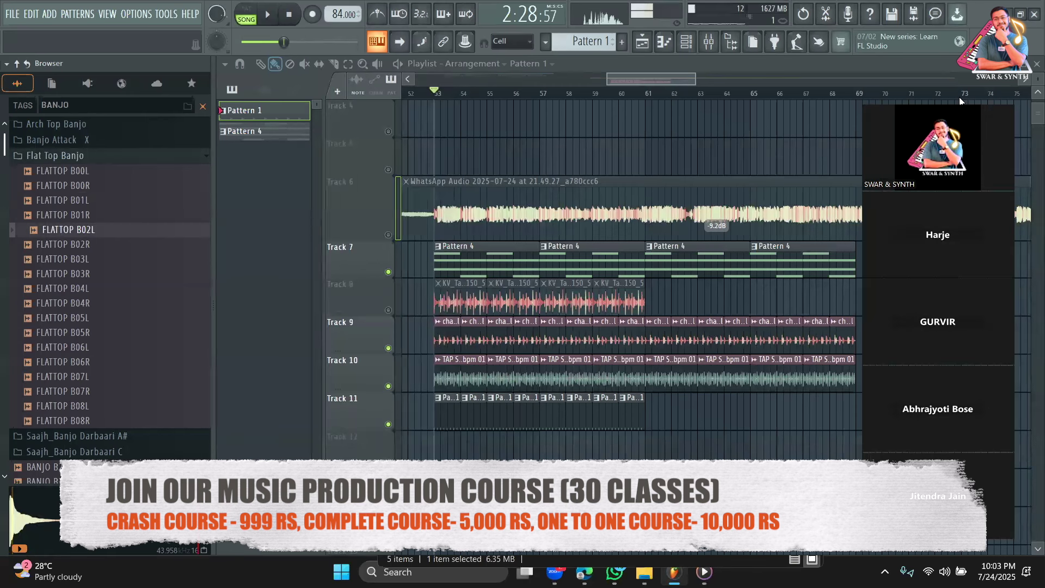
key("F6")
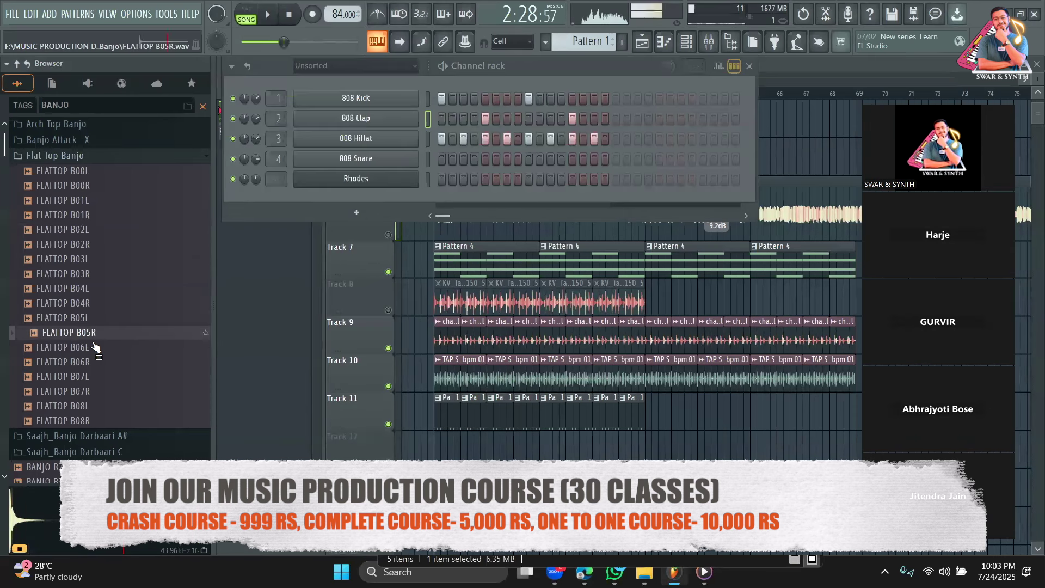
left_click(84, 249)
left_click(86, 272)
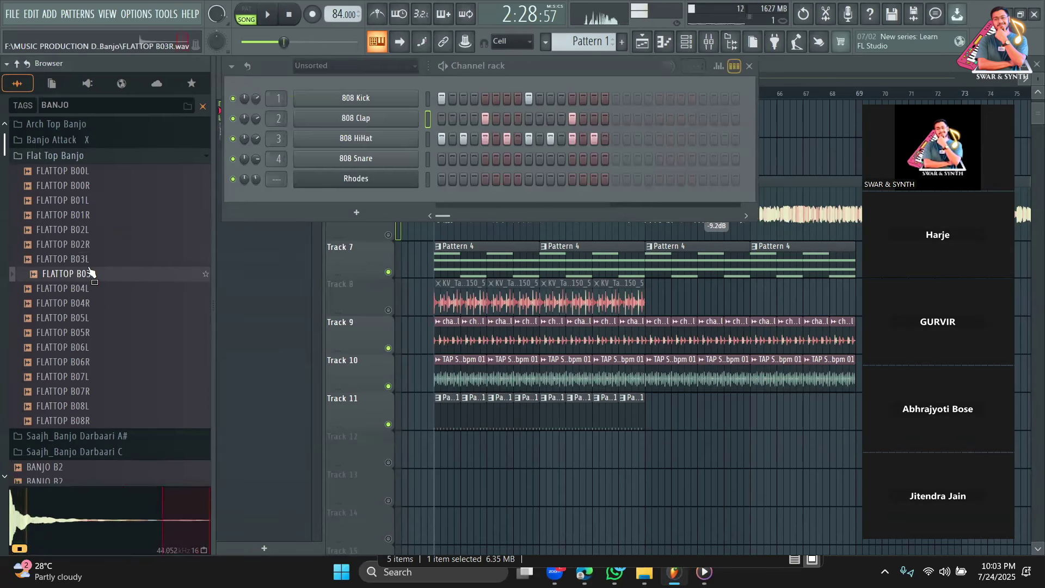
left_click(85, 215)
left_click(83, 188)
left_click(94, 186)
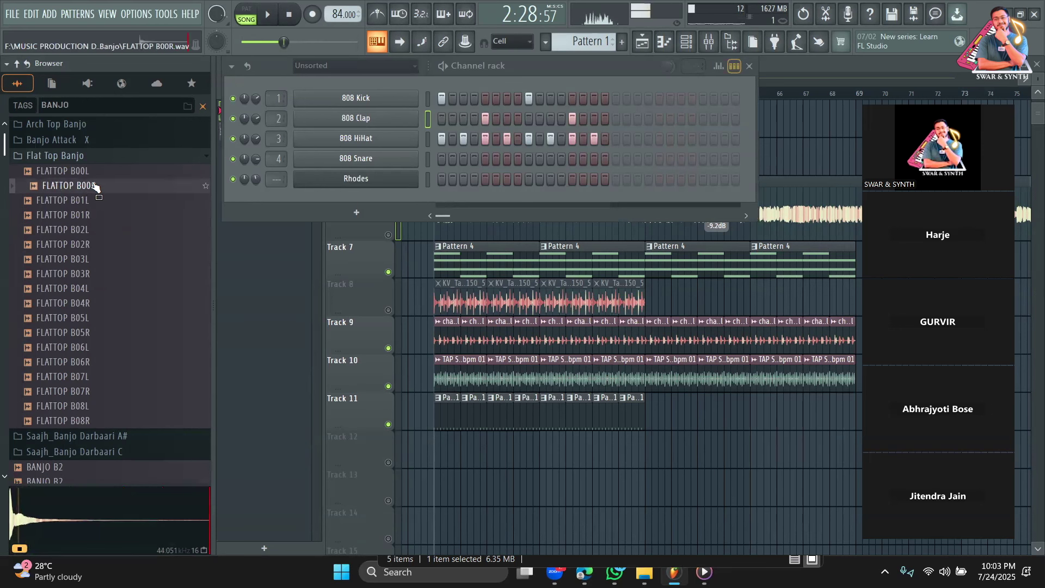
left_click_drag(340, 197, 354, 203)
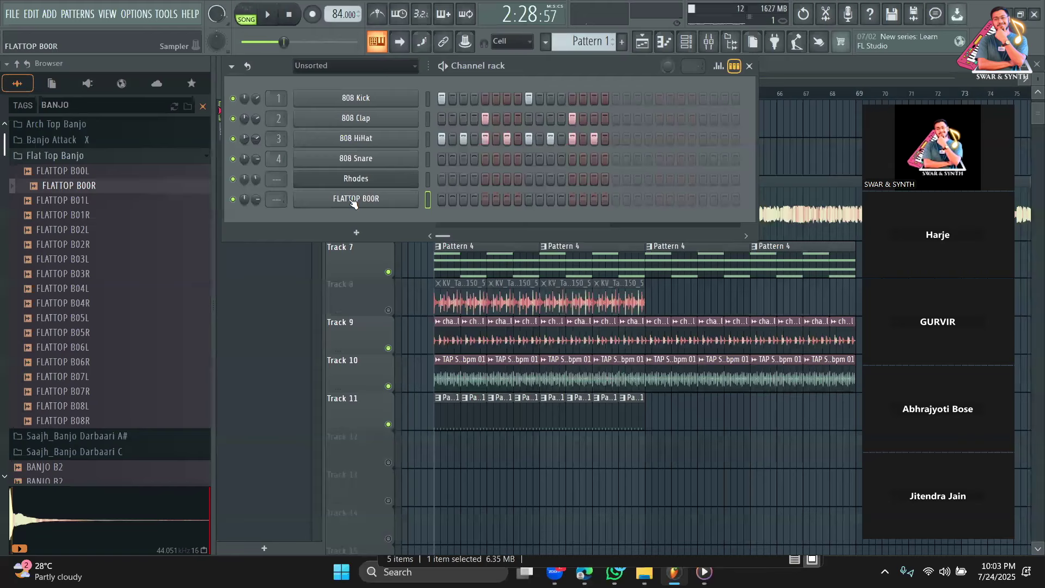
Draw one E4 banjo note at the FLATTOP B00R pattern start and place Pattern 7 on Track 12.
left_click(620, 39)
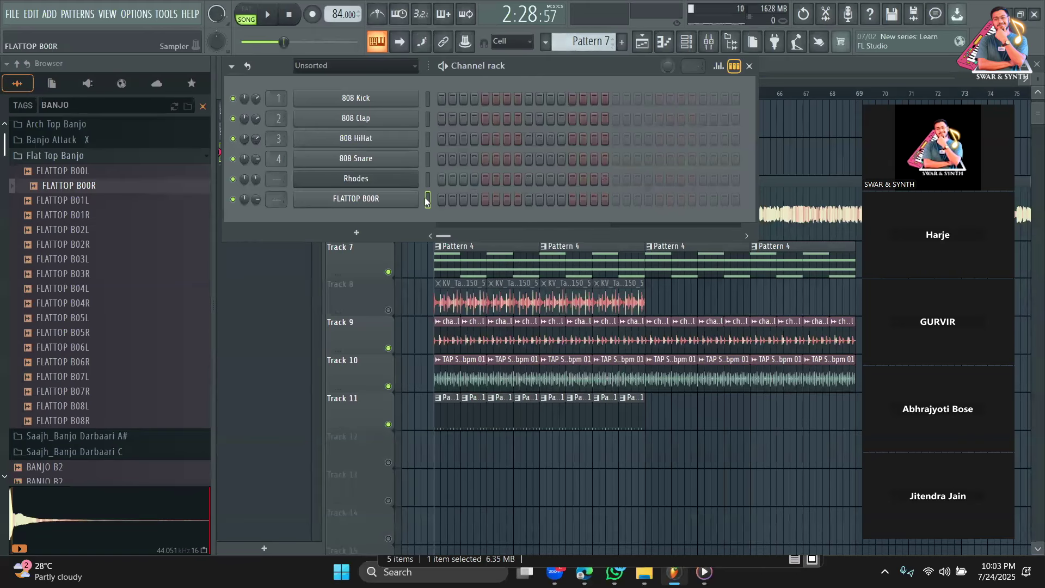
left_click(739, 70)
left_click(469, 205)
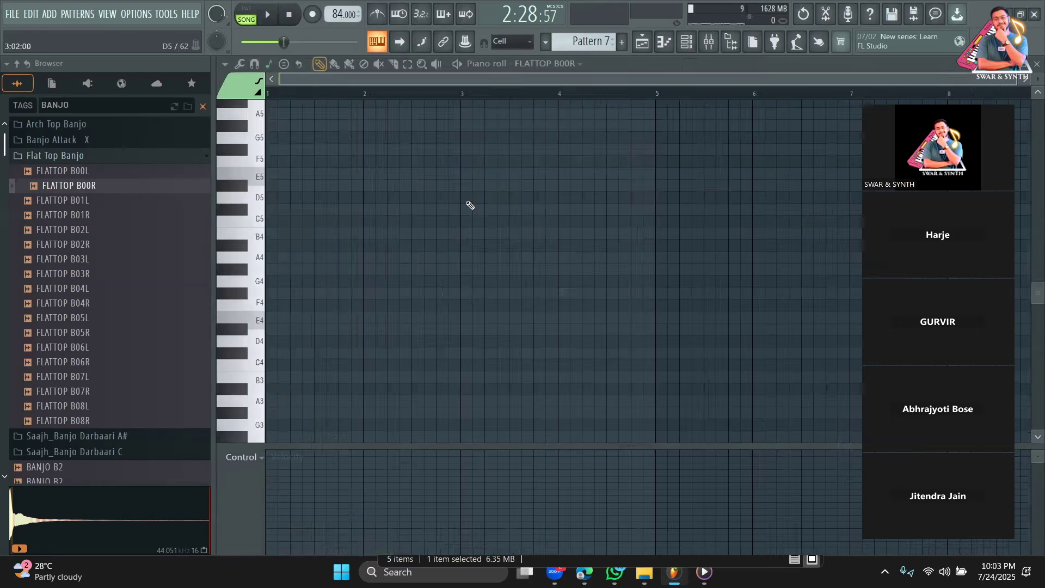
left_click(264, 259)
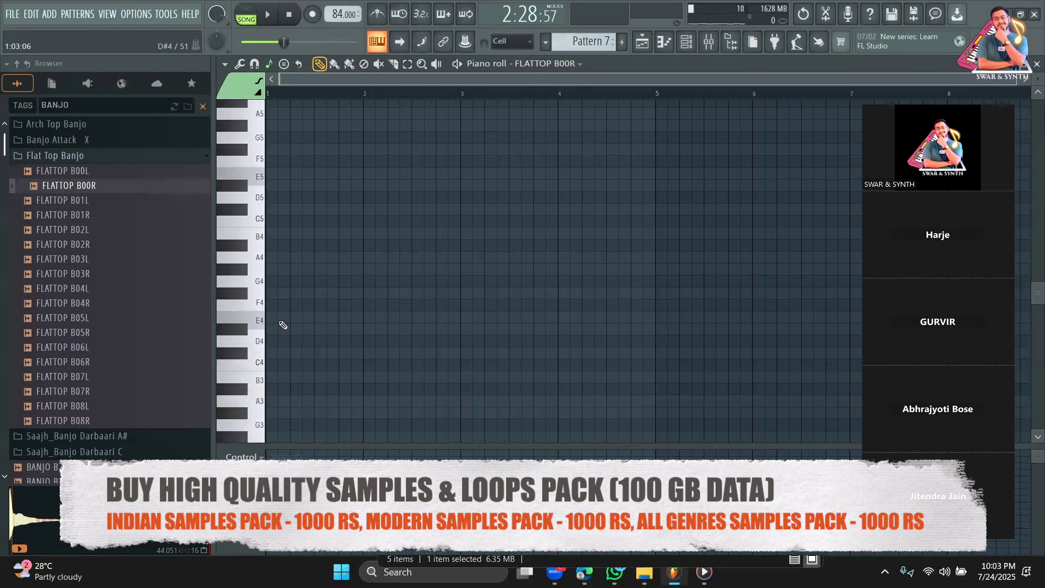
left_click(268, 320)
left_click(642, 44)
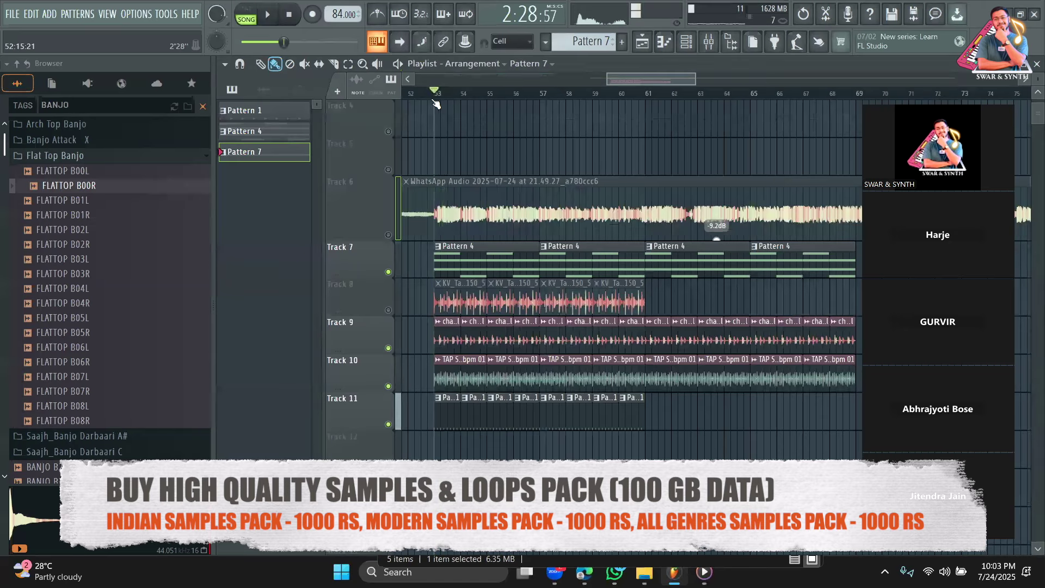
left_click_drag(682, 79, 665, 80)
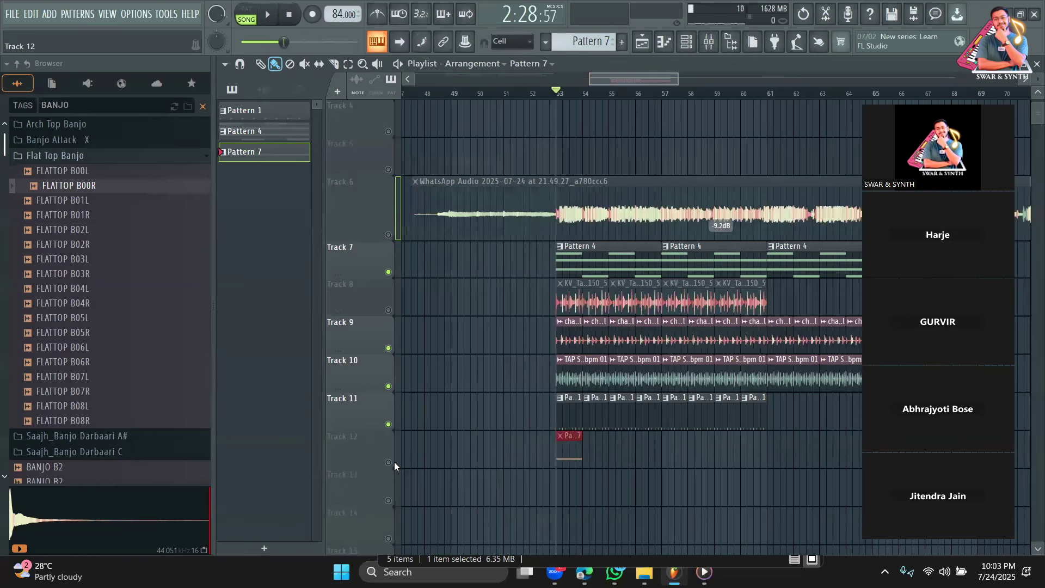
Stretch the Track 12 Pattern 7 clip to four bars and open the banjo pattern's notes in the piano roll.
left_click_drag(570, 446, 661, 446)
double_click(615, 458)
key("space")
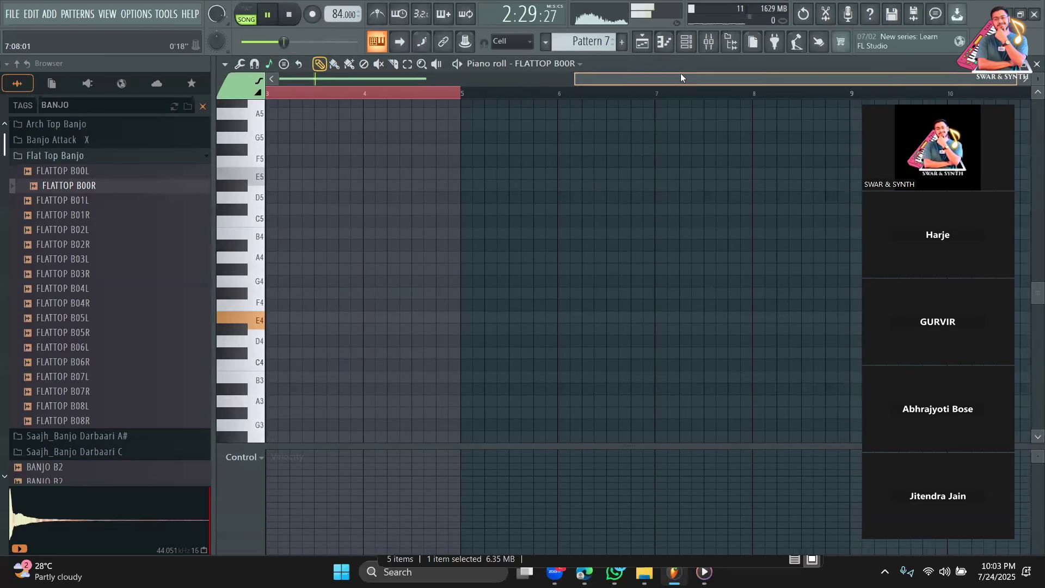
left_click_drag(681, 77, 386, 77)
left_click_drag(360, 320, 287, 323)
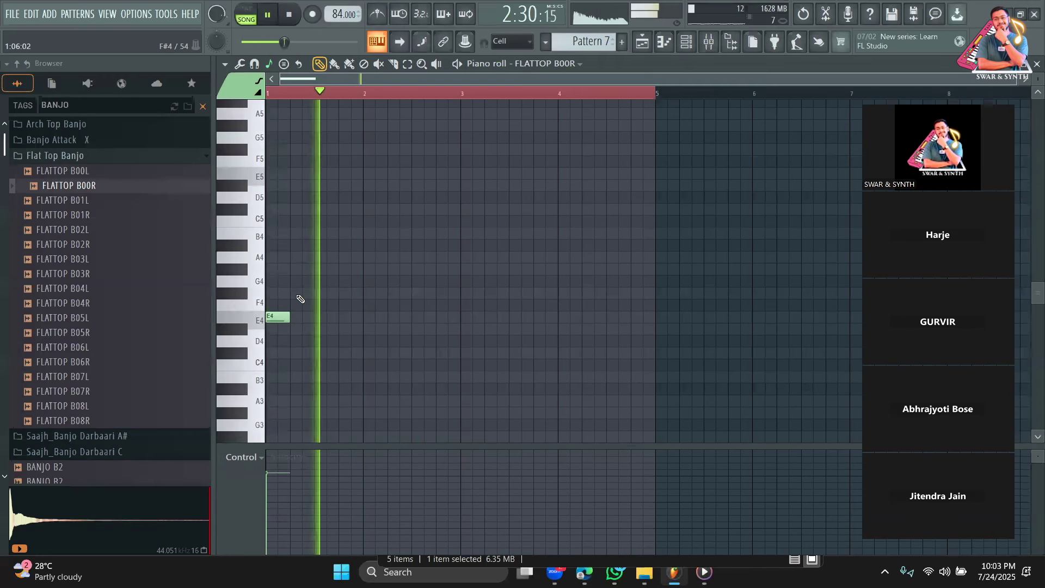
key("space")
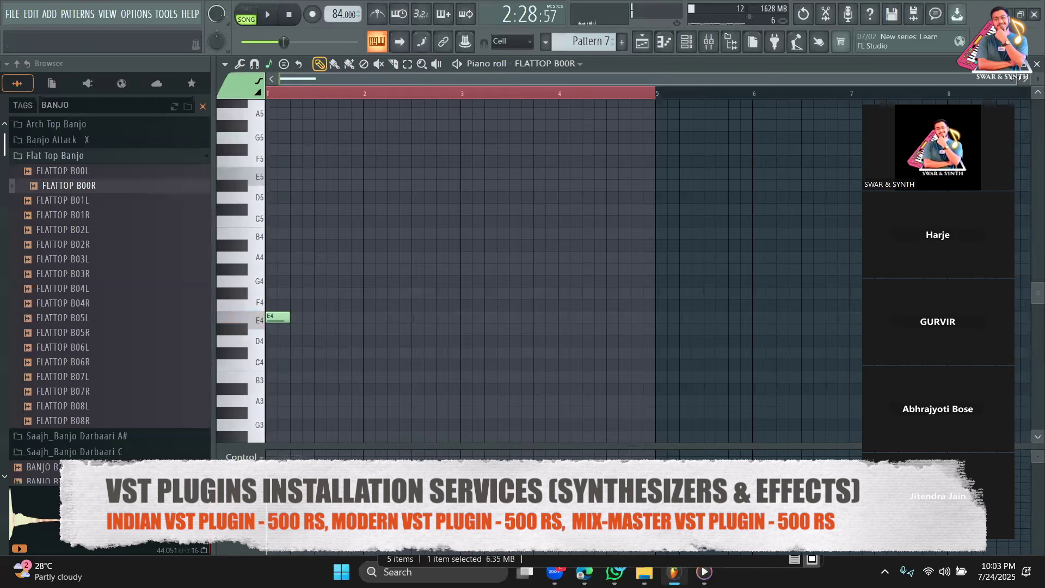
scroll(342, 324, "up", 3)
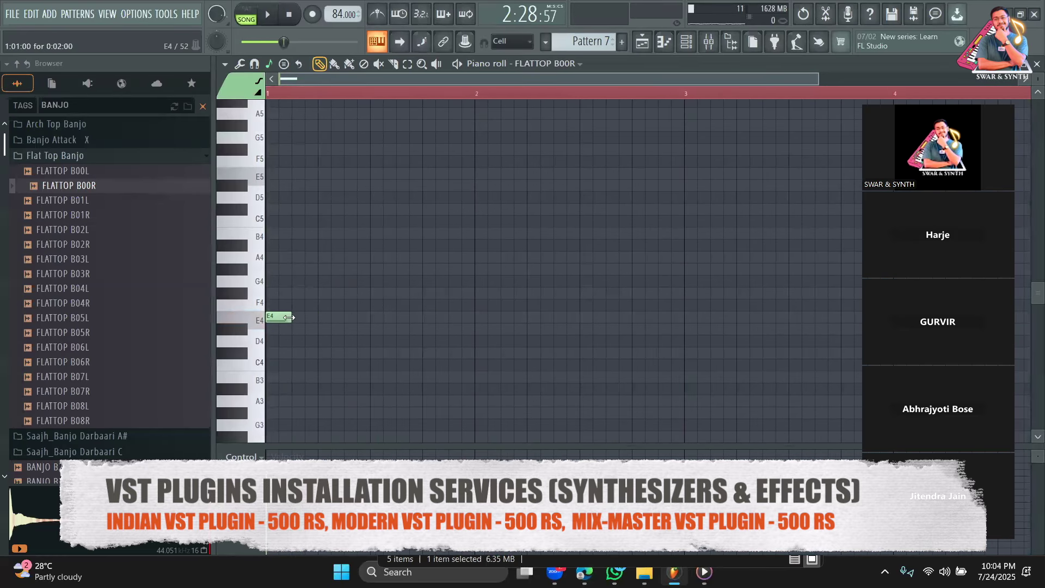
Build the bar-1 phrase after the E4: three short F#4 notes, a C#4, then another F#4.
left_click(299, 294)
key("space")
mouse_move(315, 294)
left_mouse_down()
mouse_move(328, 293)
mouse_move(319, 295)
left_mouse_up()
left_click(337, 293)
left_click(325, 293)
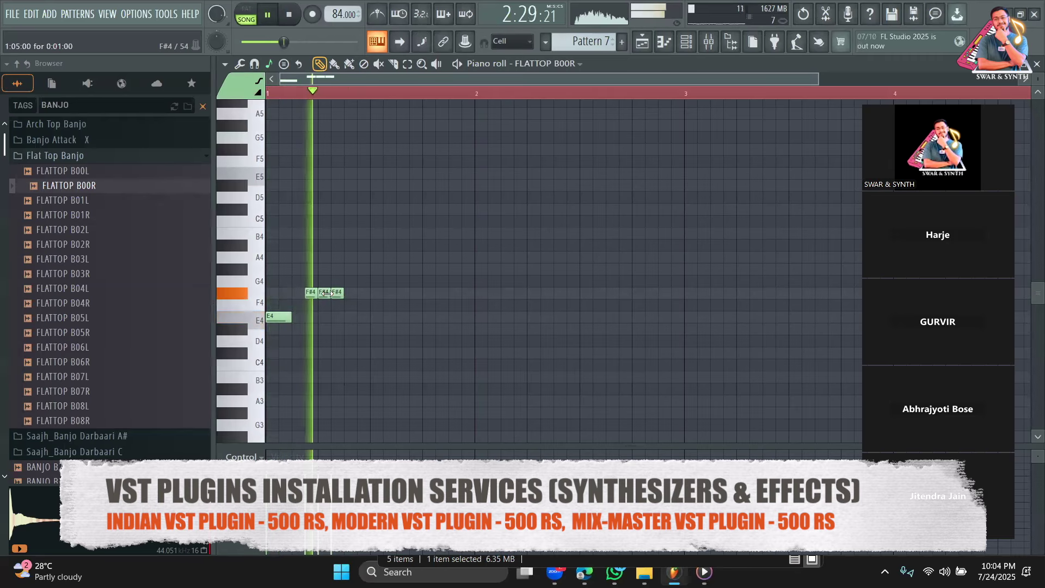
left_click(351, 352)
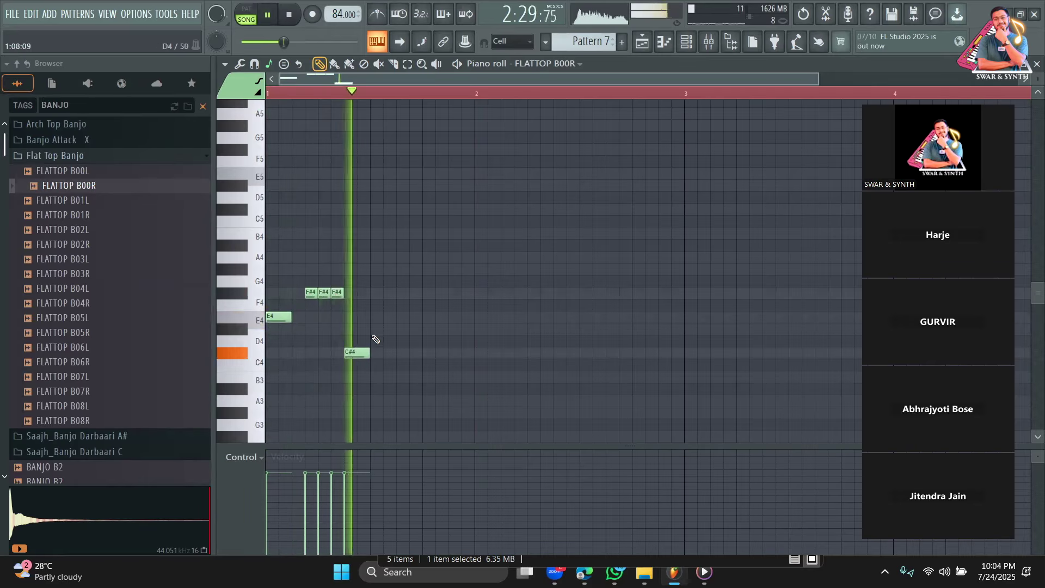
left_click(379, 294)
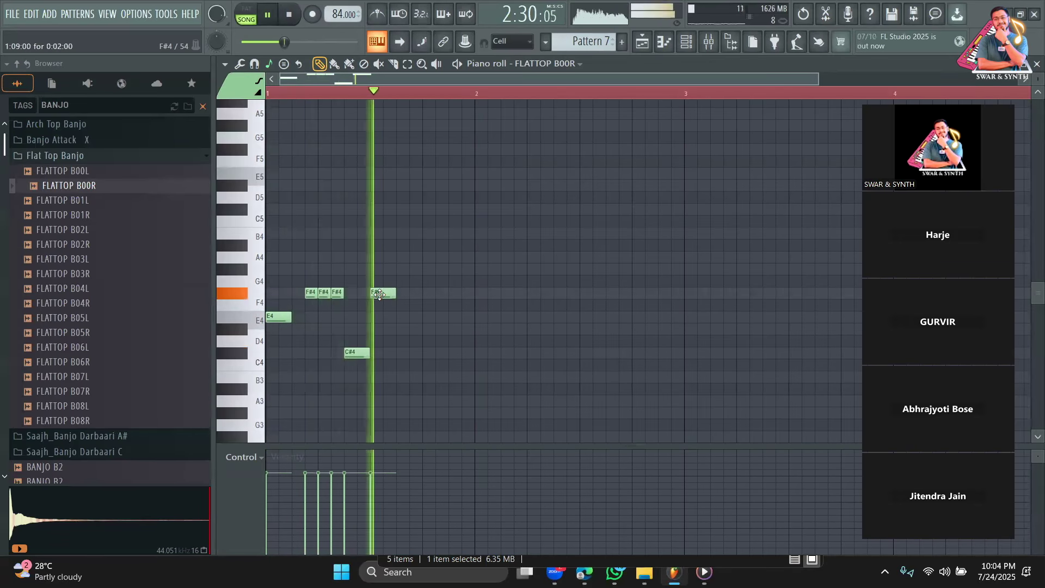
key("space")
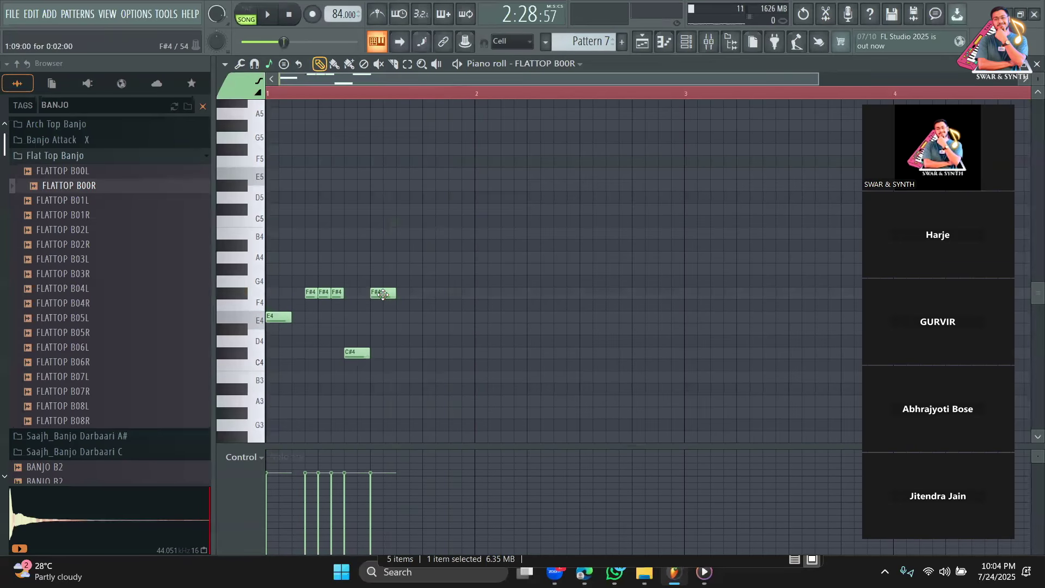
Copy the five bar-1 notes into bar 2 and loop bars 1–2 for playback.
key("ctrl+a")
left_click_drag(272, 318, 480, 318)
key("space")
left_click_drag(528, 94, 690, 107)
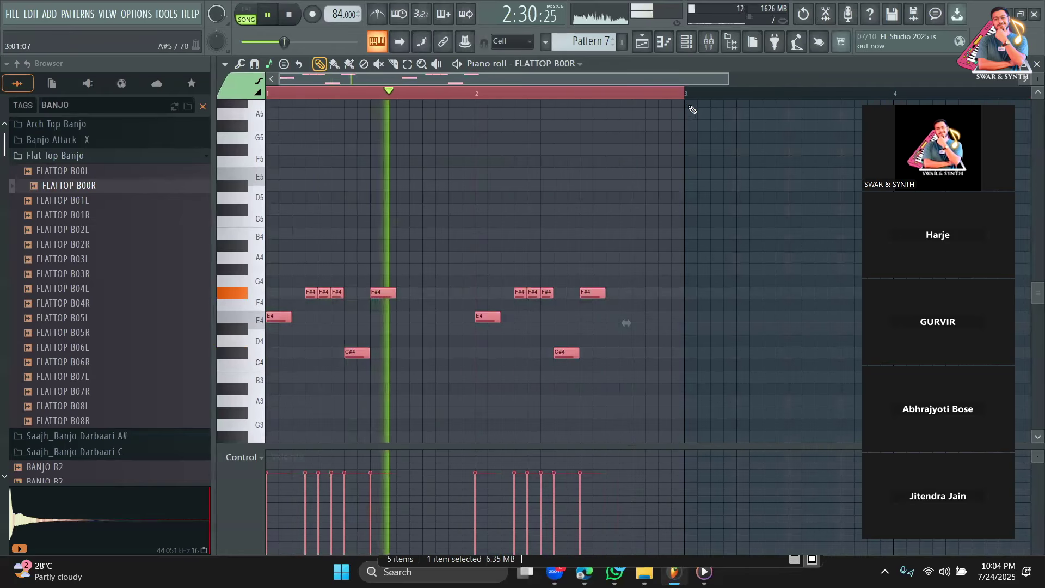
left_click(740, 185, "ctrl")
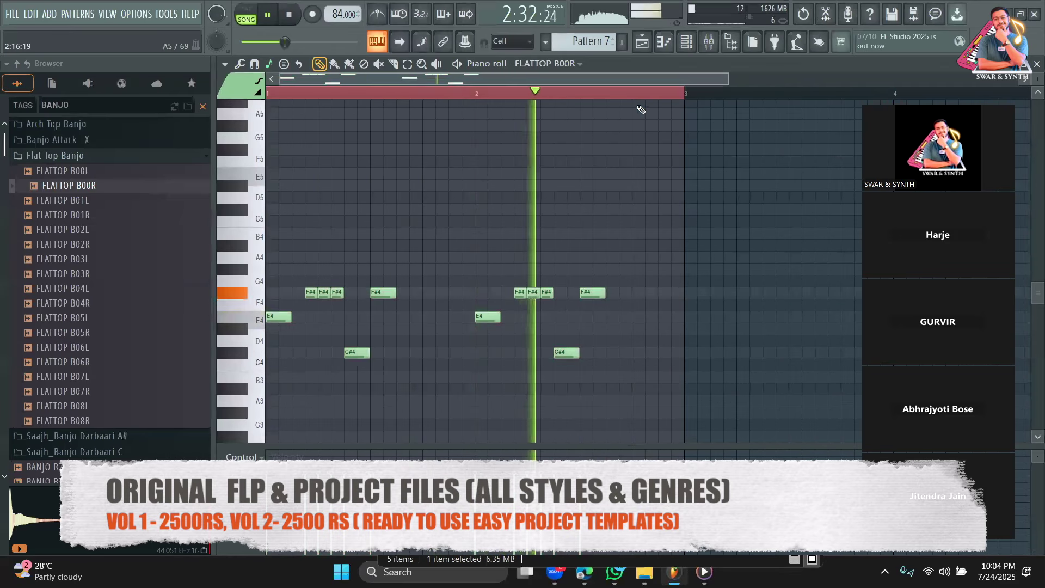
key("space")
key("space")
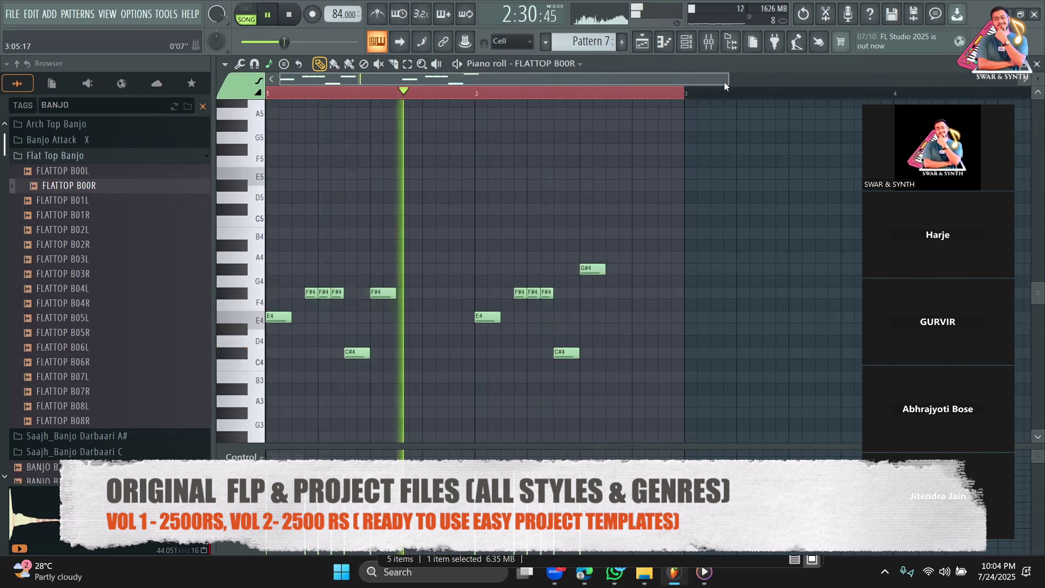
Duplicate the two-bar phrase with Ctrl+B into bars 3–4.
left_click_drag(725, 85, 859, 106)
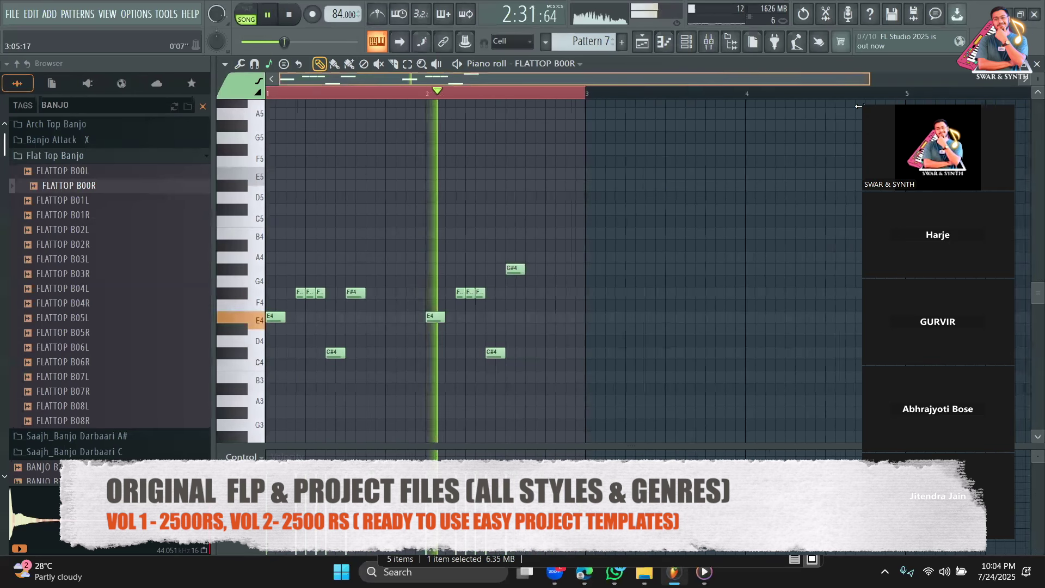
key("space")
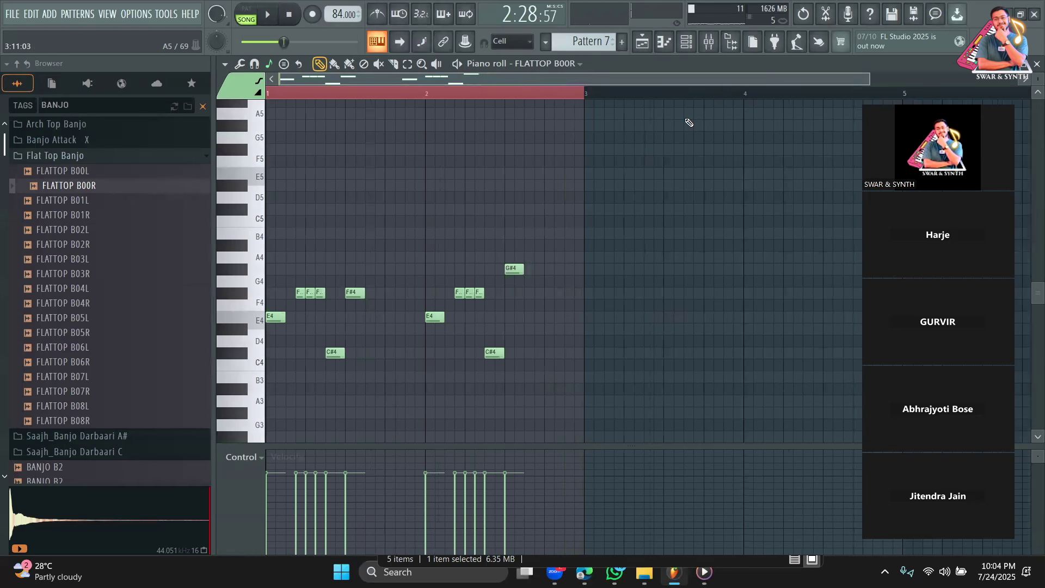
key("ctrl+a")
key("ctrl+b")
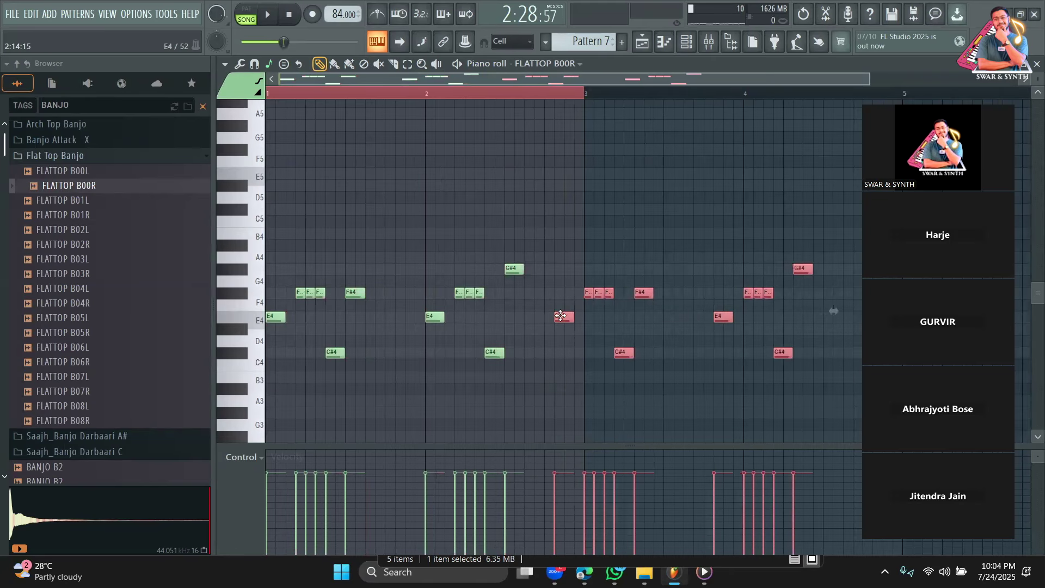
left_click_drag(719, 83, 755, 98)
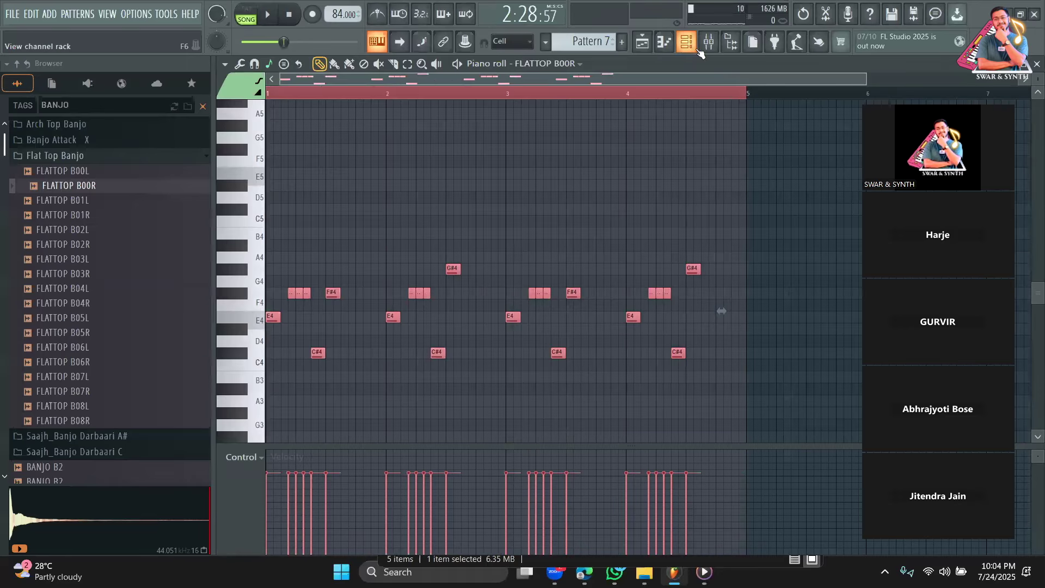
Open the FLATTOP B00R sampler settings from the channel list.
left_click(696, 47)
left_click(317, 204)
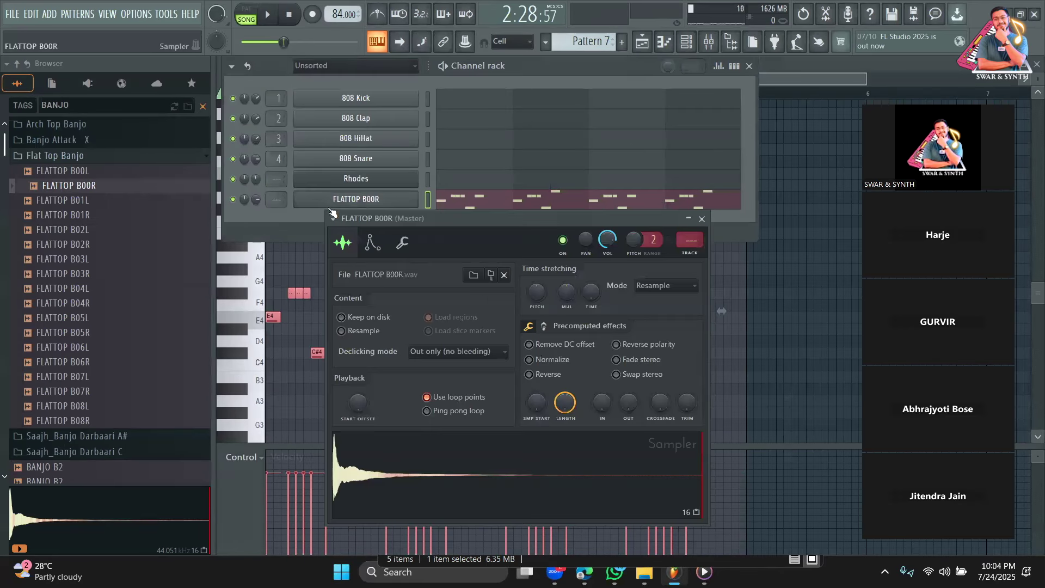
left_click(275, 206)
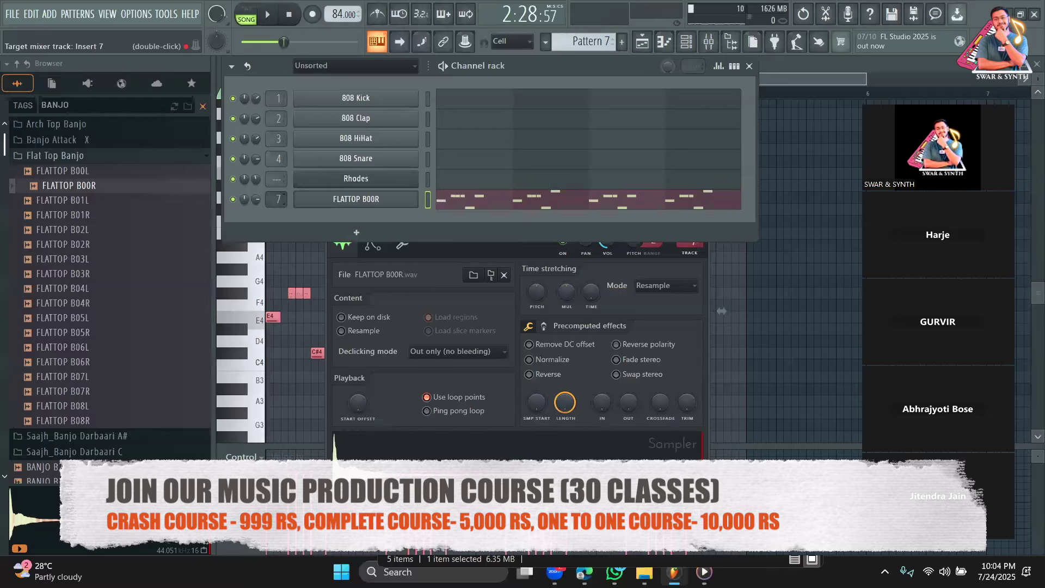
Load Fruity Reeverb 2 into the first effect slot of mixer Insert 5.
left_click(707, 41)
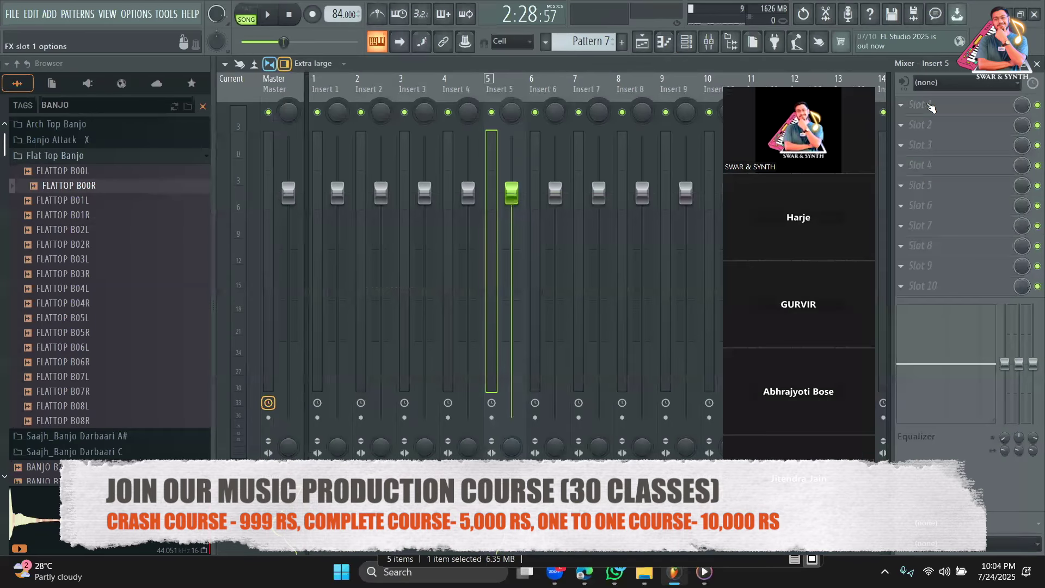
left_click(946, 111)
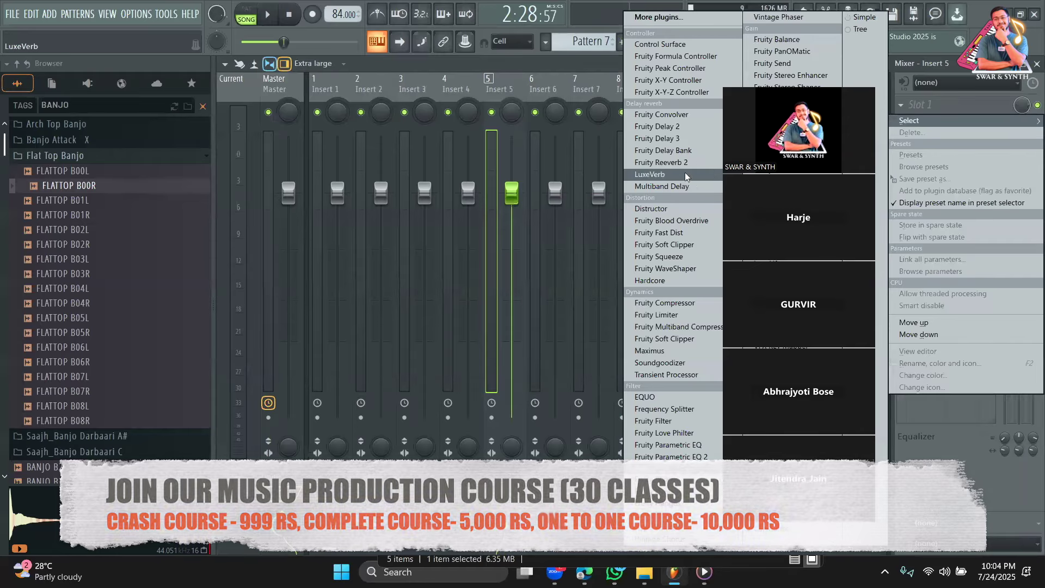
left_click(667, 486)
key("space")
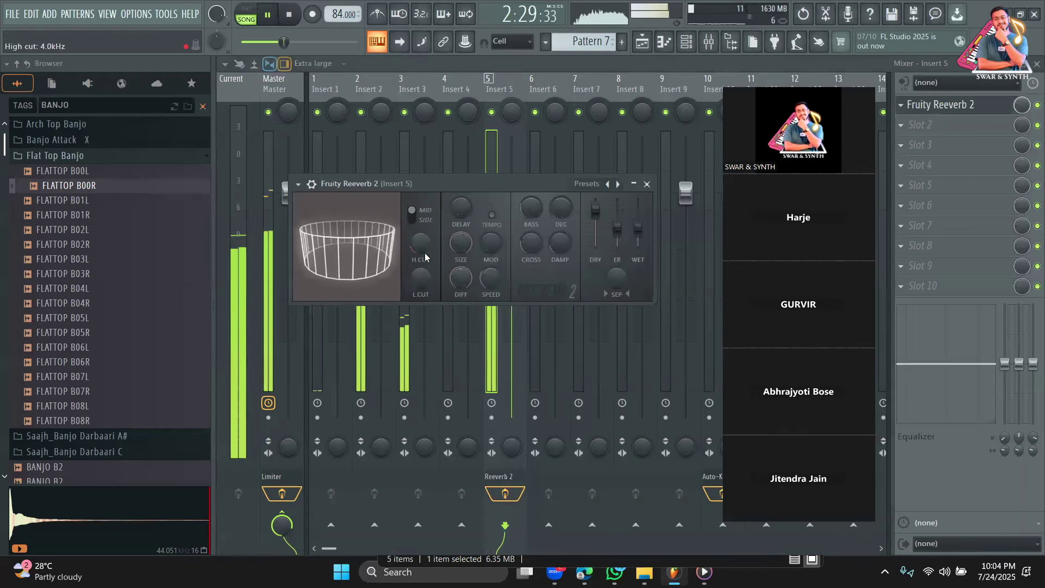
key("space")
Add Fruity delay 2 in slot 2, adjusting its input volume and feedback cutoff, and lower reverb mix to 48%.
left_click(966, 130)
left_click(657, 128)
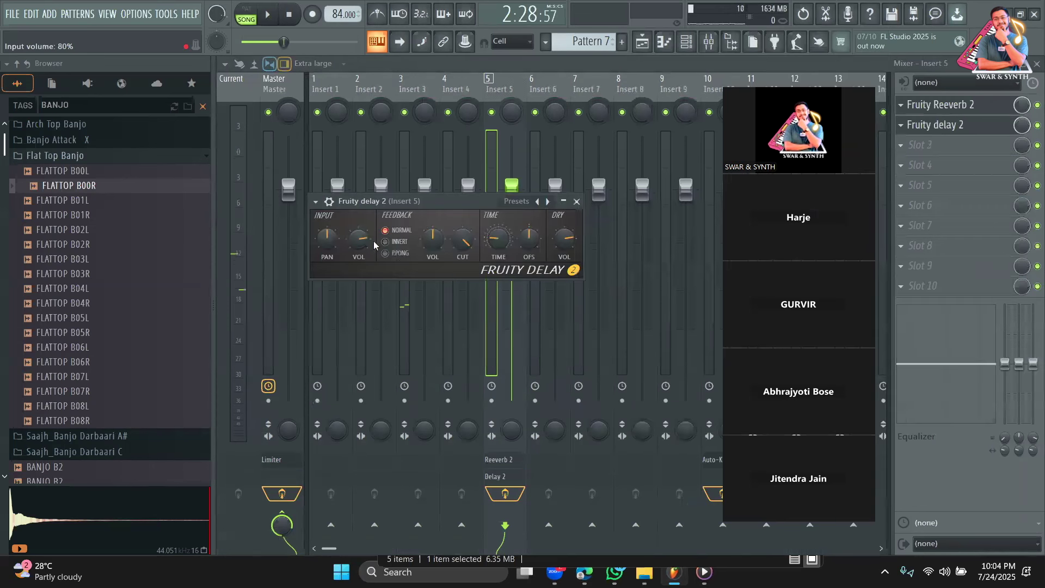
left_click_drag(358, 239, 359, 248)
key("space")
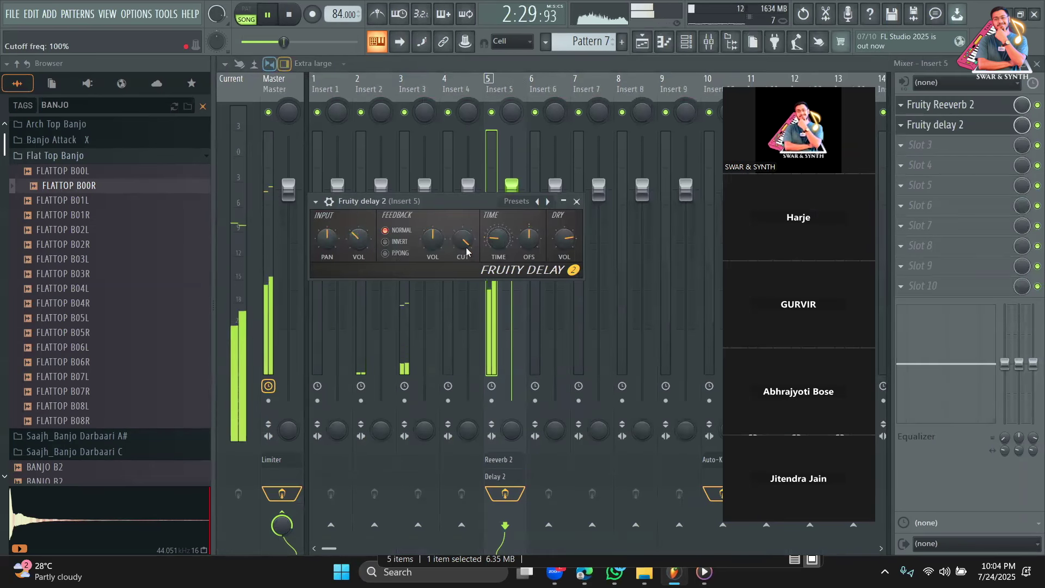
left_click_drag(465, 245, 465, 270)
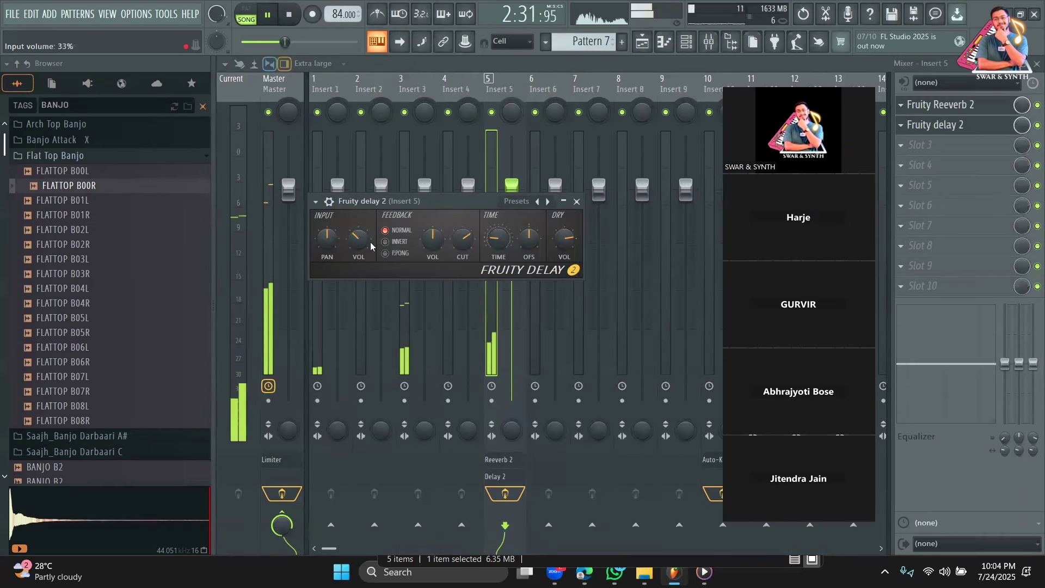
left_click_drag(363, 242, 363, 223)
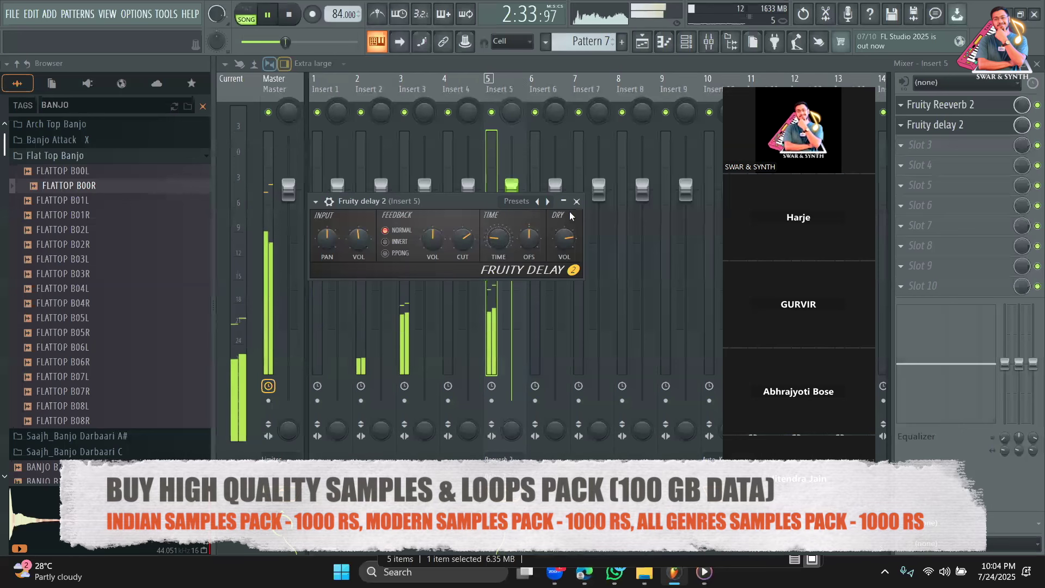
left_click(577, 201)
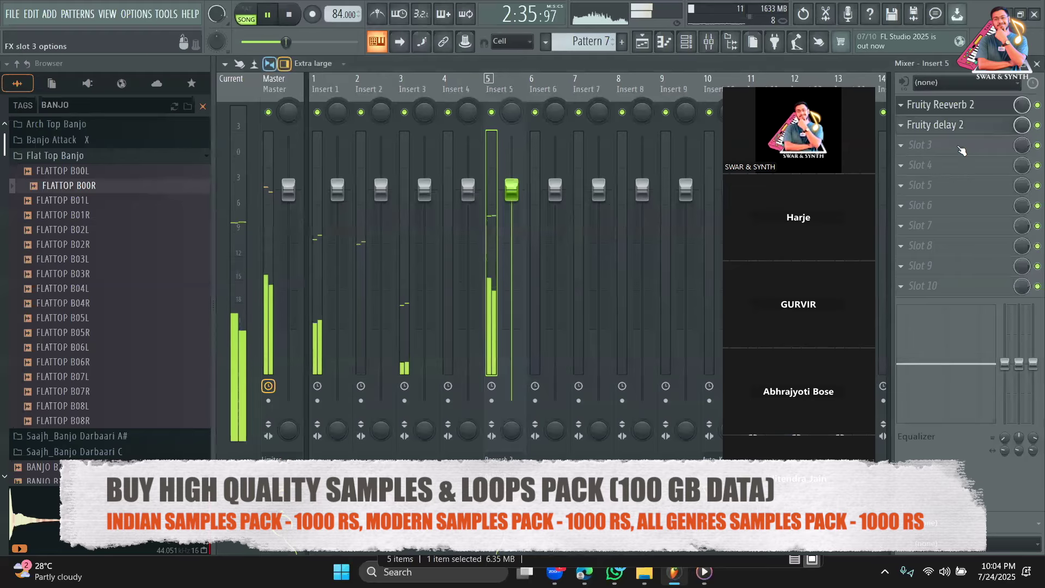
left_click_drag(1022, 104, 1021, 133)
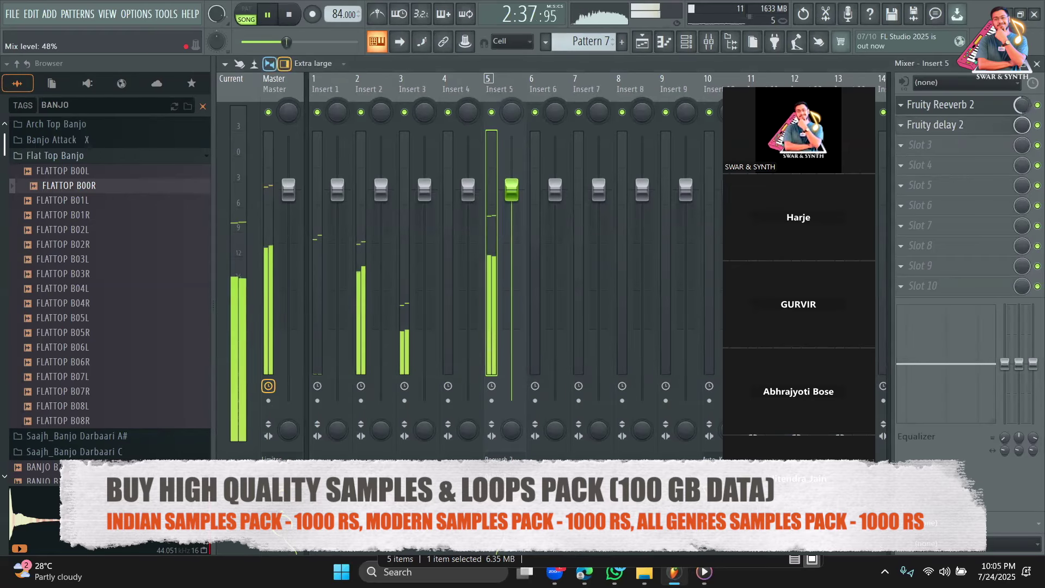
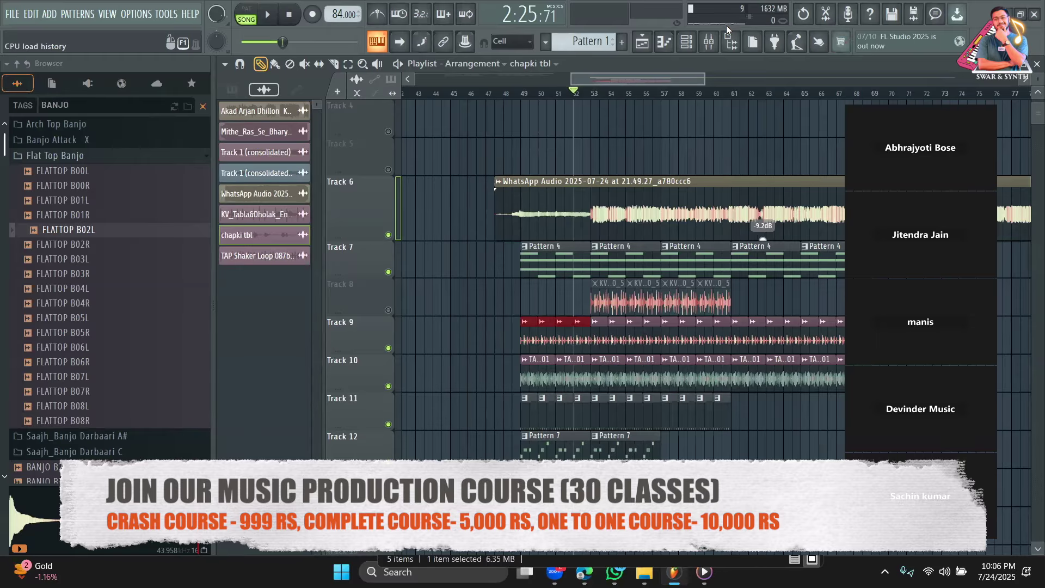
Mute Track 12 and paint Pattern 1 clips along Track 11 from bar 61 to bar 69.
left_click_drag(702, 81, 805, 82)
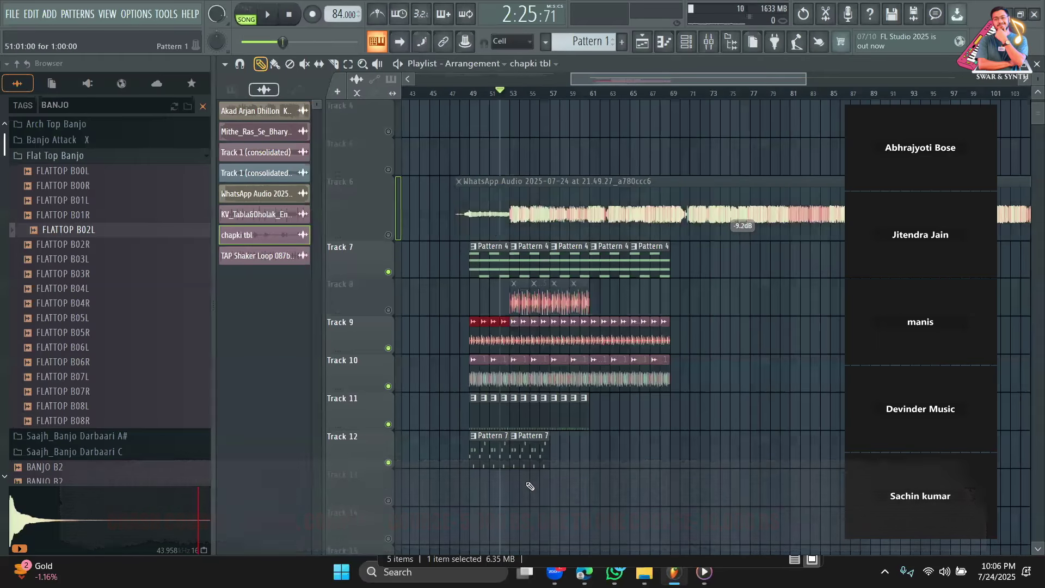
left_click(388, 463)
key("space")
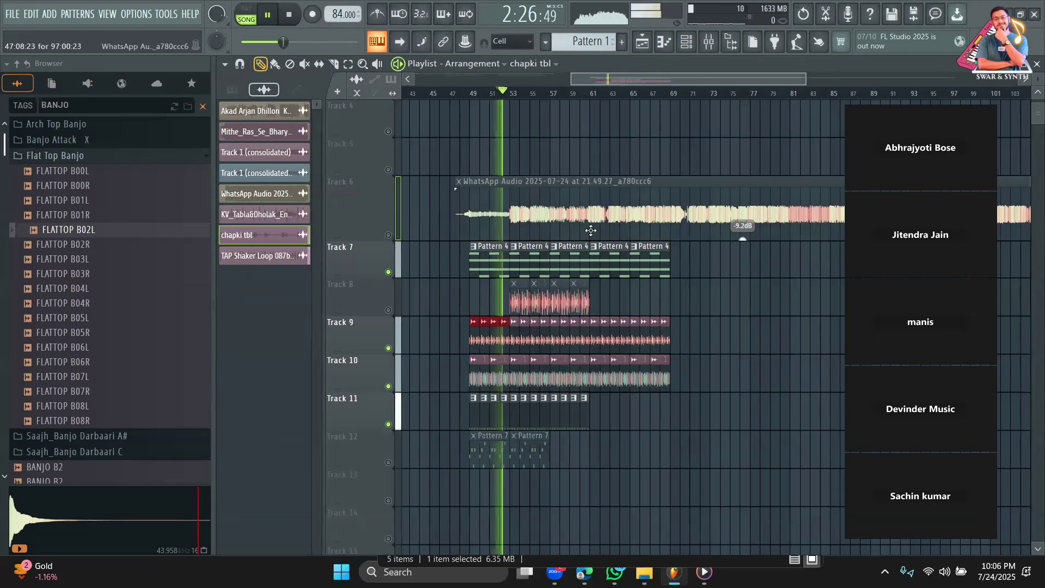
left_click(587, 417)
left_click(594, 417)
left_click(603, 417)
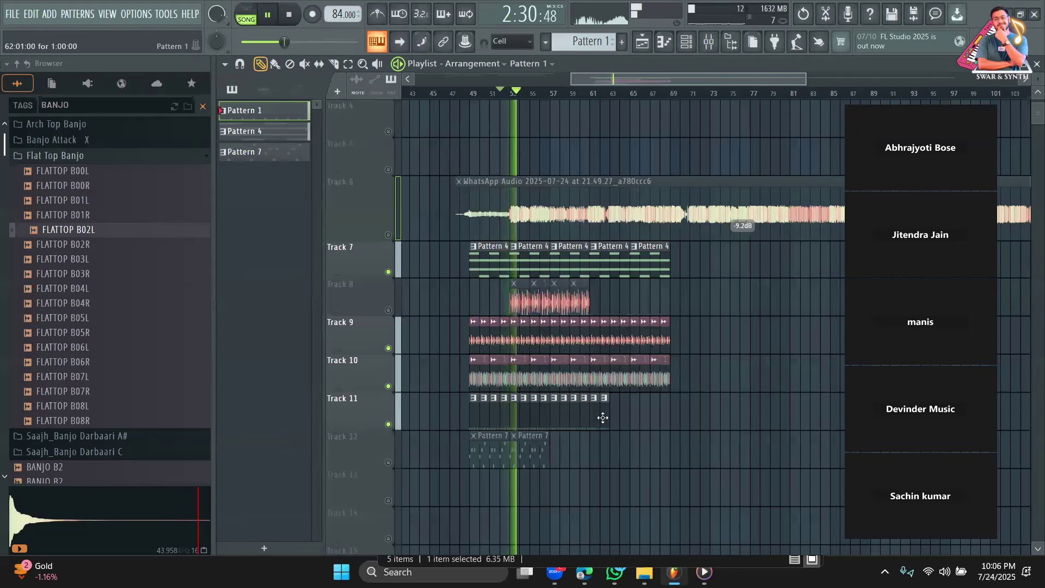
key("space")
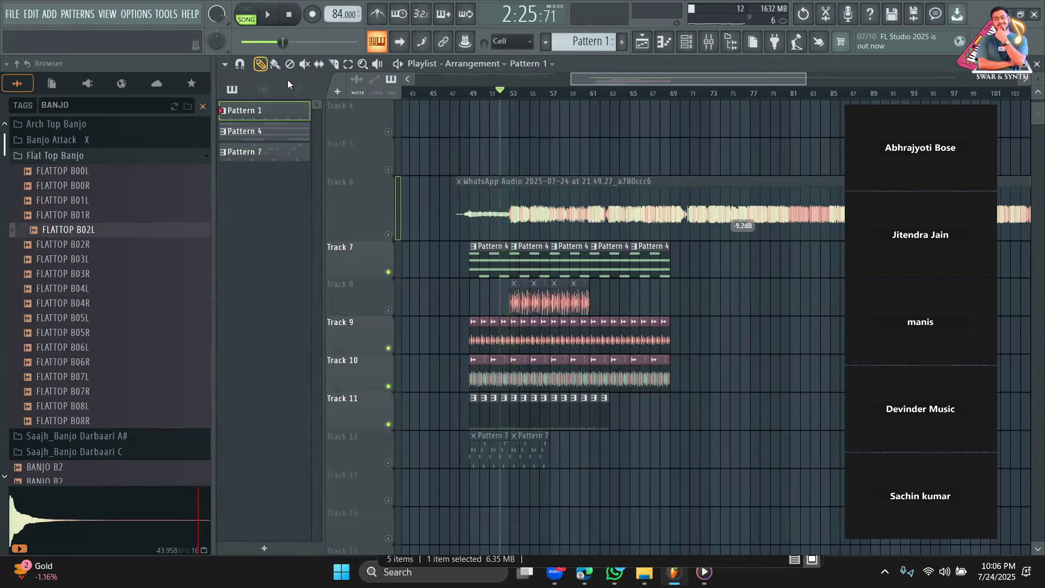
key("b")
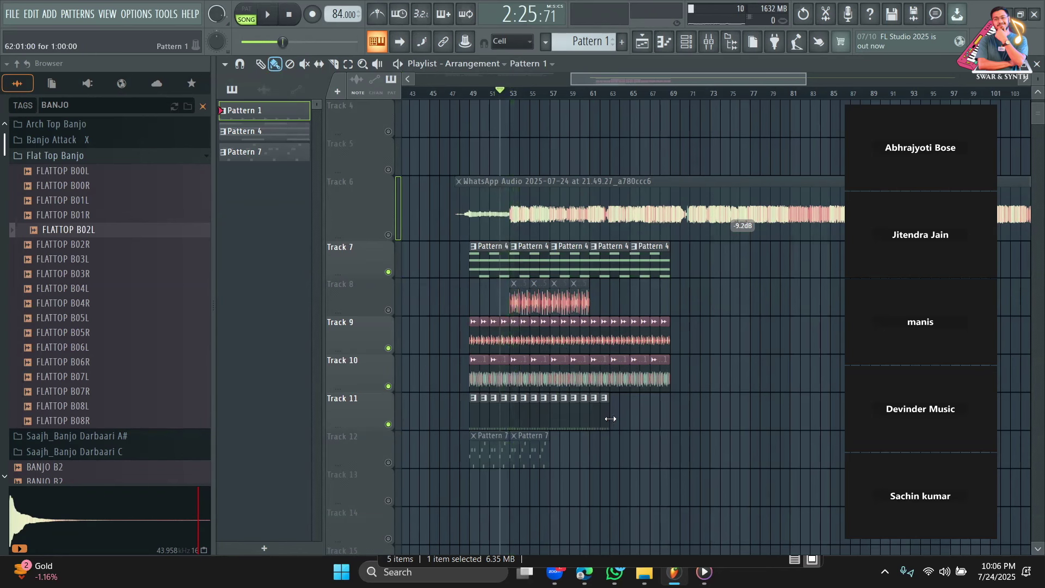
left_click_drag(621, 418, 668, 412)
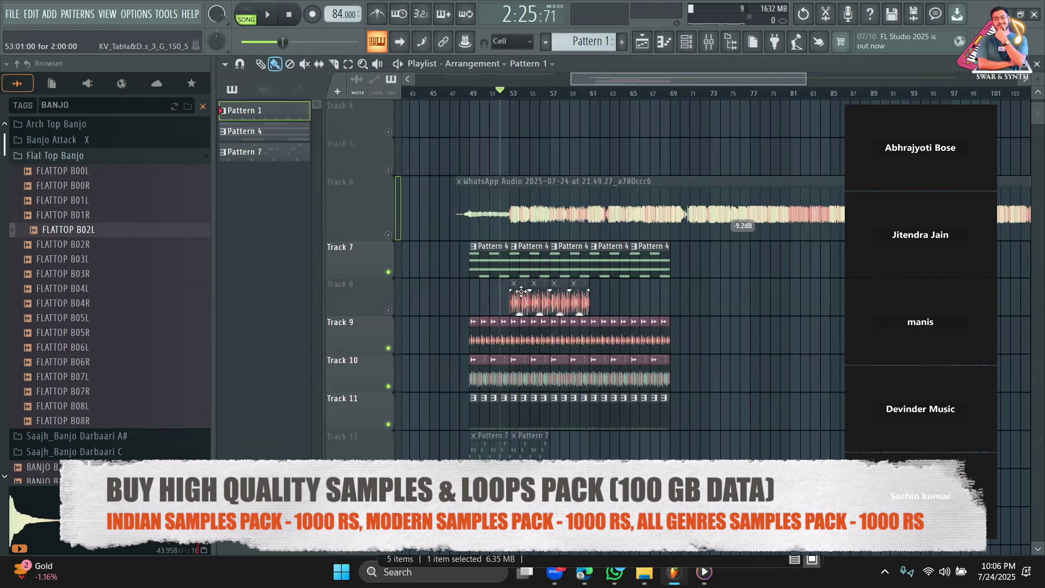
Delete Track 8's audio clip, shift Tracks 9–11 clips up to Tracks 8–10, and unmute Track 8.
right_click(547, 296)
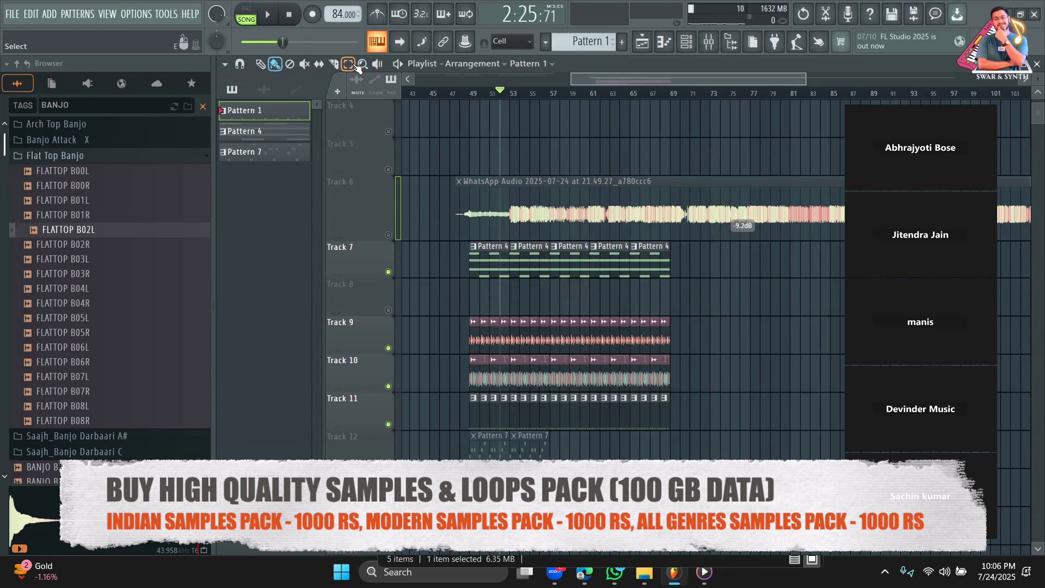
mouse_move(684, 377)
left_mouse_down()
mouse_move(595, 412)
mouse_move(527, 351)
left_mouse_up()
key("p")
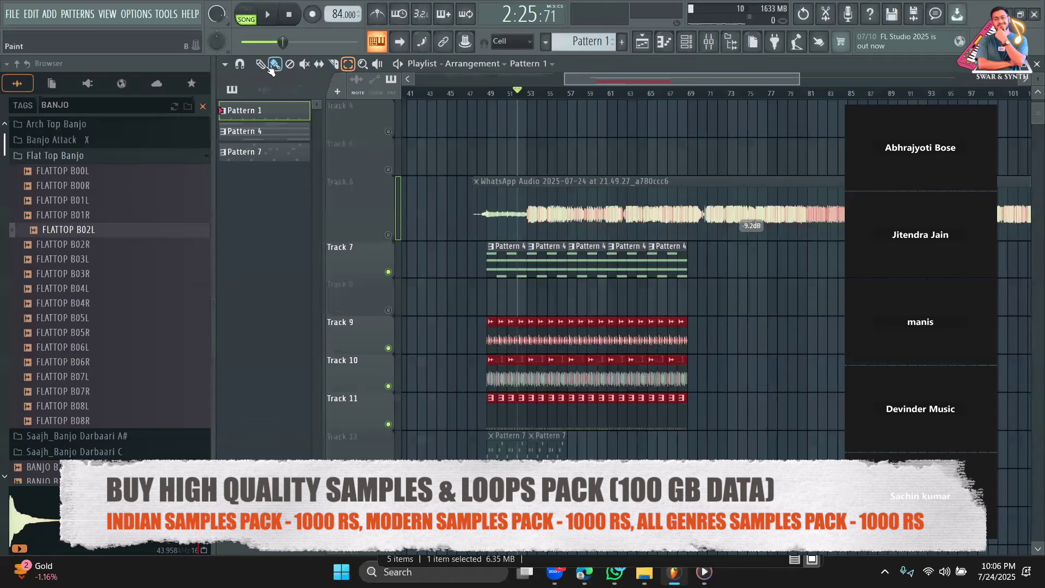
left_click_drag(488, 402, 489, 361)
key("ctrl+d")
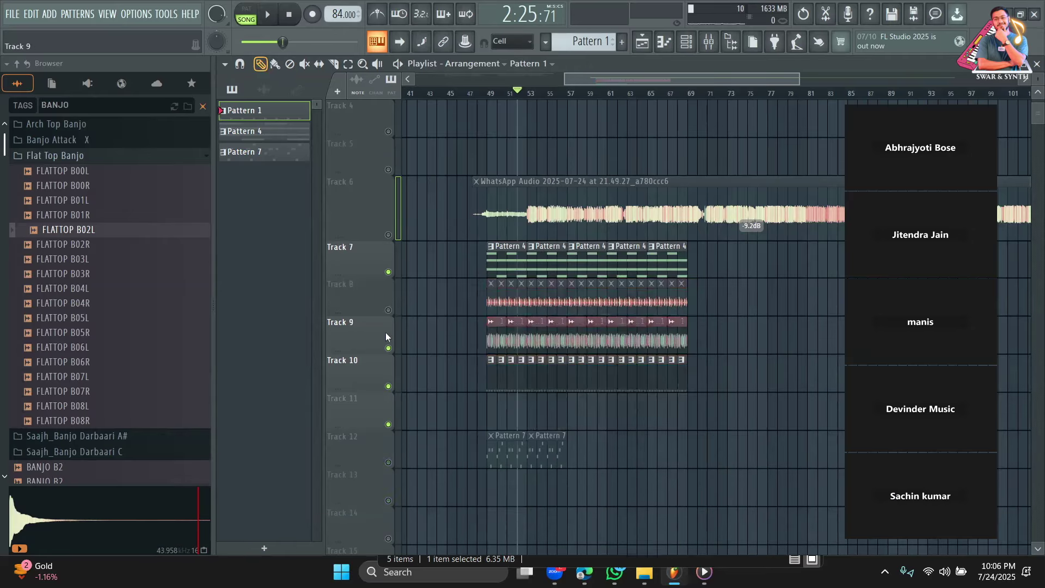
left_click(388, 311)
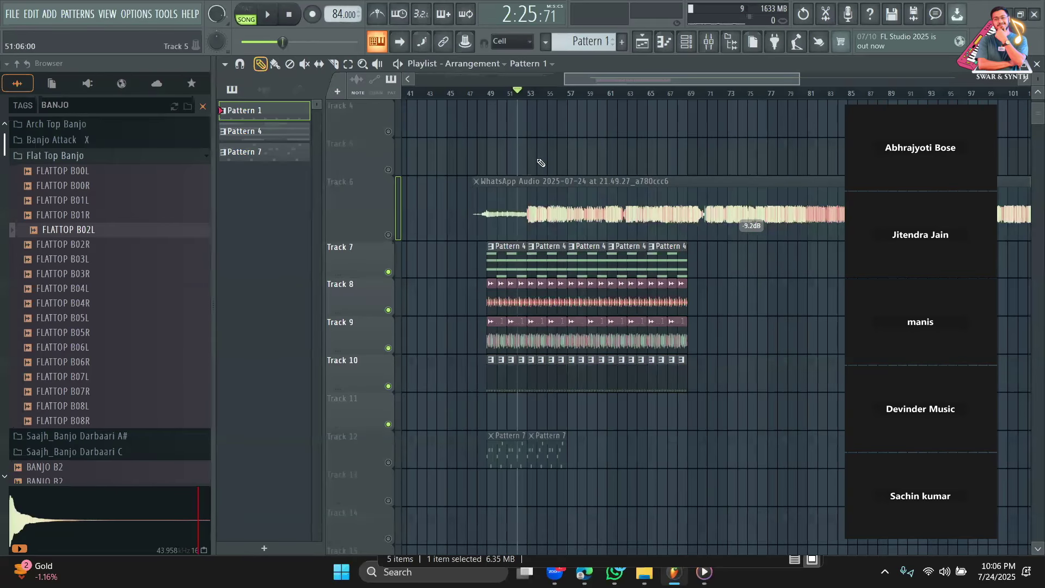
Play the song back from bar 49.
left_click(488, 93)
left_click(493, 96)
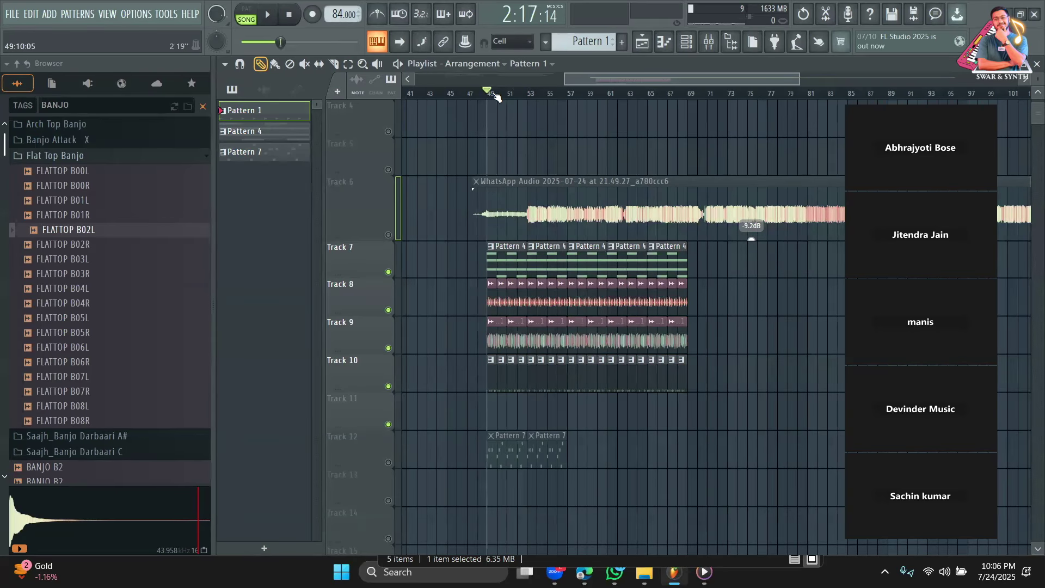
key("space")
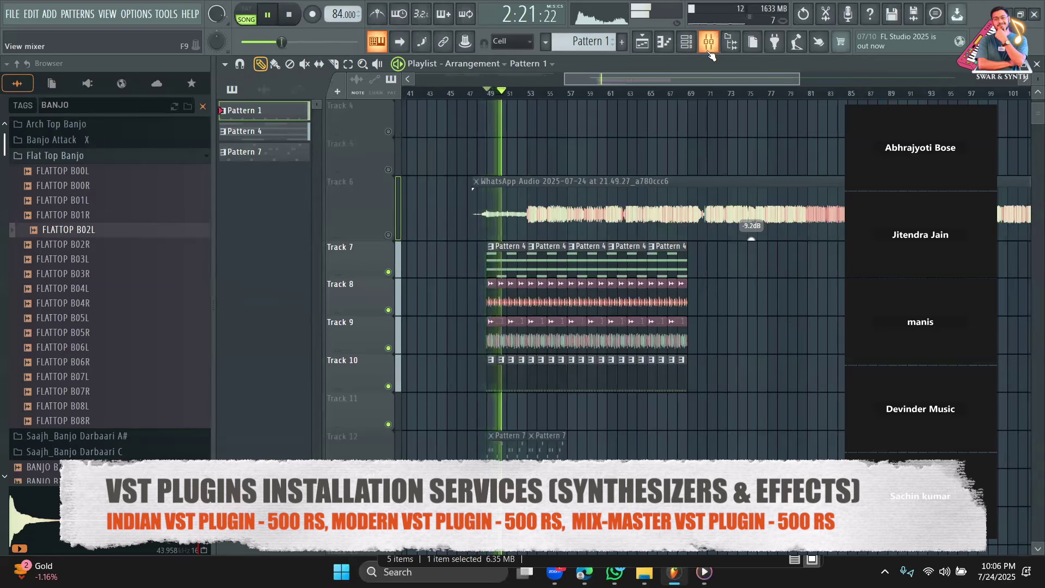
Set mixer Insert 20's audio input to FL Studio ASIO and start recording a take.
left_click(709, 49)
key("space")
left_click_drag(967, 100, 636, 93)
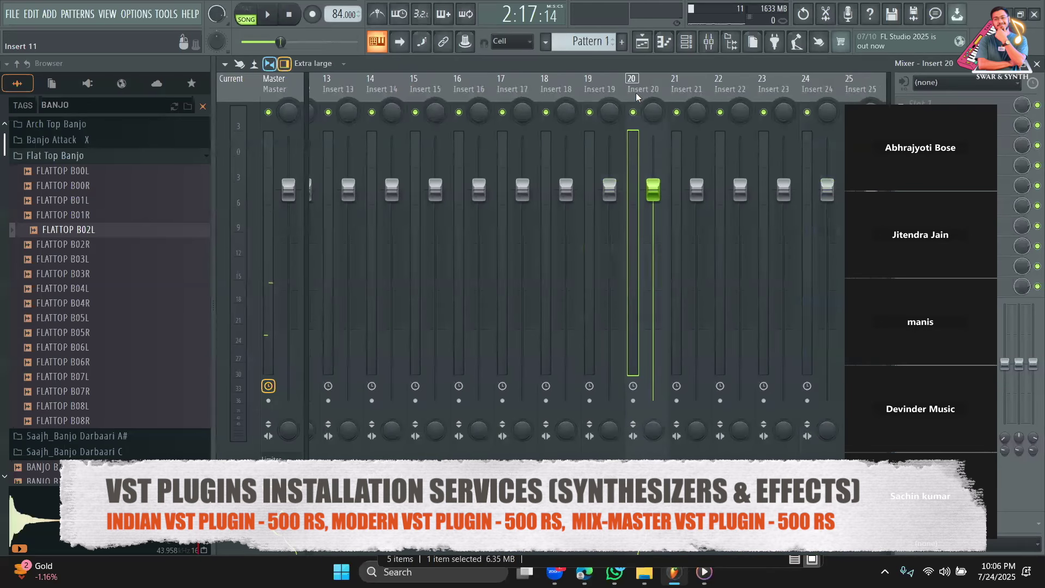
left_click(935, 83)
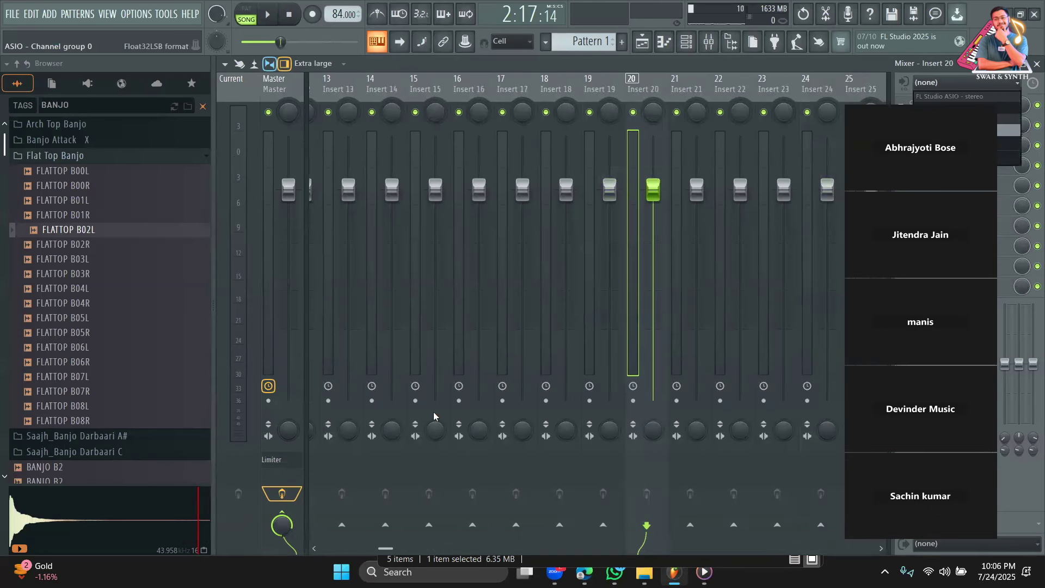
key("space")
key("F9")
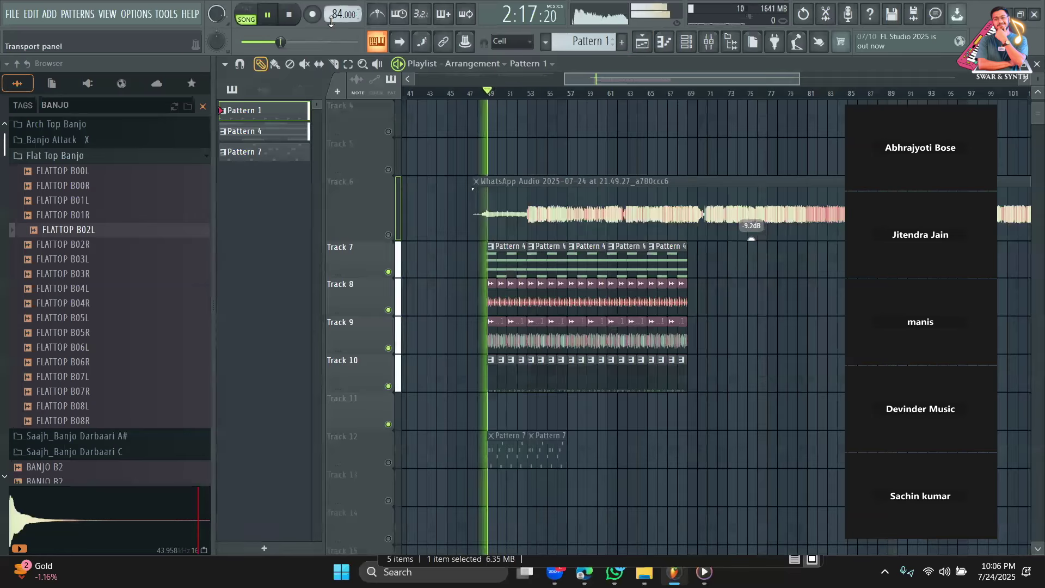
left_click(316, 18)
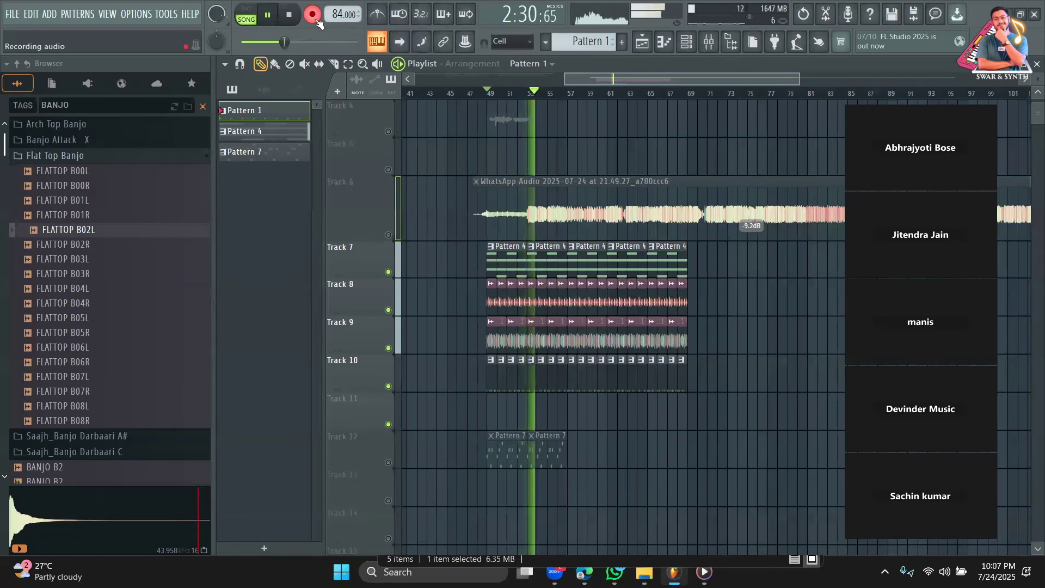
Stop recording, unmute Track 4, and check the recorded take's clip settings from bar 51.
key("space")
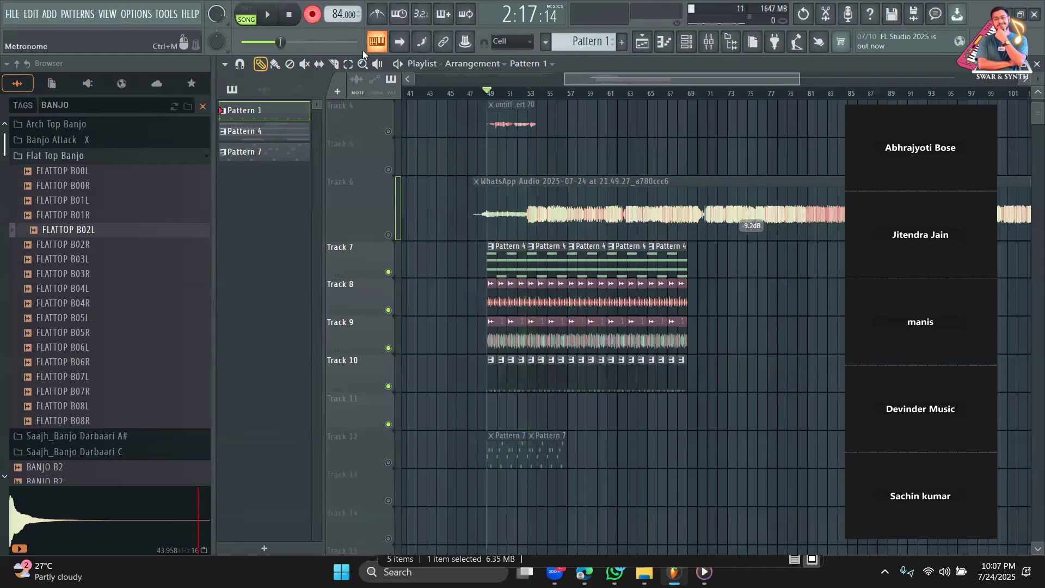
left_click(312, 16)
left_click(509, 93)
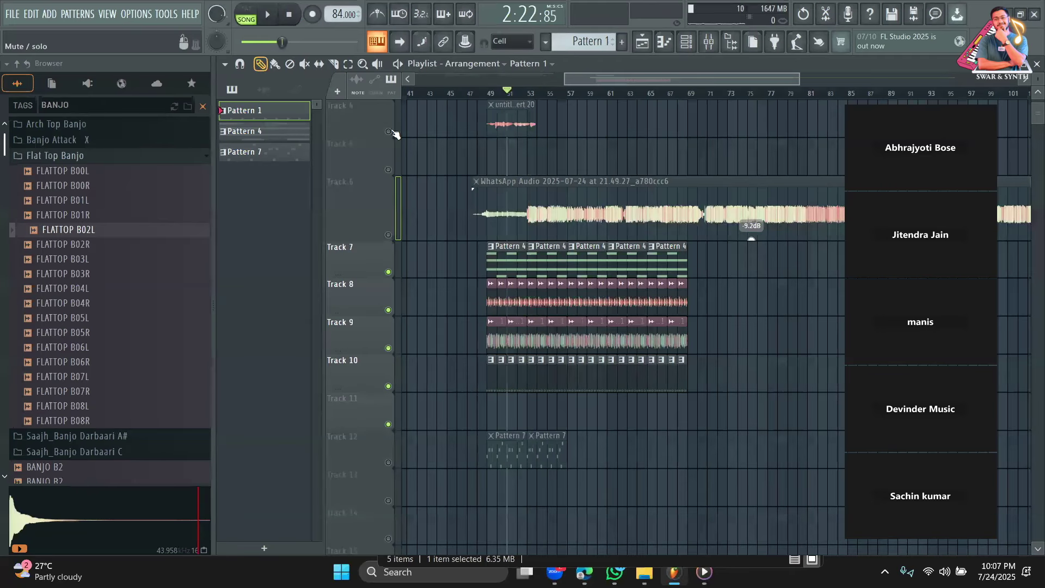
left_click(388, 131)
double_click(512, 124)
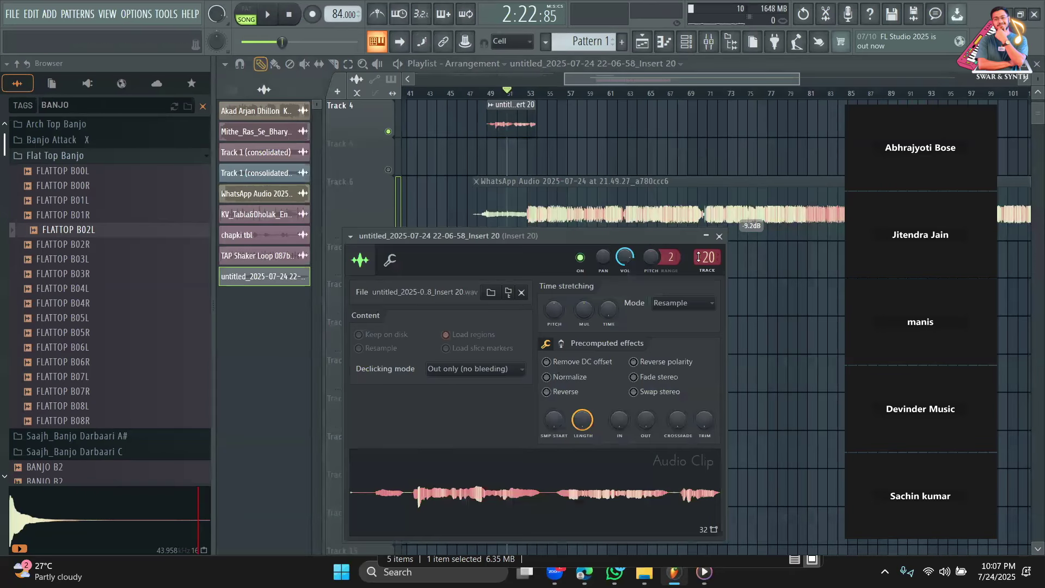
key("space")
left_click(718, 236)
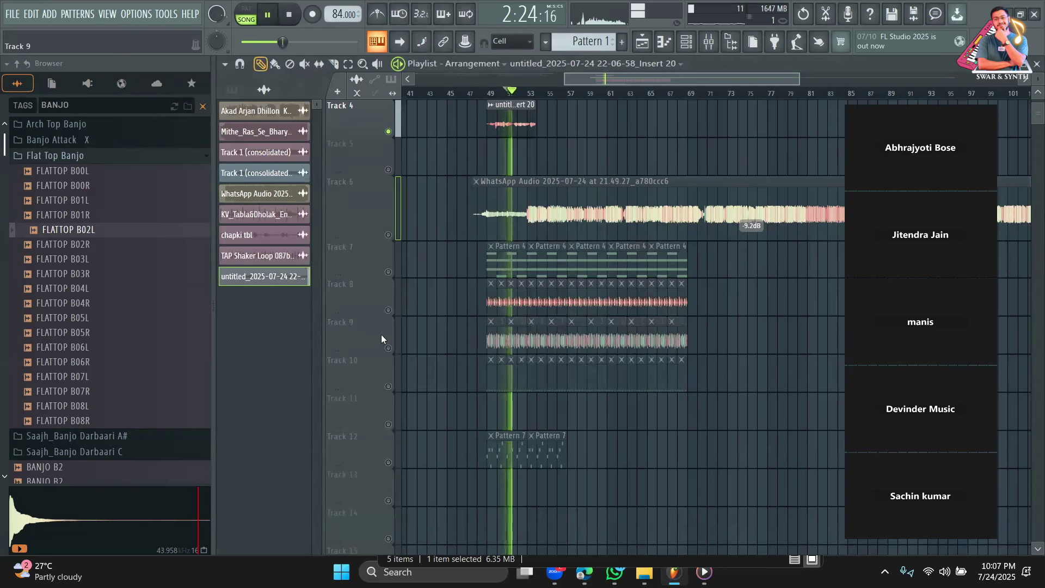
Unmute Tracks 7–10, audition from bar 52, then delete the recorded clip from Track 4.
left_click(388, 272)
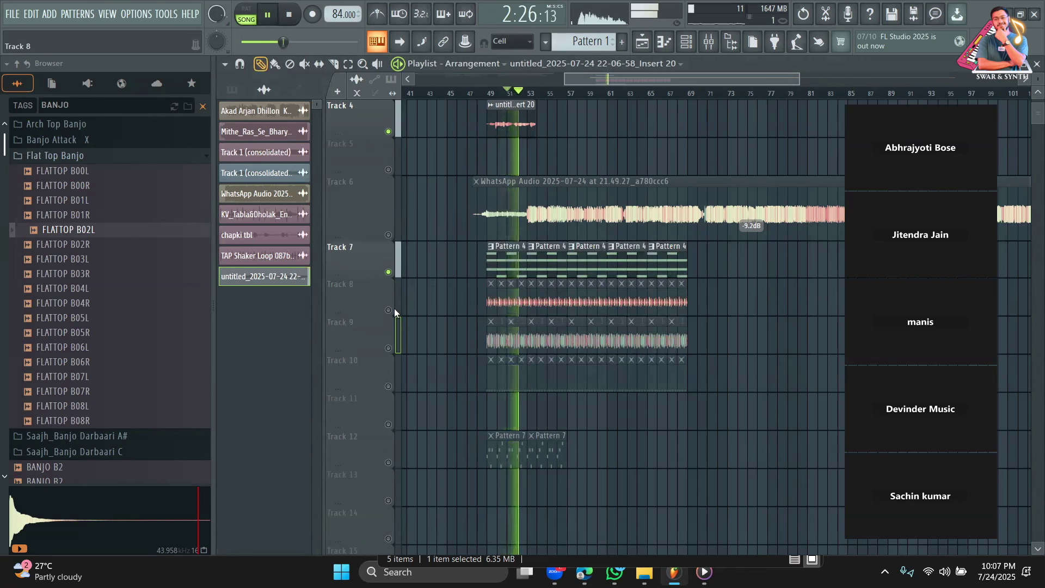
left_click(388, 309)
left_click(388, 347)
left_click(388, 386)
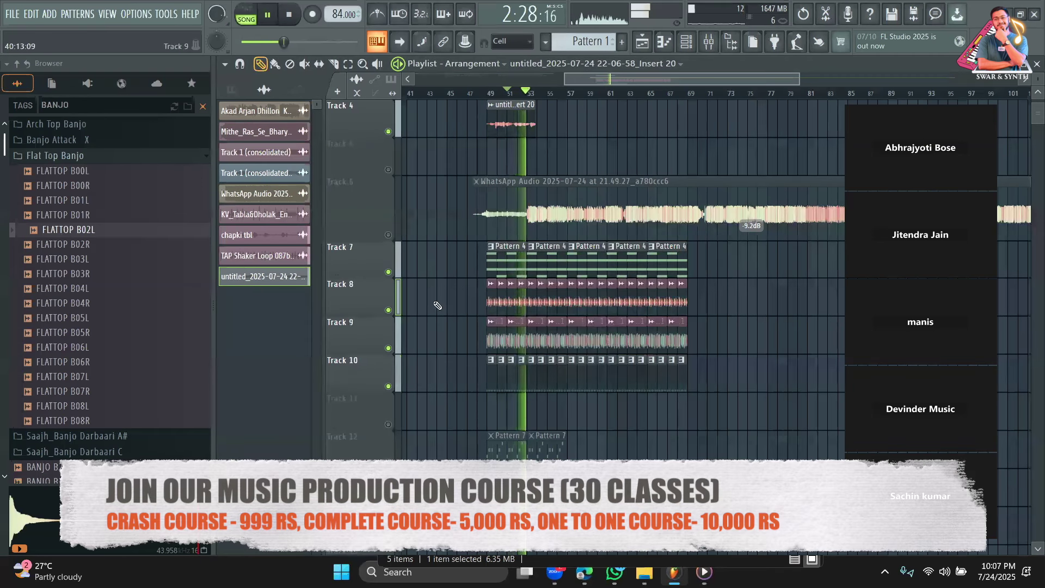
key("space")
left_click_drag(505, 101, 522, 101)
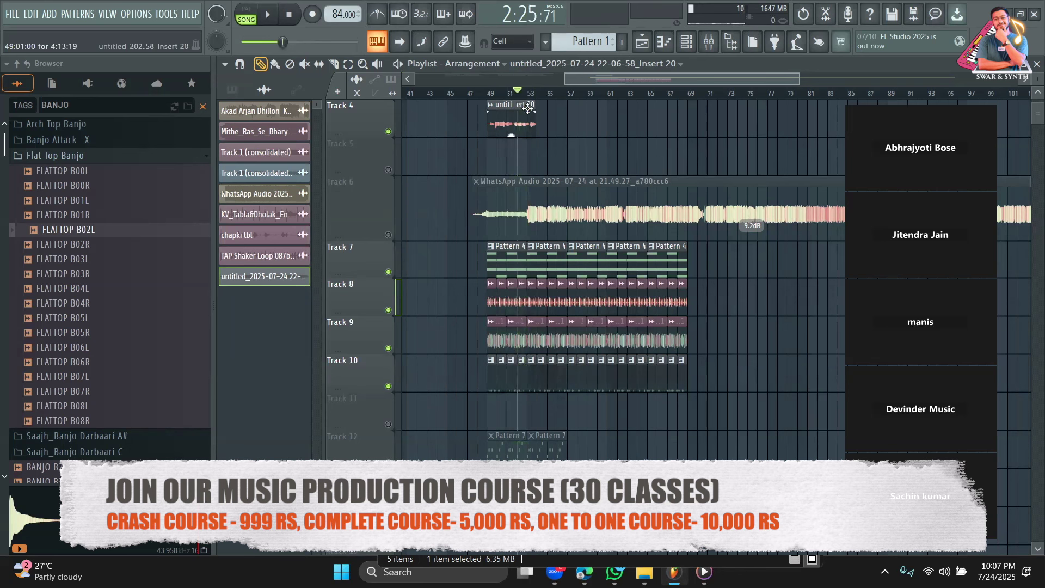
key("space")
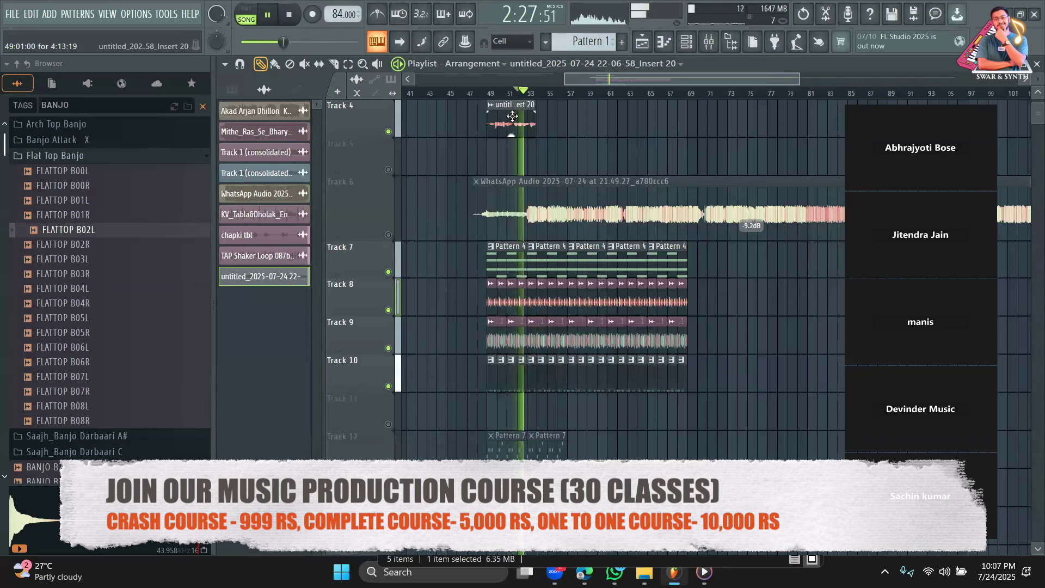
key("space")
left_click(499, 95)
right_click(529, 112)
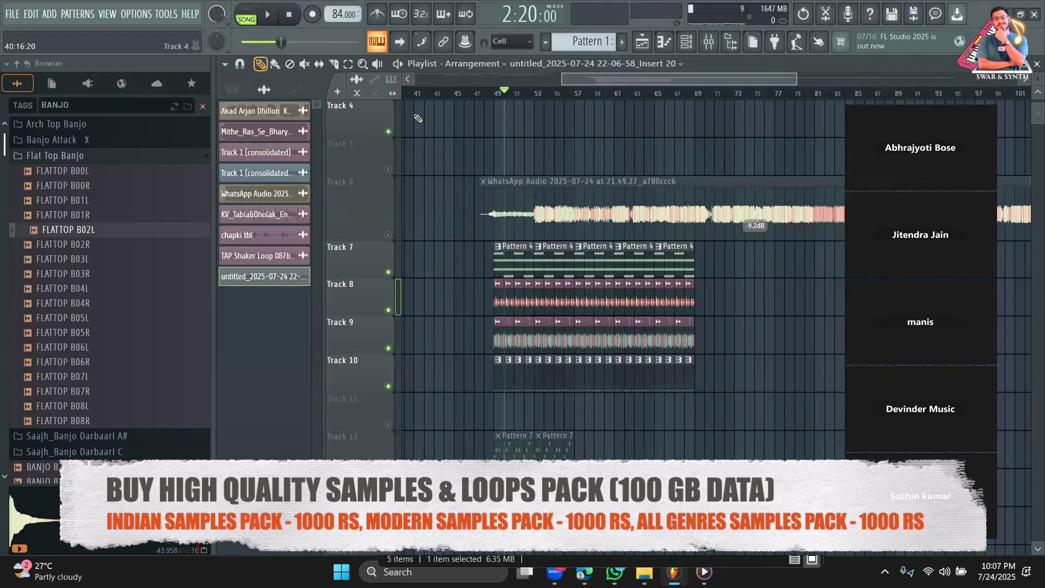
Place the Insert 20 clip at bars 49, 54, 59 and 64 and attempt merging on Track 4.
left_click(499, 121)
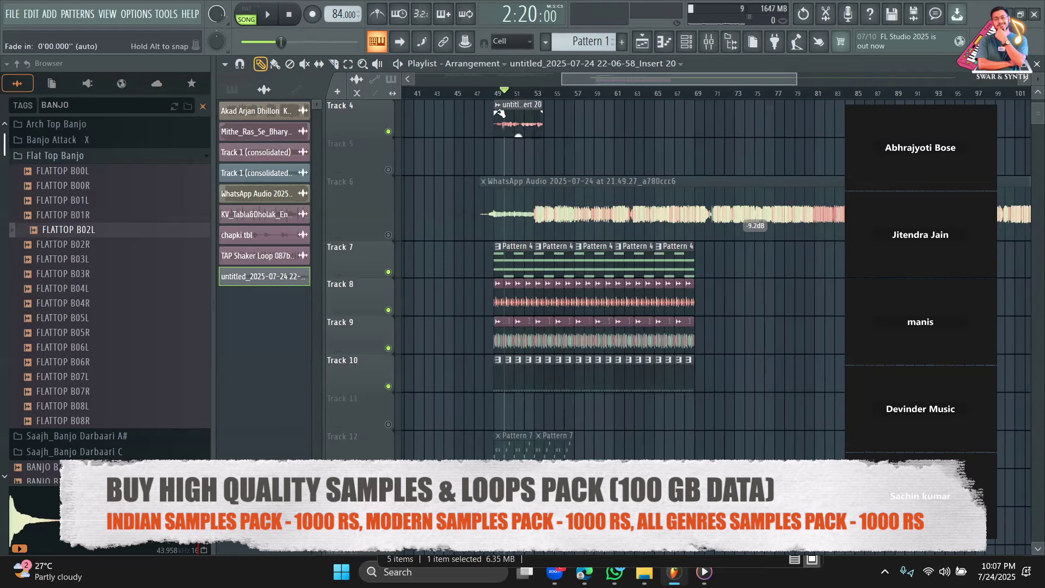
mouse_move(536, 126)
left_mouse_down()
mouse_move(563, 177)
mouse_move(678, 102)
mouse_move(632, 99)
mouse_move(621, 126)
left_mouse_up()
mouse_move(620, 125)
left_mouse_down()
mouse_move(693, 135)
mouse_move(667, 197)
left_mouse_up()
mouse_move(569, 166)
left_mouse_down()
mouse_move(571, 107)
mouse_move(572, 151)
left_mouse_up()
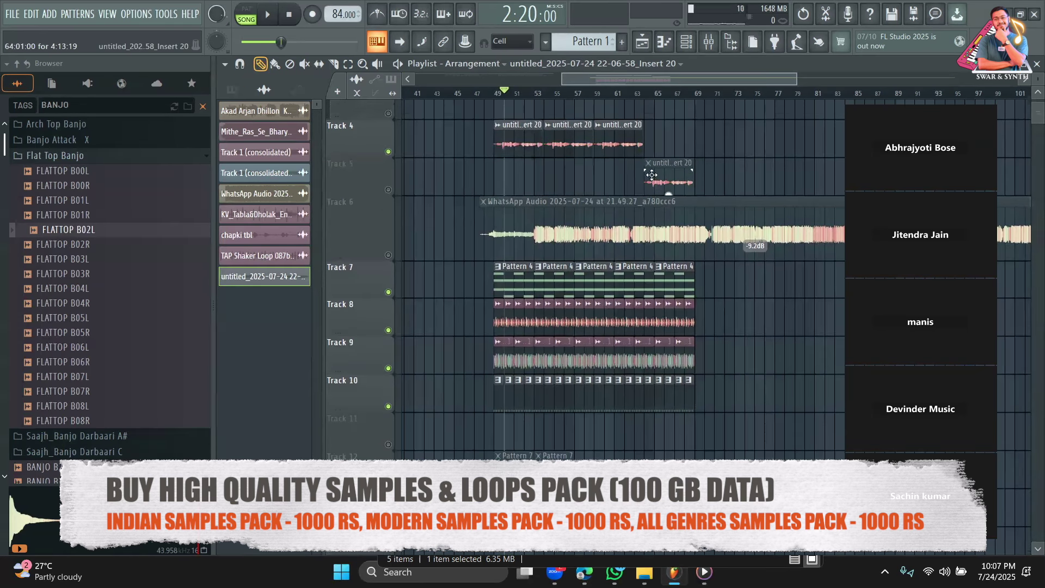
left_click_drag(651, 175, 665, 135)
right_click(368, 132)
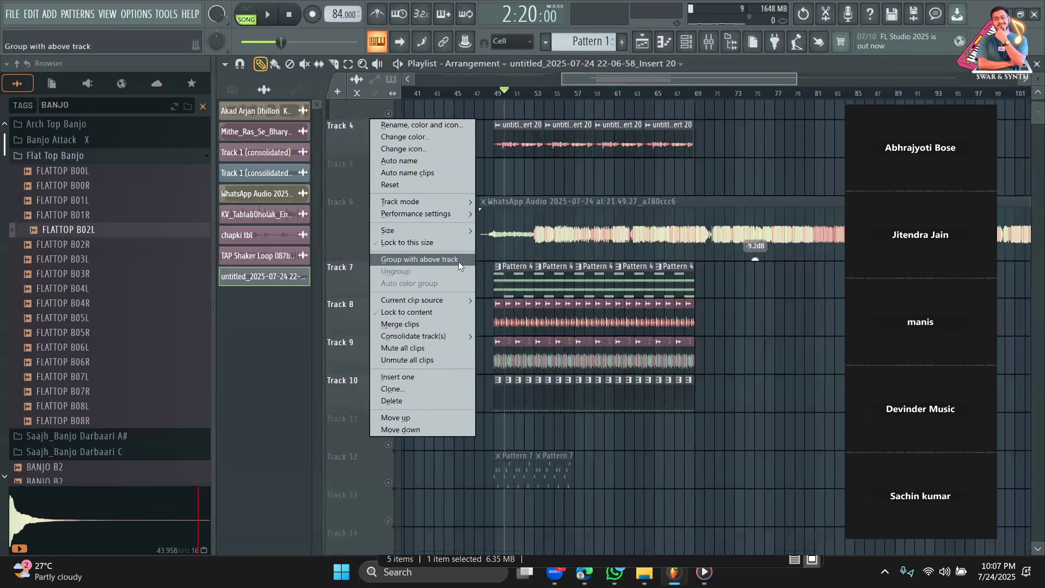
mouse_move(448, 336)
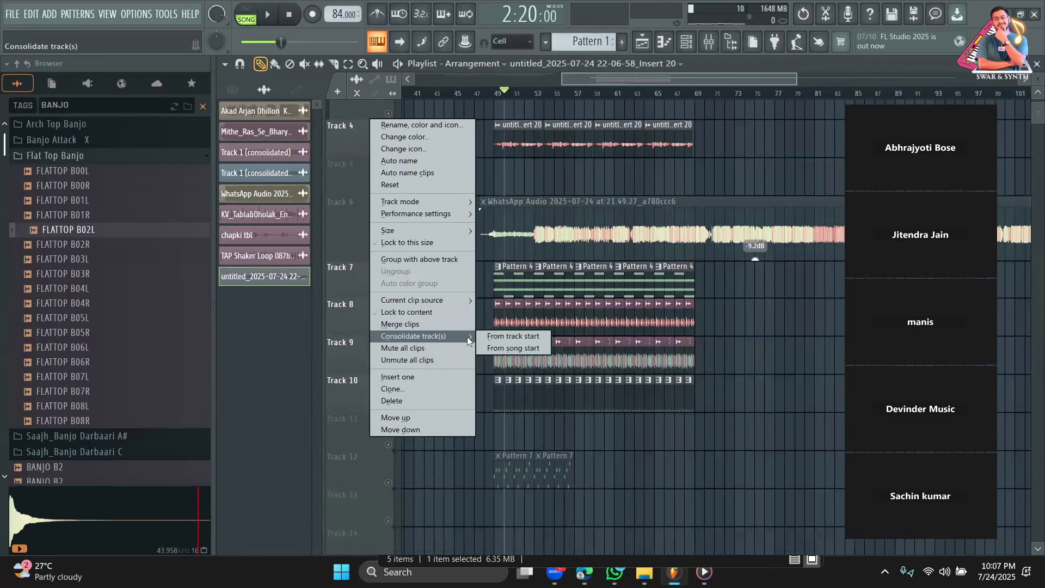
left_click(425, 321)
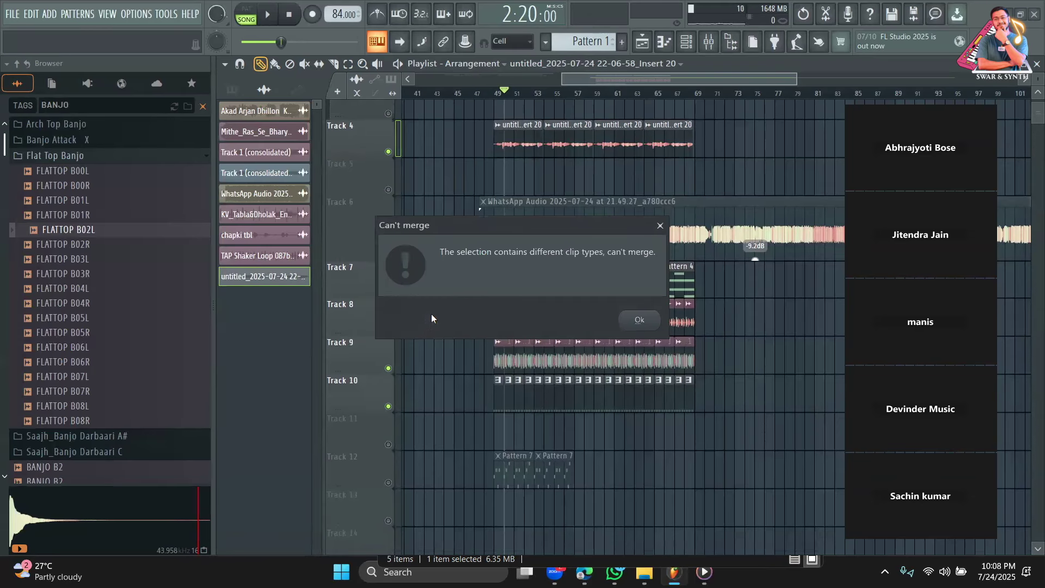
left_click(660, 226)
Select the four repeated clips and merge them into one consolidated clip on Track 5.
scroll(668, 103, "up", 3)
left_click_drag(693, 79, 618, 81)
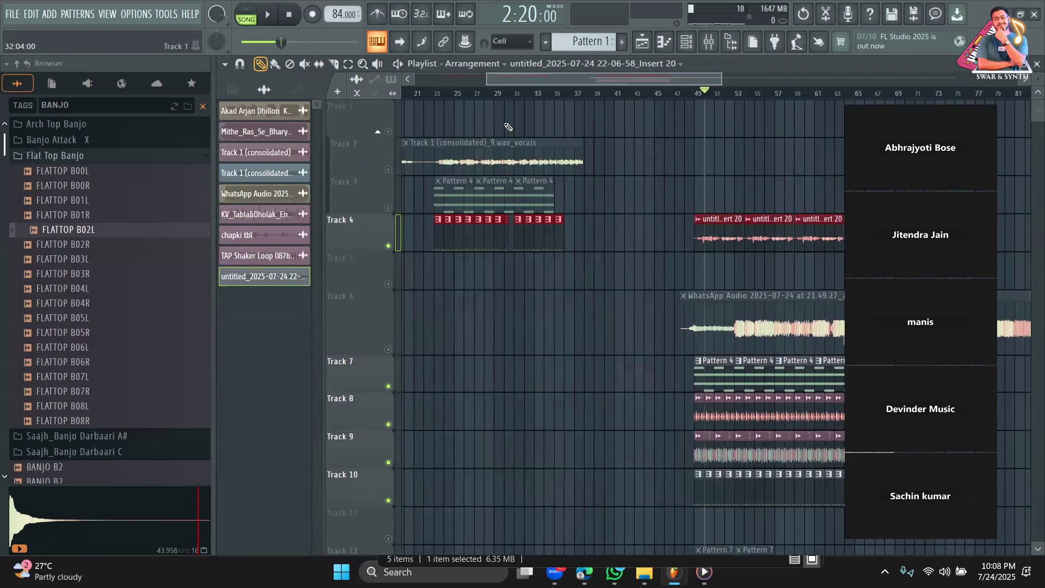
left_click_drag(731, 78, 576, 96)
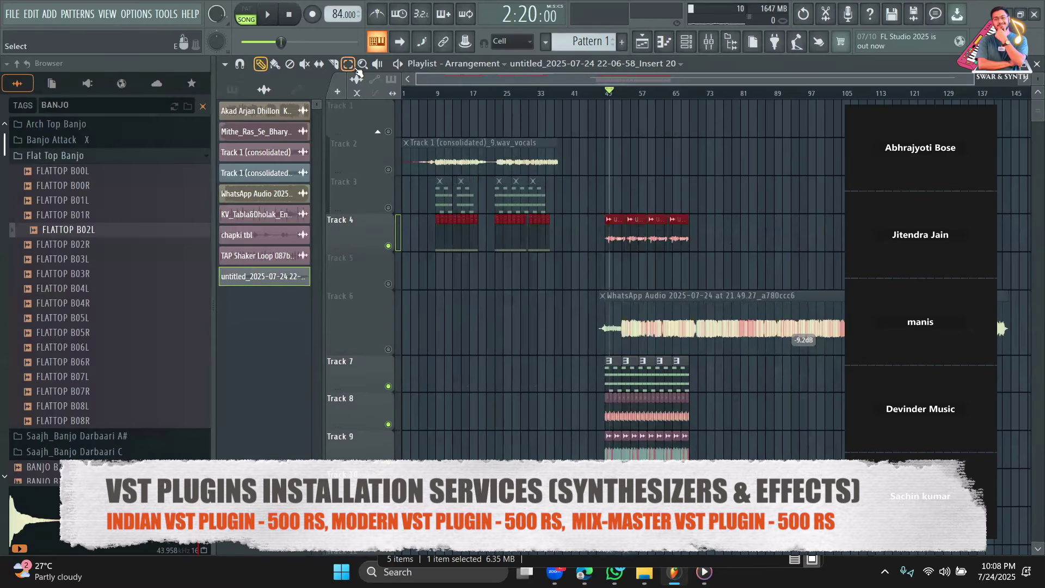
left_click_drag(709, 243, 607, 276)
left_click(260, 64)
right_click(367, 275)
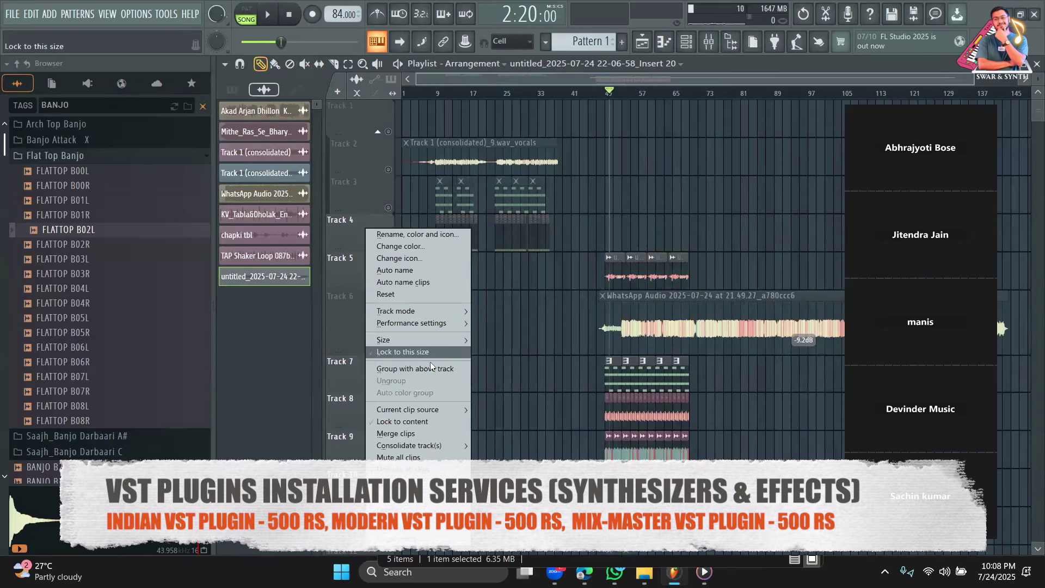
left_click(424, 431)
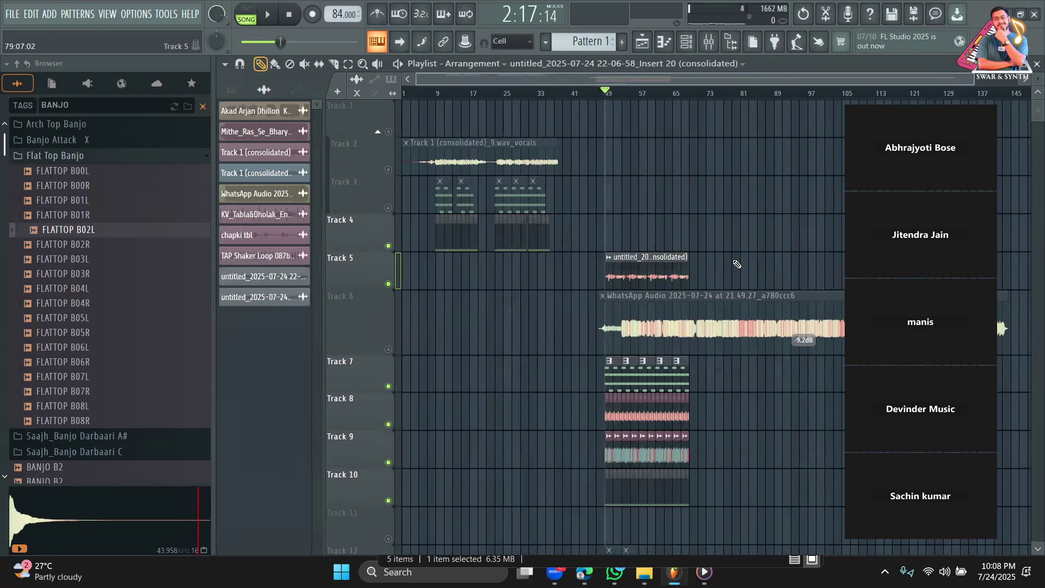
Move the consolidated Insert 20 clip onto Track 2 at bar 49, beside the vocals.
left_click_drag(657, 277, 655, 254)
scroll(655, 253, "down", 3)
scroll(669, 283, "up", 2)
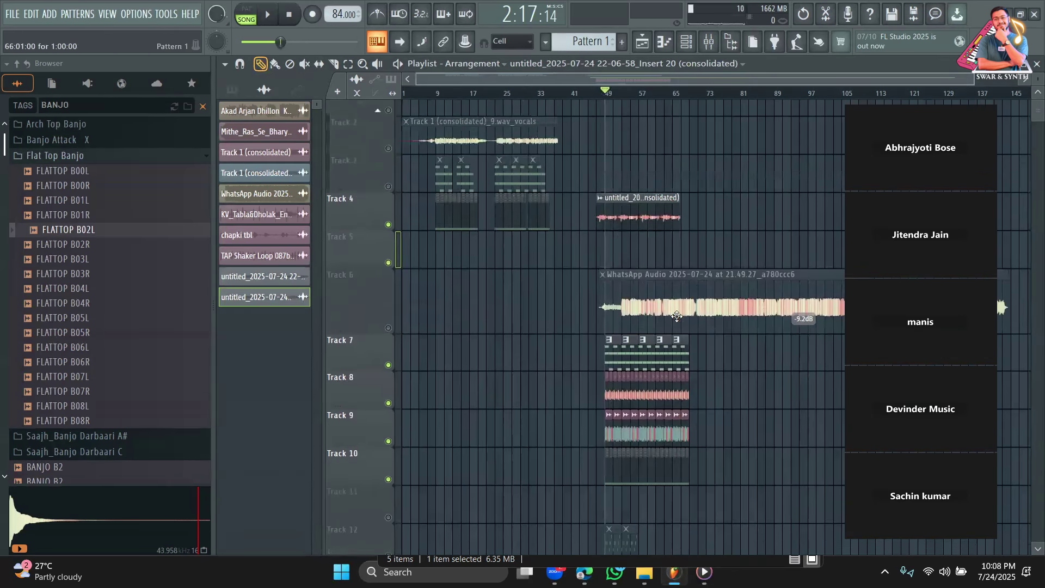
scroll(701, 343, "down", 3)
scroll(629, 416, "up", 4)
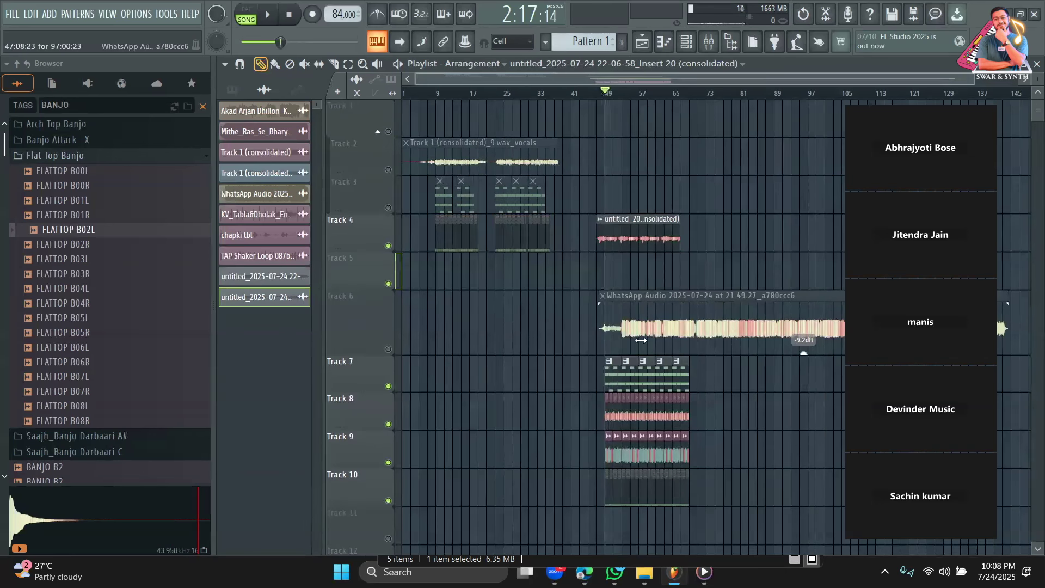
mouse_move(644, 253)
left_mouse_down()
mouse_move(628, 296)
mouse_move(639, 264)
left_mouse_up()
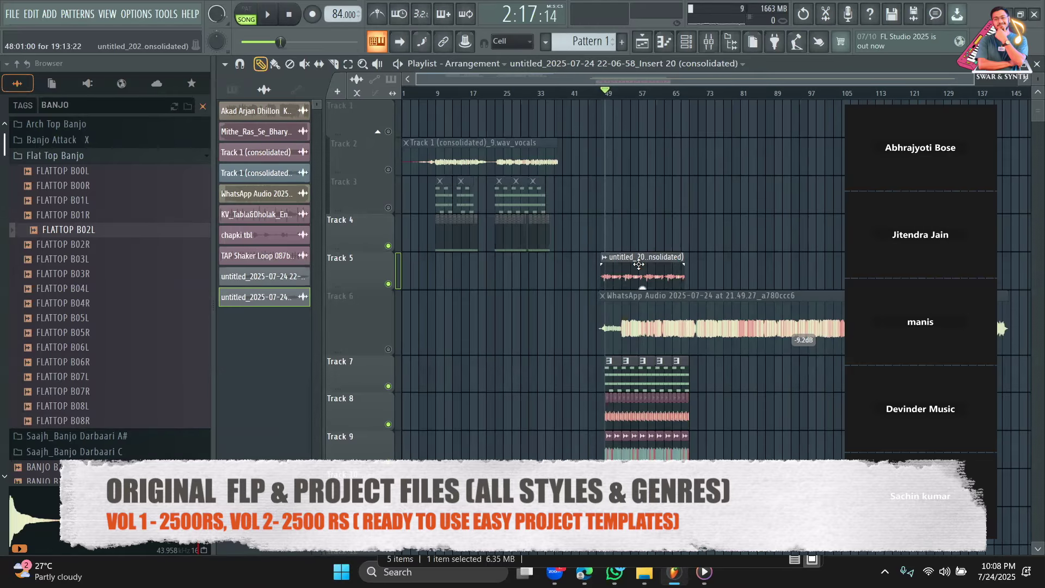
left_click_drag(639, 259, 644, 145)
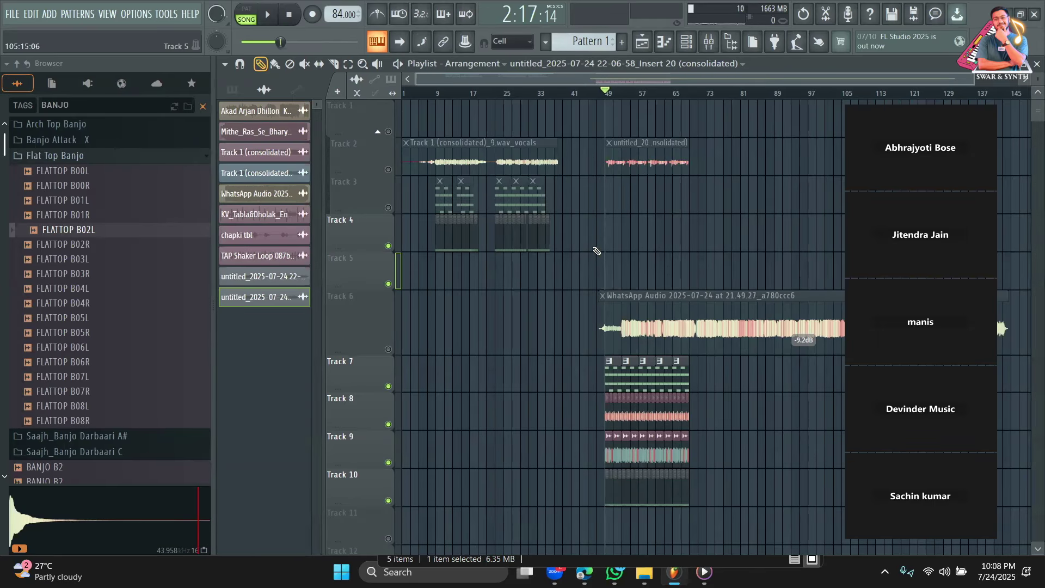
Cancel closing FL Studio at the save-changes prompt and open the FILE menu.
left_click(1034, 15)
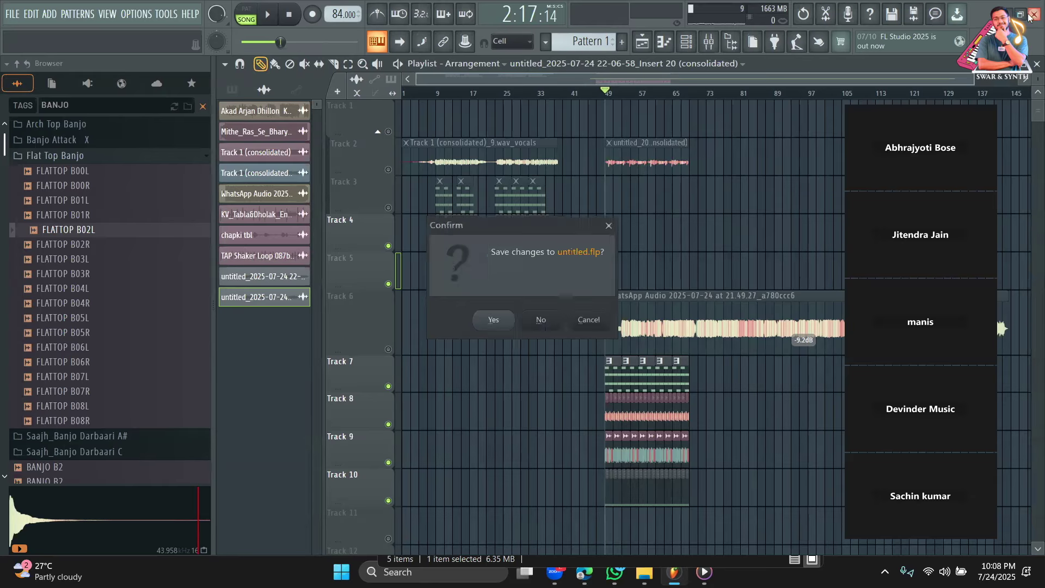
left_click(608, 225)
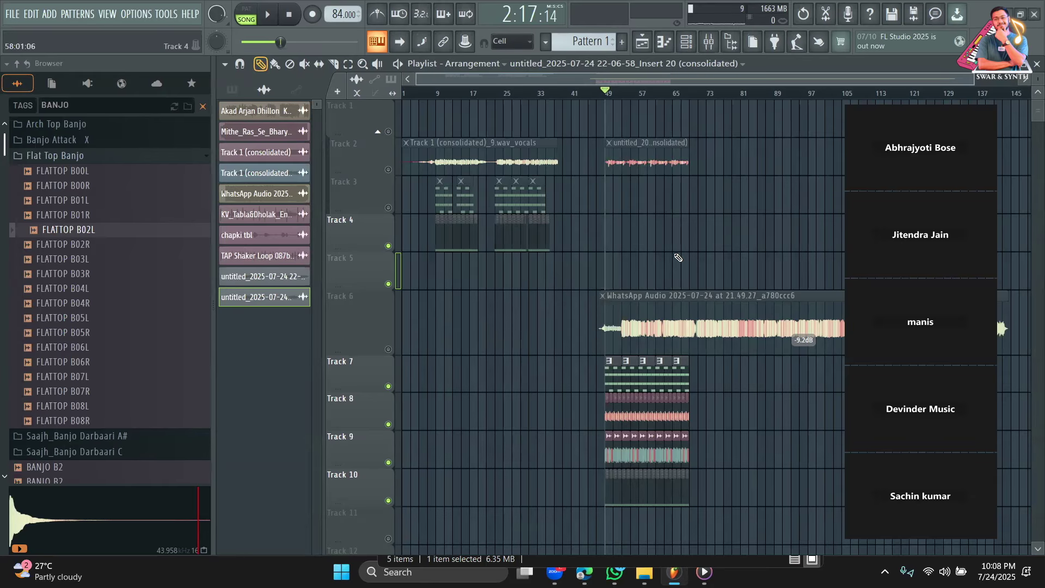
scroll(758, 292, "down", 3)
scroll(758, 292, "up", 3)
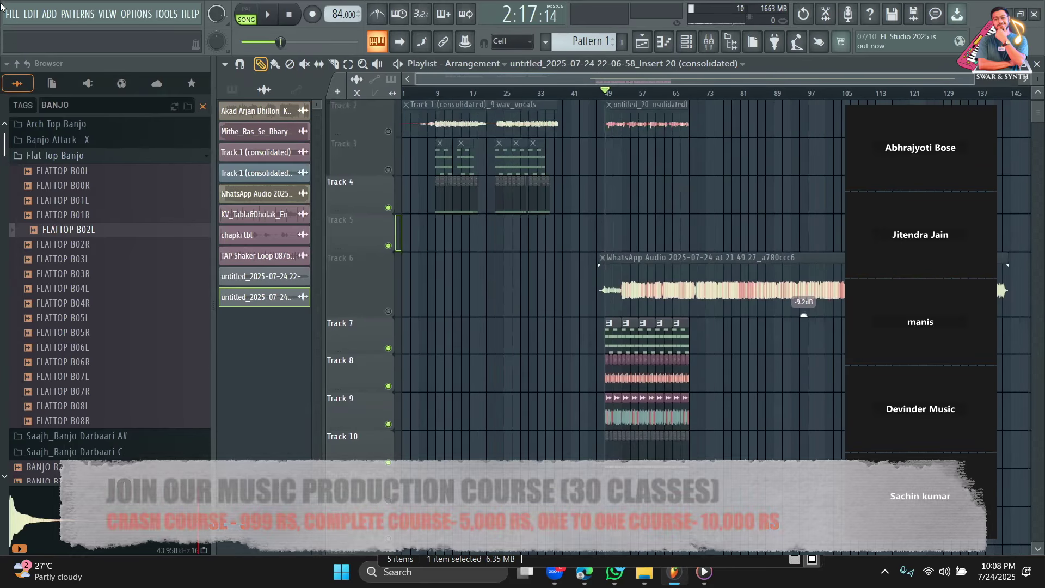
left_click(13, 14)
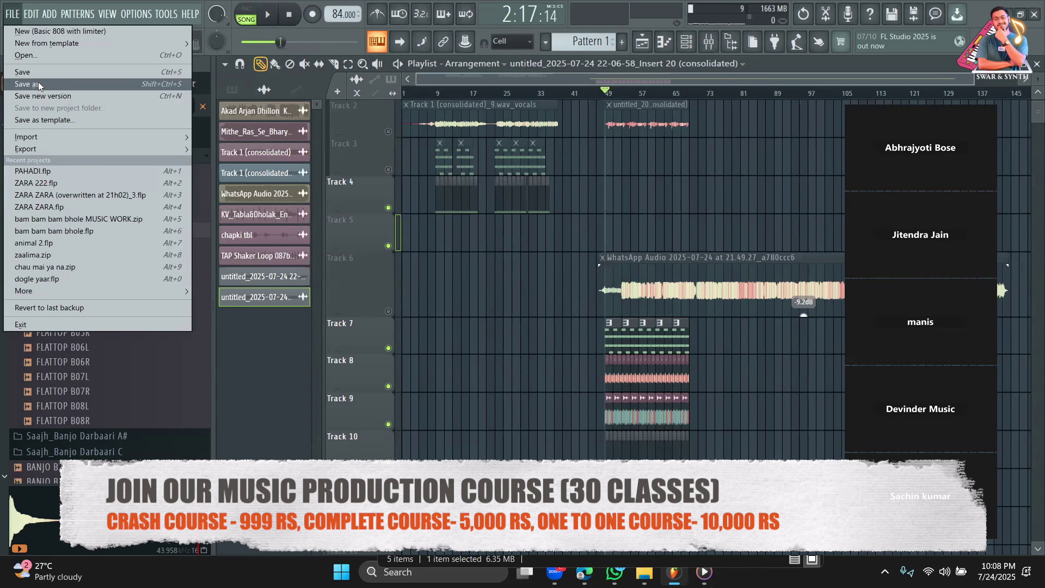
Choose Save as and set the Elements (E:) drive as the project folder.
left_click(38, 84)
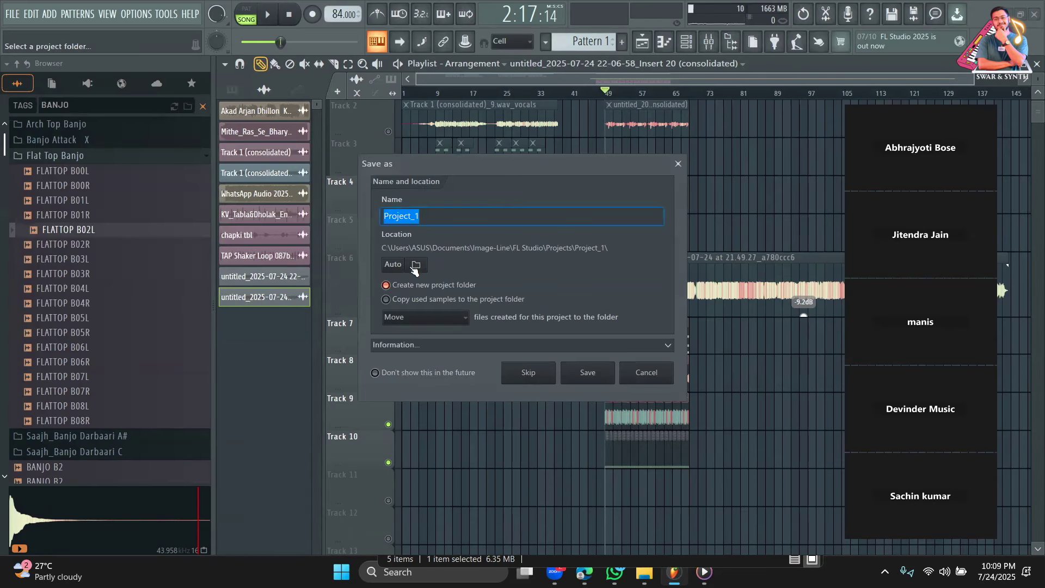
left_click(418, 264)
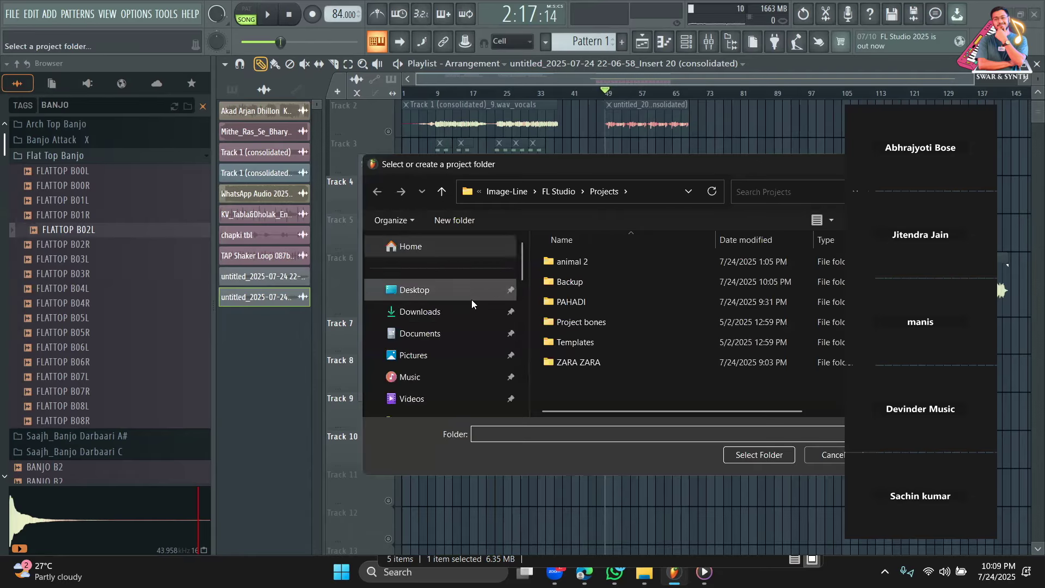
scroll(463, 305, "down", 5)
left_click(428, 307)
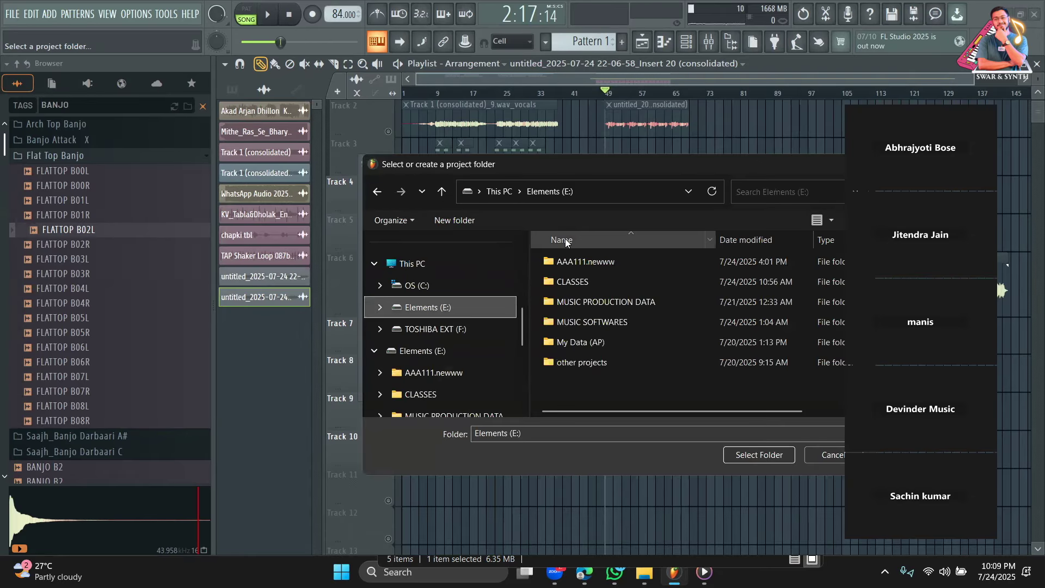
left_click(572, 434)
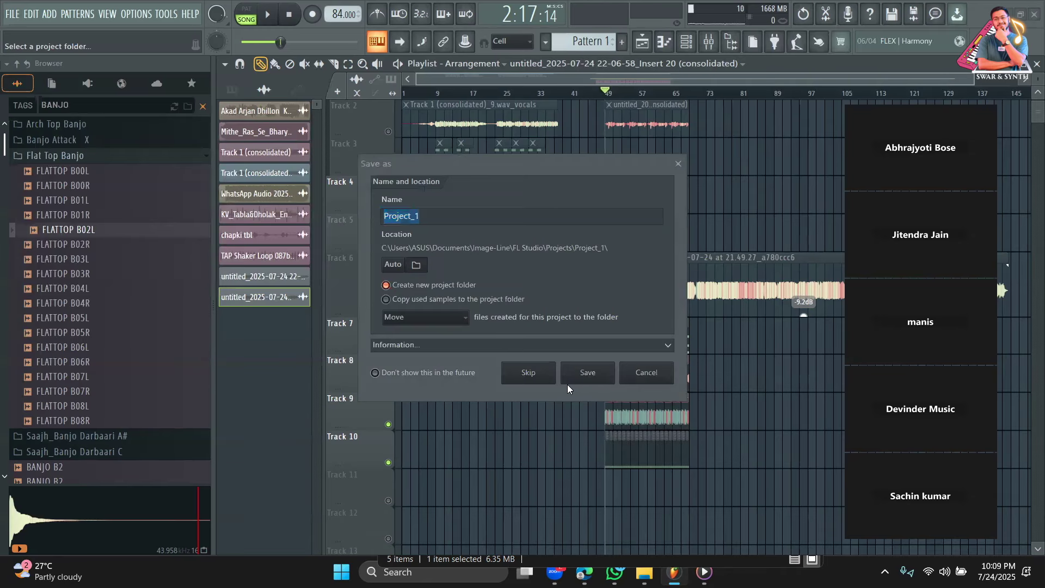